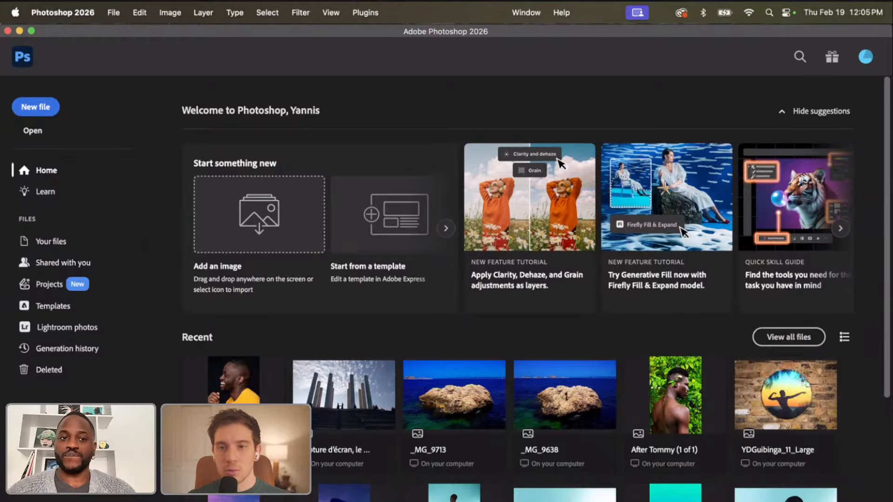
# Switch to the browser window and look through the photographer's Instagram profile and its photo grid.
pyautogui.moveTo(619, 501); pyautogui.dragTo(567, 16)
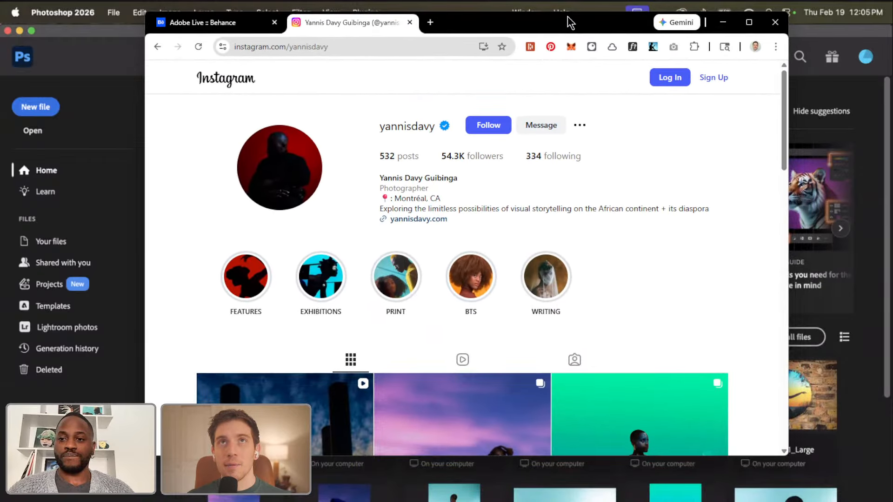
pyautogui.click(749, 22)
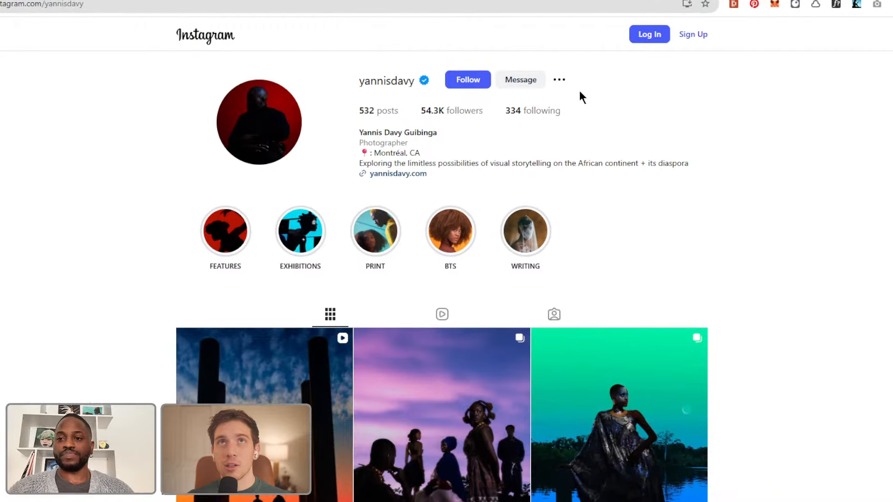
pyautogui.scroll(-3, 823, 358)
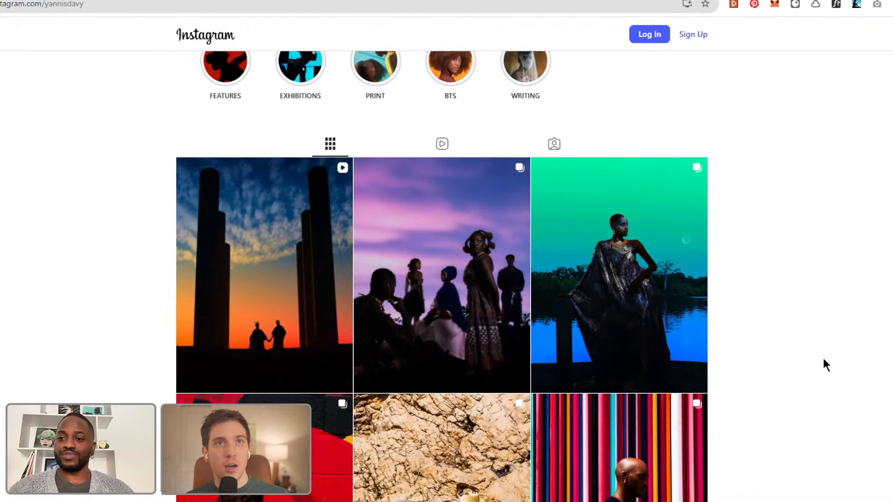
pyautogui.scroll(-1, 819, 356)
pyautogui.scroll(-1, 819, 356)
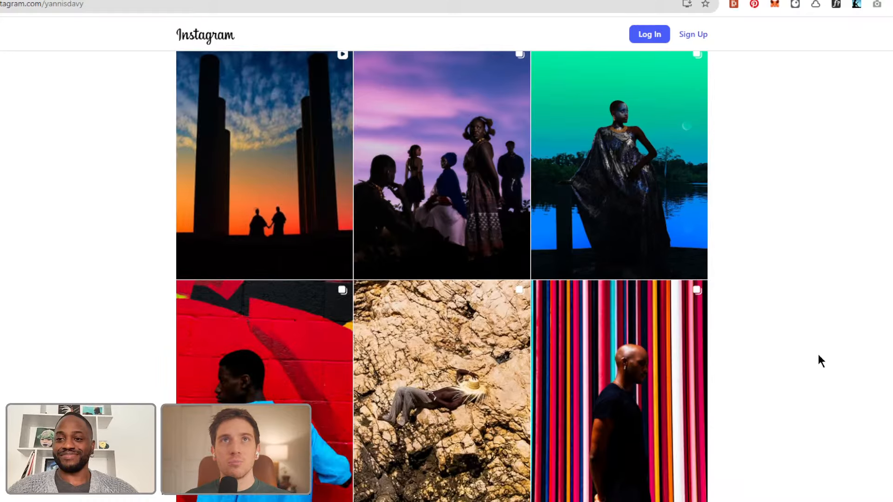
pyautogui.scroll(1, 818, 355)
pyautogui.scroll(-1, 819, 355)
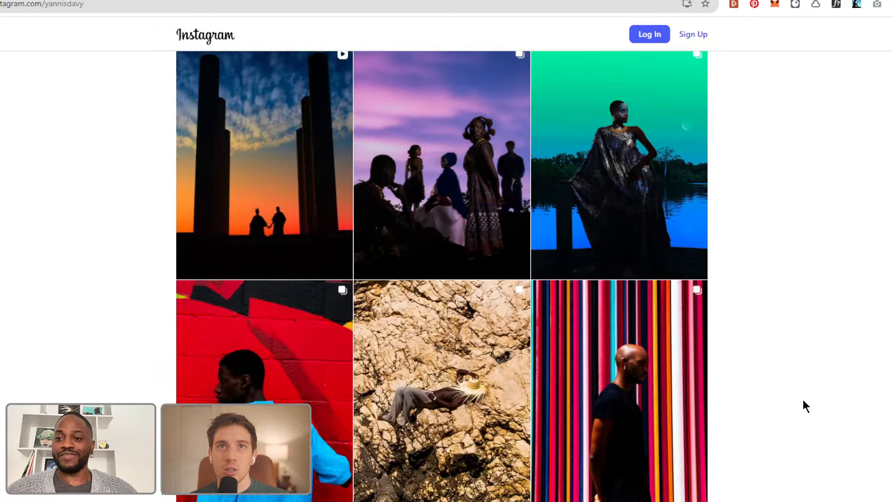
pyautogui.scroll(1, 802, 398)
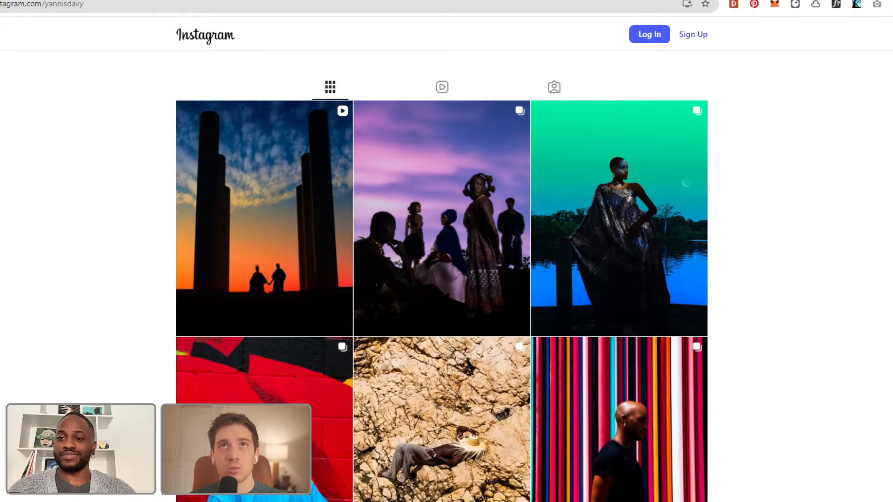
pyautogui.scroll(-1, 464, 184)
pyautogui.scroll(1, 465, 183)
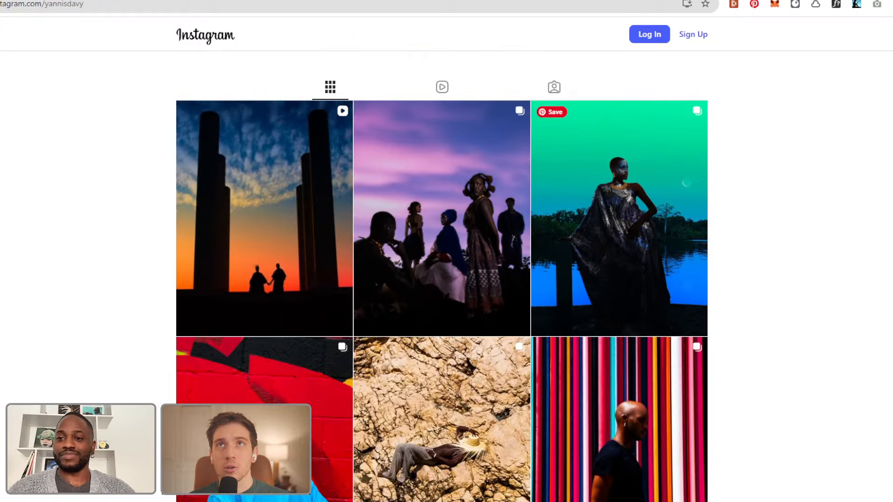
pyautogui.scroll(-1, 617, 273)
pyautogui.scroll(1, 742, 200)
pyautogui.scroll(-5, 787, 294)
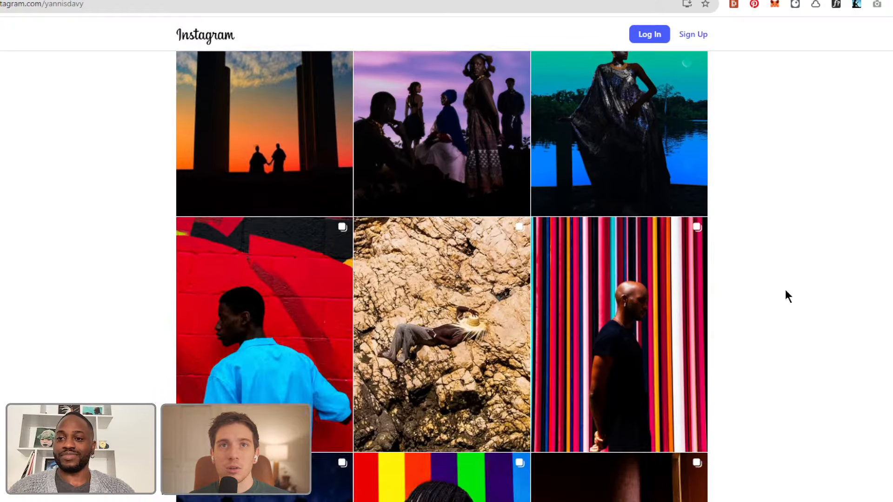
pyautogui.scroll(-2, 786, 292)
pyautogui.scroll(9, 786, 291)
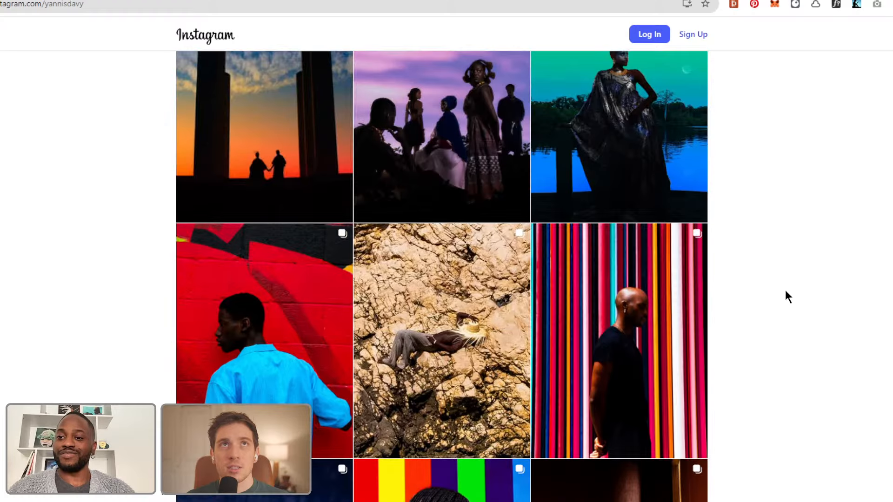
pyautogui.scroll(2, 785, 291)
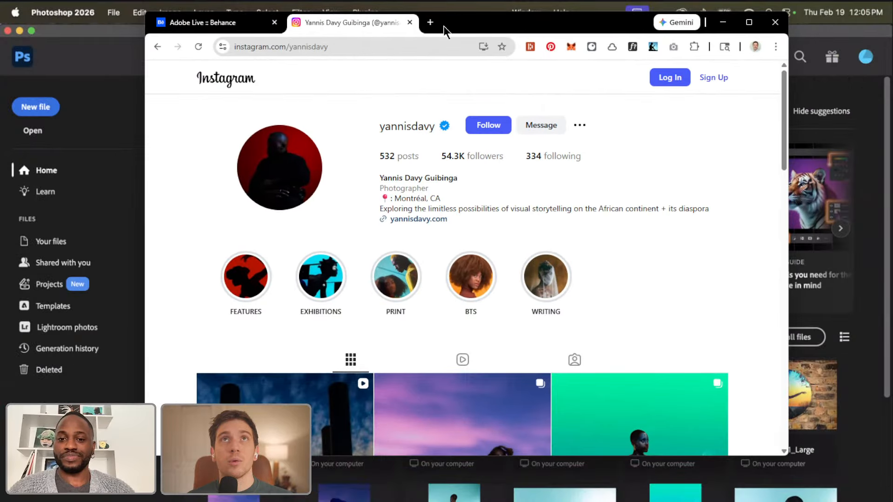
pyautogui.moveTo(508, 29); pyautogui.dragTo(522, 43)
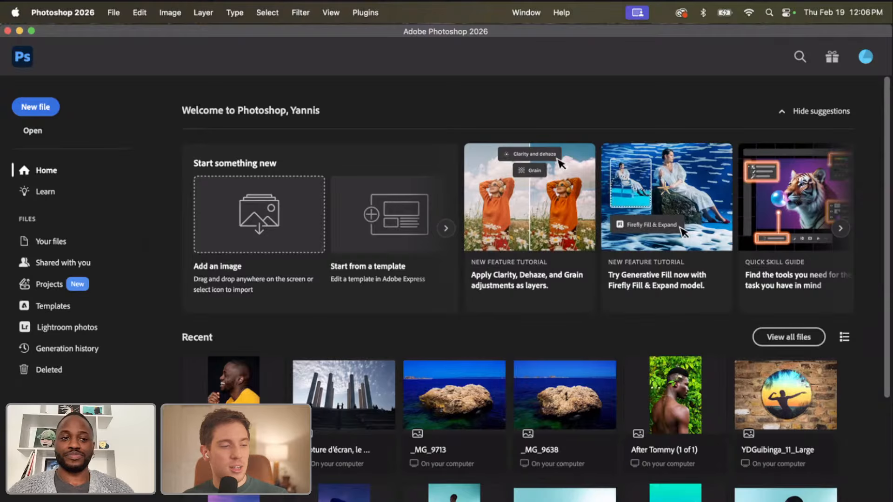
# Switch to Adobe Lightroom and look through the five-star photos in the open 2025 shoot folder.
pyautogui.hotkey('ctrl', 'Up')
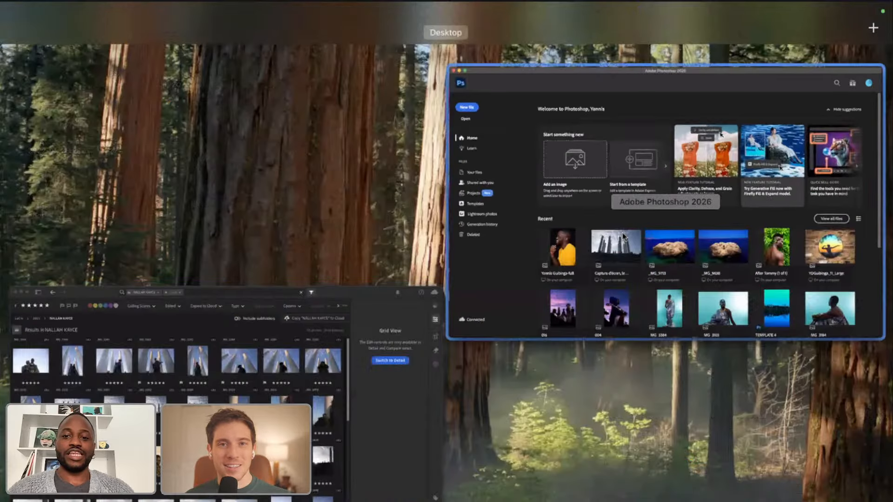
pyautogui.click(332, 356)
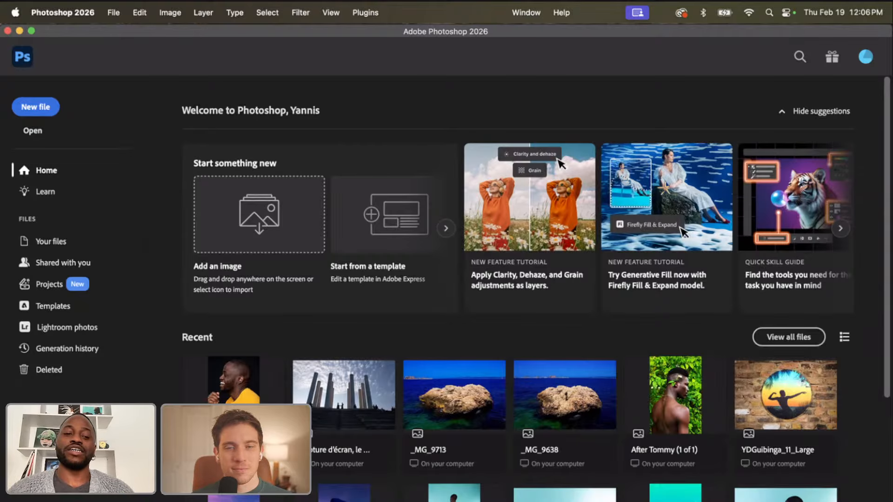
pyautogui.hotkey('ctrl', 'Up')
pyautogui.click(174, 357)
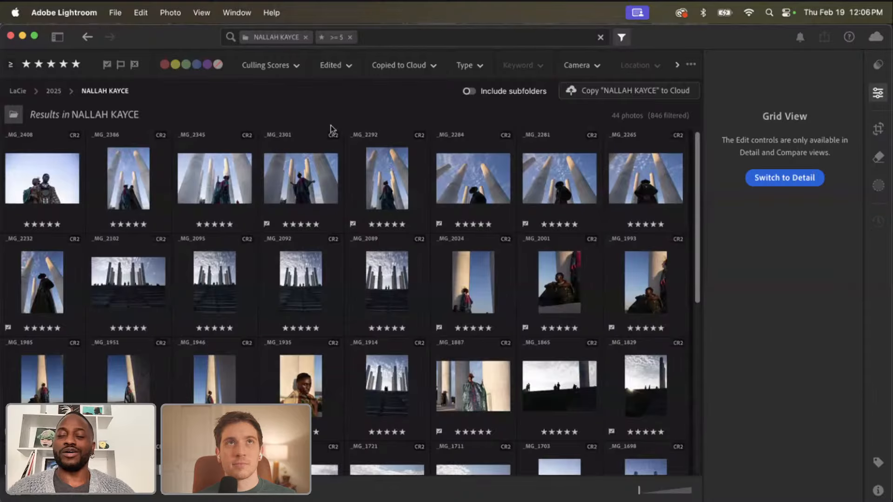
pyautogui.scroll(-5, 529, 302)
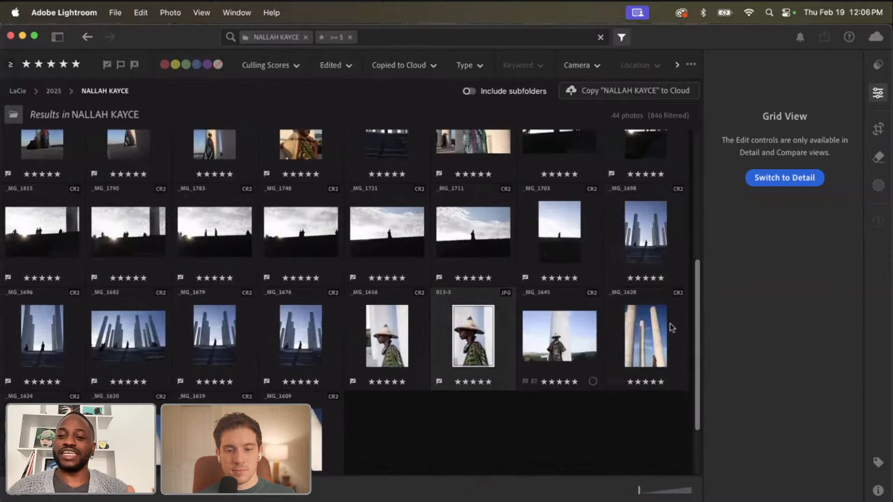
pyautogui.scroll(5, 651, 407)
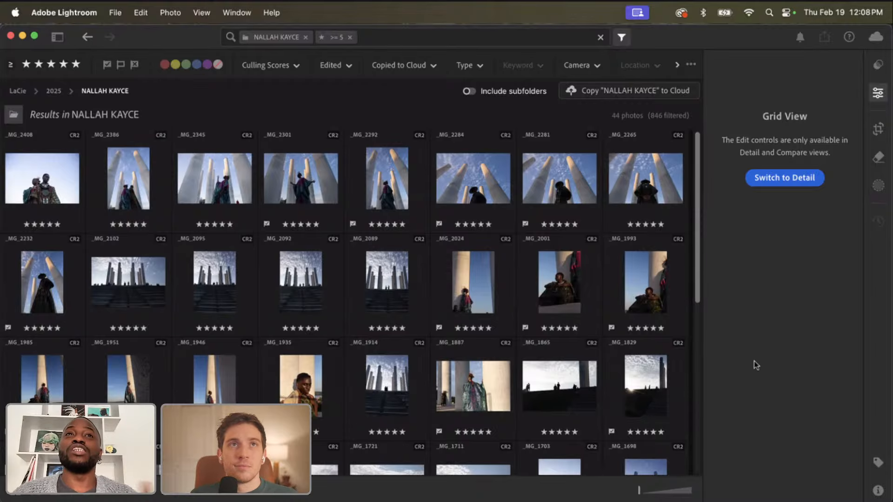
# Clear the star rating filter, view photo _MG_1591 near the end of the shoot in detail, and return to the photo grid.
pyautogui.click(26, 65)
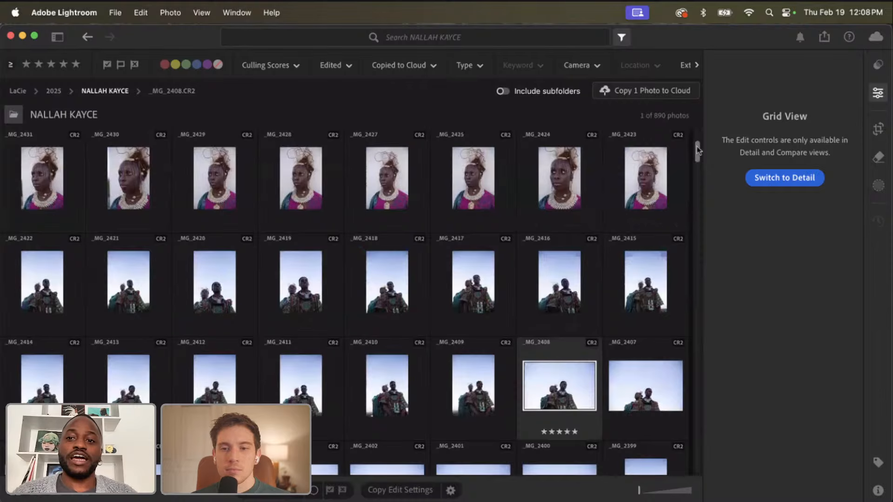
pyautogui.moveTo(697, 153); pyautogui.dragTo(713, 485)
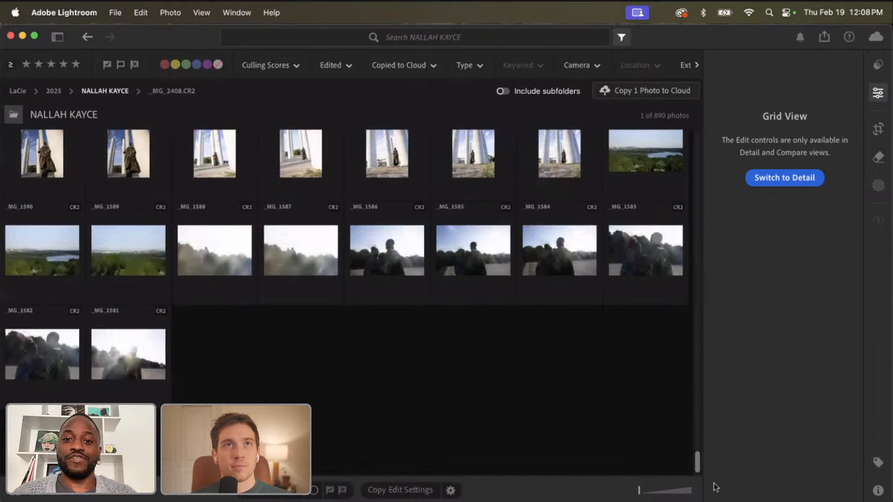
pyautogui.doubleClick(646, 161)
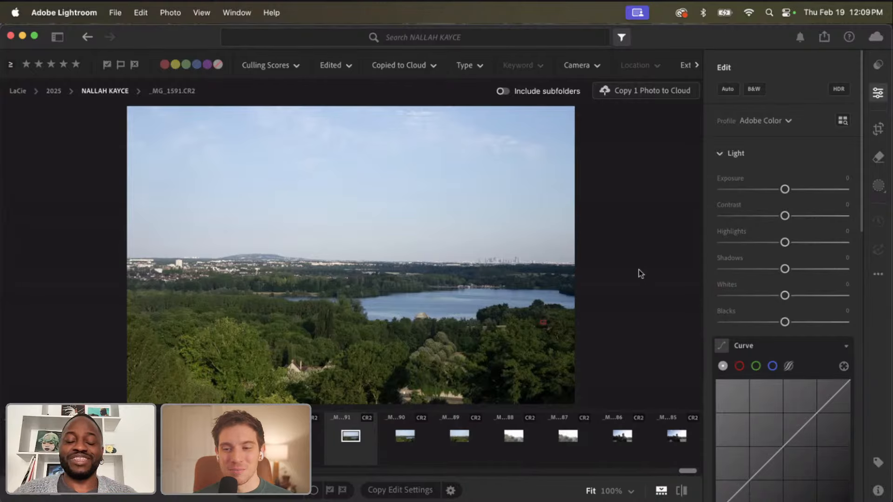
pyautogui.press('g')
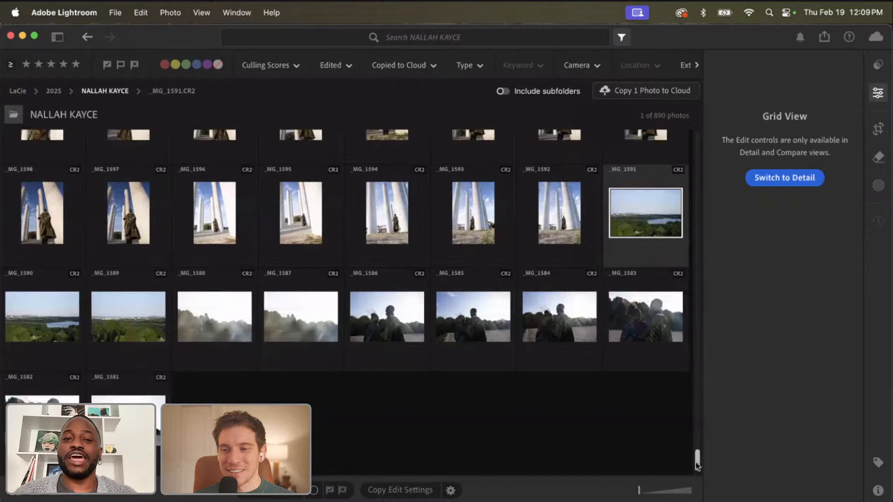
pyautogui.moveTo(696, 462); pyautogui.dragTo(686, 237)
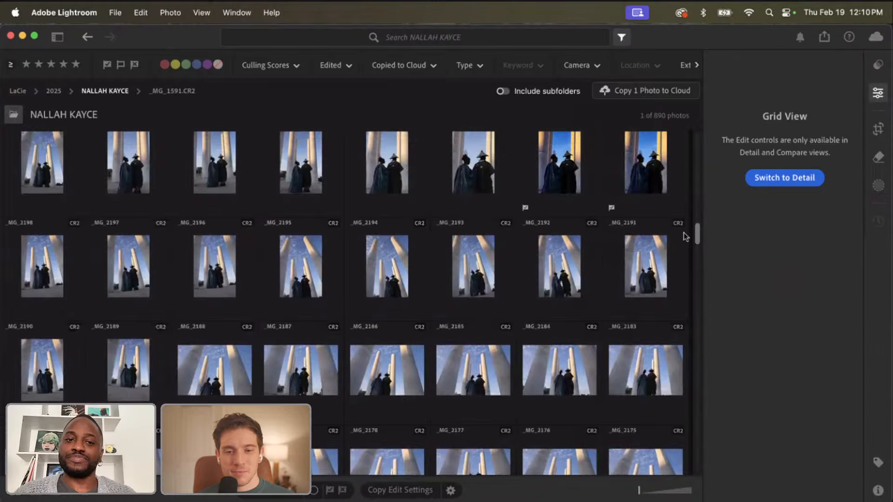
# Filter the shoot folder to photos rated five stars and look through the filtered grid.
pyautogui.click(74, 65)
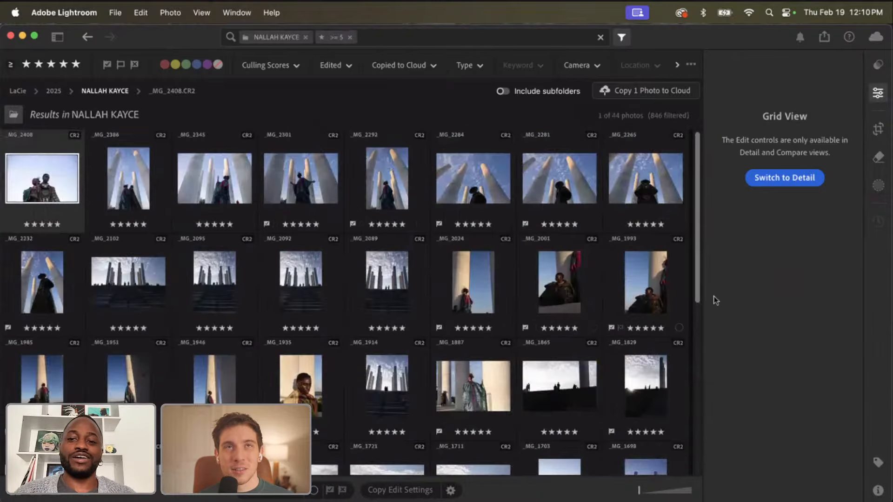
pyautogui.scroll(-2, 699, 276)
pyautogui.scroll(-10, 699, 275)
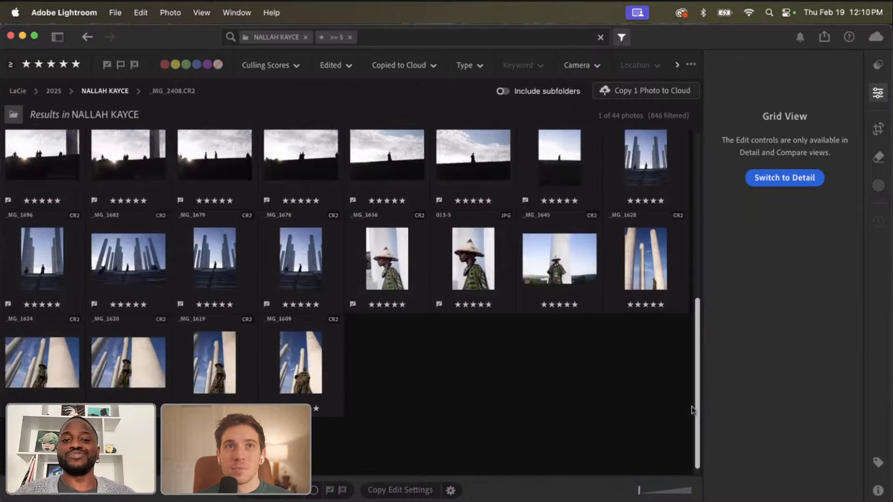
pyautogui.scroll(5, 693, 394)
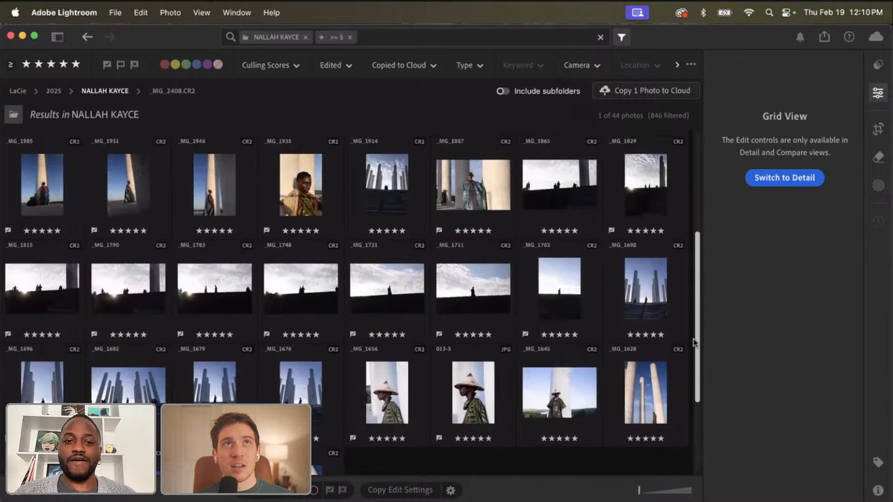
pyautogui.scroll(-2, 693, 344)
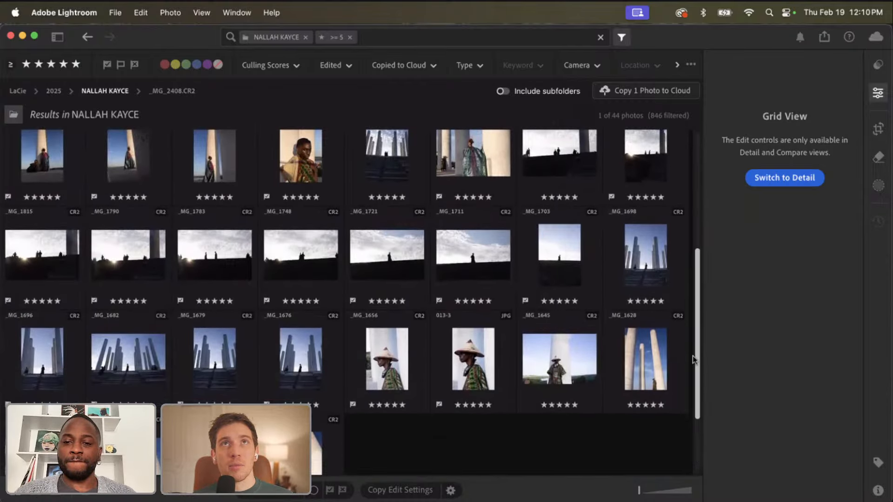
pyautogui.scroll(6, 614, 447)
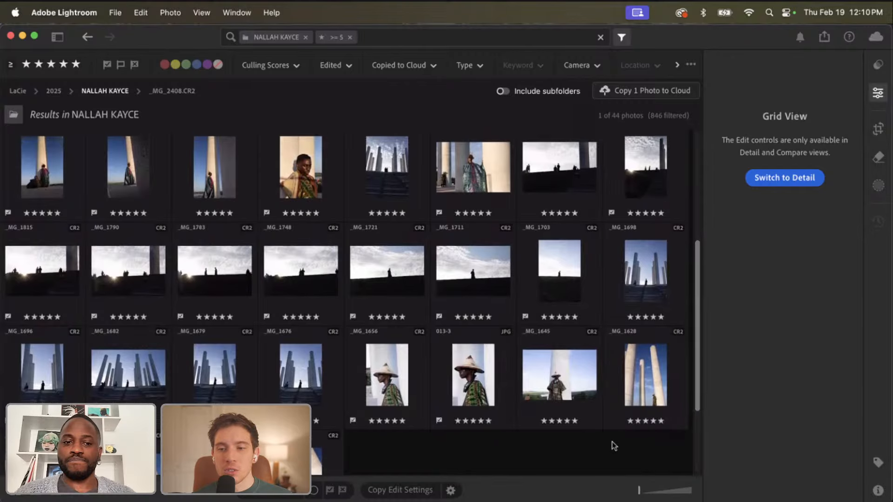
pyautogui.scroll(3, 614, 447)
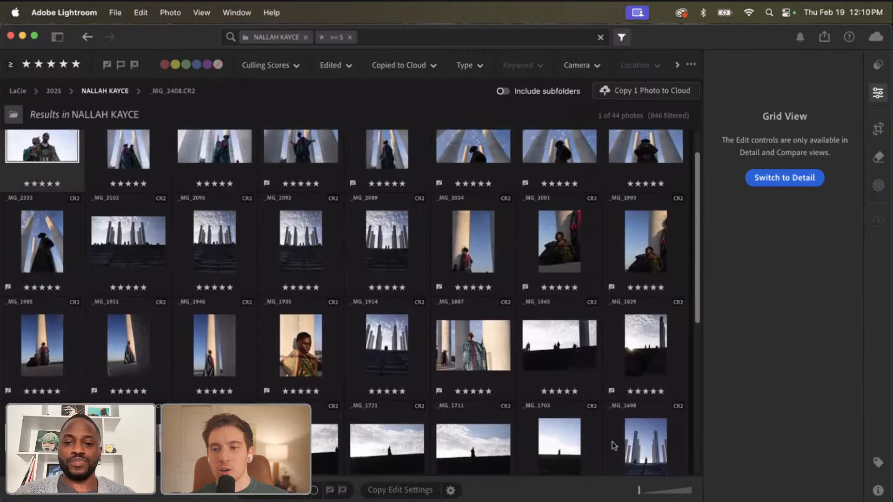
pyautogui.scroll(2, 614, 447)
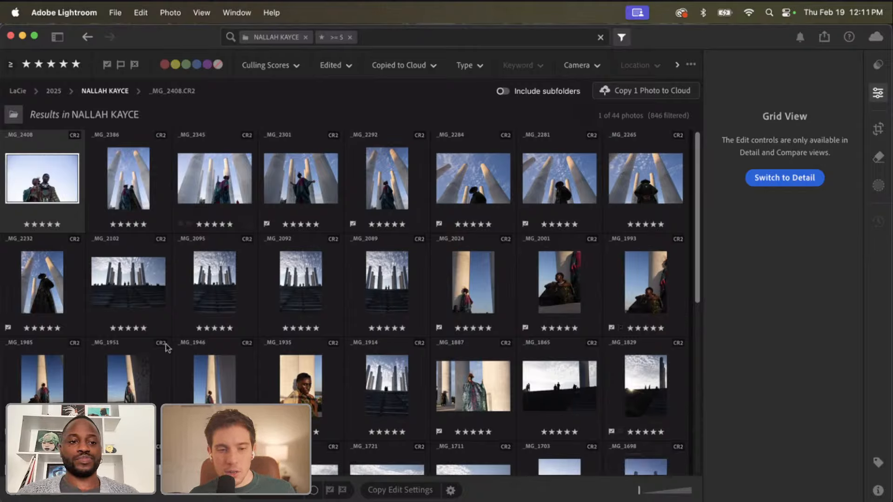
# View photos _MG_2092 and _MG_1985 in detail one after the other, returning to the photo grid after each.
pyautogui.scroll(-2, 696, 241)
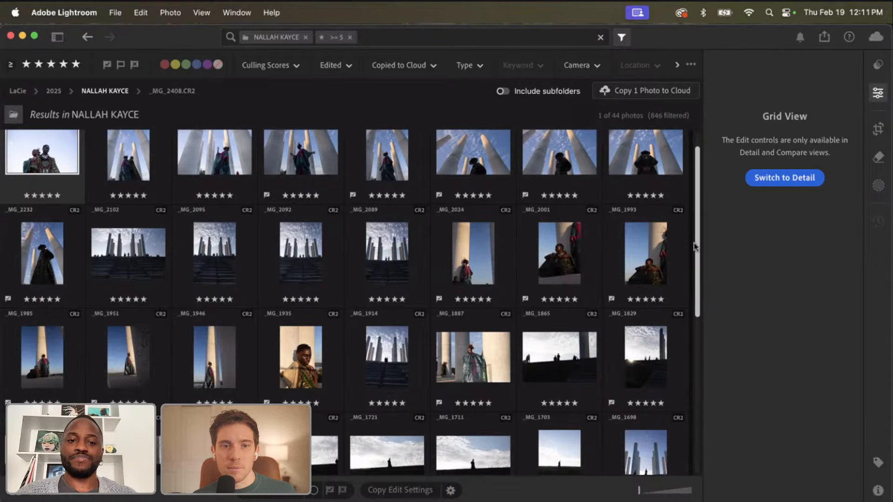
pyautogui.doubleClick(303, 252)
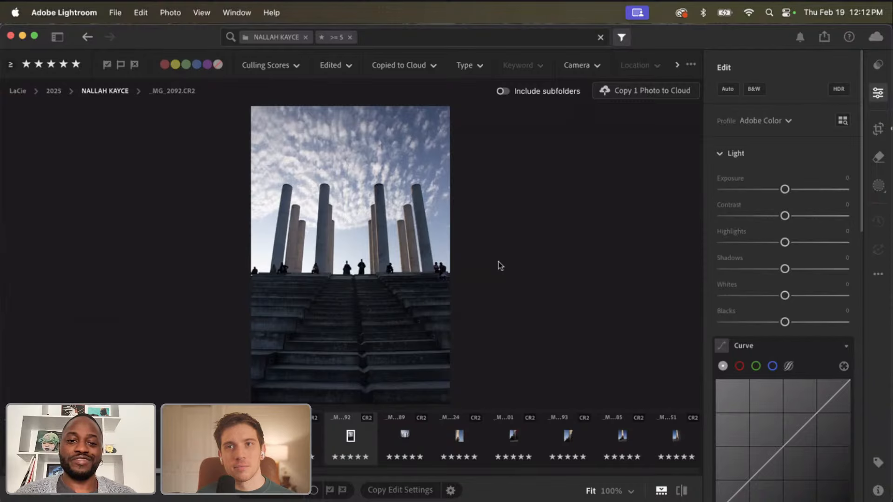
pyautogui.hotkey('shift', 'g')
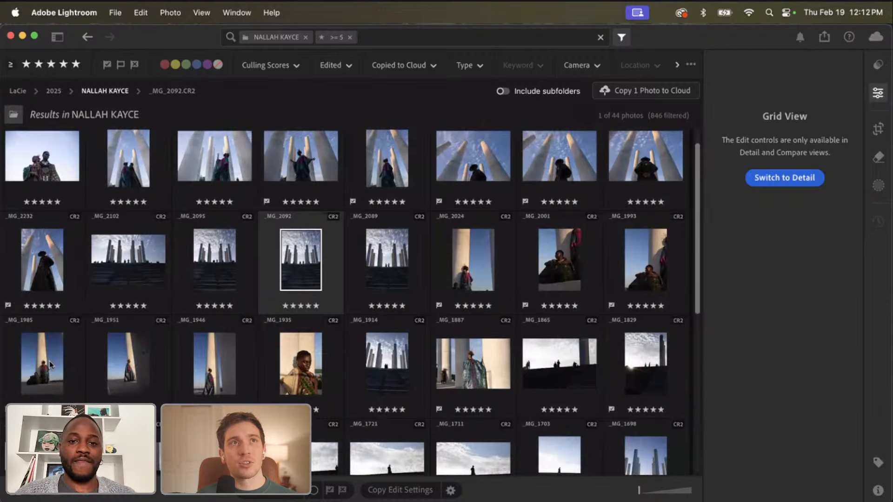
pyautogui.doubleClick(50, 363)
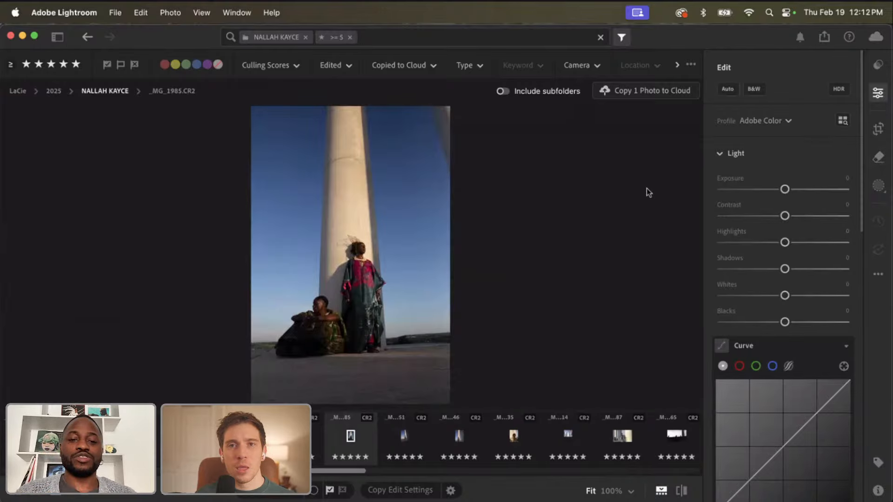
pyautogui.press('g')
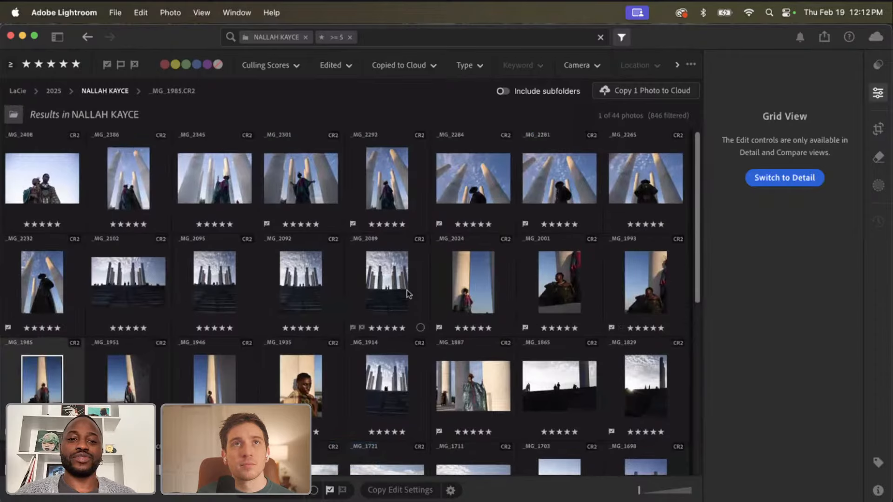
pyautogui.scroll(-3, 378, 368)
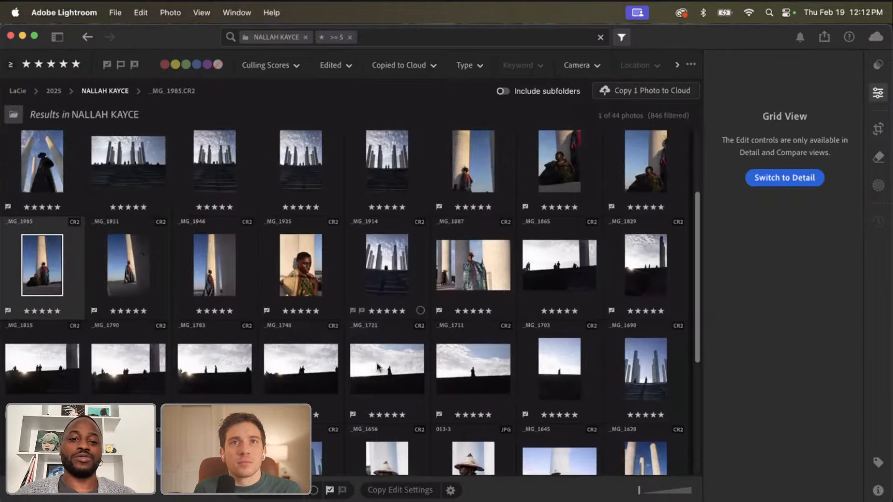
pyautogui.scroll(3, 378, 368)
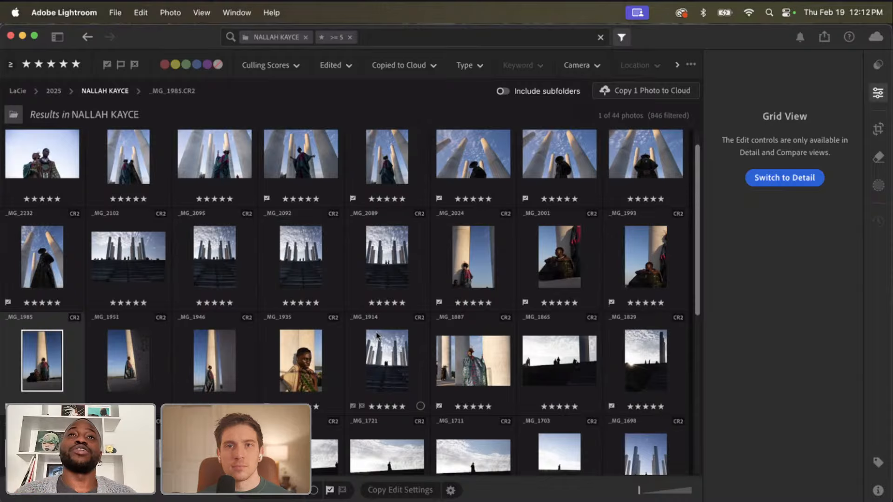
# Open photo _MG_1985 in detail and inspect the pillar above the standing figure's head at 100%.
pyautogui.doubleClick(48, 370)
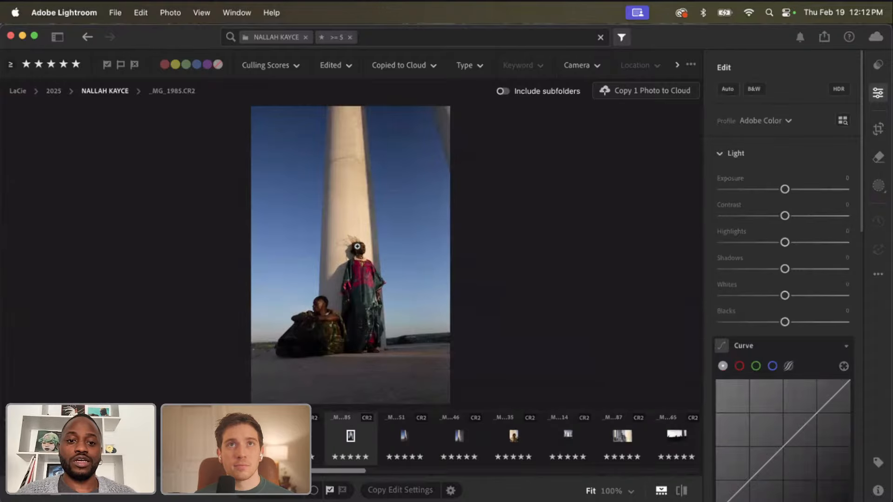
pyautogui.click(359, 246)
pyautogui.moveTo(358, 246); pyautogui.dragTo(381, 458)
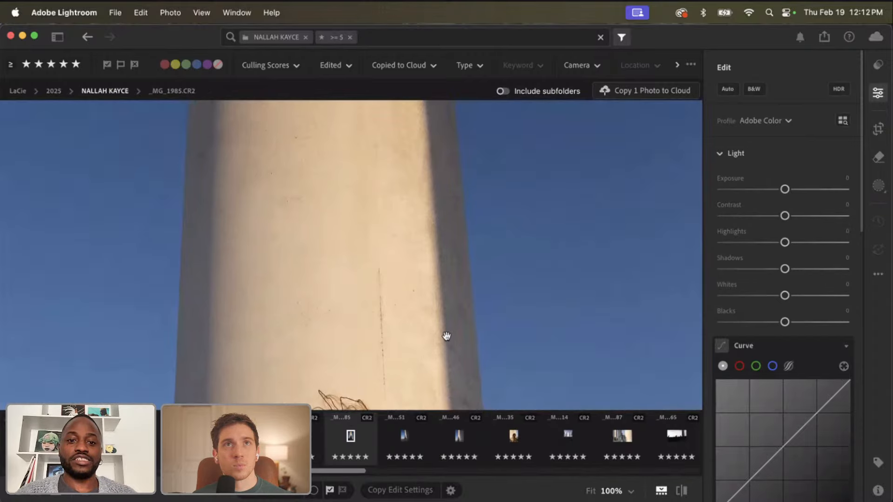
pyautogui.moveTo(414, 330); pyautogui.dragTo(568, 348)
pyautogui.click(568, 348)
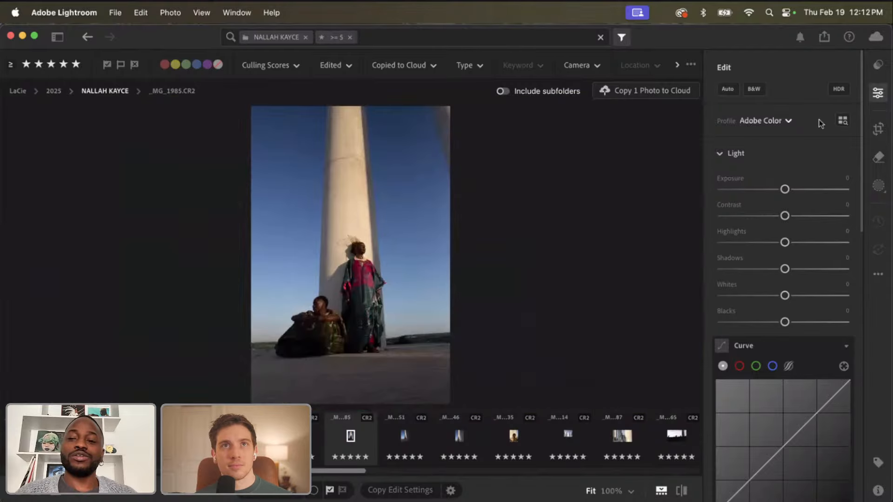
# Crop the photo tighter at a 2 x 3 aspect, reposition it in the frame and straighten it to +2.20.
pyautogui.click(876, 127)
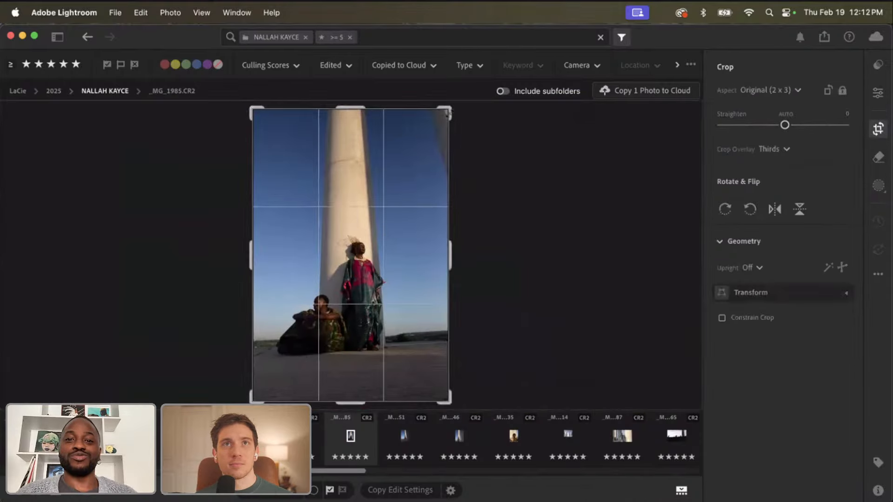
pyautogui.moveTo(448, 107); pyautogui.dragTo(445, 125)
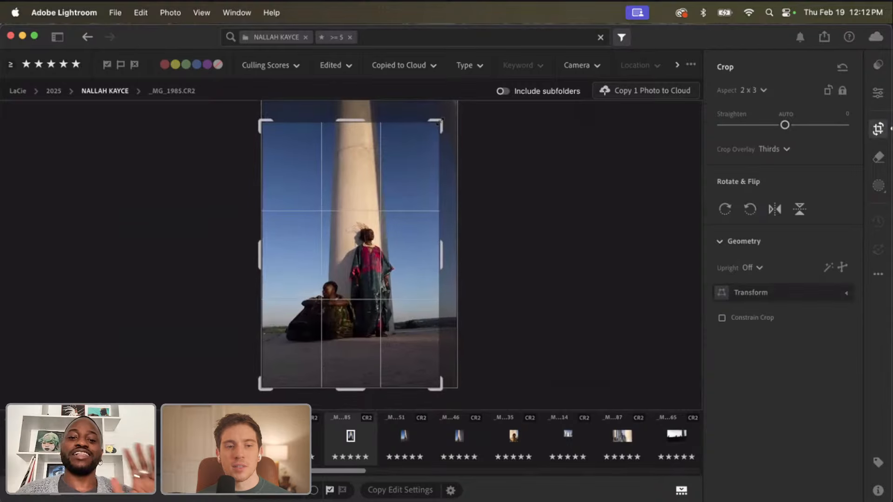
pyautogui.moveTo(391, 227); pyautogui.dragTo(393, 247)
pyautogui.moveTo(502, 327); pyautogui.dragTo(495, 334)
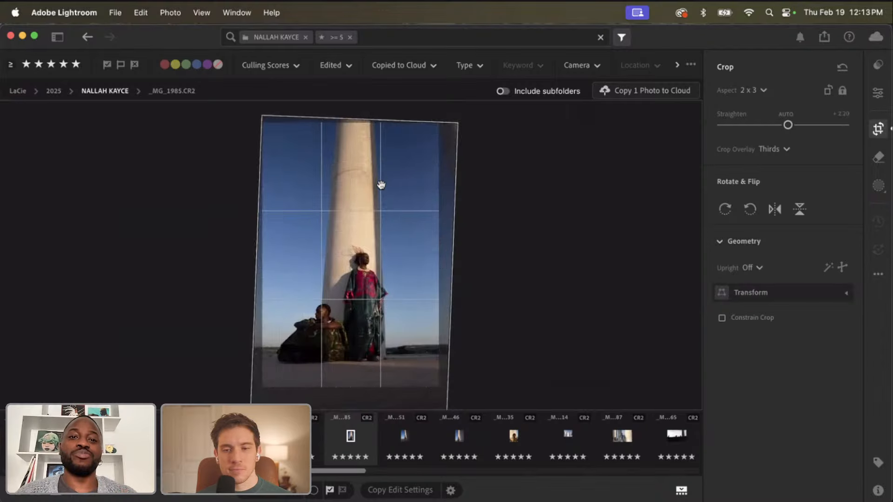
pyautogui.press('c')
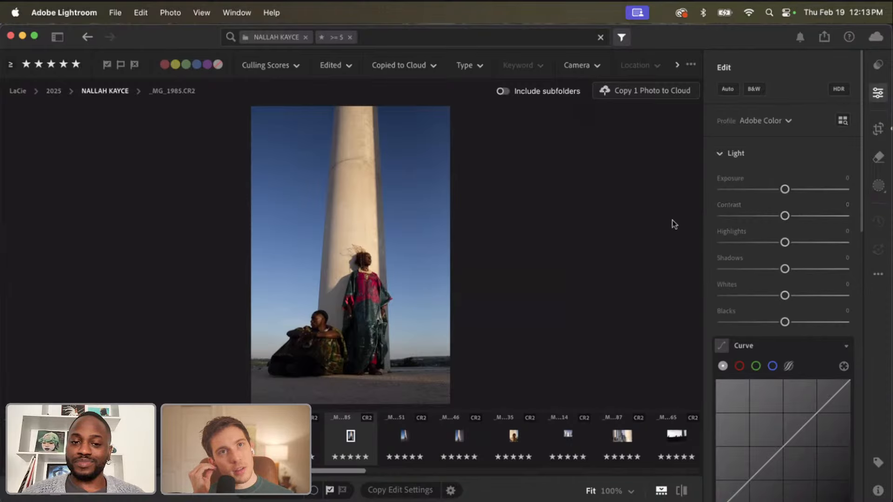
# Reopen the crop, tighten the 2 x 3 frame slightly more around the pillar and two figures, and apply it.
pyautogui.press('c')
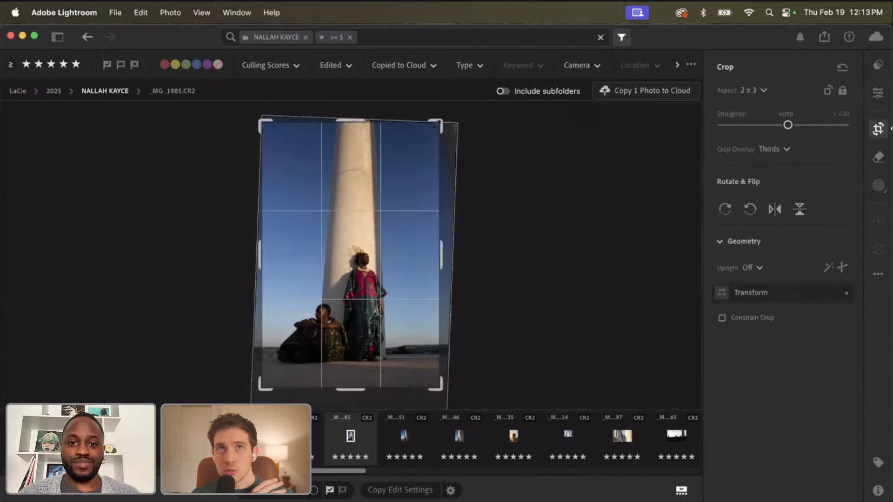
pyautogui.moveTo(436, 124); pyautogui.dragTo(435, 127)
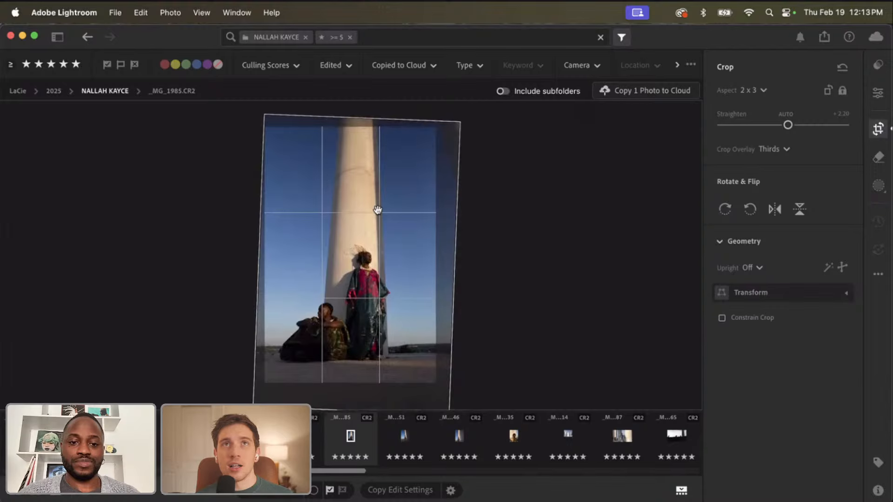
pyautogui.press('Return')
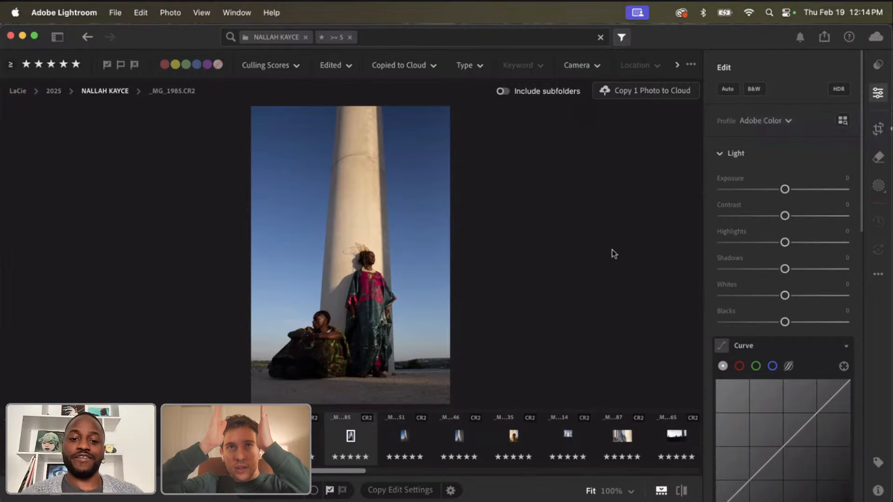
# Raise the photo's contrast slightly.
pyautogui.press('F2')
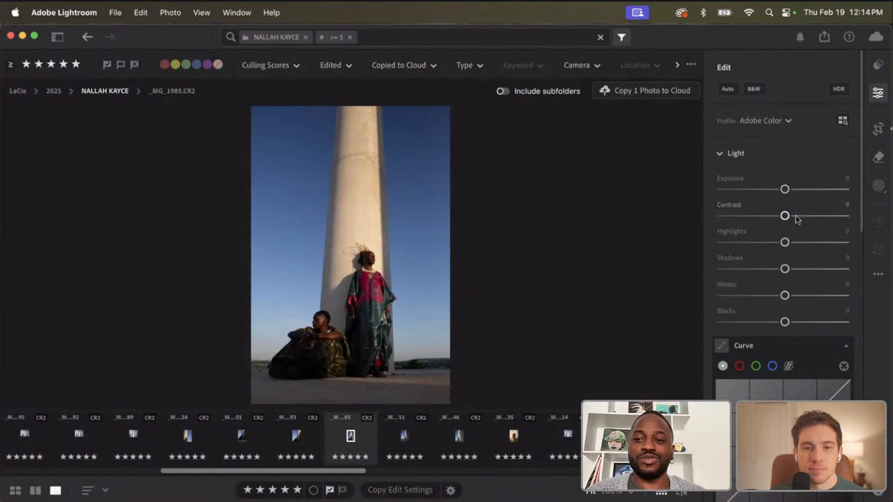
pyautogui.click(797, 218)
pyautogui.moveTo(798, 219); pyautogui.dragTo(789, 219)
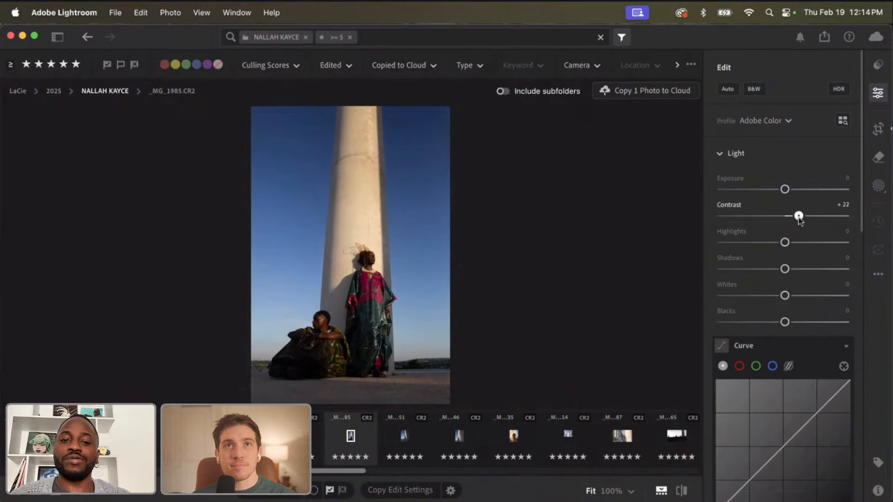
# Enlarge the crop frame slightly and shift the photo down inside it, leaving less ground below the figures.
pyautogui.click(878, 130)
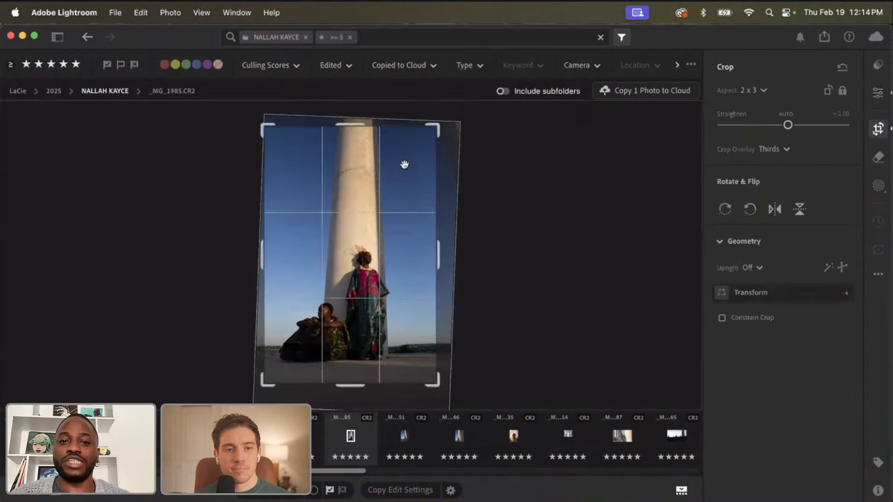
pyautogui.moveTo(433, 128); pyautogui.dragTo(433, 124)
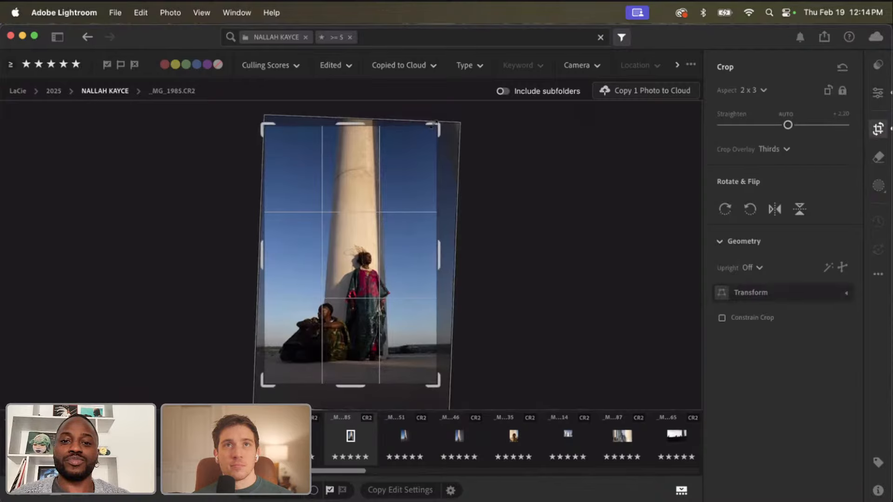
pyautogui.moveTo(371, 170); pyautogui.dragTo(371, 175)
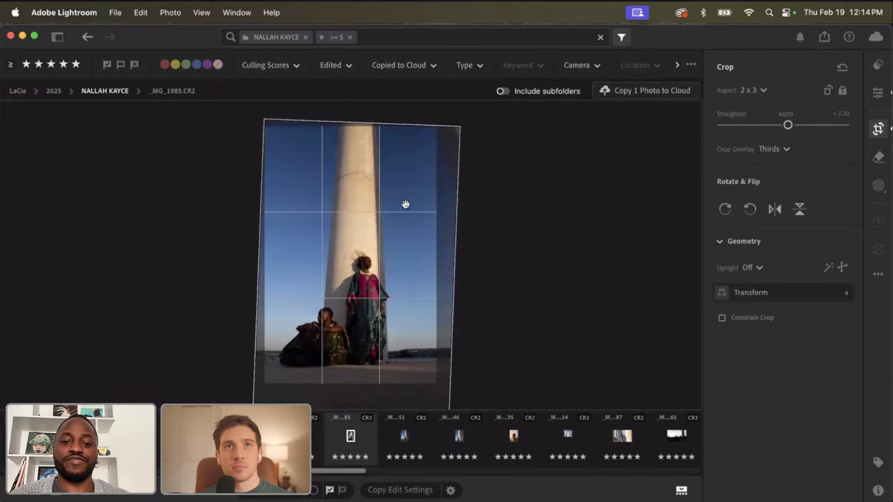
pyautogui.press('Return')
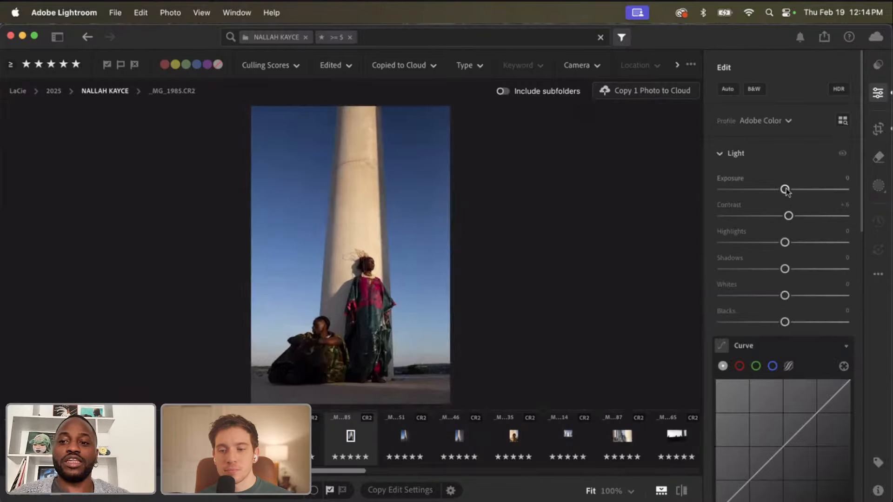
# Set the photo's contrast to +34, blacks to -42 and shadows to +27.
pyautogui.moveTo(788, 216); pyautogui.dragTo(807, 216)
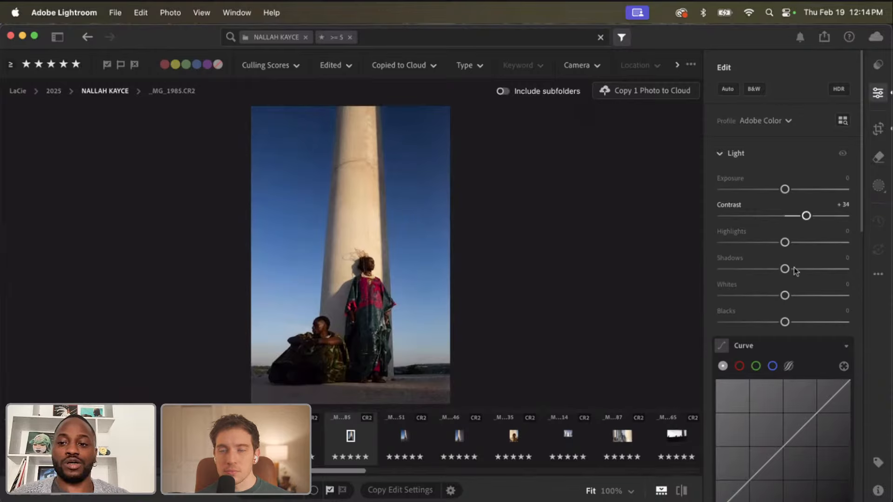
pyautogui.moveTo(785, 321); pyautogui.dragTo(759, 322)
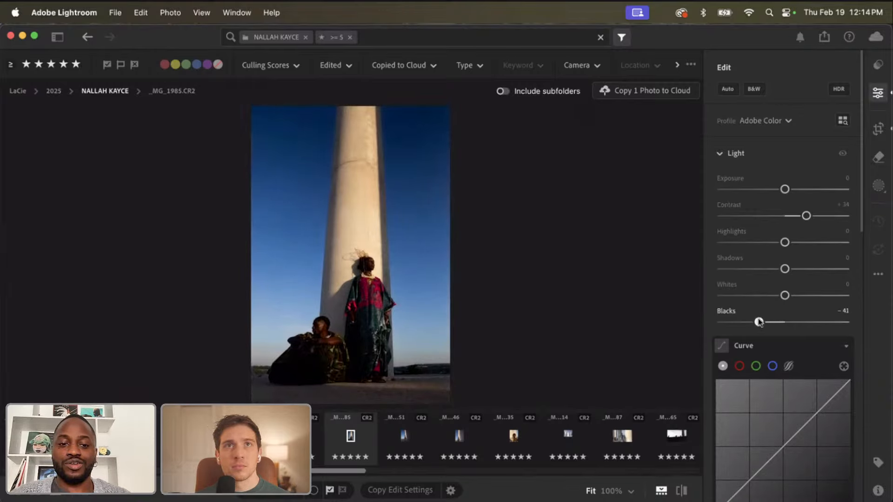
pyautogui.moveTo(785, 269); pyautogui.dragTo(803, 270)
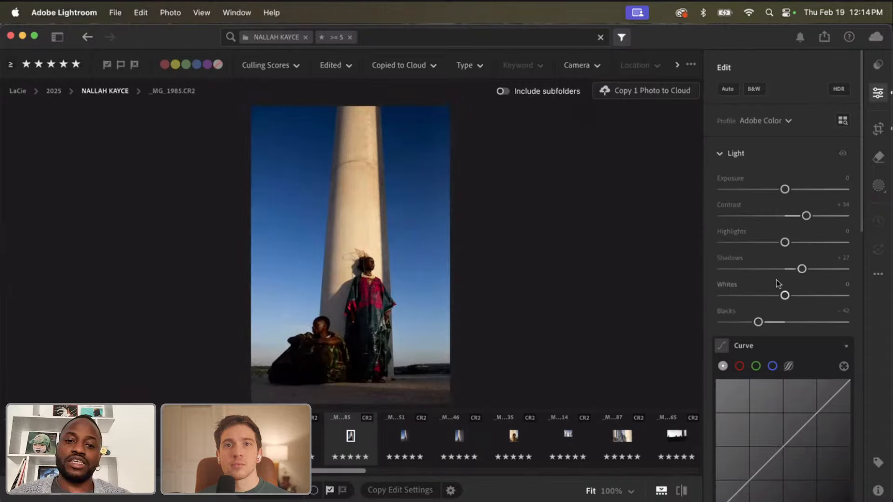
# Set the photo's vibrance to +24 and saturation to +11.
pyautogui.scroll(-5, 797, 285)
pyautogui.scroll(-2, 795, 284)
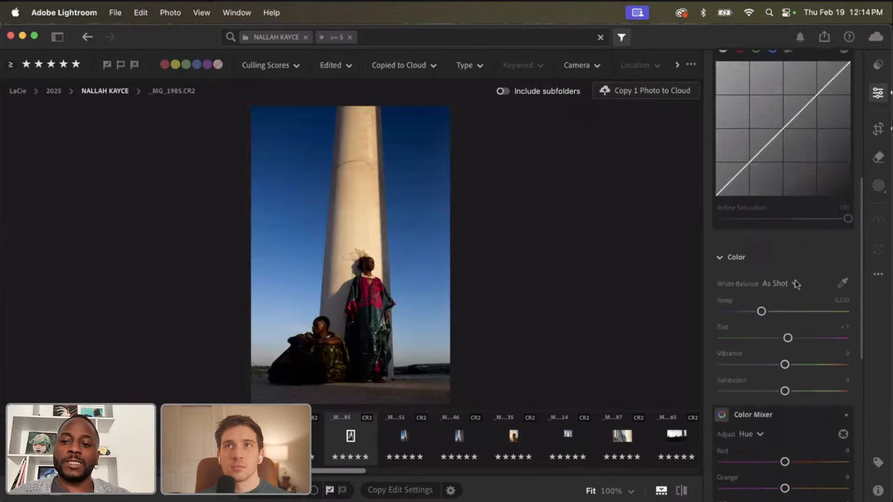
pyautogui.scroll(7, 794, 280)
pyautogui.scroll(-3, 794, 280)
pyautogui.scroll(-3, 795, 280)
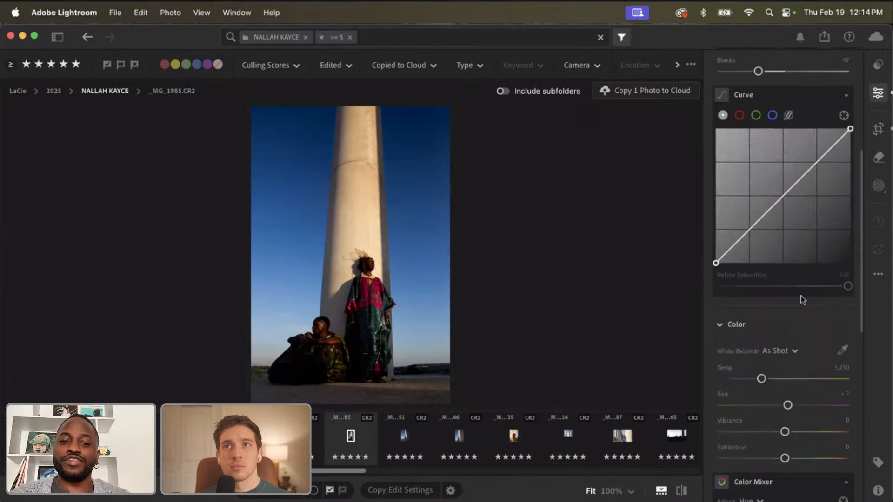
pyautogui.scroll(-1, 794, 358)
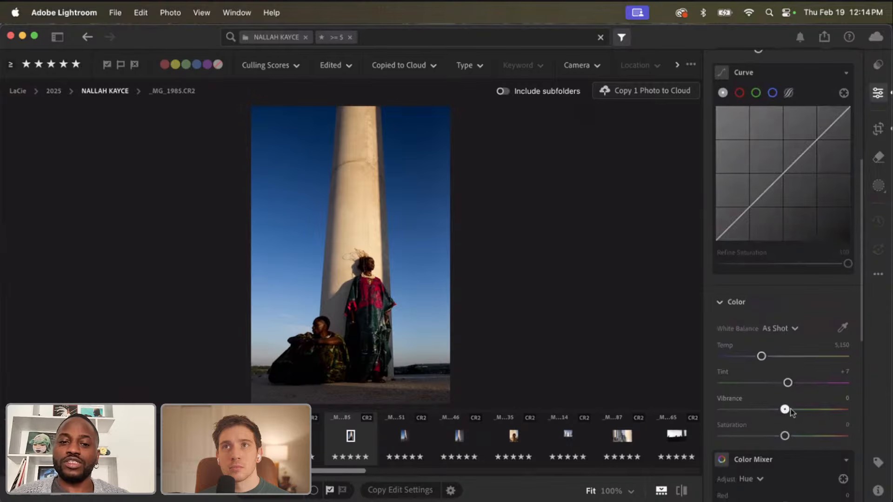
pyautogui.moveTo(785, 409); pyautogui.dragTo(792, 437)
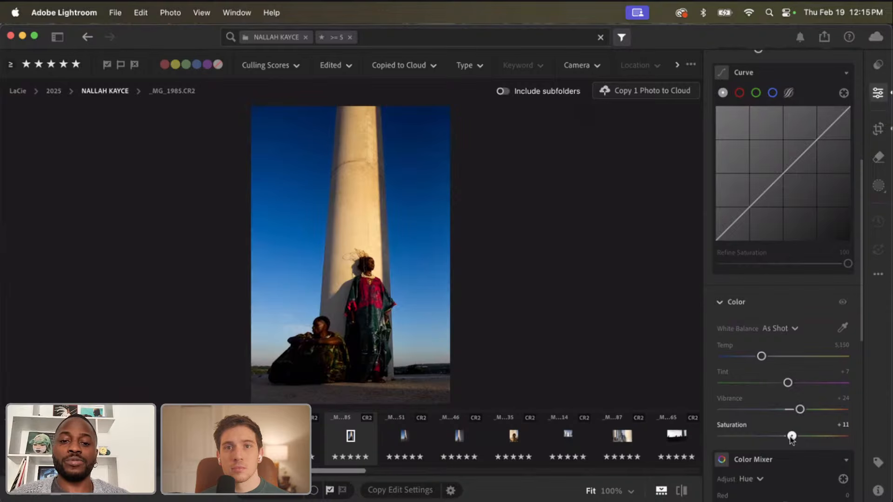
# Switch the Color Mixer to its Saturation adjustments and keep photo _MG_1985 open in detail.
pyautogui.scroll(10, 786, 326)
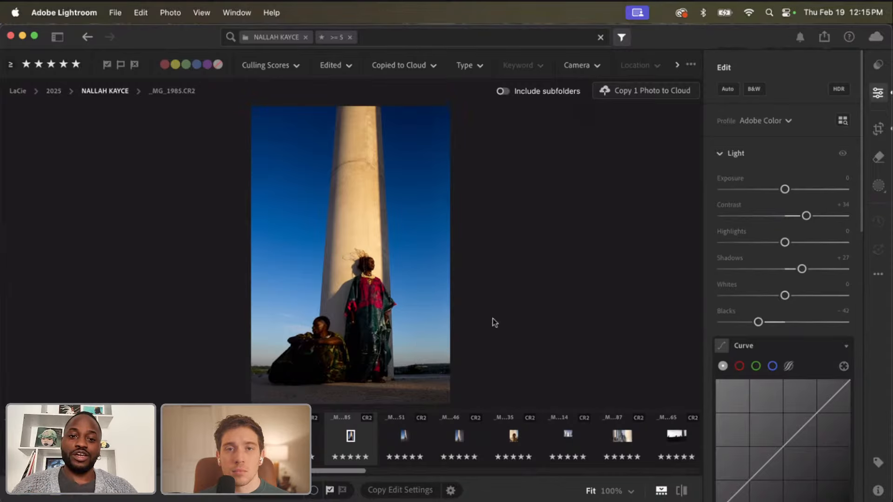
pyautogui.scroll(-3, 810, 261)
pyautogui.scroll(3, 811, 262)
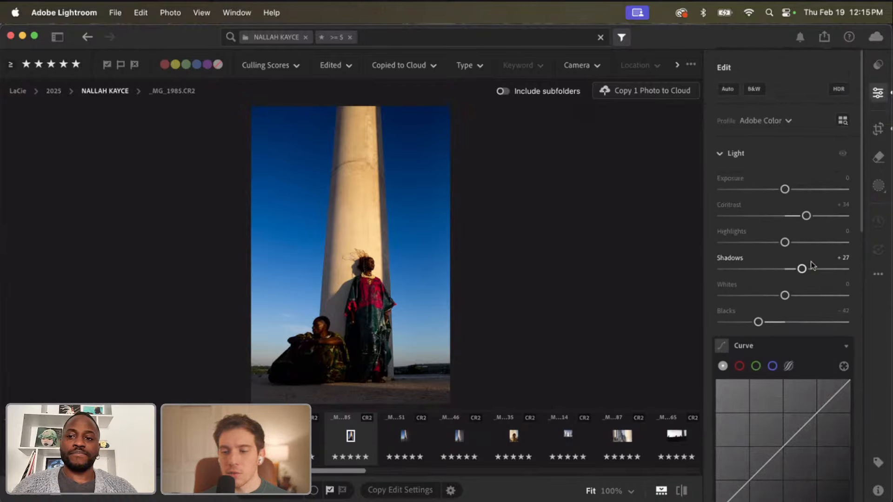
pyautogui.scroll(-8, 811, 262)
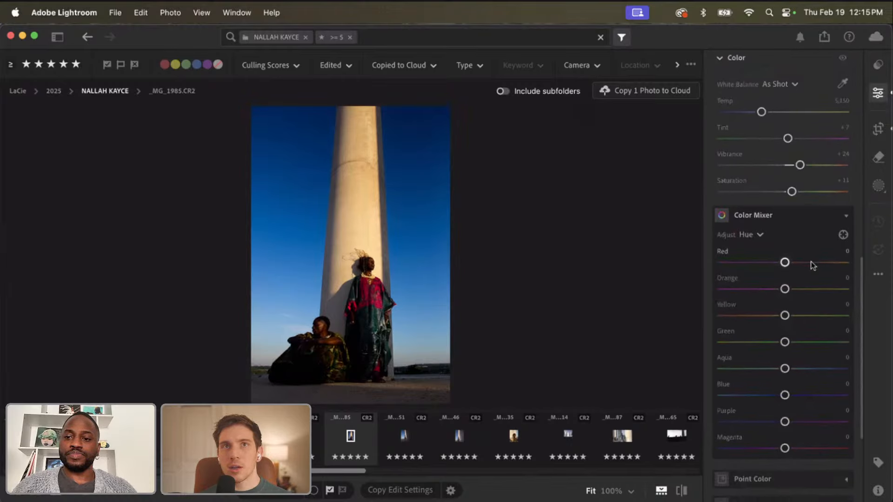
pyautogui.click(757, 217)
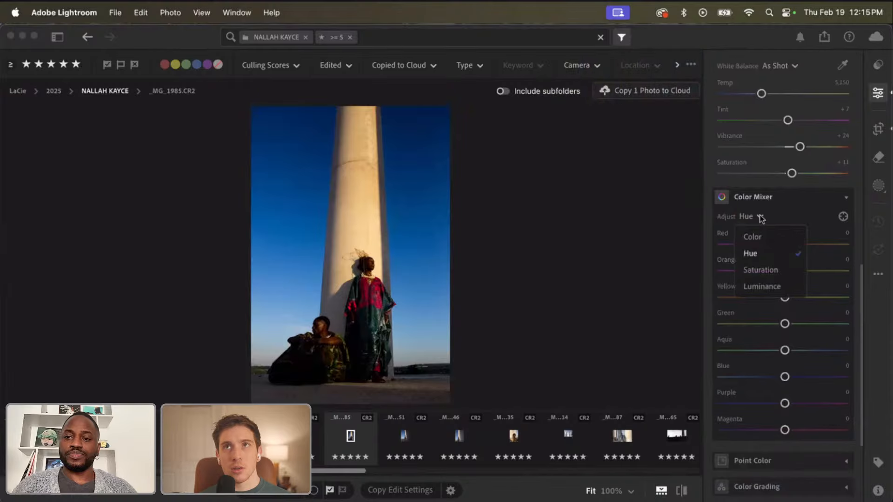
pyautogui.click(770, 271)
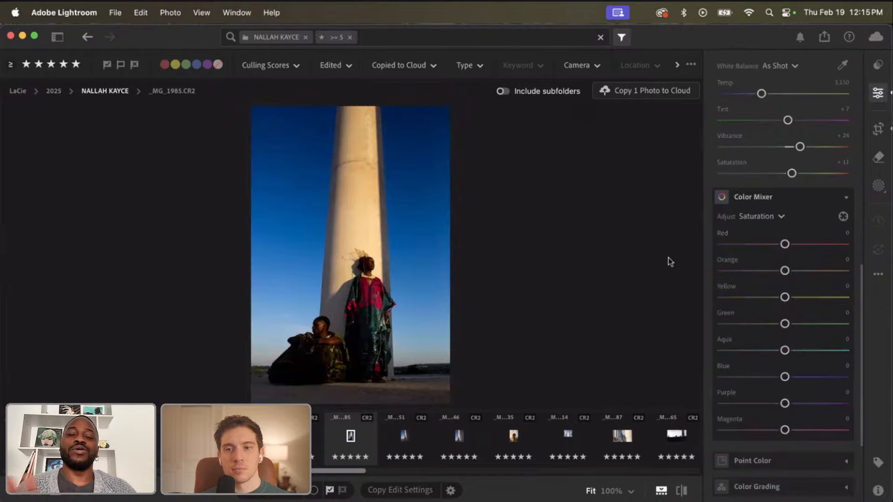
pyautogui.press('Right')
pyautogui.press('Left')
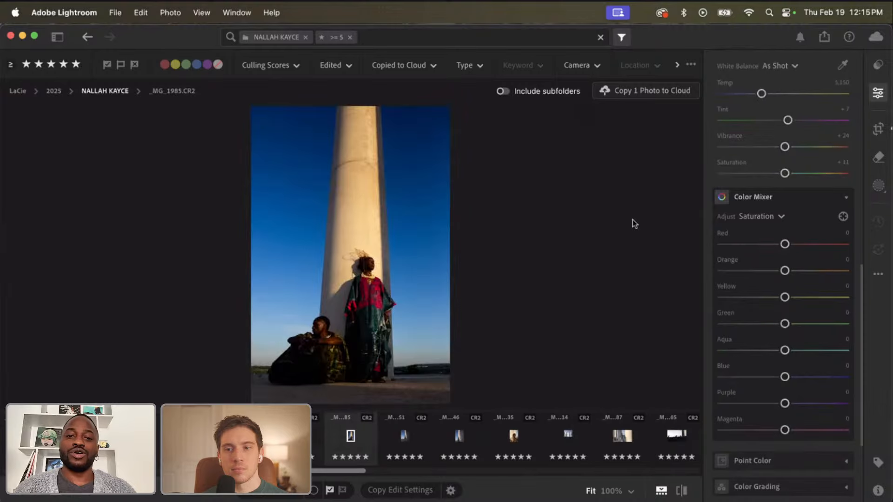
# Zoom in to 100% and remove the thin vertical crack on the pillar above the standing figure's head with Generative remove.
pyautogui.click(368, 270)
pyautogui.moveTo(395, 289); pyautogui.dragTo(451, 398)
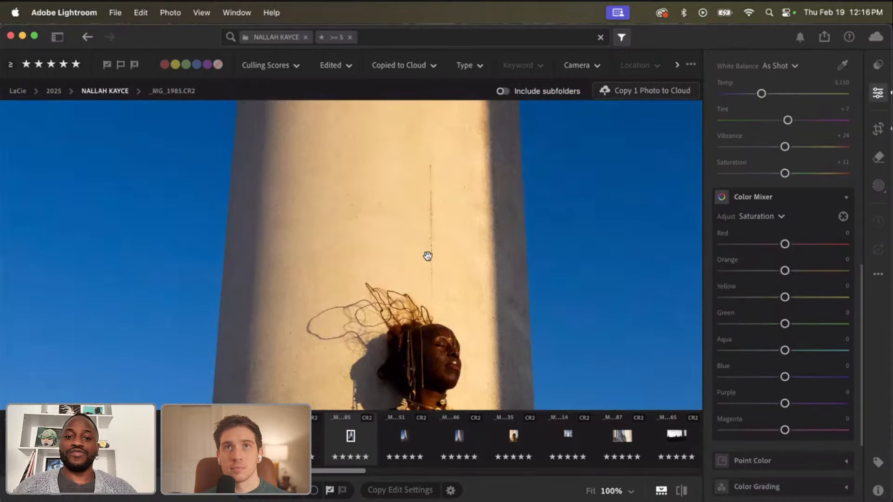
pyautogui.moveTo(427, 256)
pyautogui.mouseDown()
pyautogui.moveTo(428, 436)
pyautogui.moveTo(455, 161)
pyautogui.moveTo(420, 265)
pyautogui.mouseUp()
pyautogui.press('h')
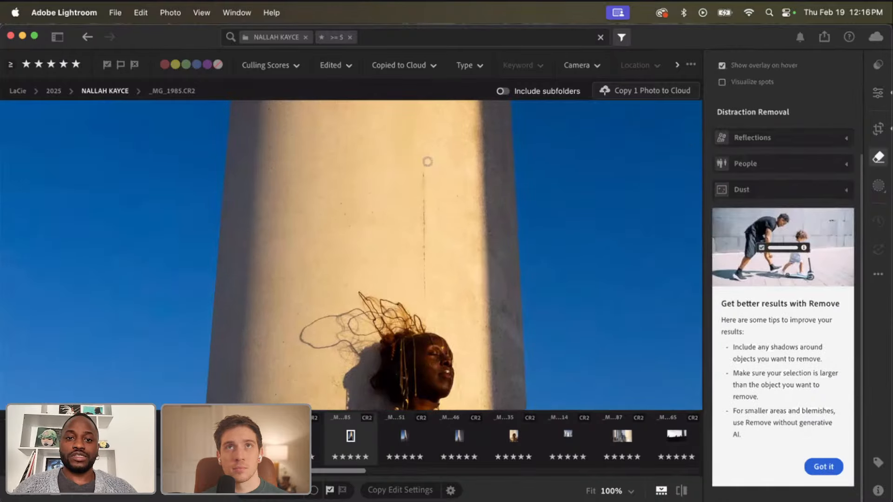
pyautogui.moveTo(423, 169); pyautogui.dragTo(431, 312)
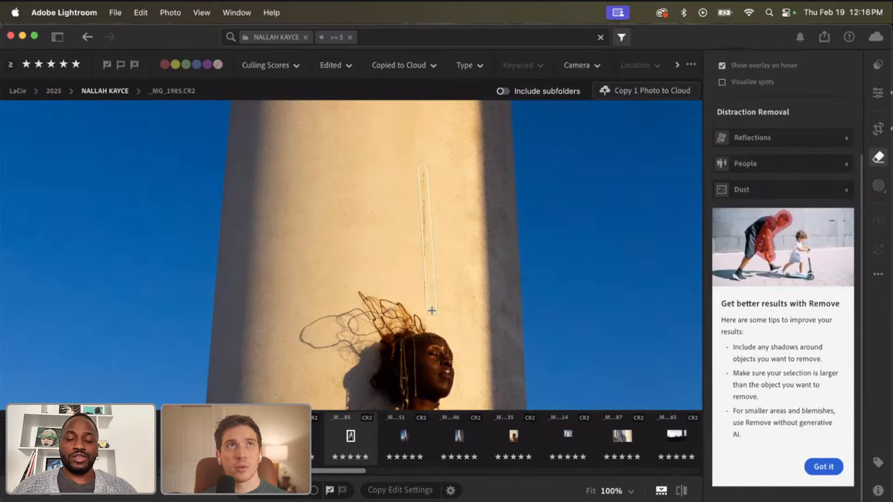
pyautogui.moveTo(424, 280)
pyautogui.mouseDown()
pyautogui.moveTo(421, 164)
pyautogui.moveTo(402, 143)
pyautogui.mouseUp()
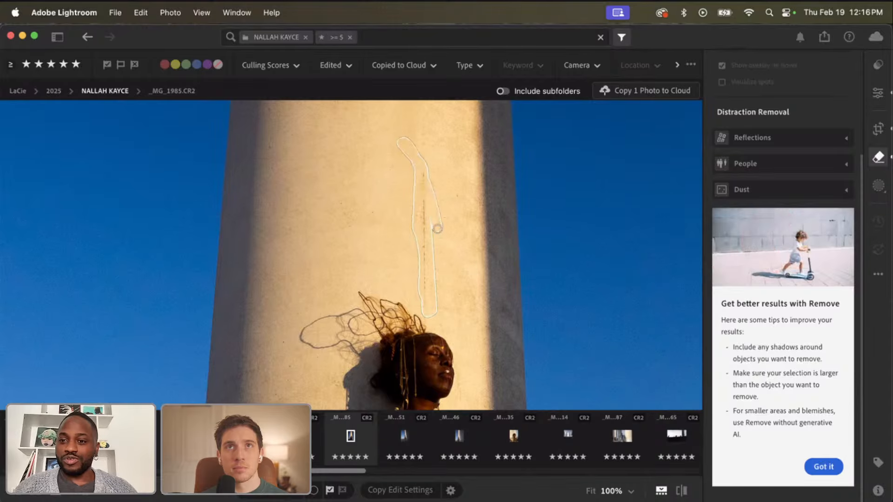
pyautogui.press('Return')
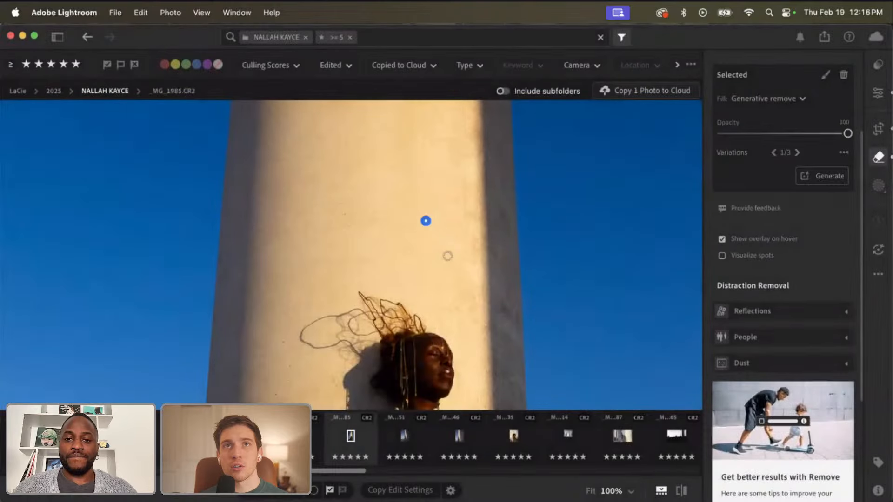
pyautogui.press('Escape')
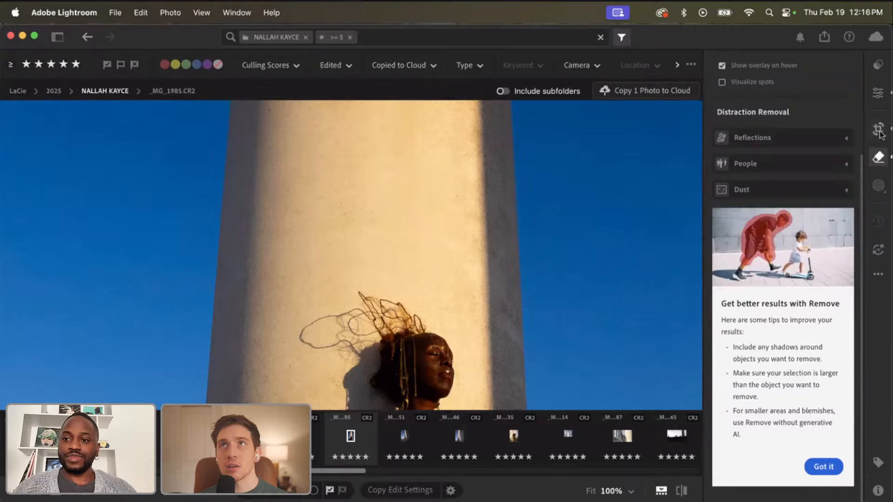
# Return to the Edit adjustments and examine the standing figure's face, dress and the seated figure at 100% zoom.
pyautogui.click(879, 131)
pyautogui.click(878, 93)
pyautogui.click(467, 164)
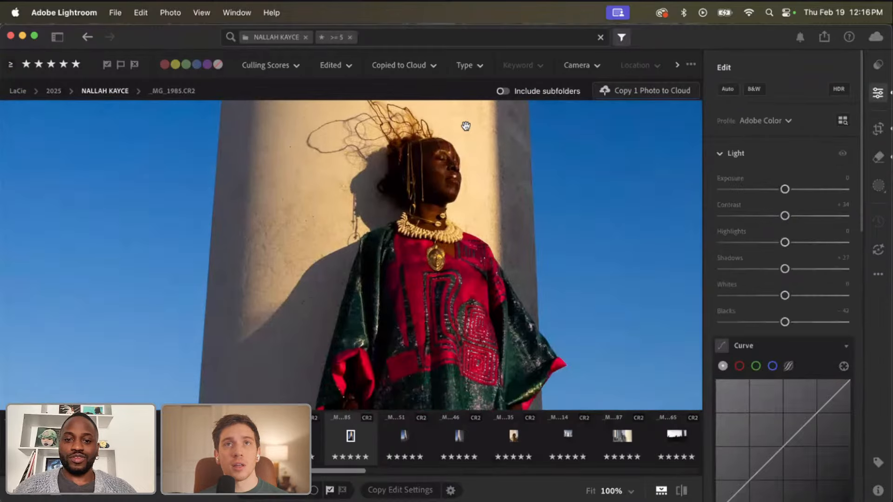
pyautogui.click(476, 358)
pyautogui.moveTo(476, 358); pyautogui.dragTo(506, 347)
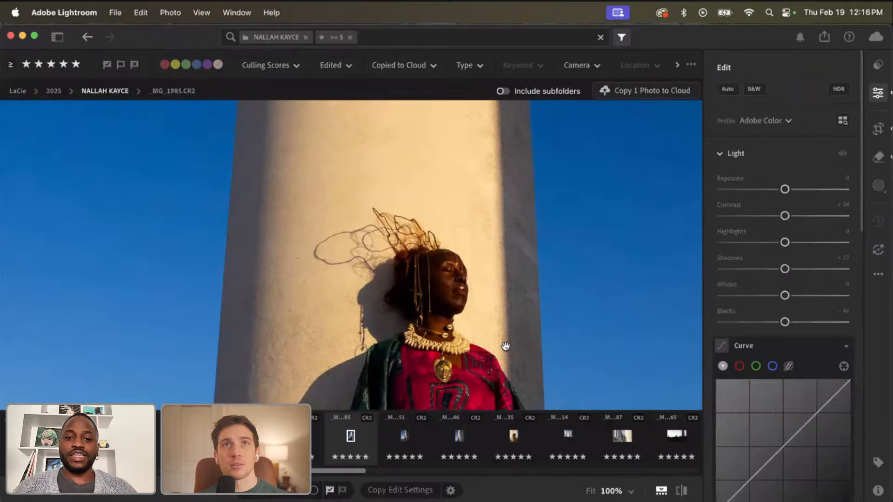
pyautogui.click(497, 238)
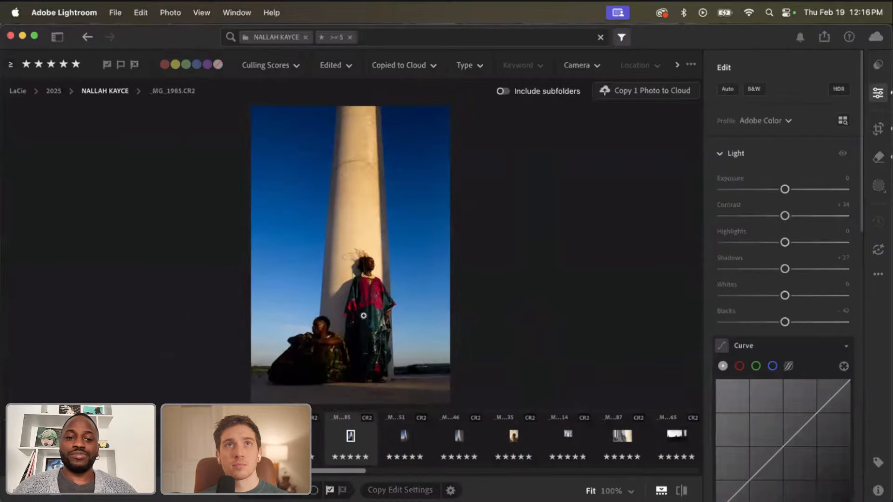
pyautogui.click(323, 334)
pyautogui.moveTo(341, 301); pyautogui.dragTo(351, 347)
pyautogui.moveTo(522, 245); pyautogui.dragTo(571, 160)
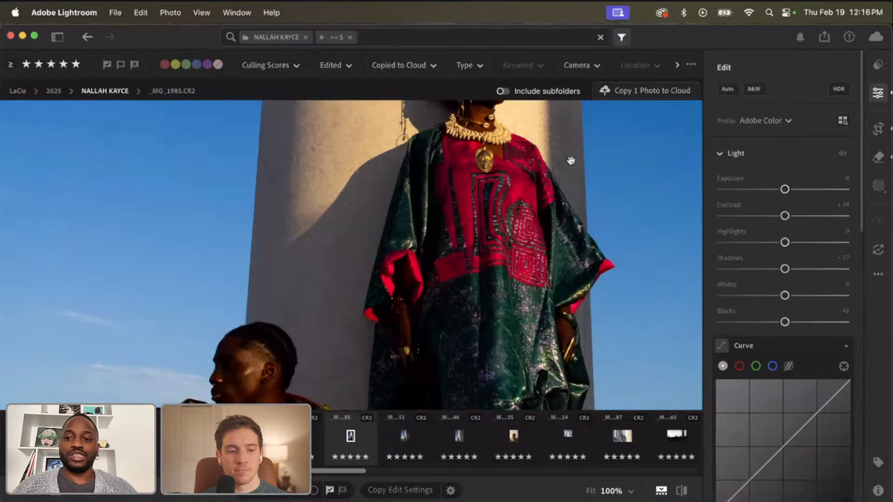
# Set the orange saturation in the Color Mixer to -53, checking the skin tones of both figures.
pyautogui.scroll(-10, 814, 214)
pyautogui.scroll(-4, 798, 361)
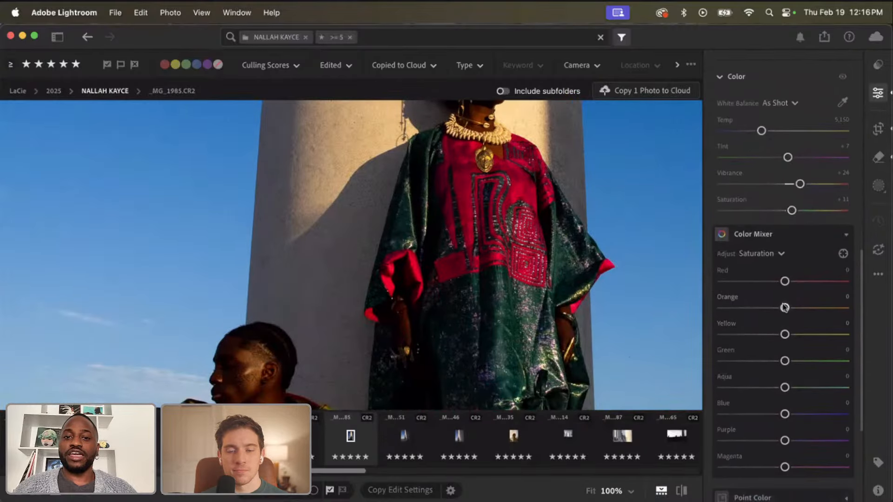
pyautogui.scroll(3, 784, 308)
pyautogui.moveTo(591, 169); pyautogui.dragTo(592, 261)
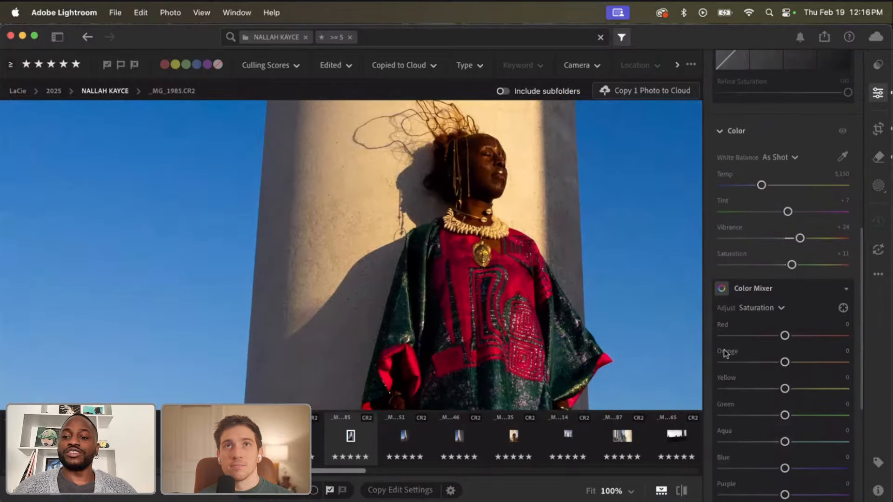
pyautogui.moveTo(785, 367); pyautogui.dragTo(760, 368)
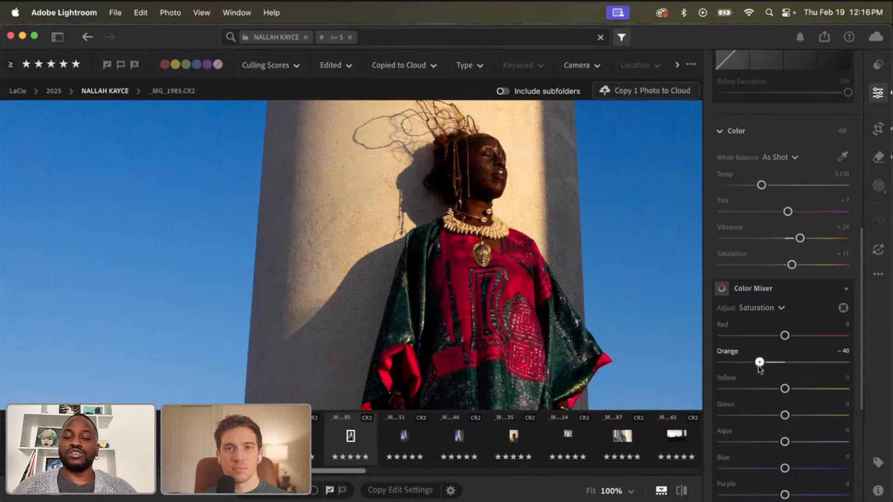
pyautogui.moveTo(541, 194); pyautogui.dragTo(544, 319)
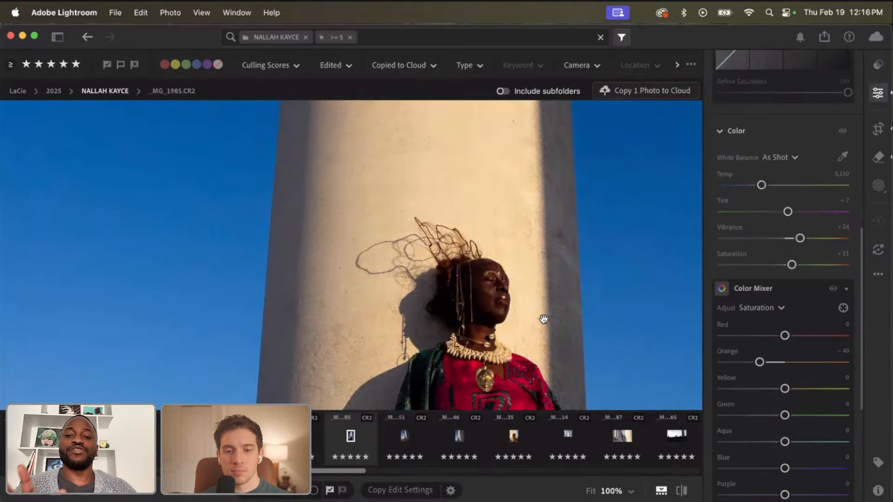
pyautogui.rightClick(489, 329)
pyautogui.click(511, 287)
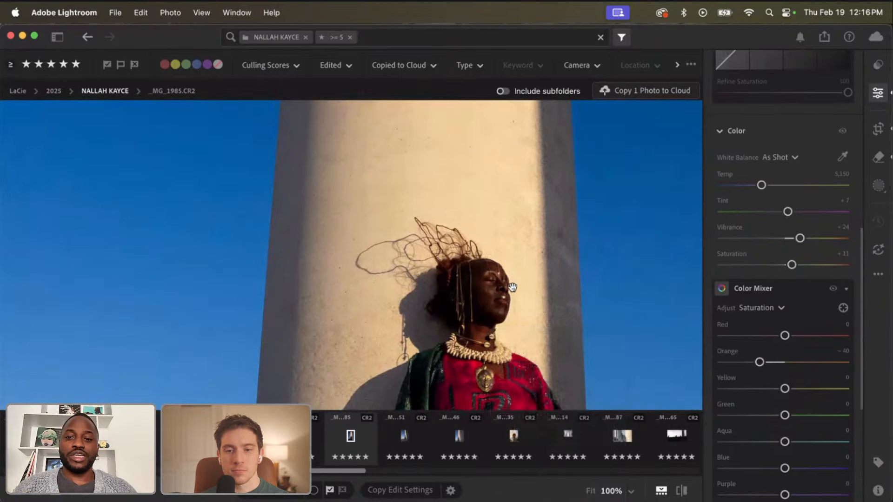
pyautogui.moveTo(511, 287); pyautogui.dragTo(548, 117)
pyautogui.moveTo(401, 247); pyautogui.dragTo(411, 122)
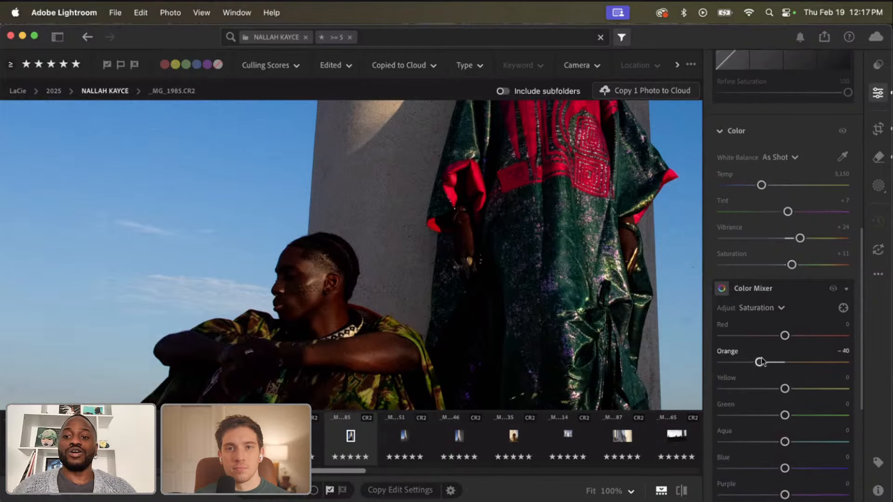
pyautogui.moveTo(760, 364); pyautogui.dragTo(749, 363)
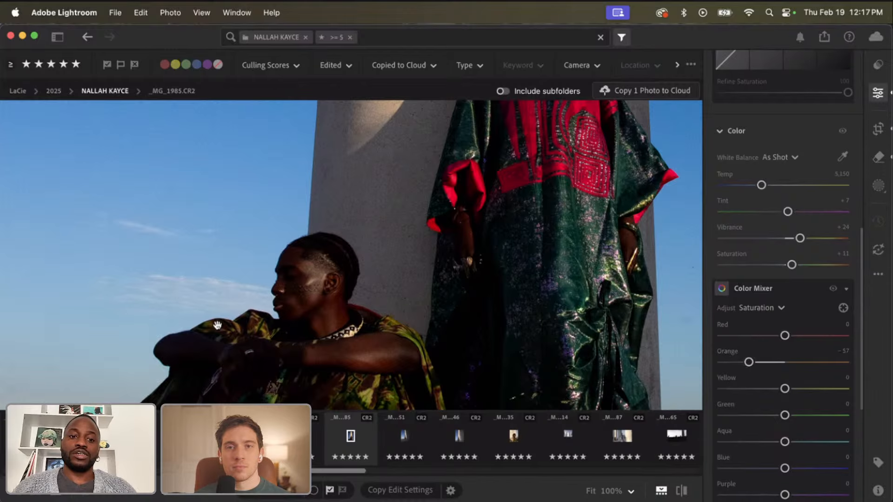
pyautogui.moveTo(217, 326); pyautogui.dragTo(261, 273)
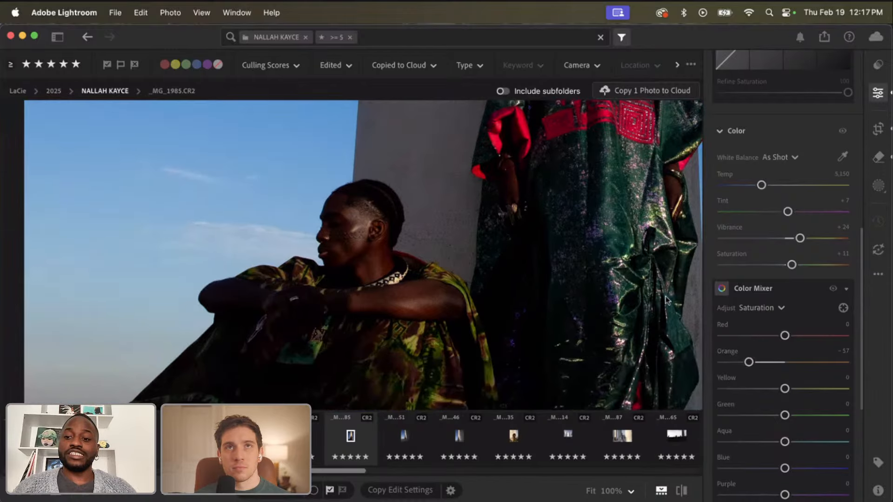
pyautogui.moveTo(749, 363)
pyautogui.mouseDown()
pyautogui.moveTo(787, 369)
pyautogui.moveTo(751, 367)
pyautogui.mouseUp()
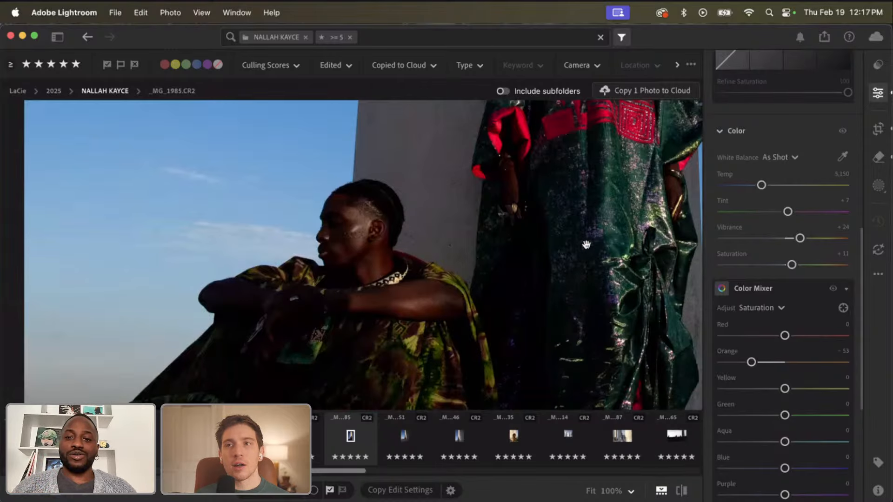
# Check the standing figure's skin tone at 100%, then return to the view of the whole photo.
pyautogui.moveTo(586, 246); pyautogui.dragTo(485, 400)
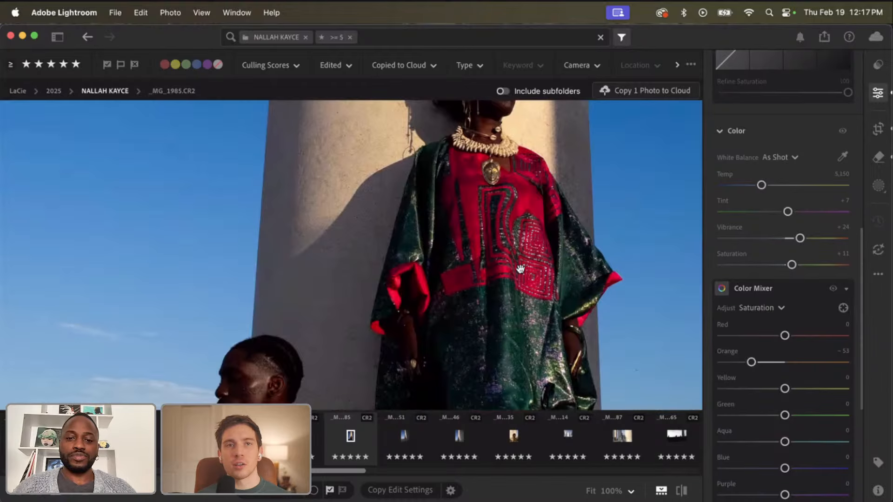
pyautogui.moveTo(514, 303); pyautogui.dragTo(510, 341)
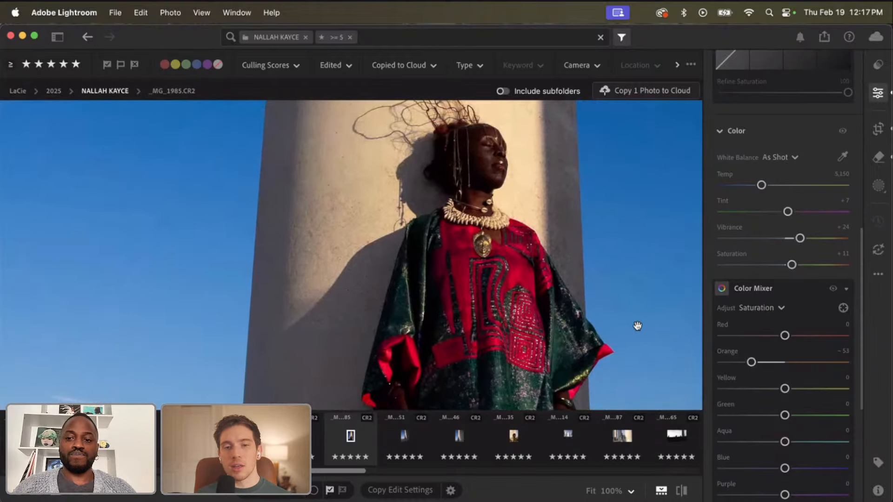
pyautogui.moveTo(570, 312); pyautogui.dragTo(564, 347)
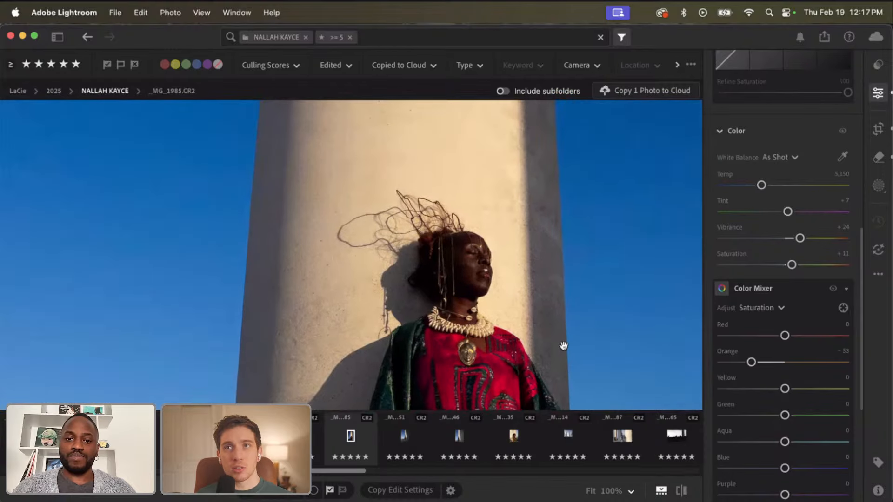
pyautogui.click(522, 277)
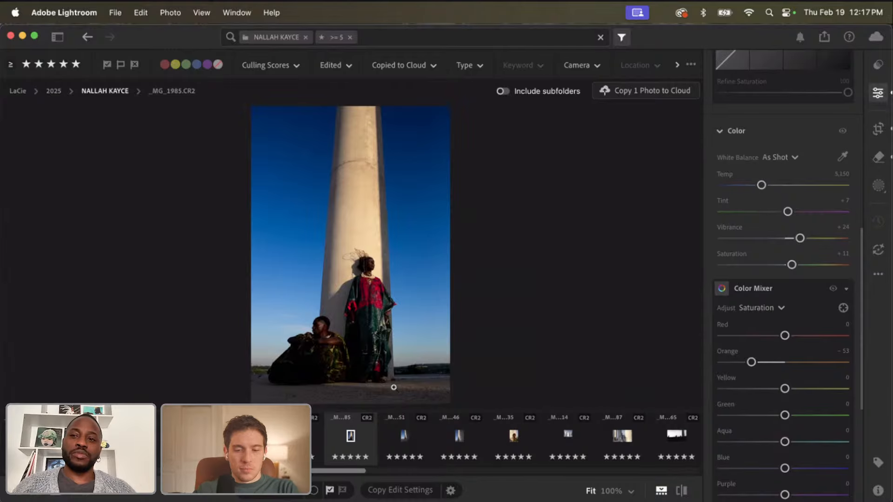
pyautogui.rightClick(366, 411)
pyautogui.moveTo(424, 393)
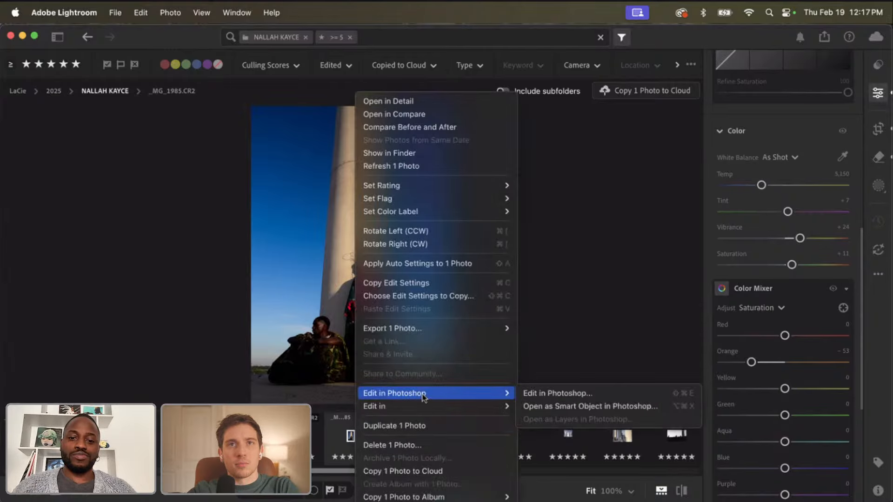
pyautogui.click(595, 342)
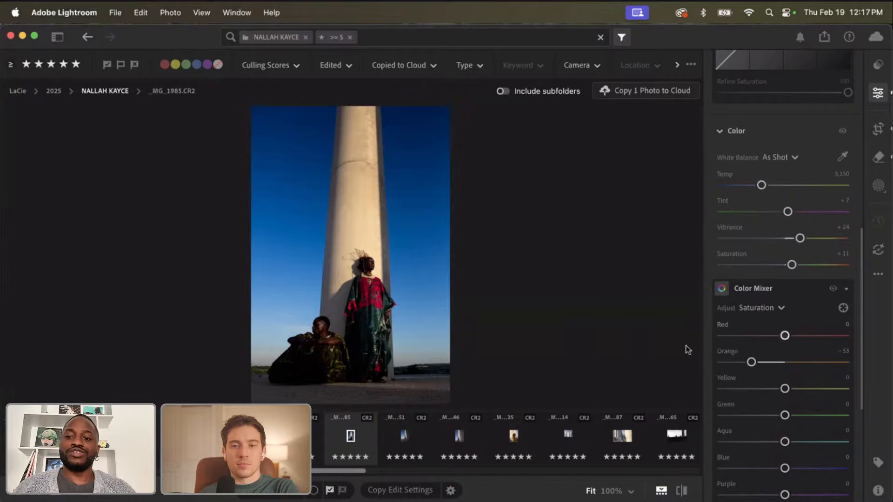
pyautogui.scroll(10, 810, 285)
pyautogui.scroll(-10, 810, 286)
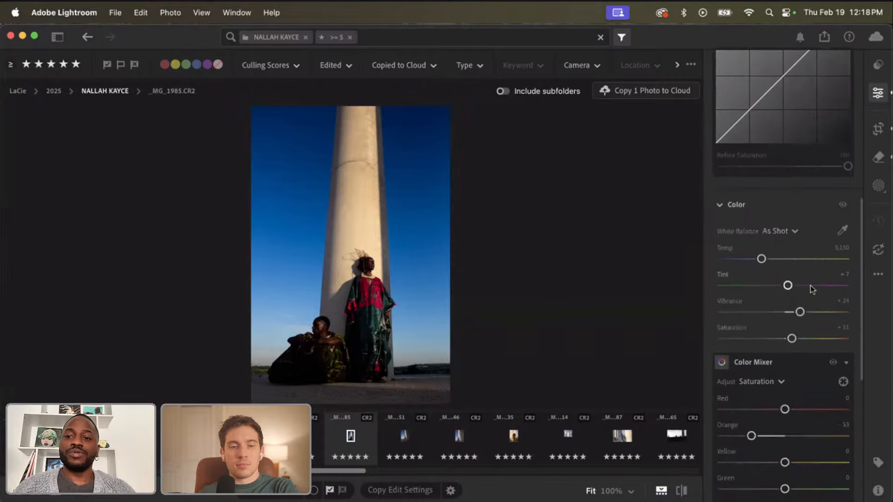
# Send photo _MG_1985 from Lightroom to Photoshop for further editing.
pyautogui.rightClick(357, 442)
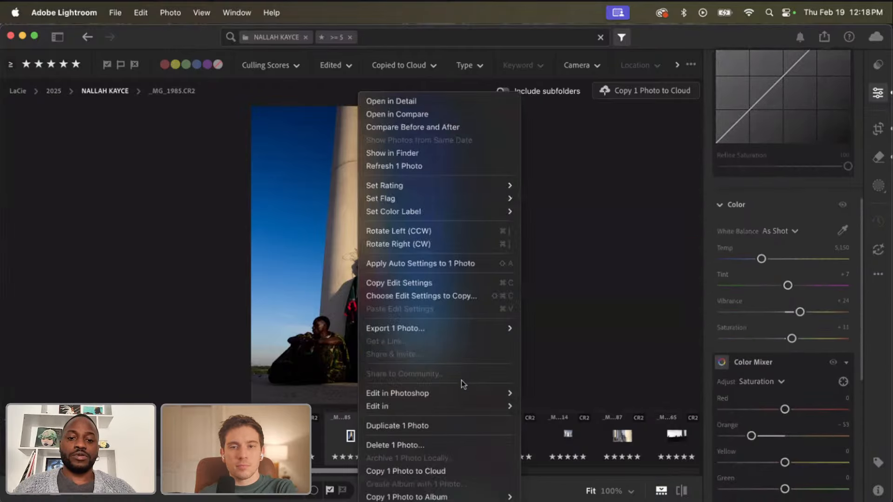
pyautogui.moveTo(466, 393)
pyautogui.click(575, 394)
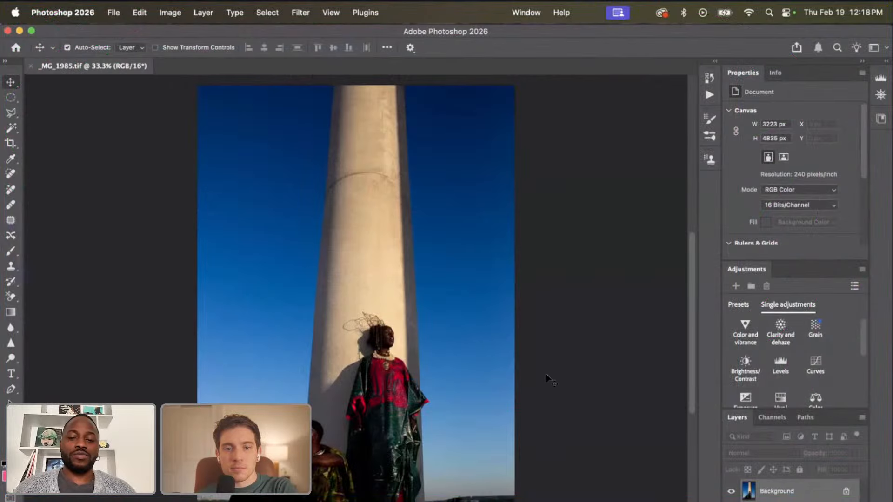
# Zoom in on the photo and examine the sky, pillar, figures and ground for dust spots and blemishes.
pyautogui.scroll(-2, 546, 374)
pyautogui.hscroll(-2, 546, 374)
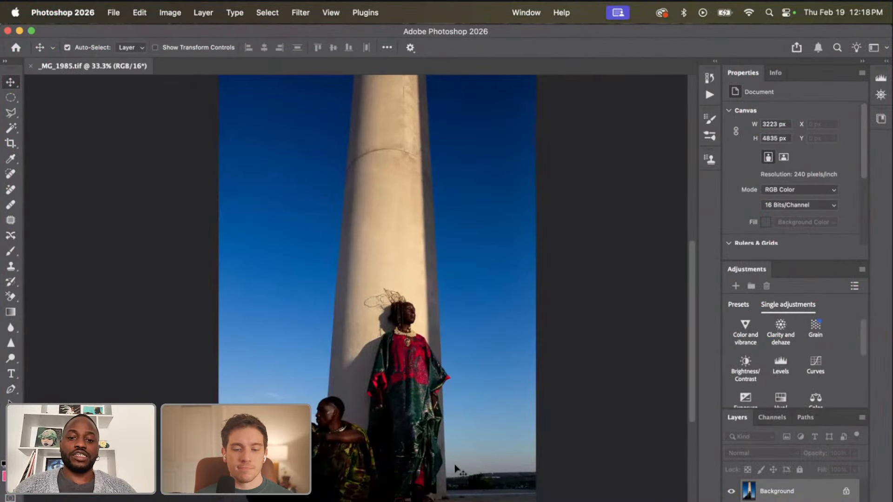
pyautogui.scroll(5, 462, 416)
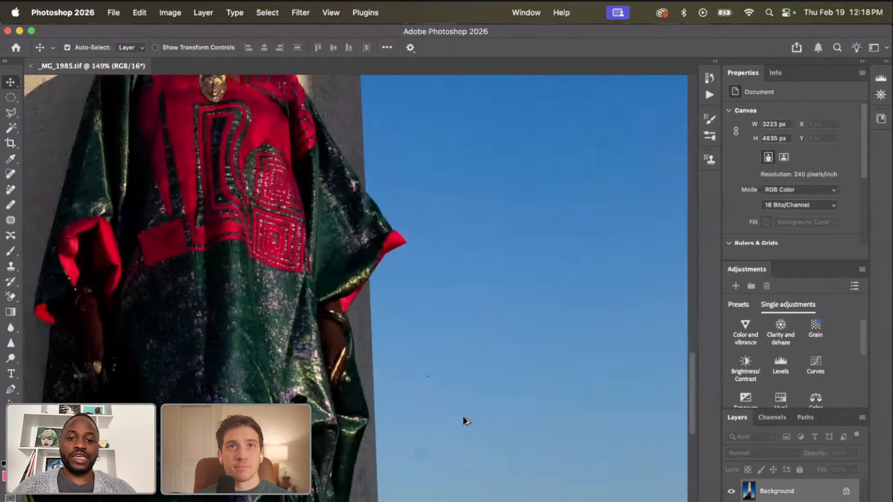
pyautogui.scroll(-2, 463, 417)
pyautogui.scroll(-3, 464, 417)
pyautogui.scroll(7, 464, 418)
pyautogui.hscroll(2, 464, 417)
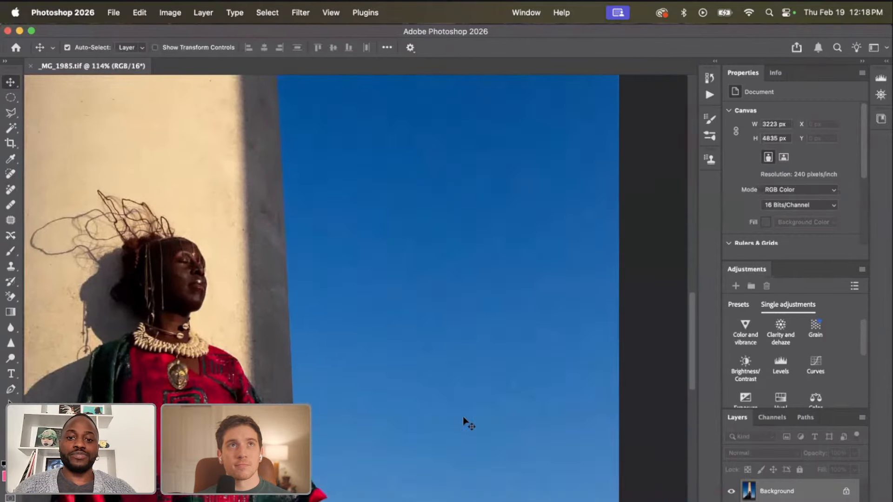
pyautogui.hscroll(-3, 462, 417)
pyautogui.scroll(-1, 462, 417)
pyautogui.hscroll(-7, 462, 416)
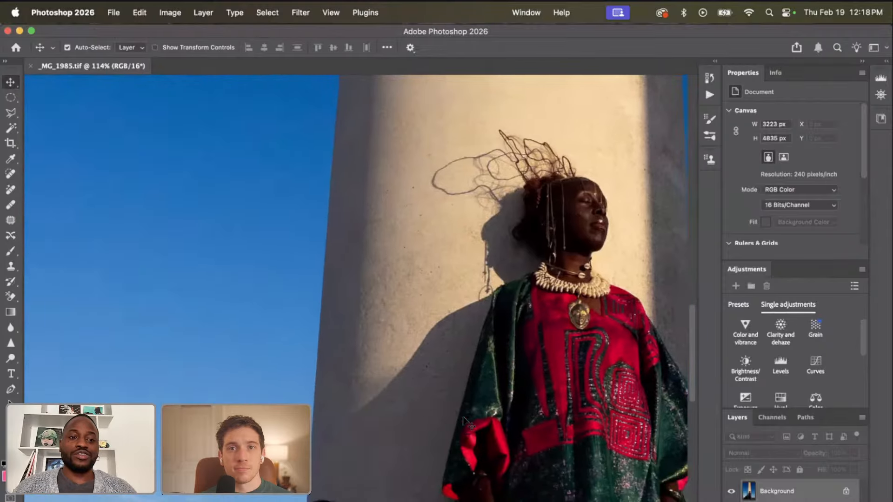
pyautogui.scroll(4, 463, 417)
pyautogui.hscroll(-5, 462, 416)
pyautogui.hscroll(3, 462, 417)
pyautogui.scroll(3, 463, 417)
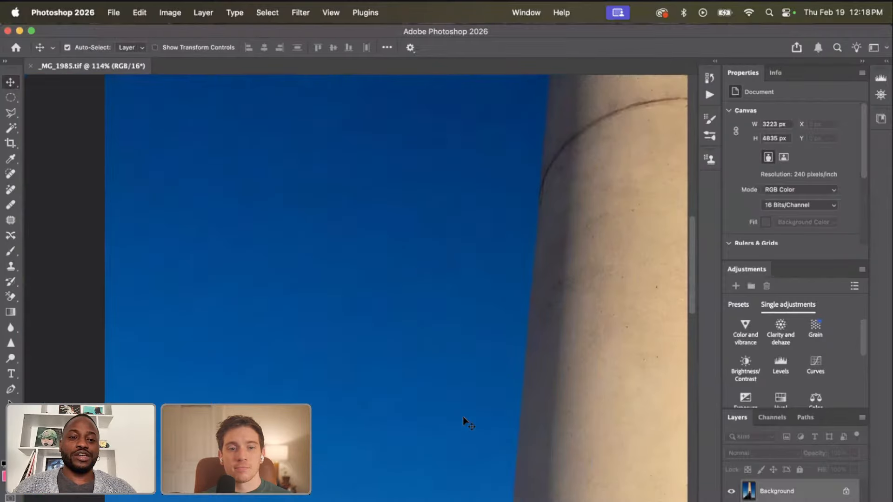
pyautogui.scroll(1, 462, 416)
pyautogui.scroll(-3, 462, 417)
pyautogui.hscroll(2, 463, 417)
pyautogui.scroll(-8, 462, 416)
pyautogui.hscroll(7, 462, 417)
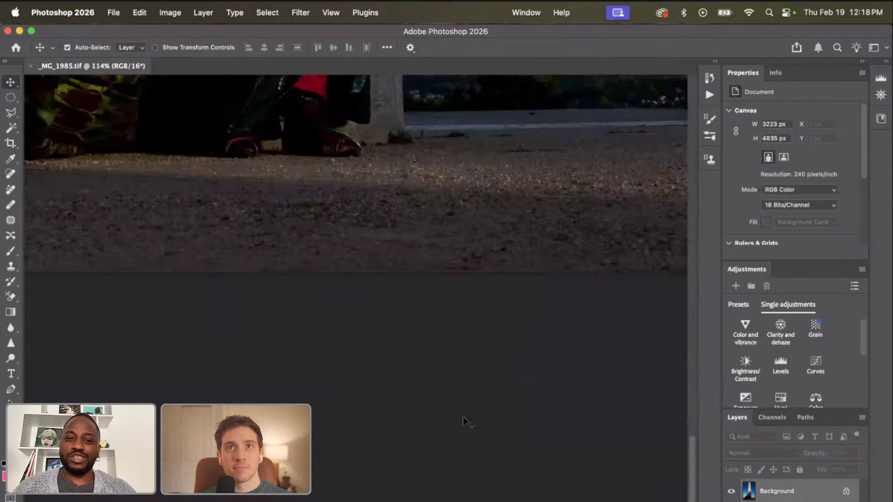
pyautogui.scroll(8, 462, 417)
pyautogui.hscroll(1, 462, 417)
pyautogui.scroll(-8, 463, 418)
pyautogui.hscroll(-1, 463, 419)
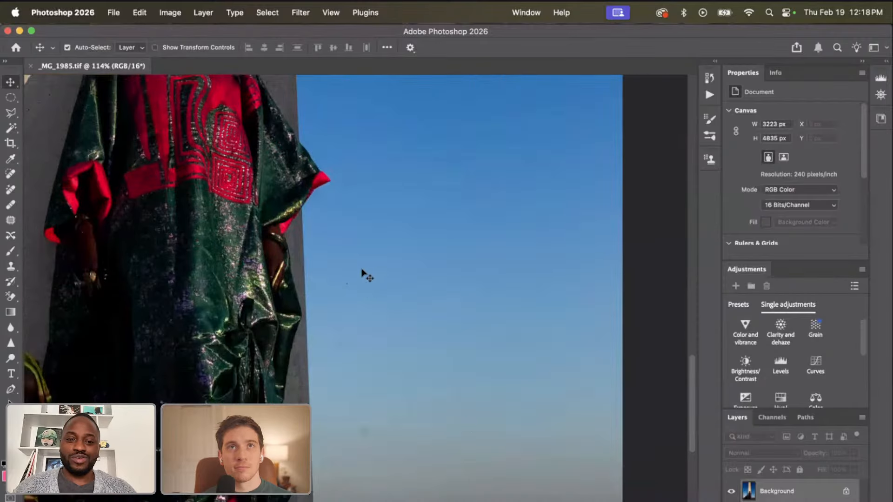
pyautogui.scroll(-3, 347, 326)
pyautogui.hscroll(-1, 347, 326)
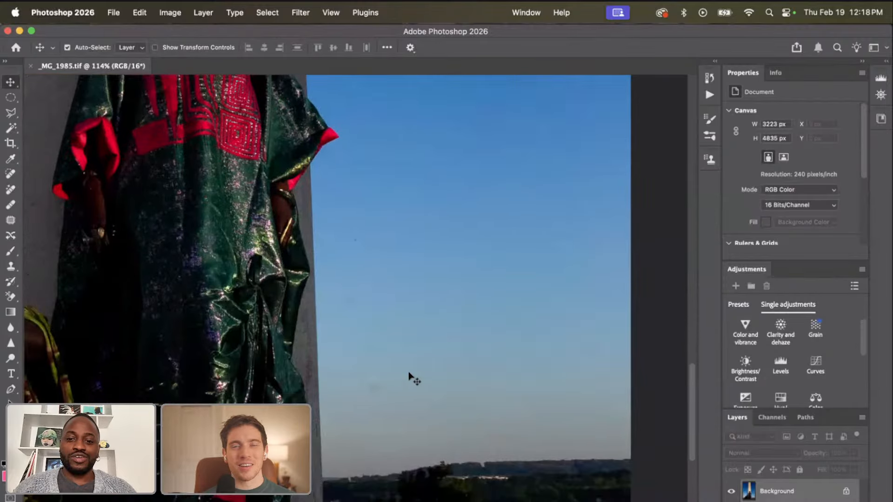
pyautogui.hscroll(-2, 375, 391)
pyautogui.scroll(1, 375, 391)
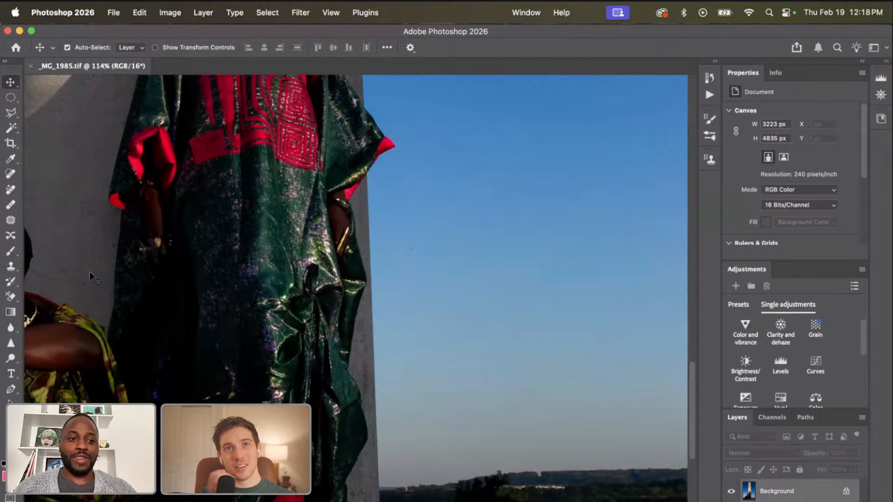
# Remove the small dust spots in the lower sky beside the green dress with the Remove tool at size 30.
pyautogui.click(17, 191)
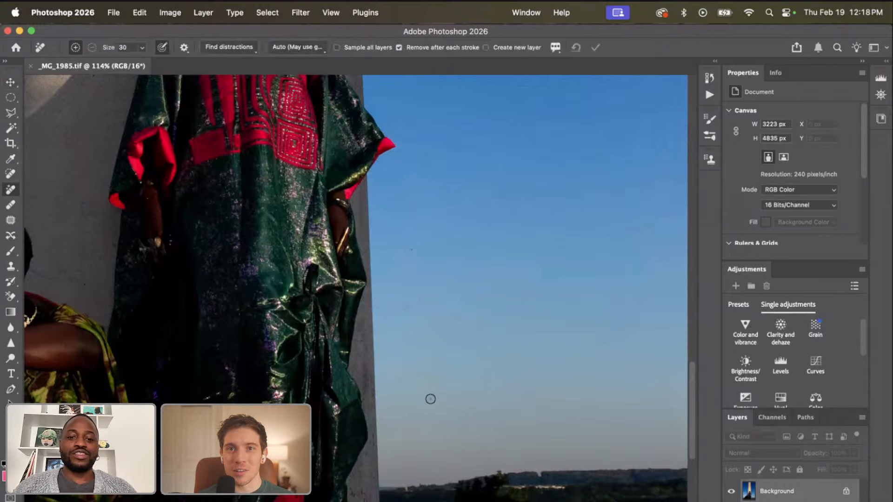
pyautogui.hscroll(3, 445, 400)
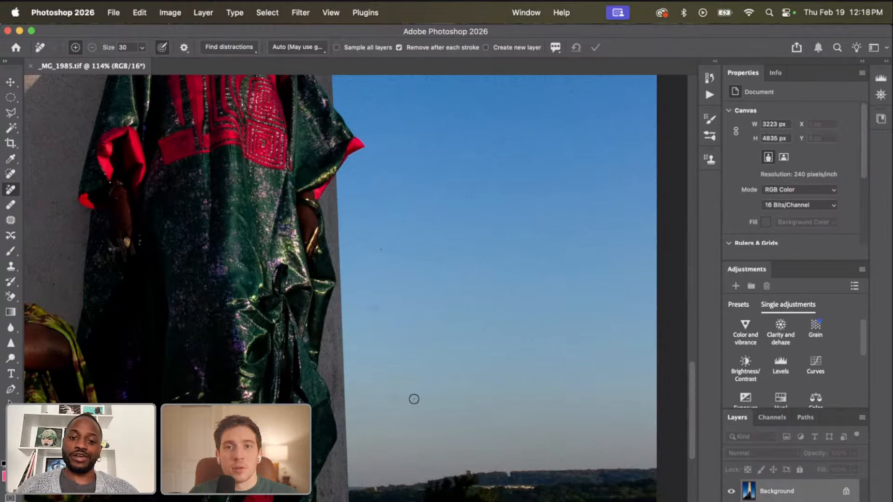
pyautogui.moveTo(397, 398); pyautogui.dragTo(401, 397)
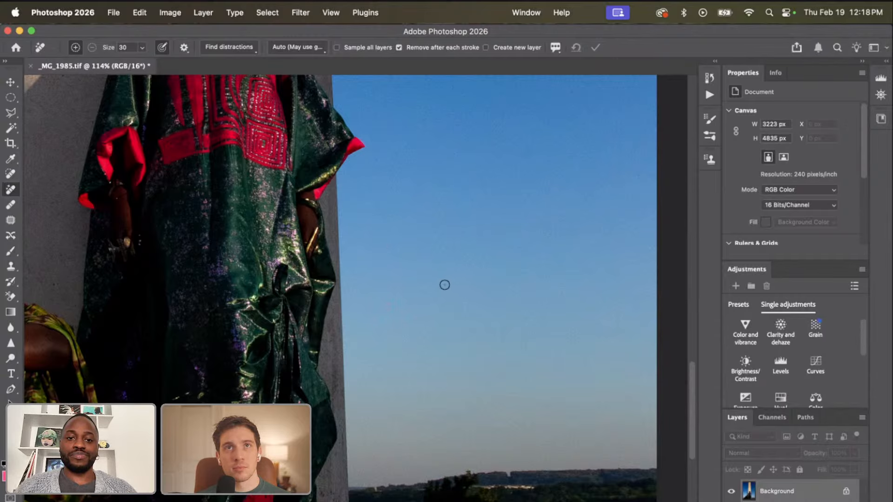
pyautogui.click(346, 256)
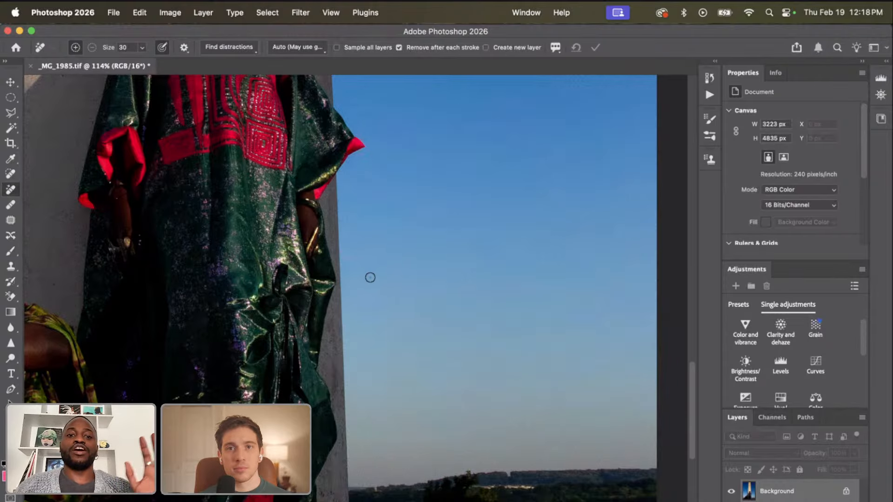
# Examine the retouched sky, the pillar and both figures at several zoom levels for remaining spots.
pyautogui.hscroll(-2, 371, 279)
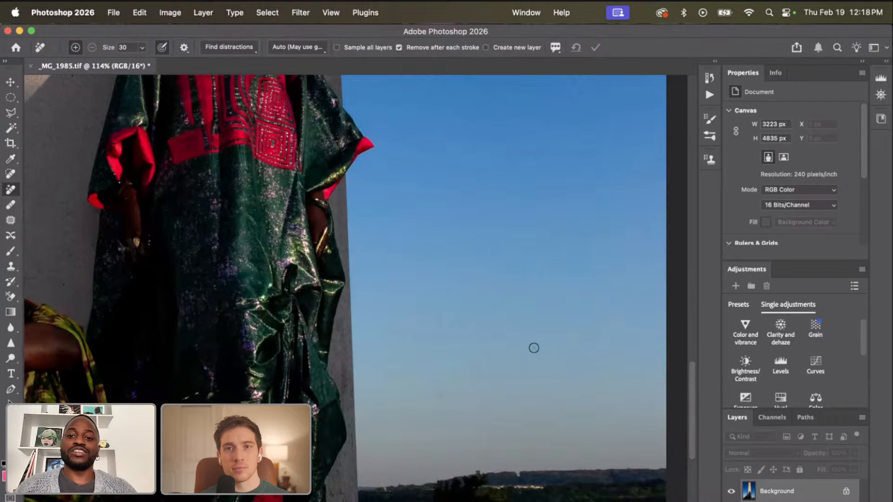
pyautogui.scroll(3, 534, 348)
pyautogui.scroll(-3, 534, 348)
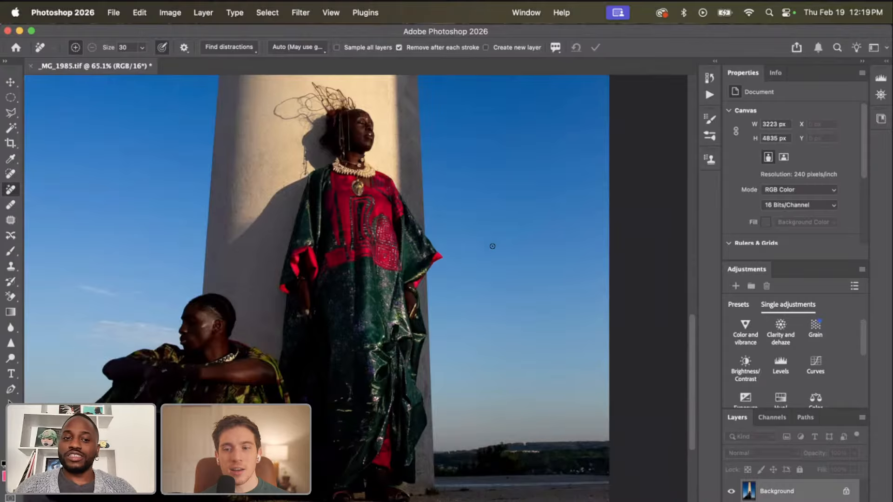
pyautogui.hscroll(-3, 493, 246)
pyautogui.hscroll(-3, 489, 248)
pyautogui.scroll(2, 488, 248)
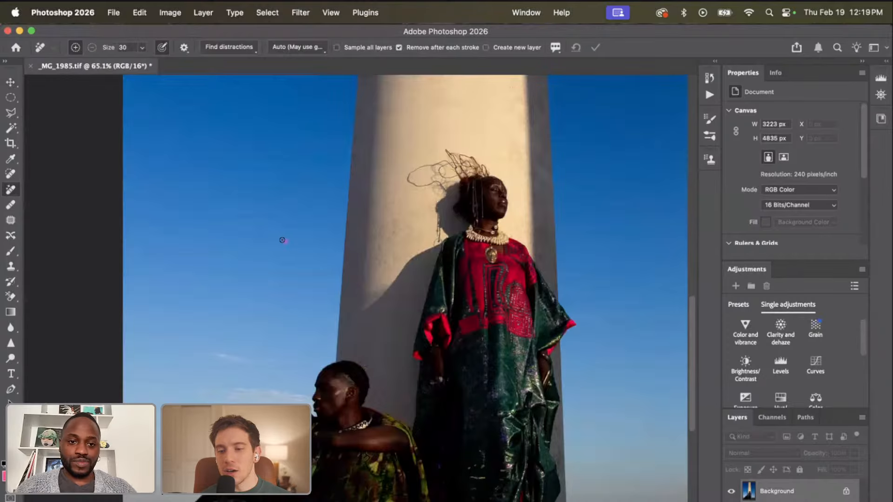
pyautogui.scroll(5, 380, 215)
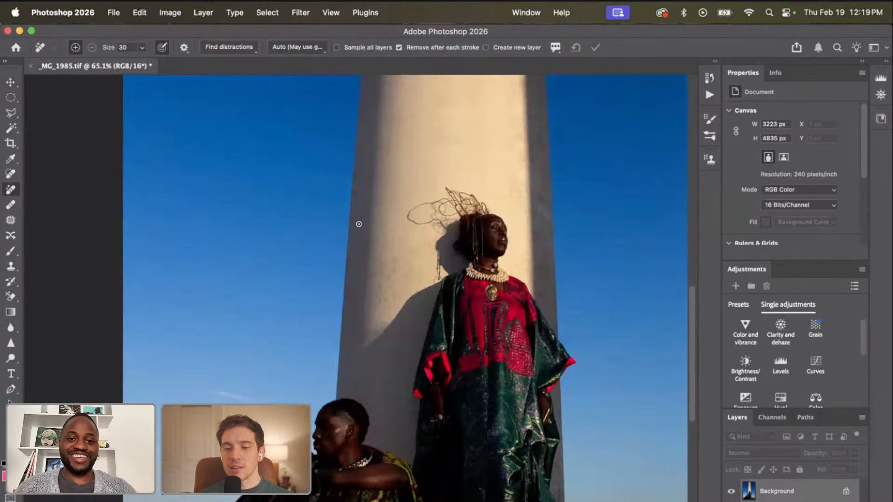
pyautogui.hscroll(4, 359, 224)
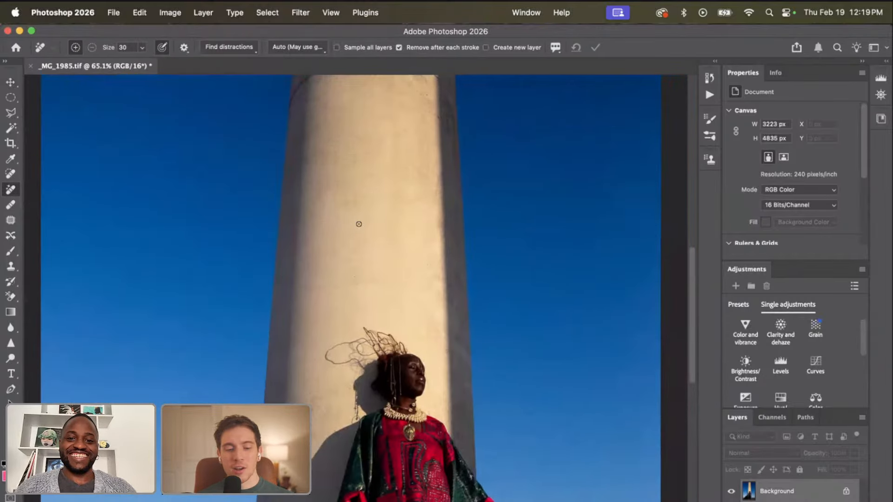
pyautogui.scroll(-1, 359, 223)
pyautogui.scroll(-3, 359, 224)
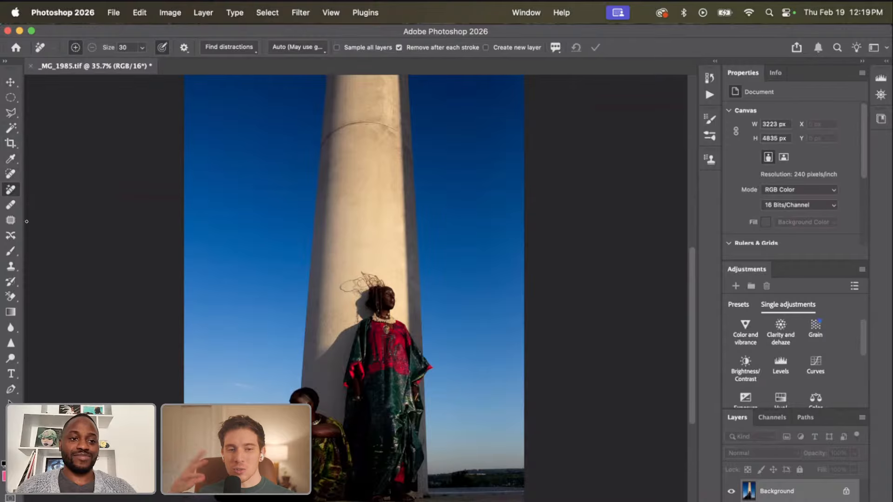
# Select the sky on both sides of the pillar with the Quick Selection tool, leaving out the figures and ground.
pyautogui.moveTo(16, 126); pyautogui.dragTo(55, 137)
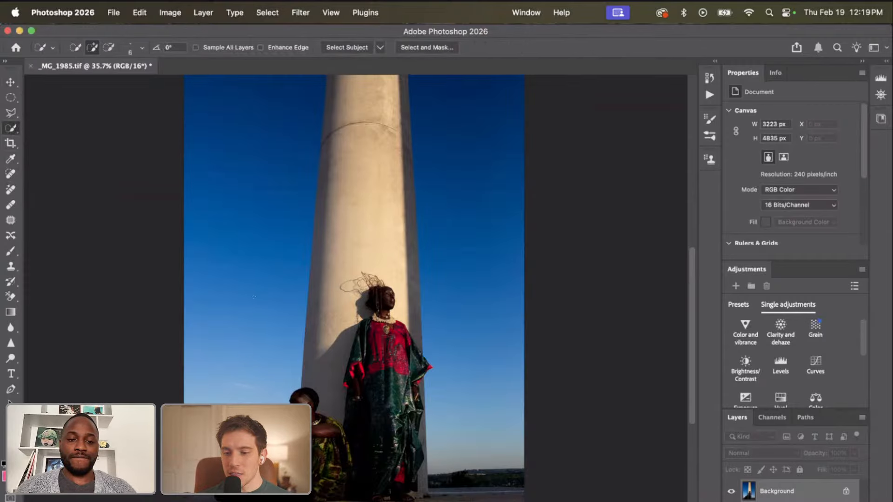
pyautogui.hscroll(-2, 249, 302)
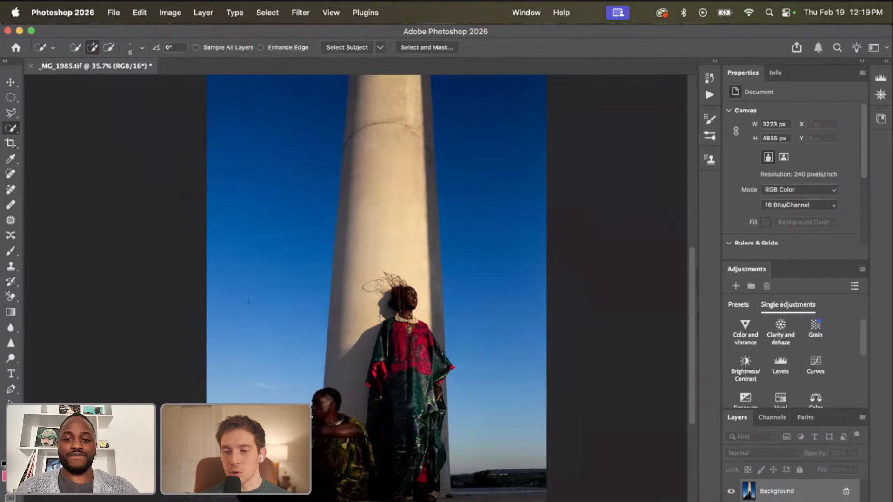
pyautogui.scroll(-2, 332, 296)
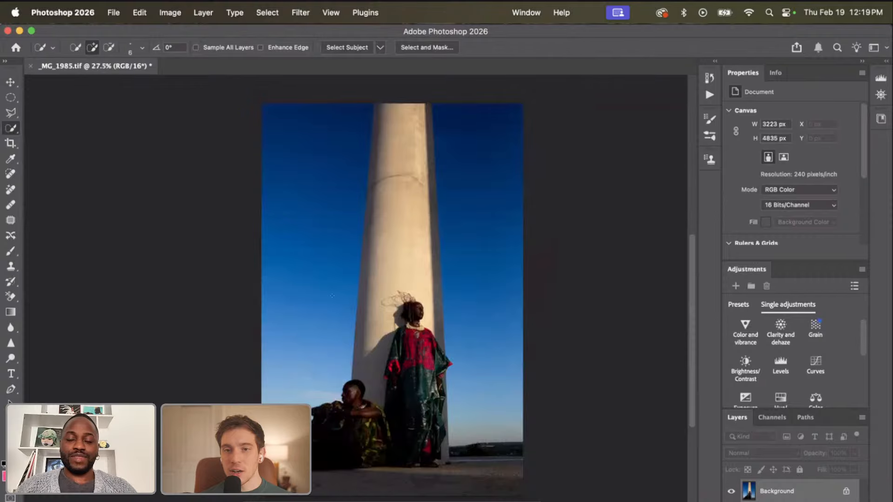
pyautogui.moveTo(286, 354)
pyautogui.mouseDown()
pyautogui.moveTo(280, 372)
pyautogui.moveTo(306, 325)
pyautogui.mouseUp()
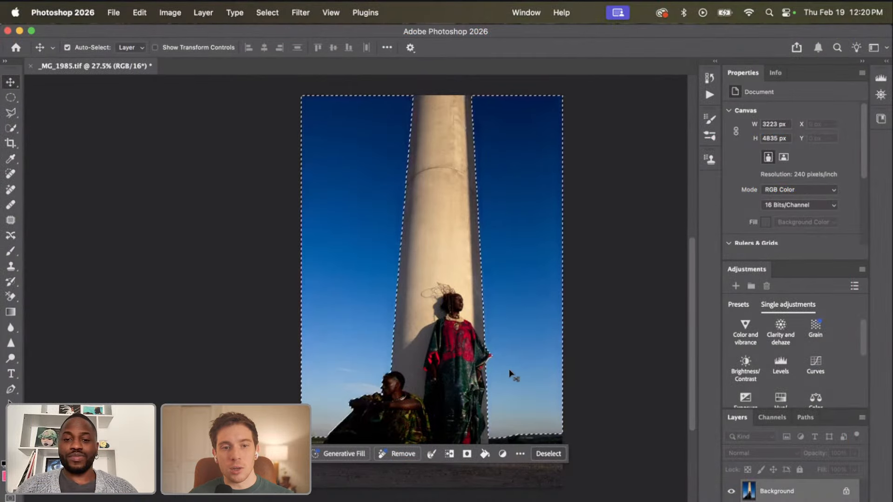
pyautogui.hscroll(5, 509, 369)
pyautogui.hscroll(-2, 509, 370)
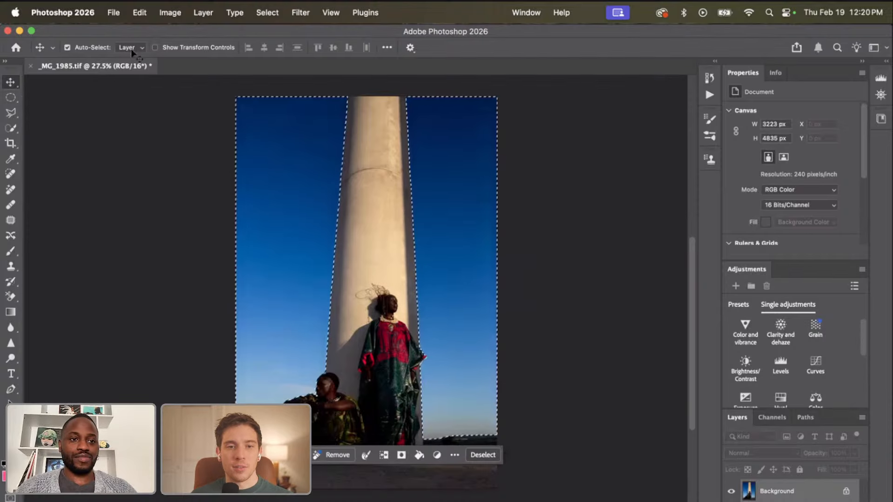
pyautogui.click(10, 311)
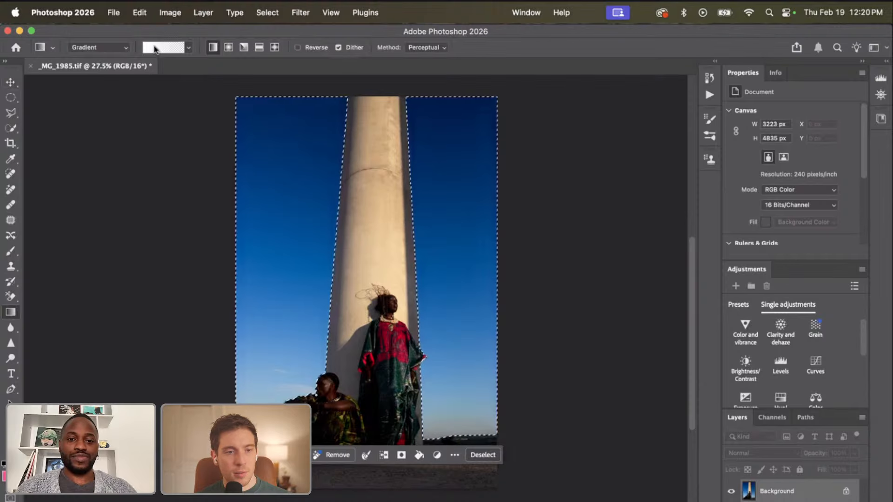
pyautogui.click(156, 49)
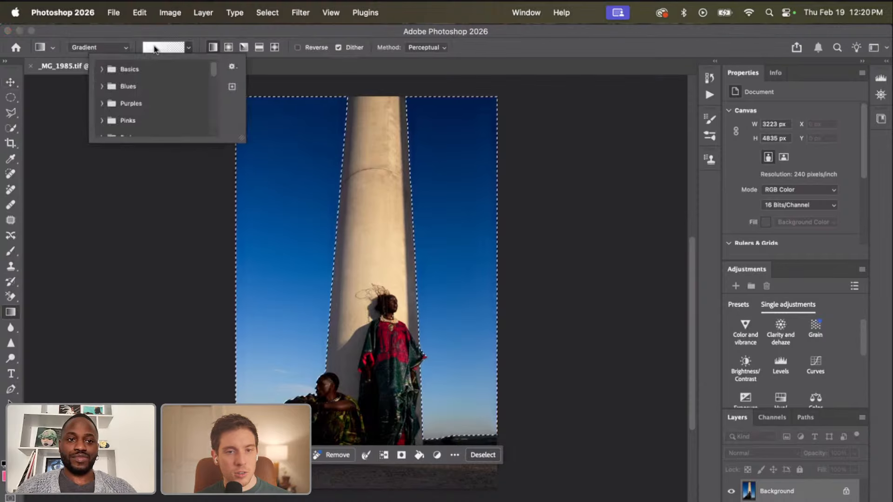
pyautogui.click(102, 70)
pyautogui.click(101, 70)
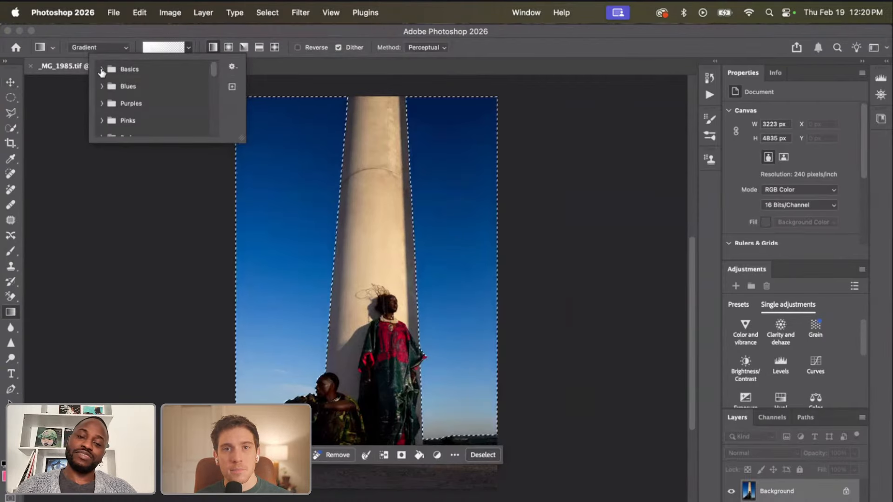
pyautogui.press('v')
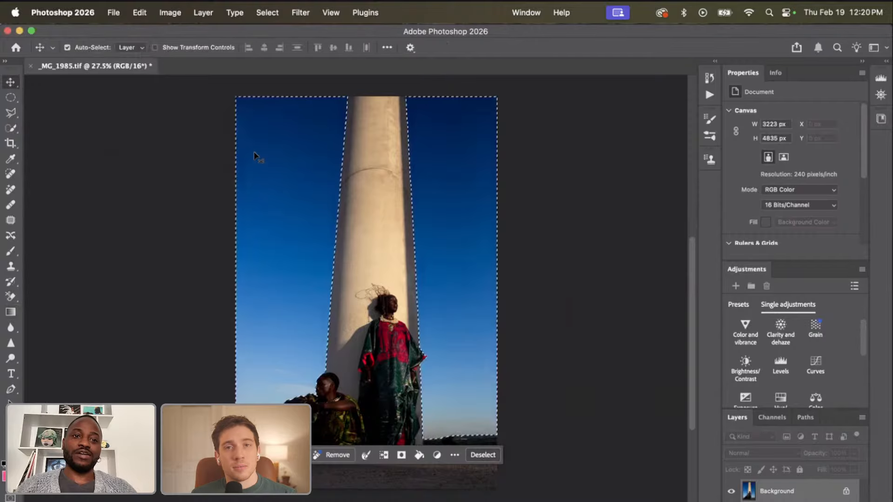
# Set up the Gradient tool with the pink-to-transparent preset from the Basics group.
pyautogui.scroll(-2, 302, 246)
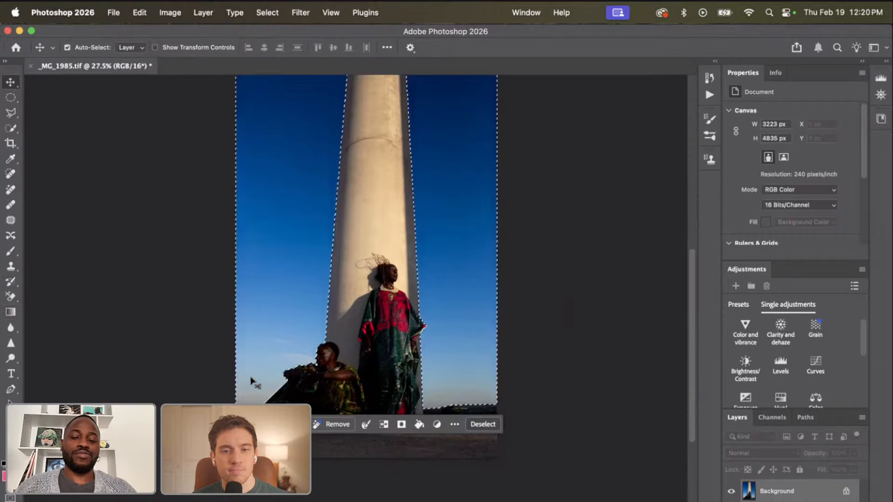
pyautogui.scroll(-2, 251, 381)
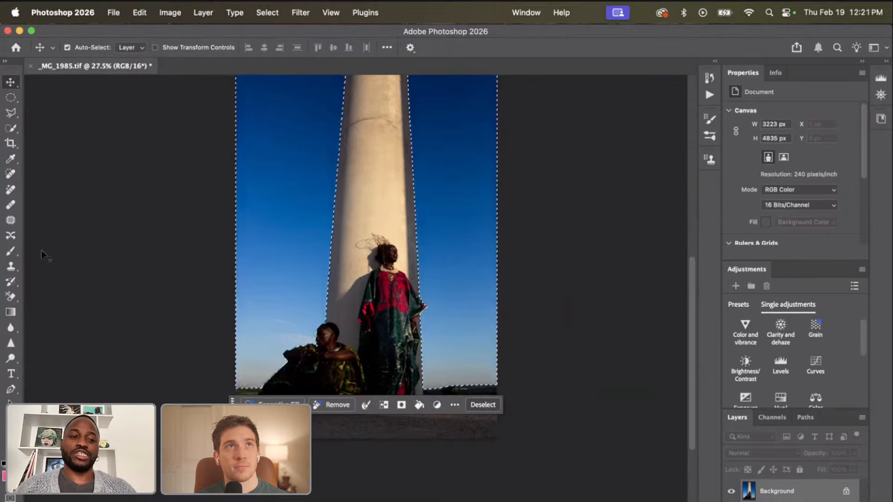
pyautogui.click(10, 312)
pyautogui.scroll(-2, 255, 319)
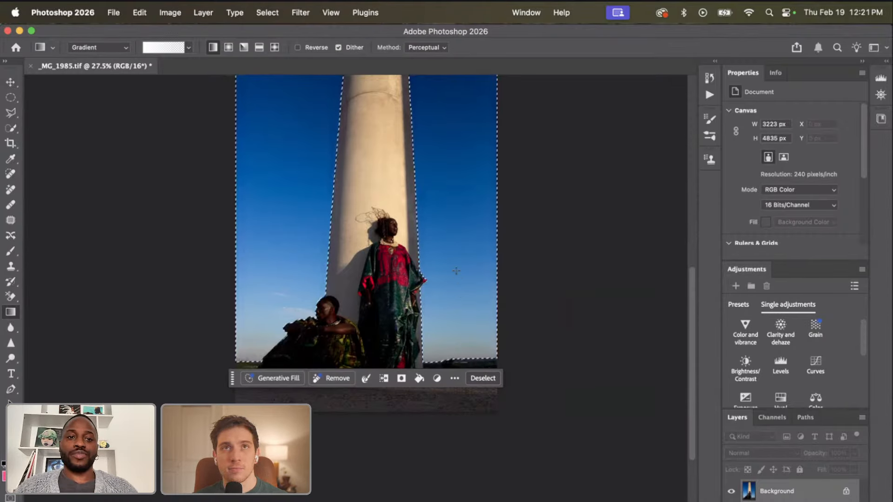
pyautogui.click(152, 47)
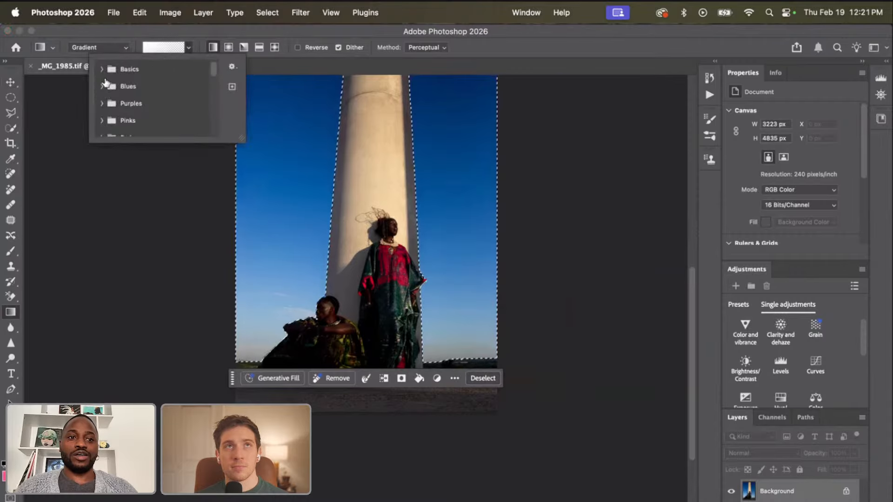
pyautogui.click(102, 69)
pyautogui.click(133, 87)
pyautogui.click(50, 97)
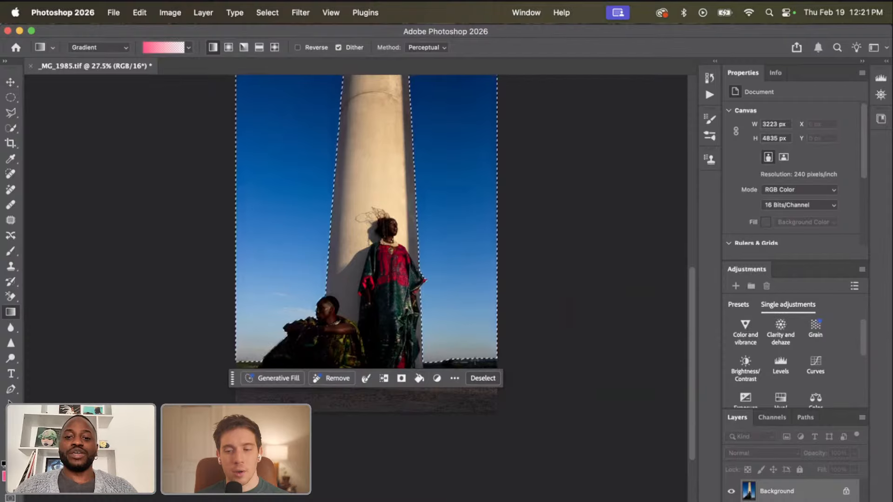
# Draw a linear gradient upward from the horizon over the selected sky, stretch it below the photo to about 67% scale, and reposition it.
pyautogui.moveTo(476, 361); pyautogui.dragTo(475, 256)
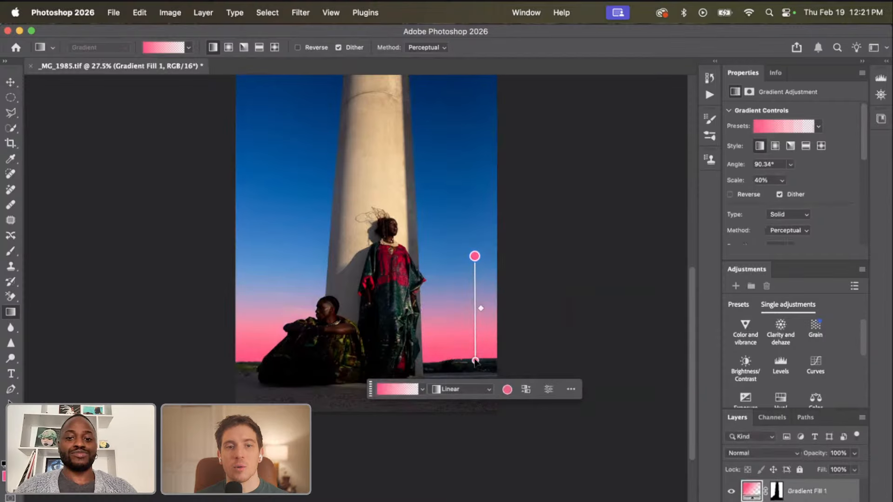
pyautogui.moveTo(475, 361); pyautogui.dragTo(478, 431)
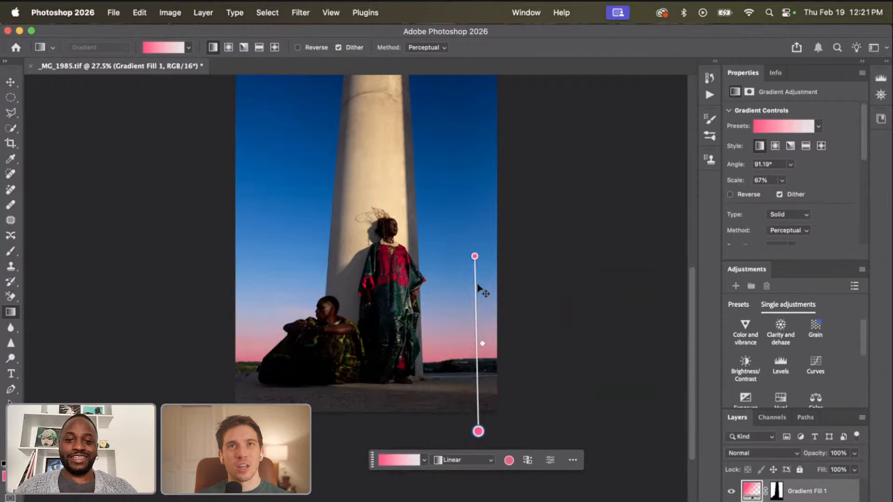
pyautogui.moveTo(478, 288); pyautogui.dragTo(469, 292)
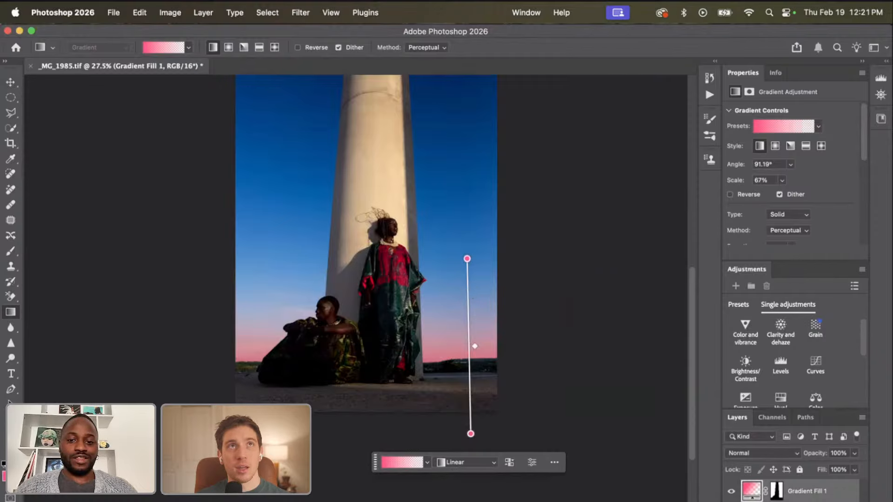
# Change the color of the gradient's lower stop to magenta pink ff5ec1.
pyautogui.doubleClick(471, 434)
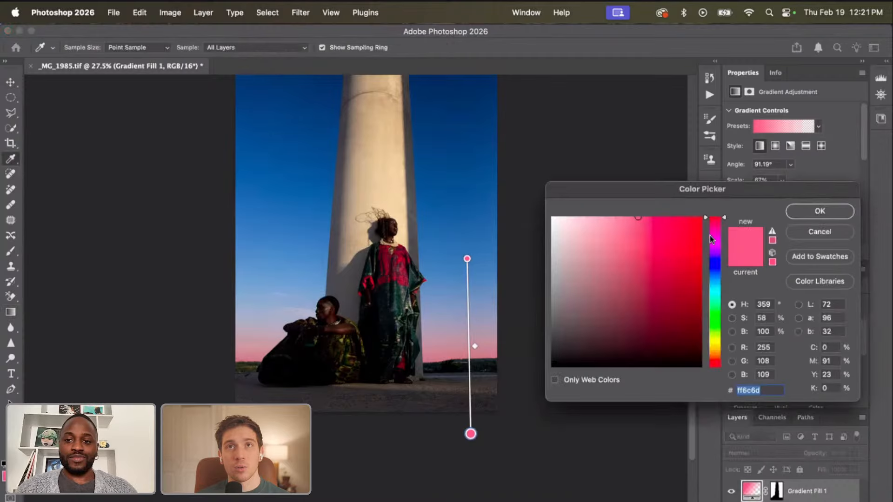
pyautogui.moveTo(669, 222); pyautogui.dragTo(646, 205)
pyautogui.moveTo(702, 192); pyautogui.dragTo(719, 255)
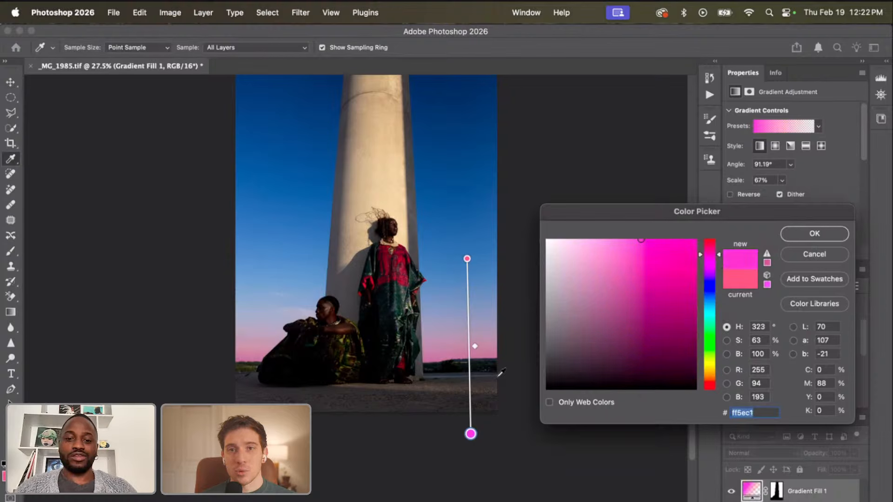
pyautogui.click(814, 234)
# Lengthen the sky gradient downward to about 78% scale and shift it slightly upward.
pyautogui.moveTo(471, 434); pyautogui.dragTo(471, 462)
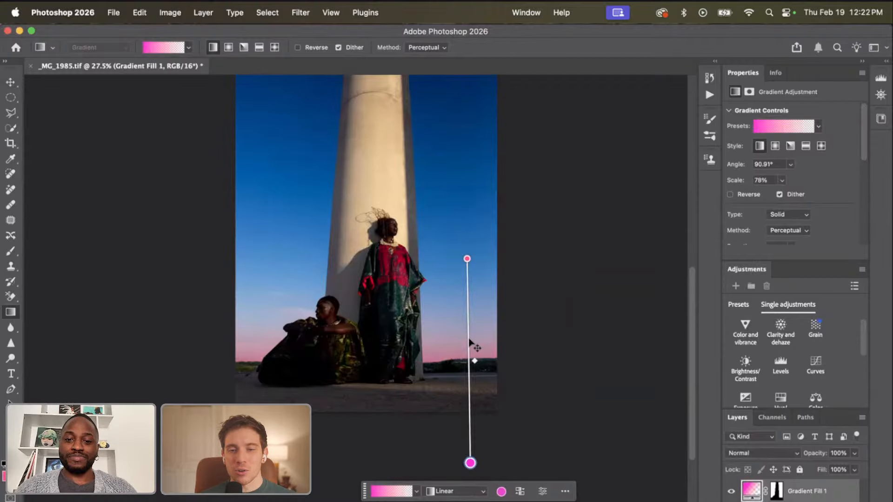
pyautogui.moveTo(470, 343); pyautogui.dragTo(462, 329)
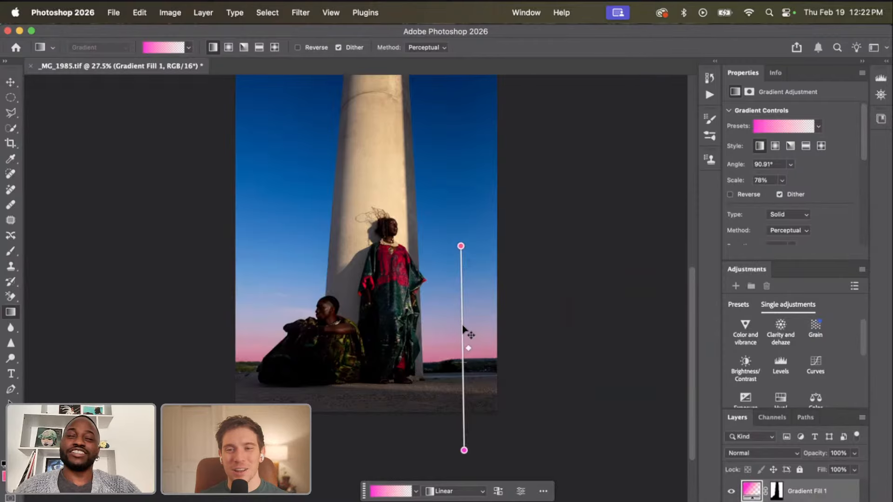
pyautogui.moveTo(462, 329); pyautogui.dragTo(465, 335)
# Extend the gradient's upper end to about 94% scale, fine-tune its height over the horizon, and deselect the gradient layer.
pyautogui.scroll(-3, 465, 335)
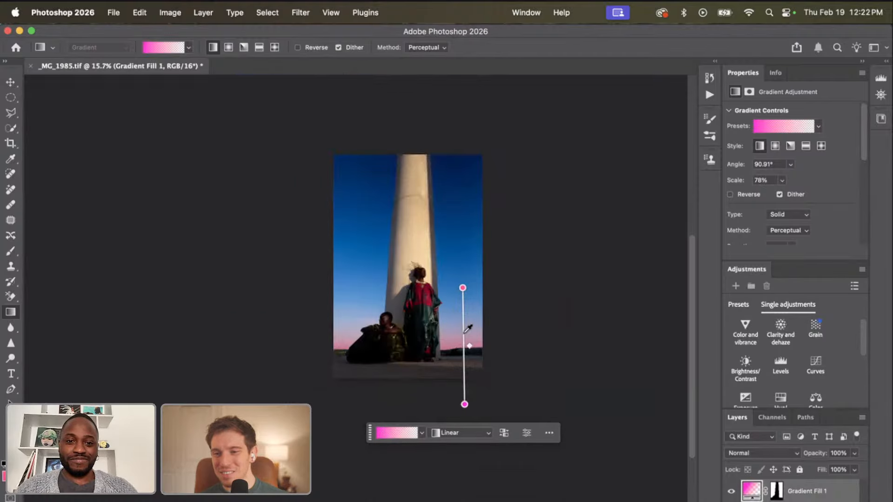
pyautogui.click(10, 82)
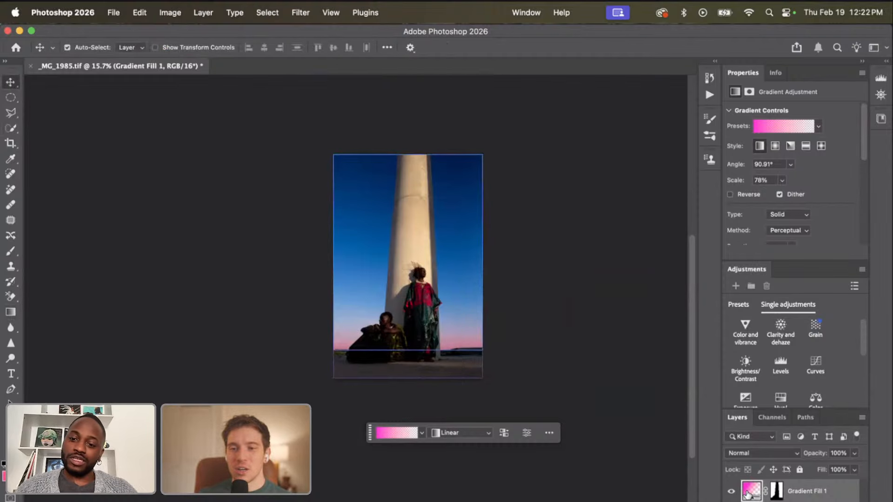
pyautogui.click(11, 312)
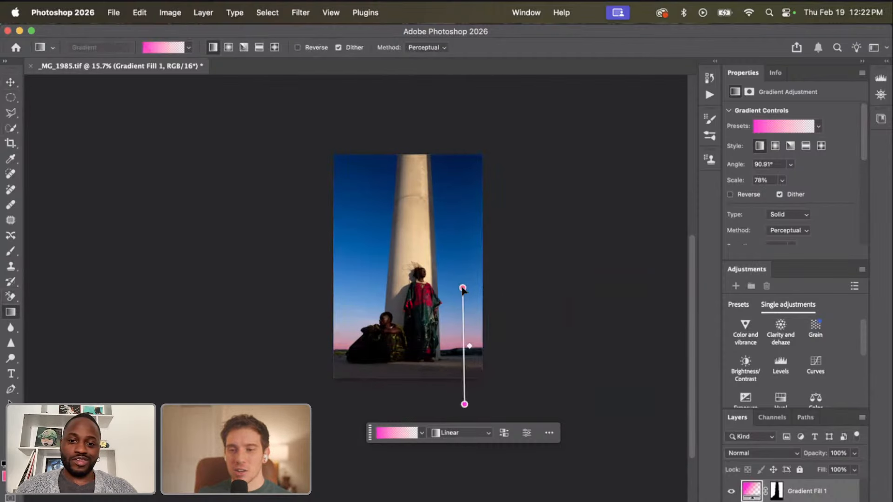
pyautogui.moveTo(462, 288); pyautogui.dragTo(465, 264)
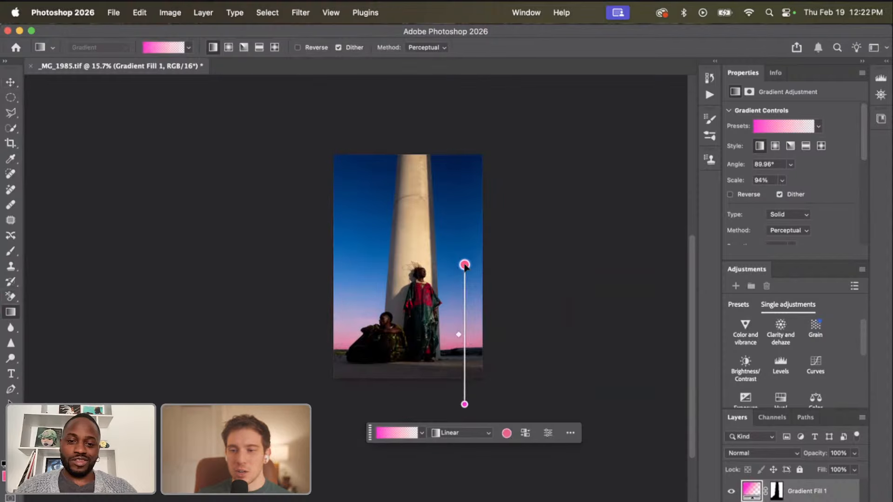
pyautogui.moveTo(465, 302); pyautogui.dragTo(465, 317)
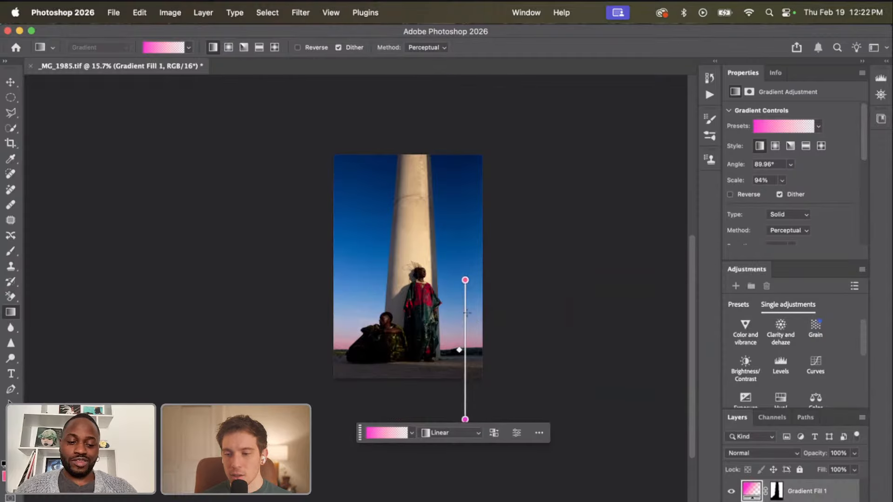
pyautogui.scroll(2, 479, 336)
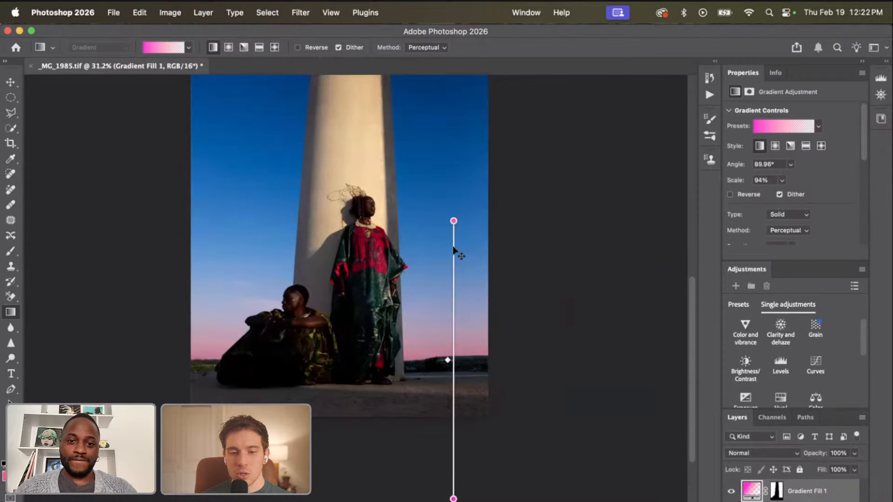
pyautogui.moveTo(456, 252); pyautogui.dragTo(453, 247)
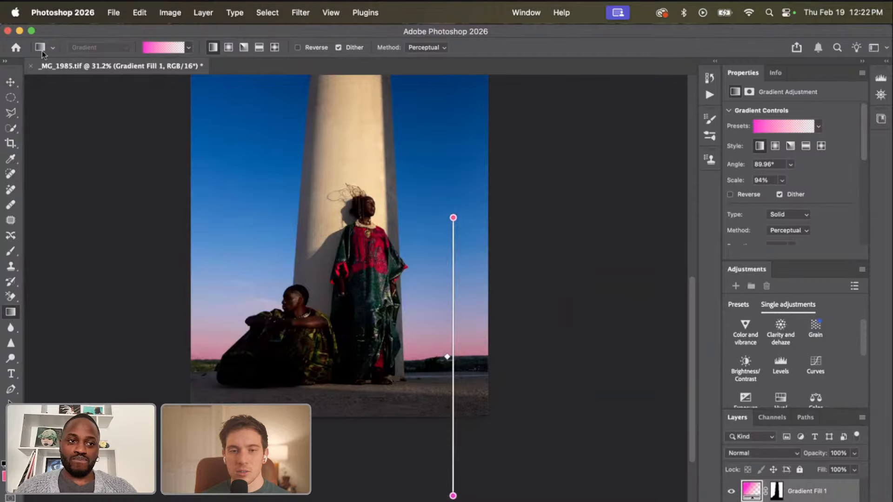
pyautogui.click(10, 82)
pyautogui.click(177, 234)
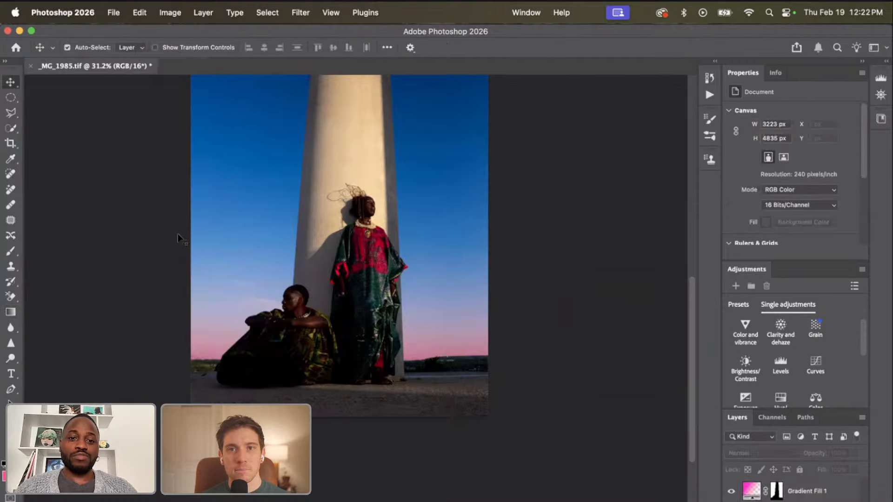
# Try a Brightness/Contrast adjustment layer on the photo with the contrast raised to 28.
pyautogui.scroll(-3, 177, 234)
pyautogui.hscroll(-1, 178, 234)
pyautogui.scroll(3, 177, 233)
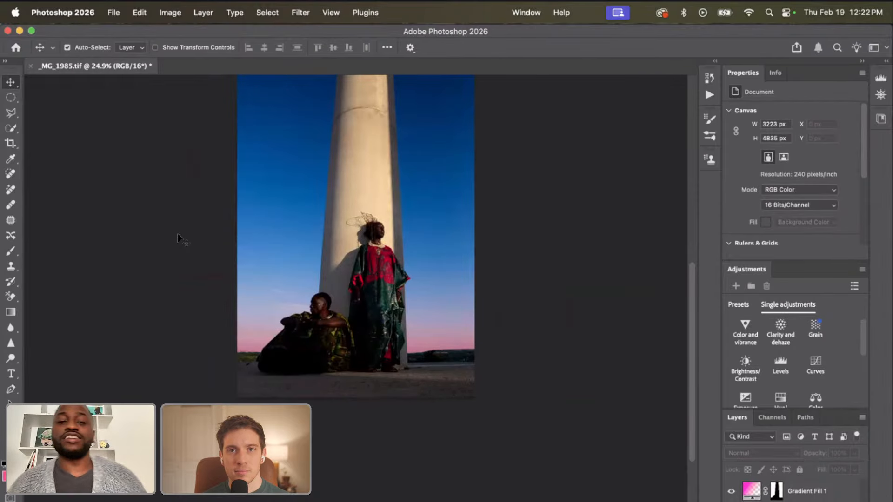
pyautogui.scroll(3, 419, 270)
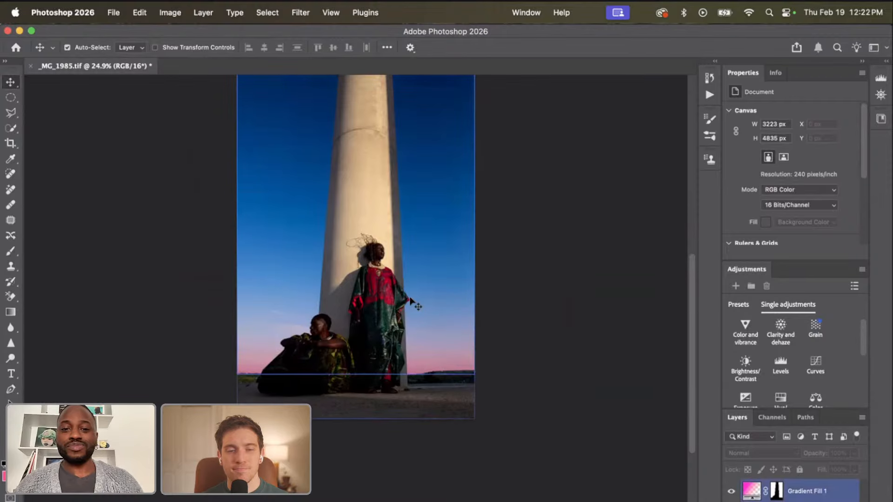
pyautogui.scroll(1, 572, 310)
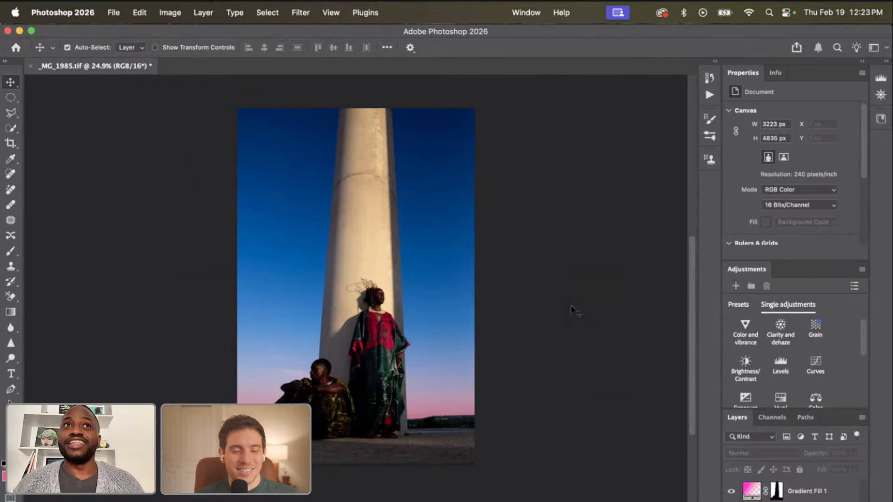
pyautogui.click(746, 370)
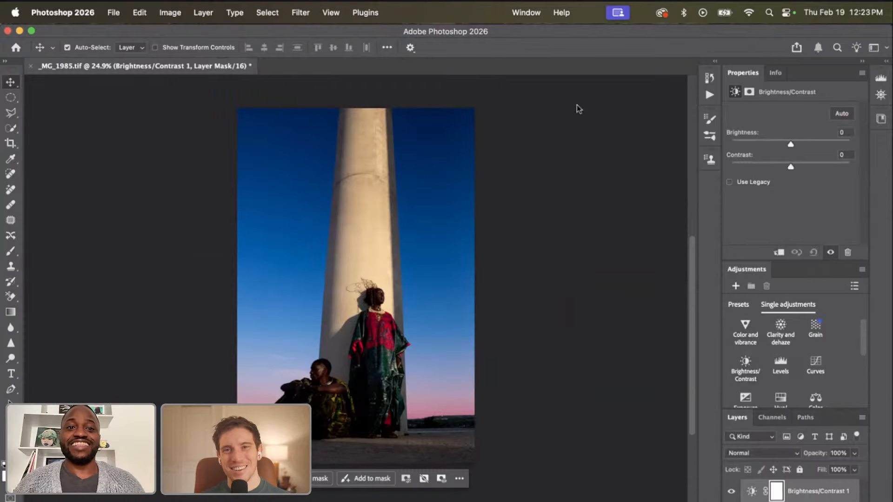
pyautogui.moveTo(791, 167); pyautogui.dragTo(805, 165)
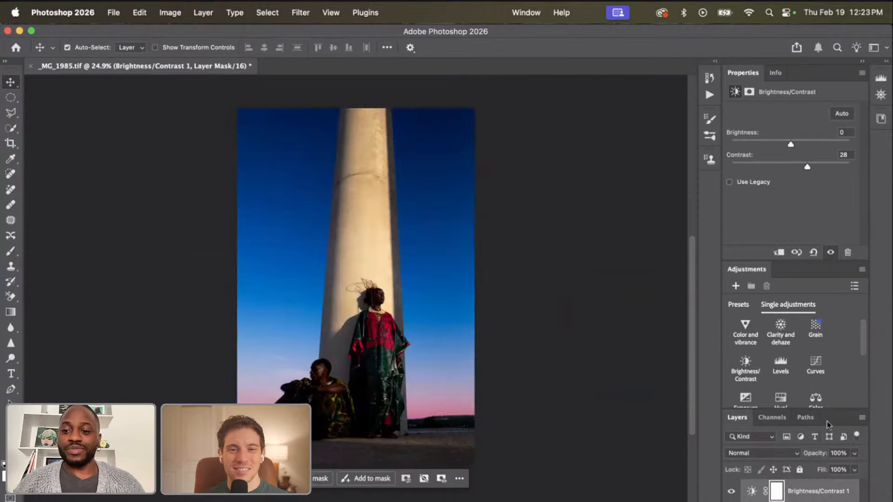
# Add a Curves adjustment layer and bend its RGB curve into a gentle S with two points.
pyautogui.click(816, 364)
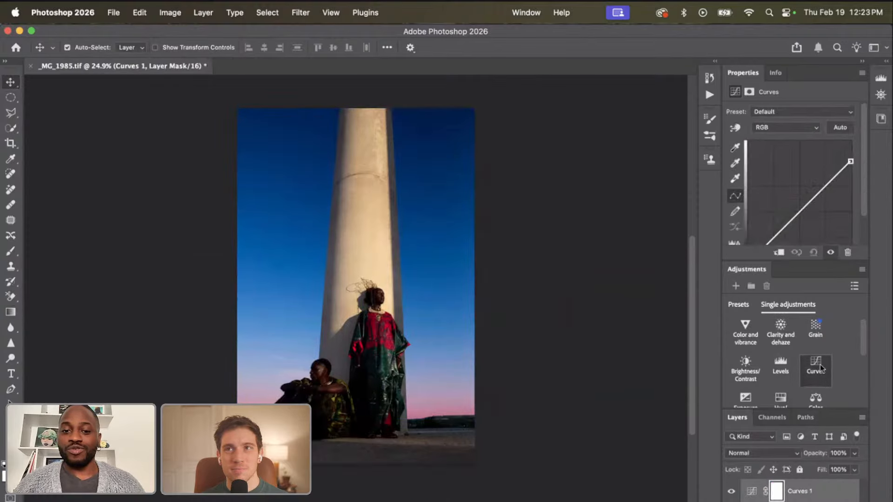
pyautogui.moveTo(807, 203); pyautogui.dragTo(797, 218)
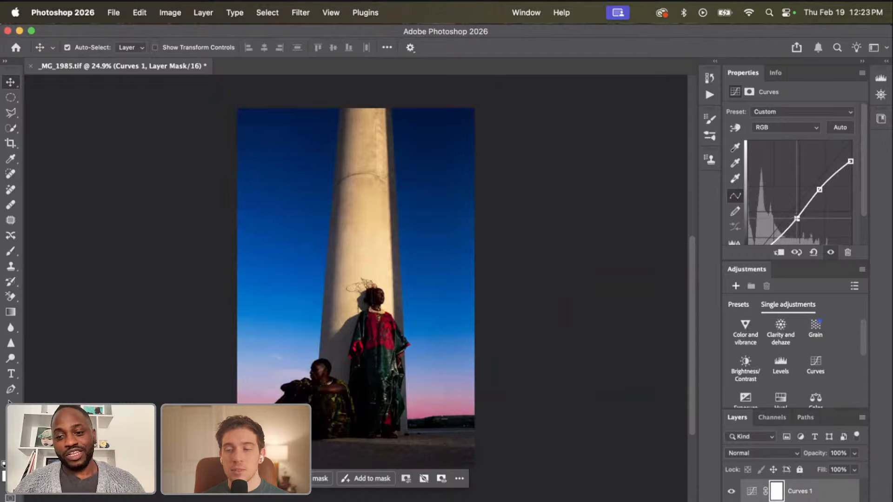
# Lower the opacity of the sky's gradient fill layer to about 64%.
pyautogui.click(823, 500)
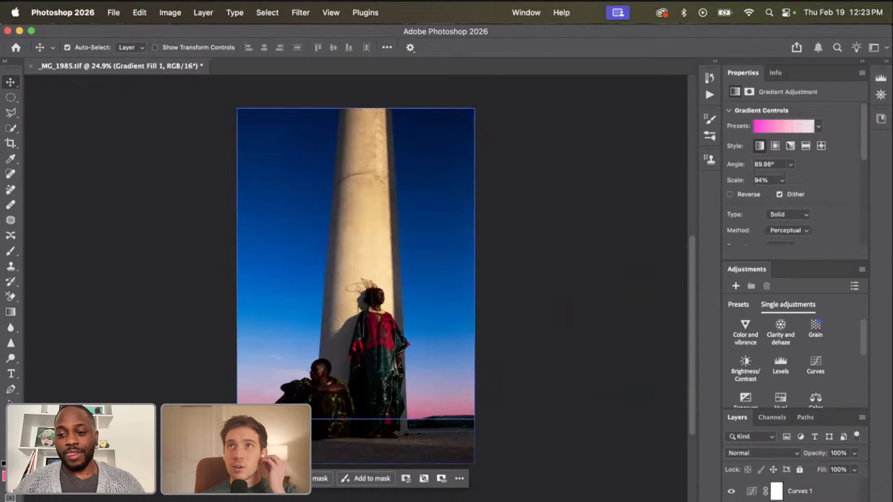
pyautogui.click(855, 454)
pyautogui.moveTo(854, 467); pyautogui.dragTo(835, 469)
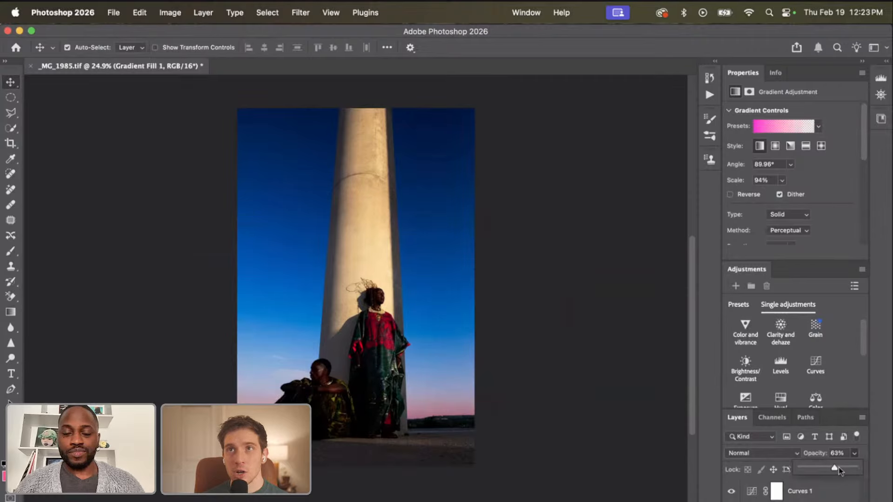
pyautogui.moveTo(838, 469); pyautogui.dragTo(841, 471)
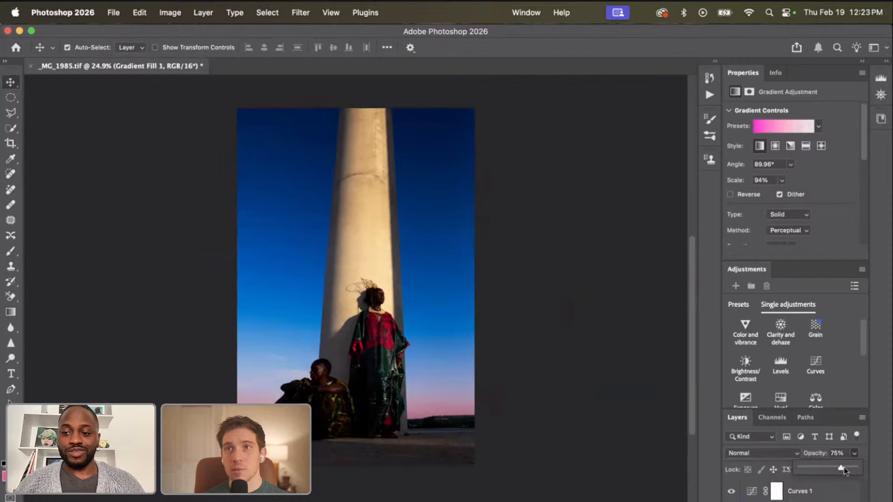
pyautogui.moveTo(845, 470); pyautogui.dragTo(836, 473)
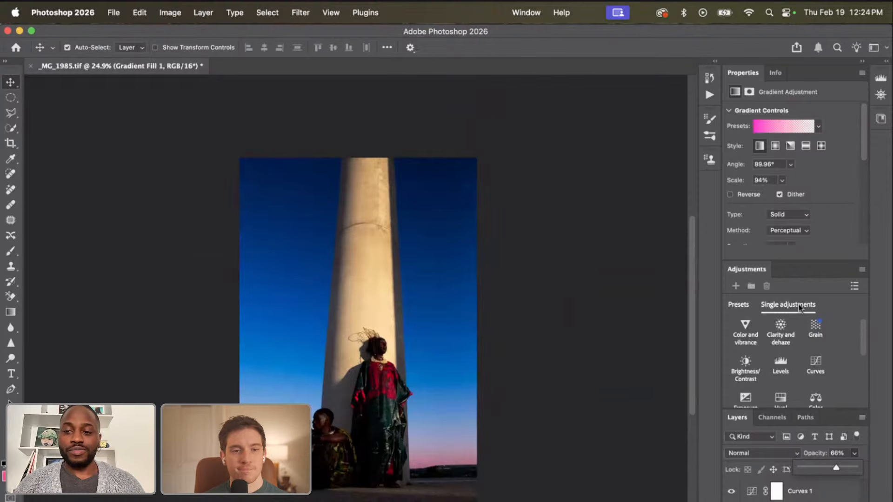
pyautogui.moveTo(835, 468); pyautogui.dragTo(836, 470)
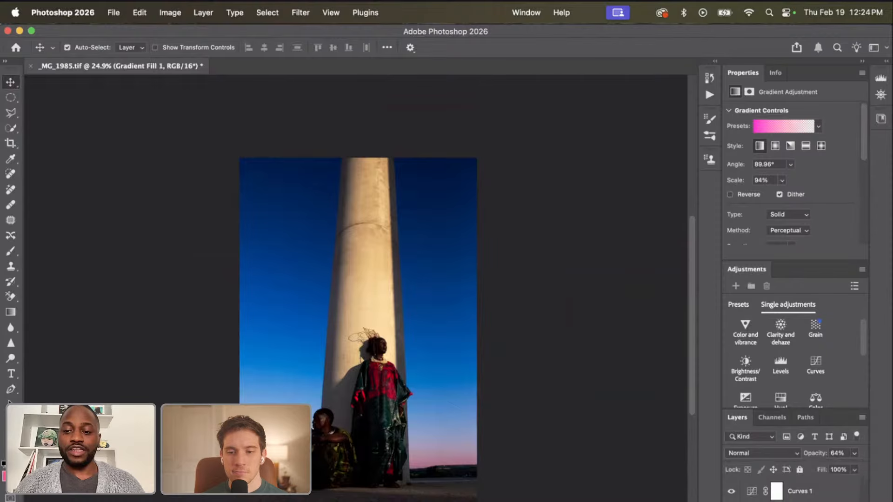
# Inspect the standing figure up close, and add a Hue/Saturation adjustment layer above the Curves layer.
pyautogui.click(363, 338)
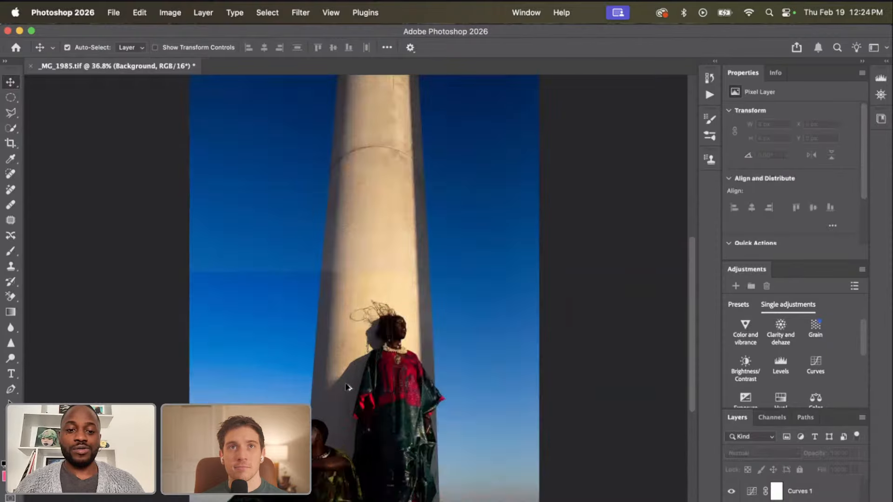
pyautogui.scroll(10, 346, 385)
pyautogui.scroll(-5, 345, 384)
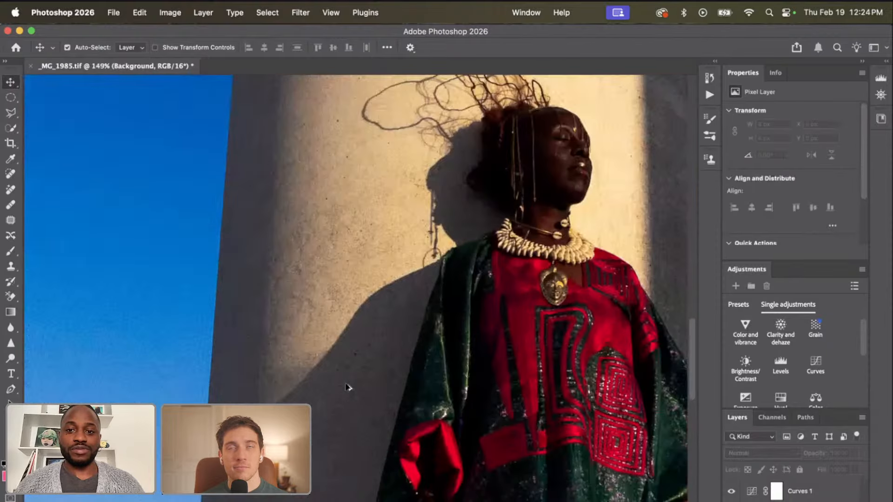
pyautogui.scroll(-3, 346, 384)
pyautogui.scroll(-4, 348, 387)
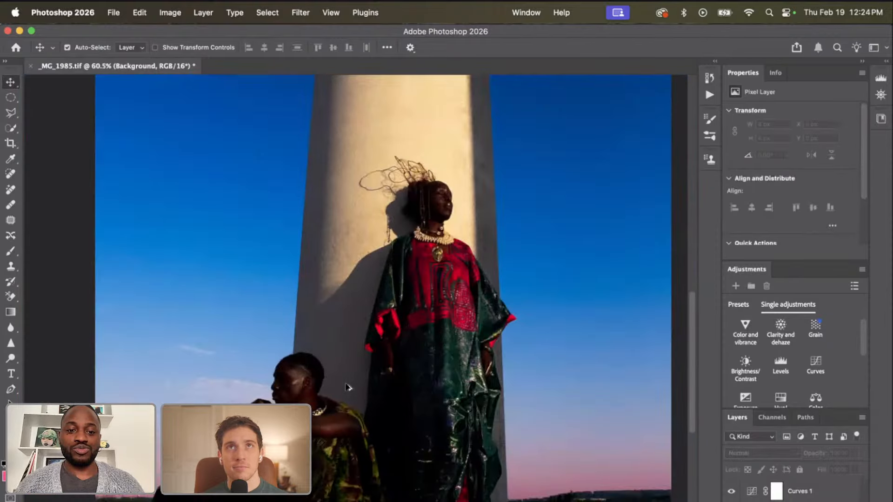
pyautogui.click(812, 497)
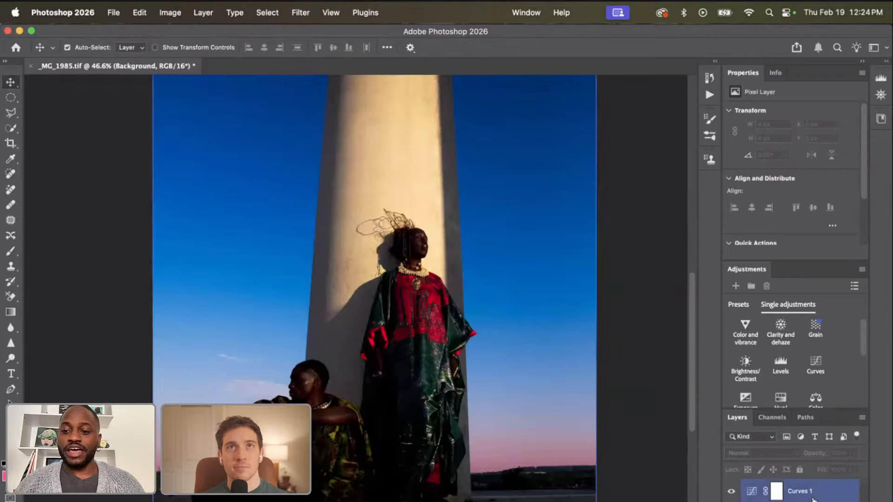
pyautogui.scroll(-2, 781, 372)
pyautogui.click(781, 374)
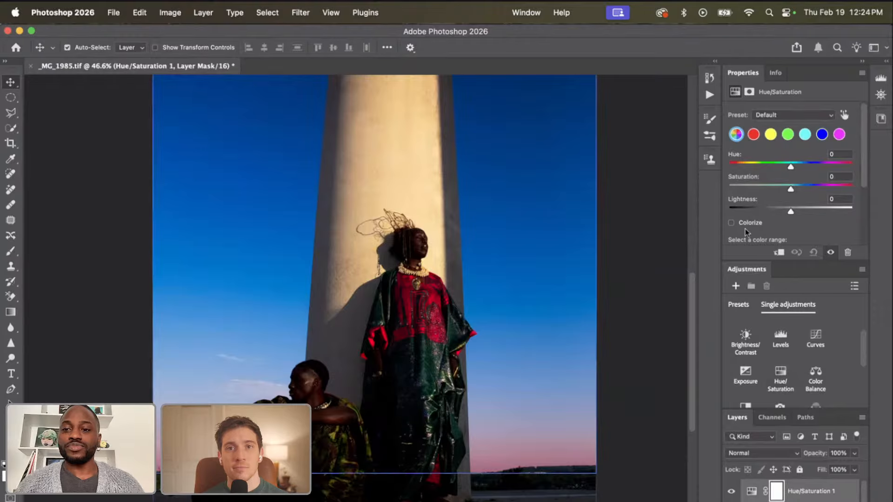
# Set the hue of the Reds to -4 in the Hue/Saturation adjustment and compare the photo with and without it.
pyautogui.scroll(3, 596, 293)
pyautogui.click(754, 134)
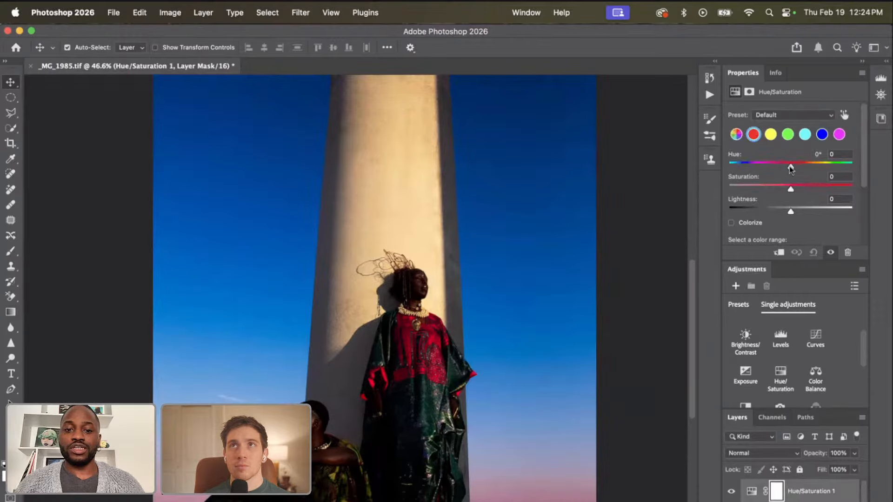
pyautogui.moveTo(790, 167)
pyautogui.mouseDown()
pyautogui.moveTo(805, 169)
pyautogui.moveTo(789, 172)
pyautogui.mouseUp()
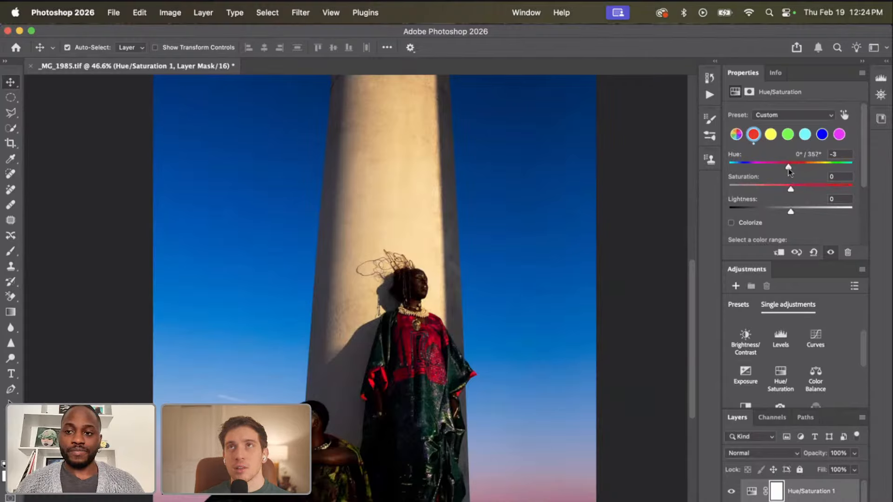
pyautogui.moveTo(783, 170); pyautogui.dragTo(787, 172)
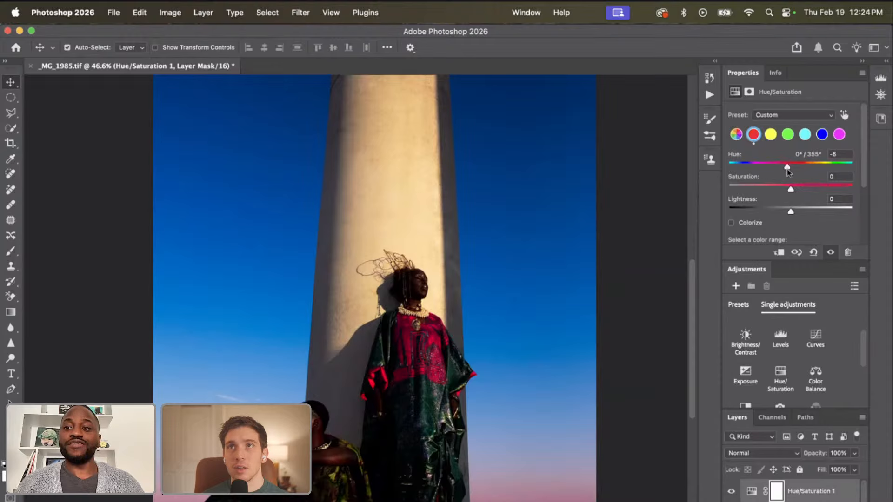
pyautogui.moveTo(787, 168); pyautogui.dragTo(788, 171)
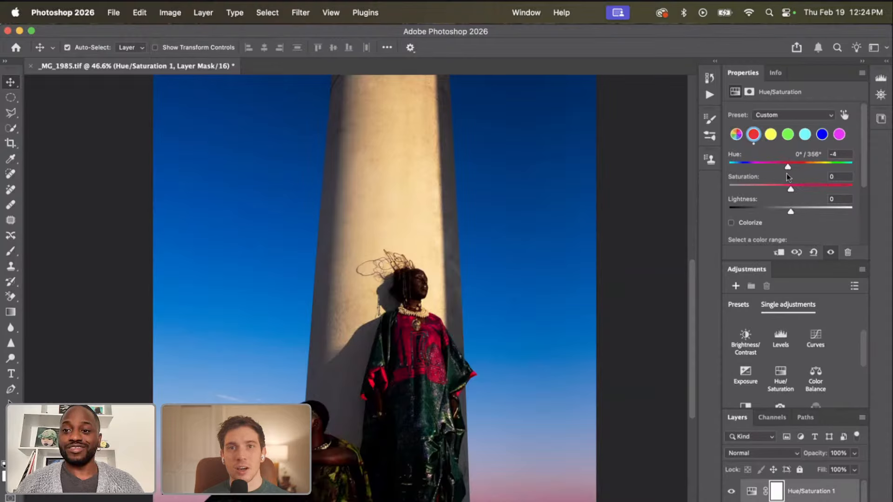
pyautogui.click(730, 494)
pyautogui.click(730, 495)
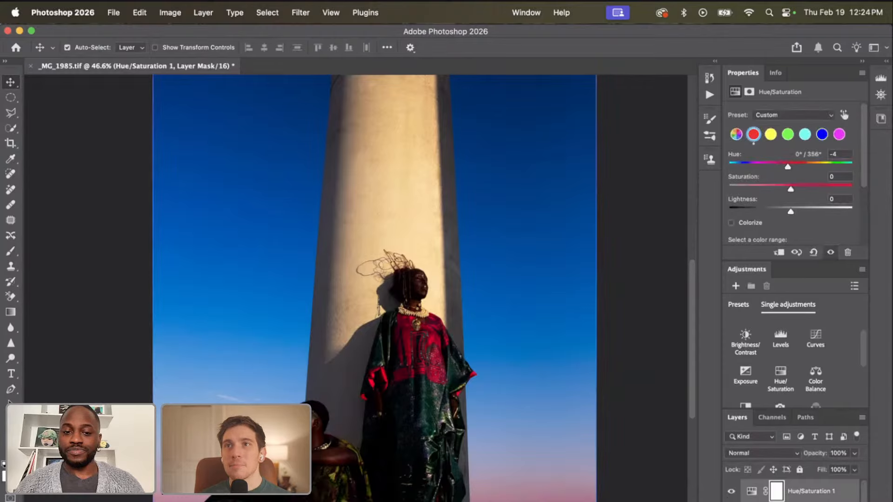
# Open the Background layer in the Camera Raw filter and slightly raise the saturation of the Oranges in the Color Mixer.
pyautogui.scroll(-2, 791, 494)
pyautogui.click(791, 500)
pyautogui.press('super+shift+a')
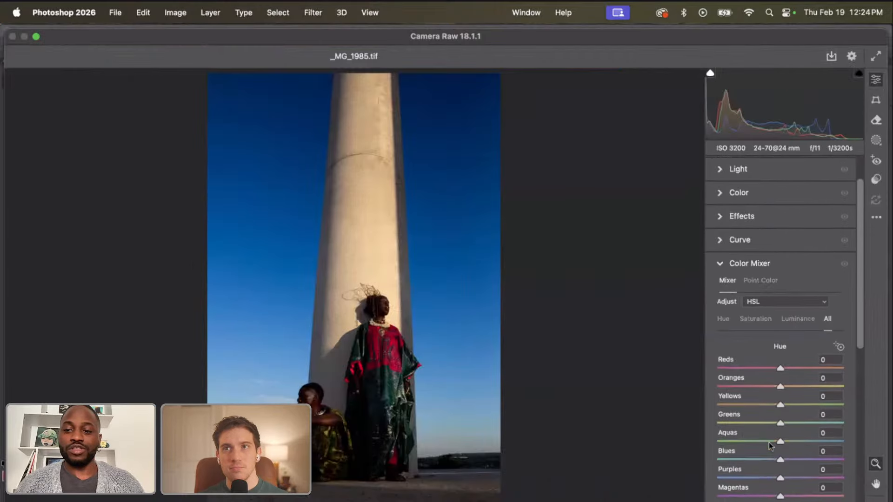
pyautogui.scroll(-5, 790, 395)
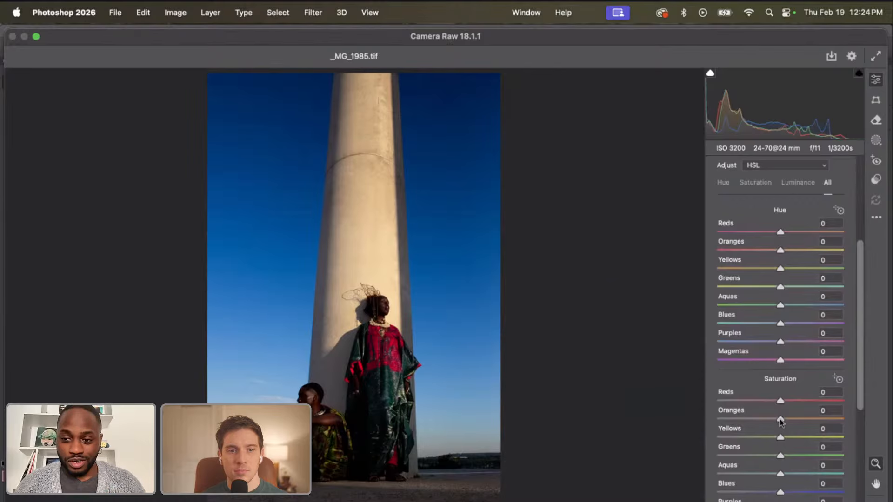
pyautogui.moveTo(780, 420); pyautogui.dragTo(785, 419)
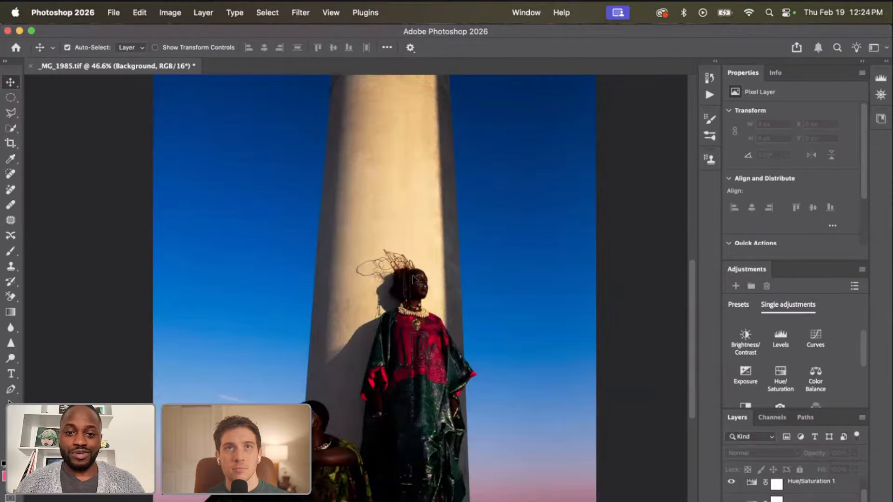
# Select the Curves layer's mask and set up a soft 143 px brush with 0% hardness over the seated man's face.
pyautogui.scroll(-3, 471, 337)
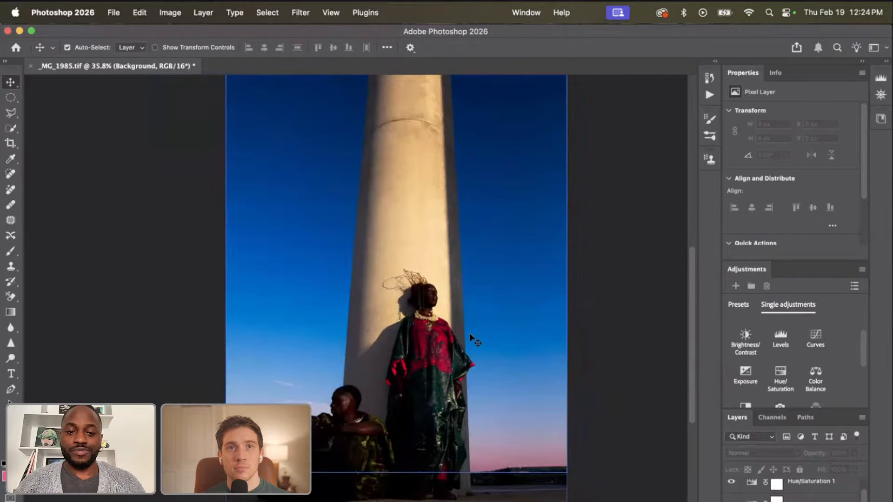
pyautogui.click(785, 500)
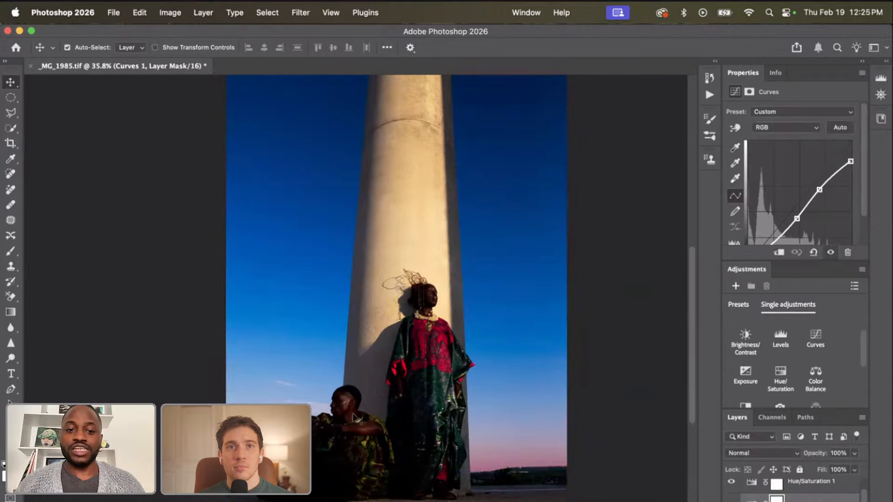
pyautogui.scroll(5, 338, 412)
pyautogui.press('b')
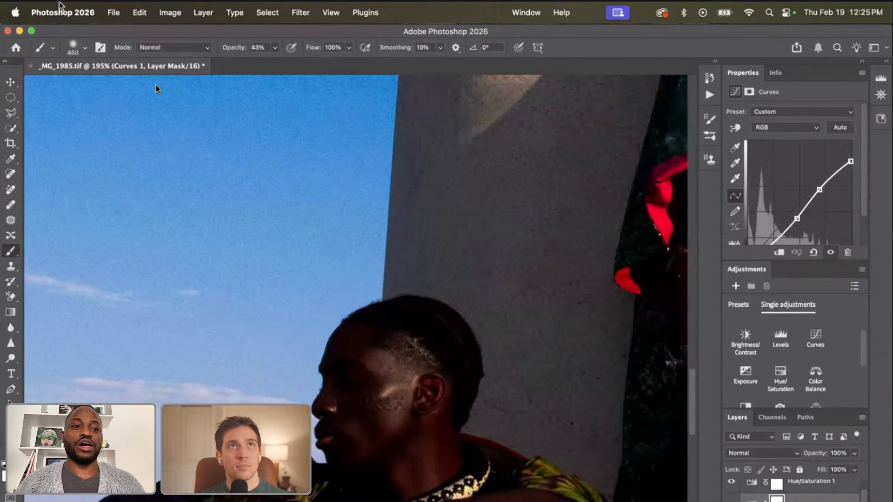
pyautogui.click(77, 51)
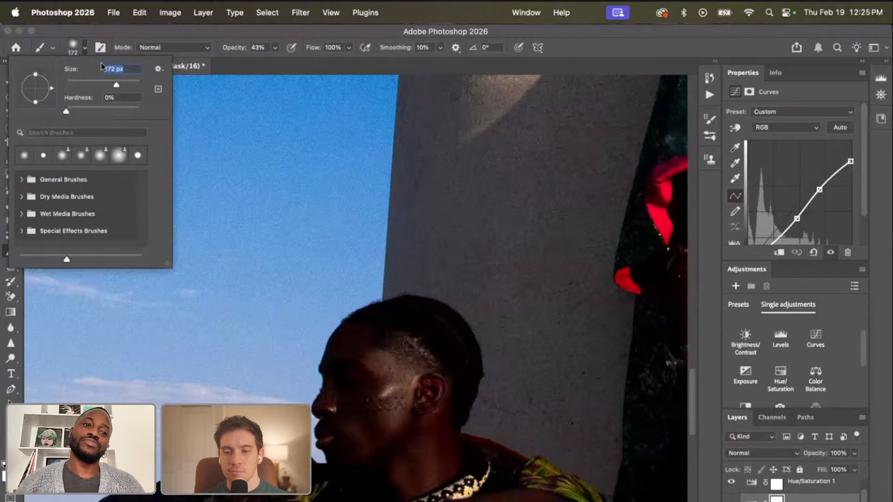
pyautogui.click(86, 51)
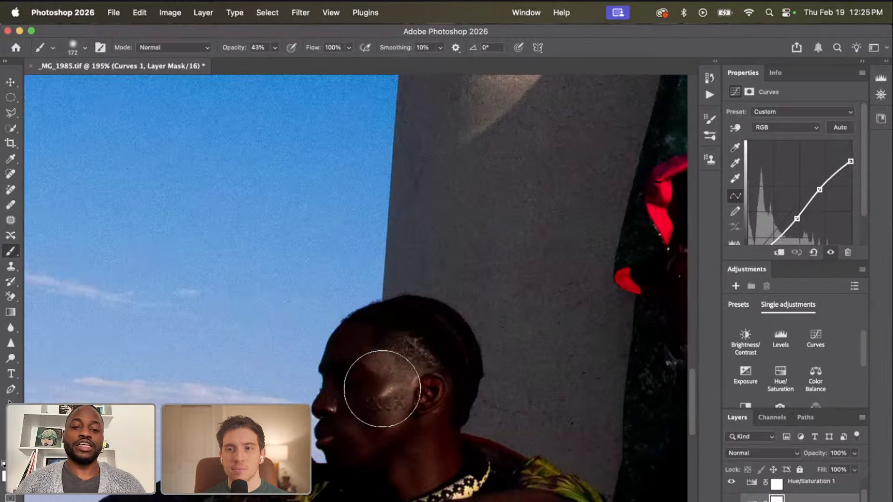
pyautogui.click(84, 49)
pyautogui.moveTo(112, 83); pyautogui.dragTo(109, 83)
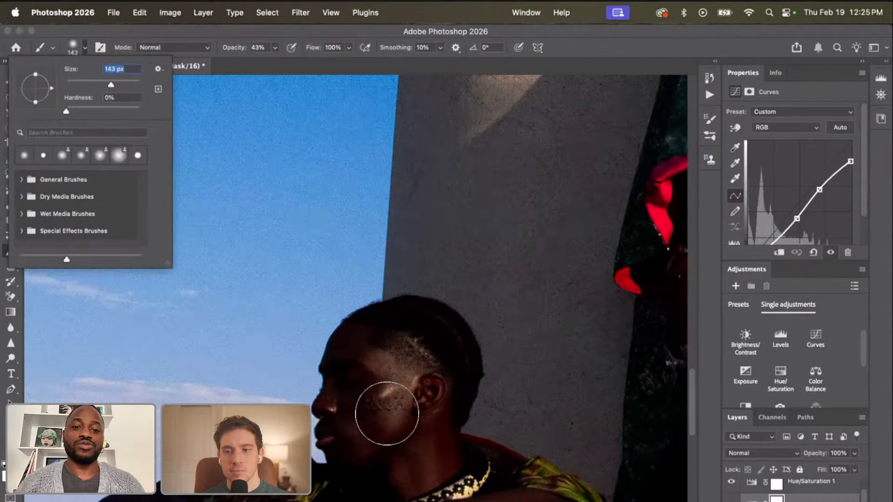
pyautogui.click(383, 396)
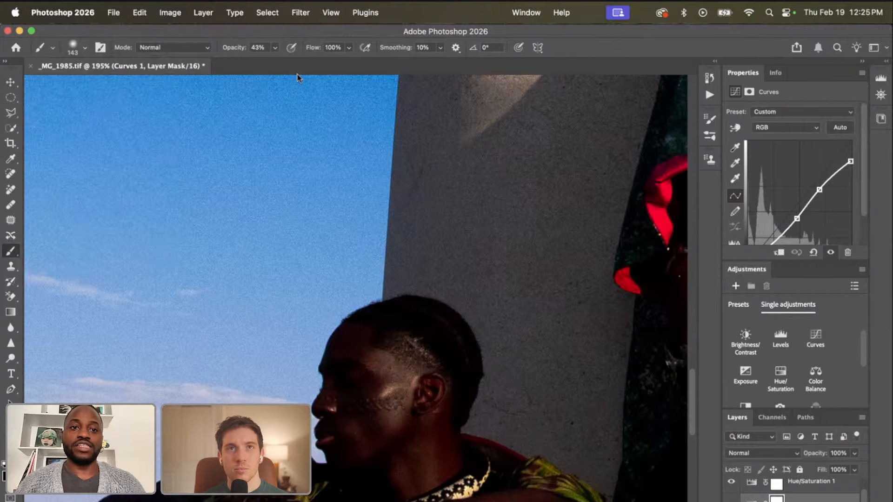
# Raise the brush opacity to 100% for painting on the Curves mask.
pyautogui.scroll(2, 295, 93)
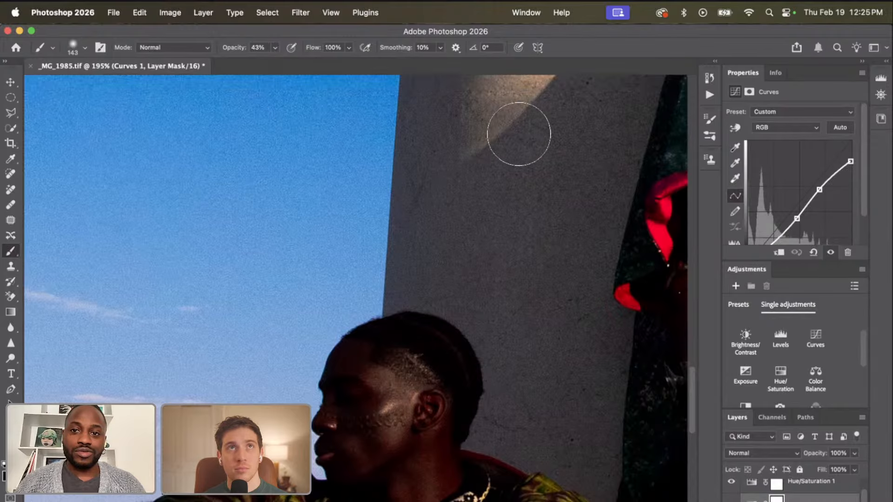
pyautogui.moveTo(710, 29); pyautogui.dragTo(713, 60)
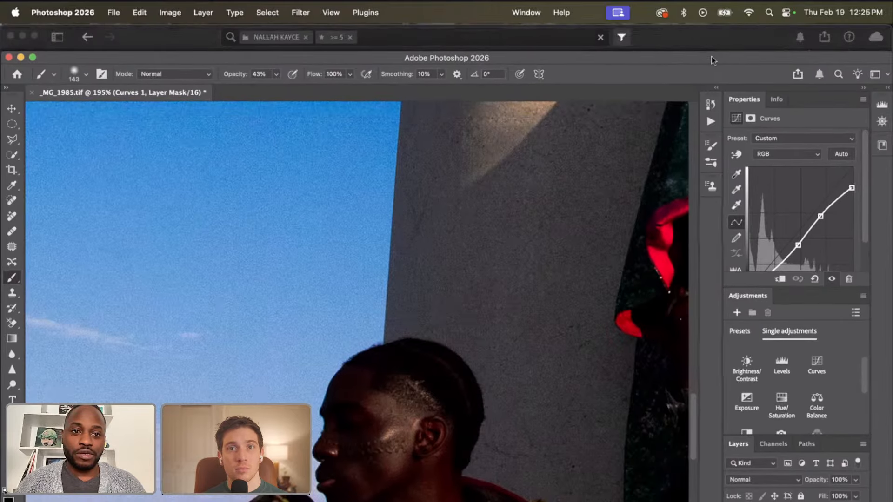
pyautogui.click(277, 75)
pyautogui.moveTo(278, 92); pyautogui.dragTo(332, 96)
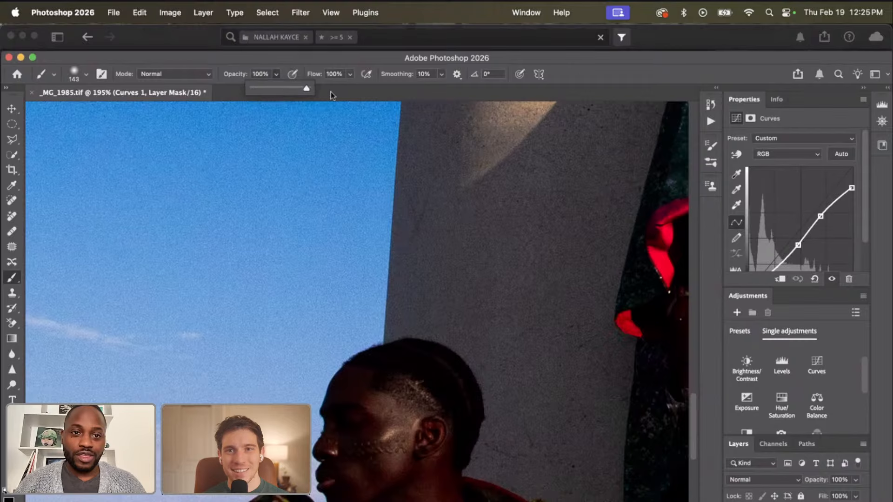
# Move the application window up and reduce the mask brush size to 111 px.
pyautogui.moveTo(750, 58); pyautogui.dragTo(748, 38)
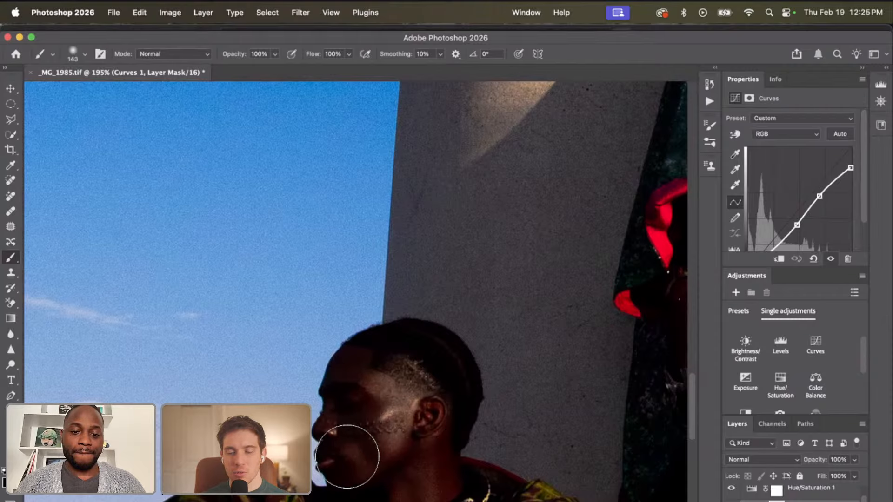
pyautogui.click(83, 56)
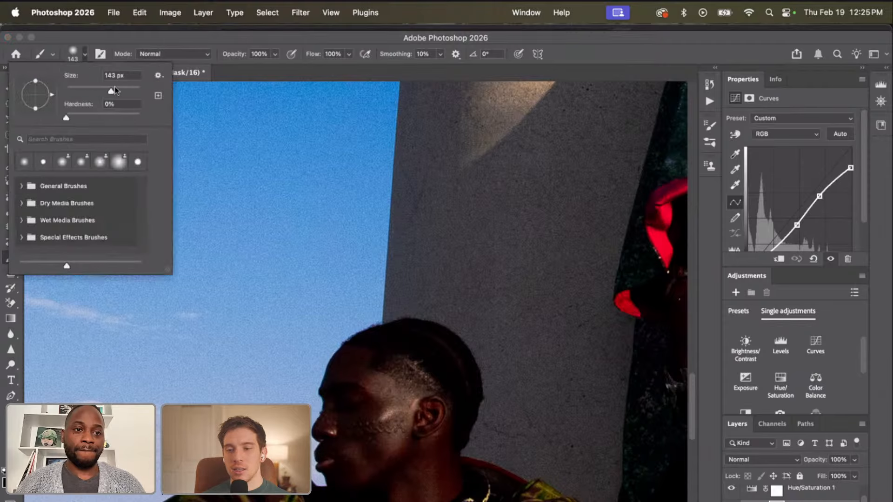
pyautogui.click(105, 90)
pyautogui.press('Return')
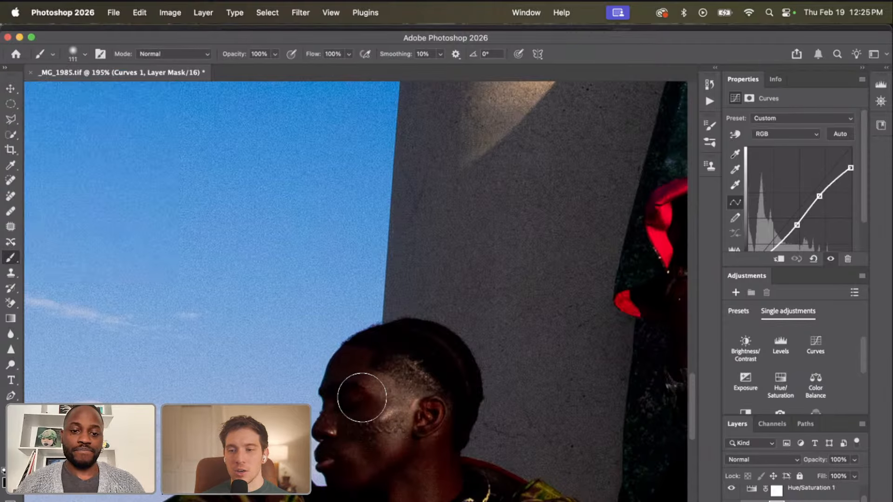
# Add a second Curves adjustment above the Hue/Saturation layer, raise its midtones, and invert its mask to black.
pyautogui.scroll(-5, 483, 440)
pyautogui.hscroll(3, 481, 442)
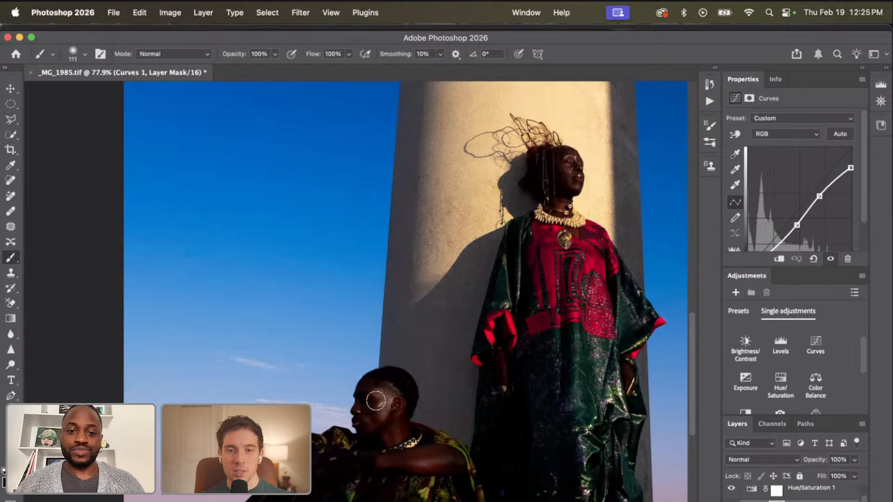
pyautogui.scroll(-2, 407, 433)
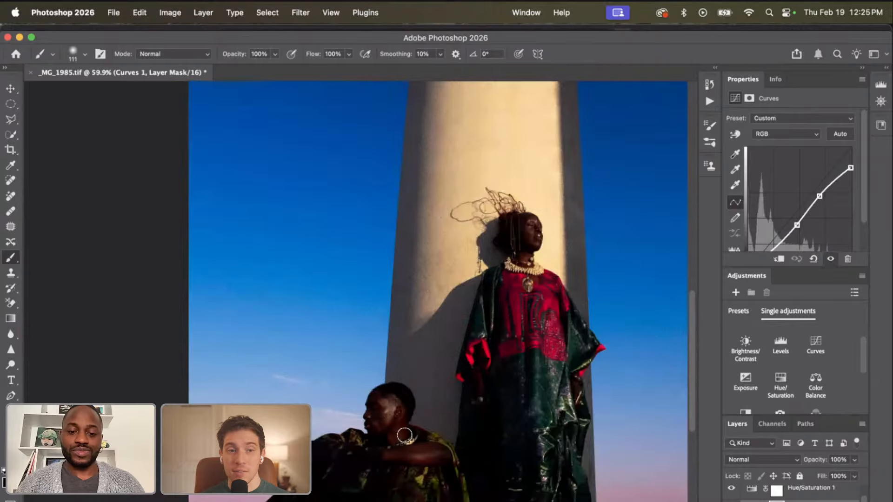
pyautogui.scroll(-2, 404, 435)
pyautogui.scroll(1, 808, 494)
pyautogui.click(808, 494)
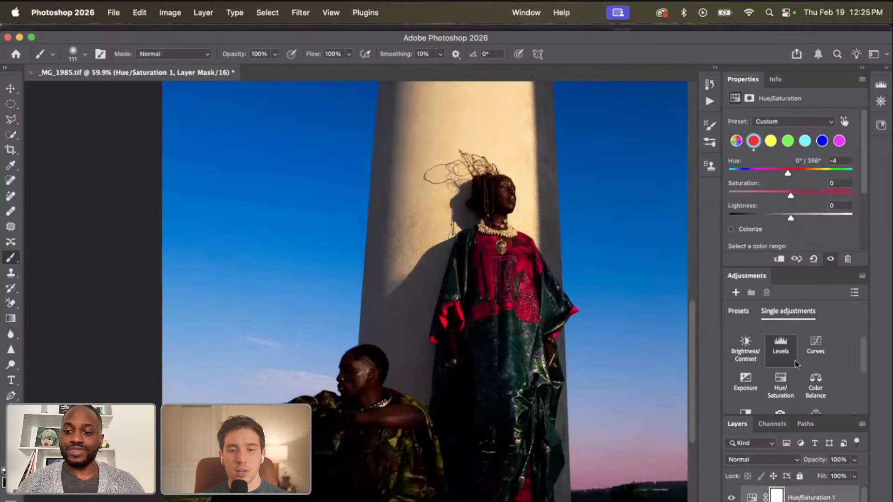
pyautogui.click(816, 346)
pyautogui.moveTo(804, 210); pyautogui.dragTo(799, 201)
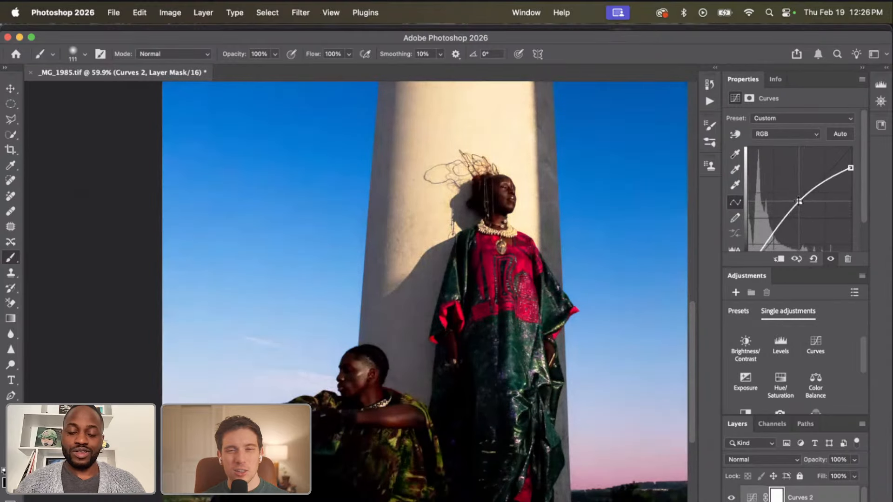
pyautogui.press('super+i')
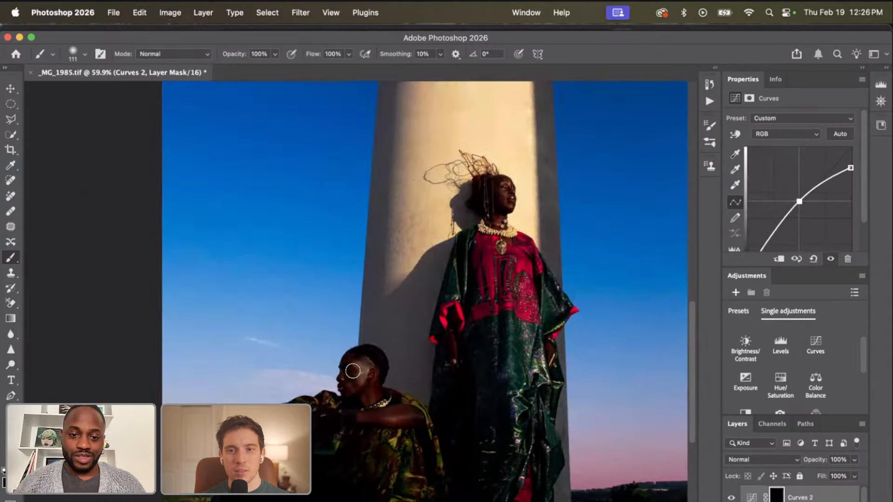
# Paint on the new Curves mask over the seated man's face and the standing figure's face to lighten them.
pyautogui.scroll(5, 354, 382)
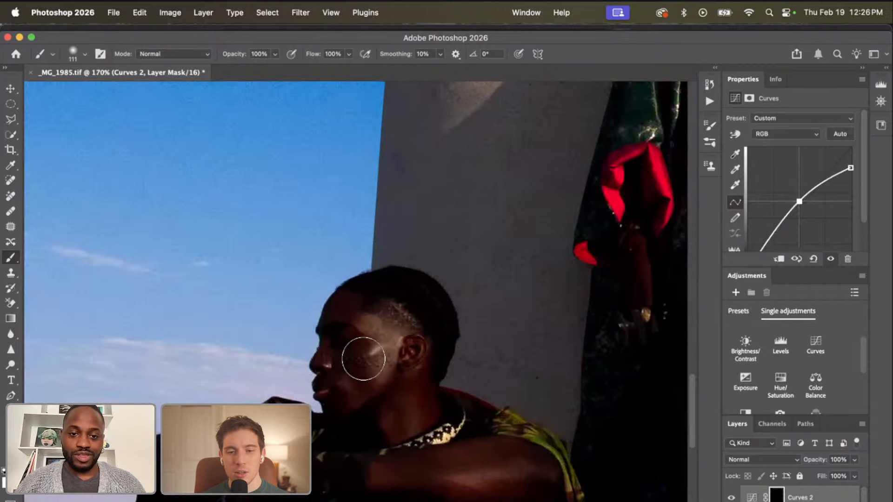
pyautogui.moveTo(347, 380)
pyautogui.mouseDown()
pyautogui.moveTo(345, 342)
pyautogui.moveTo(352, 385)
pyautogui.moveTo(341, 391)
pyautogui.moveTo(385, 365)
pyautogui.mouseUp()
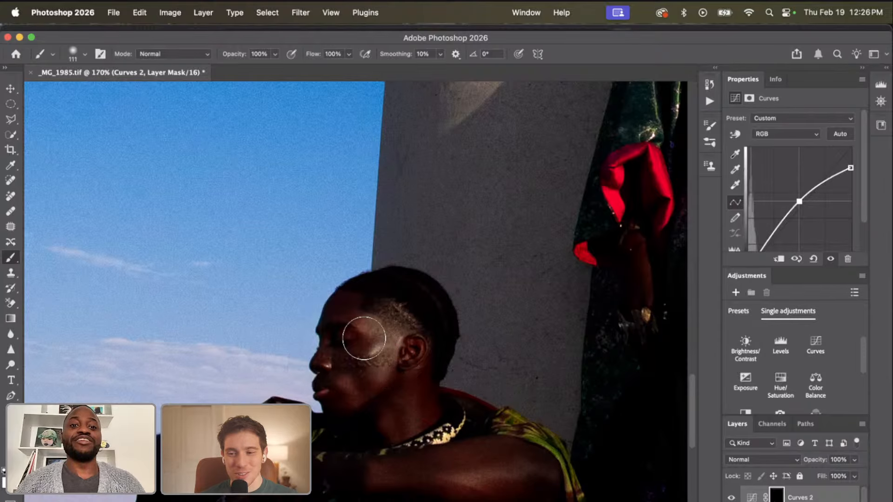
pyautogui.scroll(-2, 395, 393)
pyautogui.scroll(-1, 394, 395)
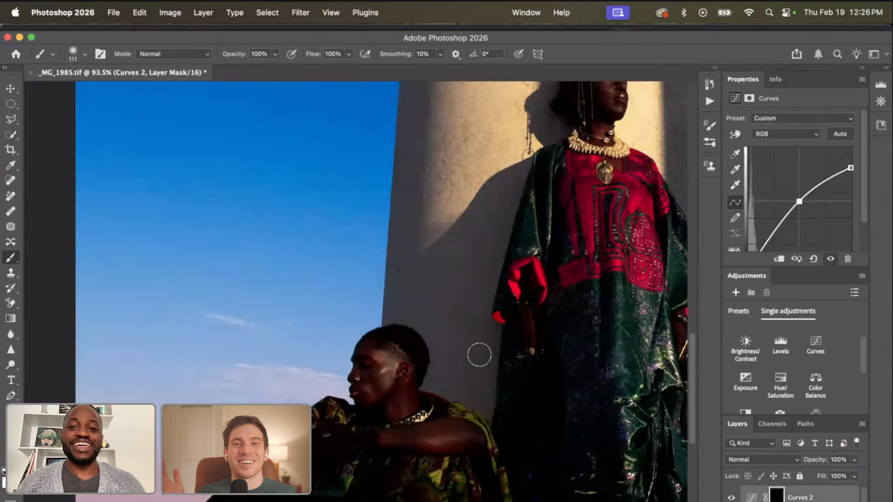
pyautogui.scroll(2, 479, 355)
pyautogui.moveTo(592, 109)
pyautogui.mouseDown()
pyautogui.moveTo(582, 104)
pyautogui.moveTo(586, 125)
pyautogui.moveTo(581, 103)
pyautogui.moveTo(607, 122)
pyautogui.moveTo(571, 107)
pyautogui.mouseUp()
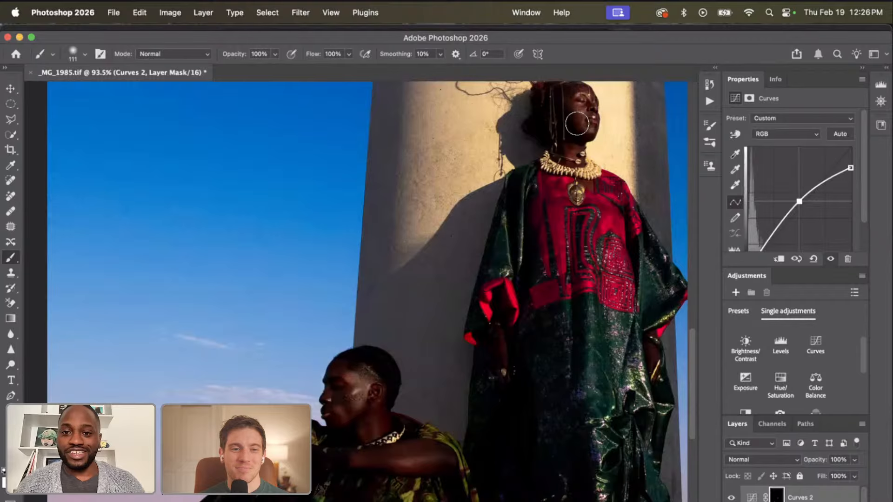
# Examine the masked lightening on both figures, their faces and the standing figure's hand, close up and in the full photo.
pyautogui.scroll(-5, 494, 293)
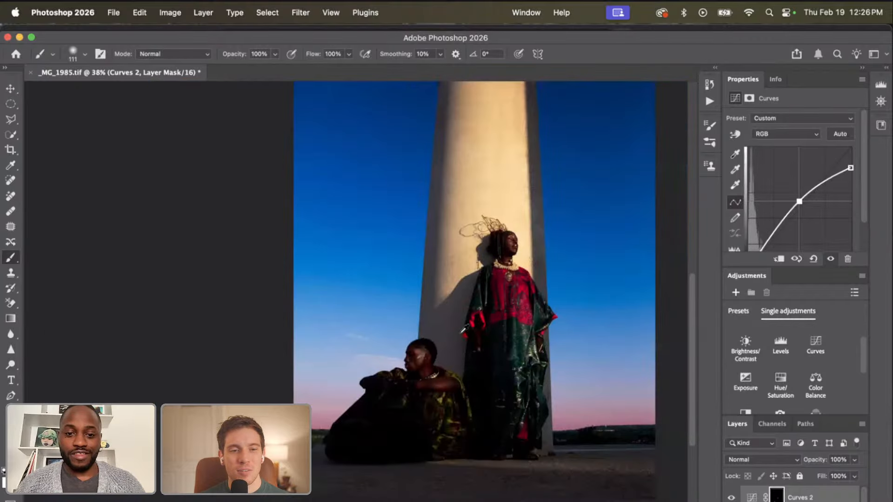
pyautogui.hscroll(2, 536, 347)
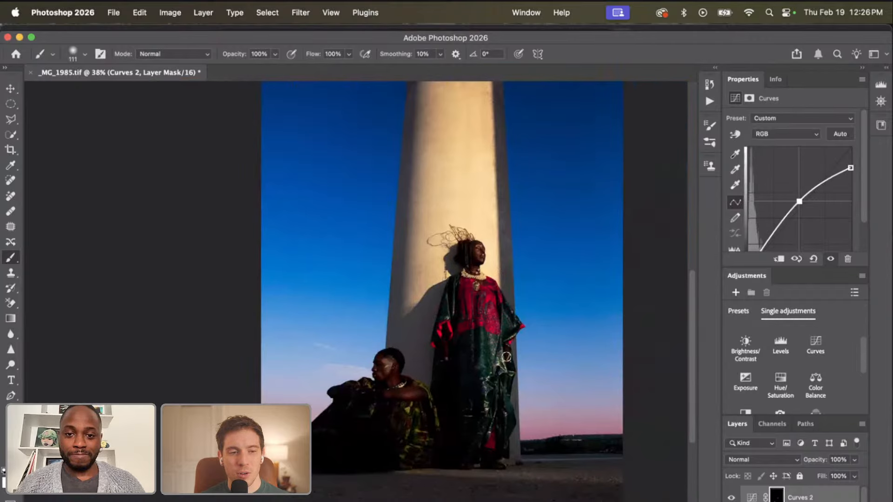
pyautogui.scroll(2, 507, 357)
pyautogui.scroll(3, 493, 288)
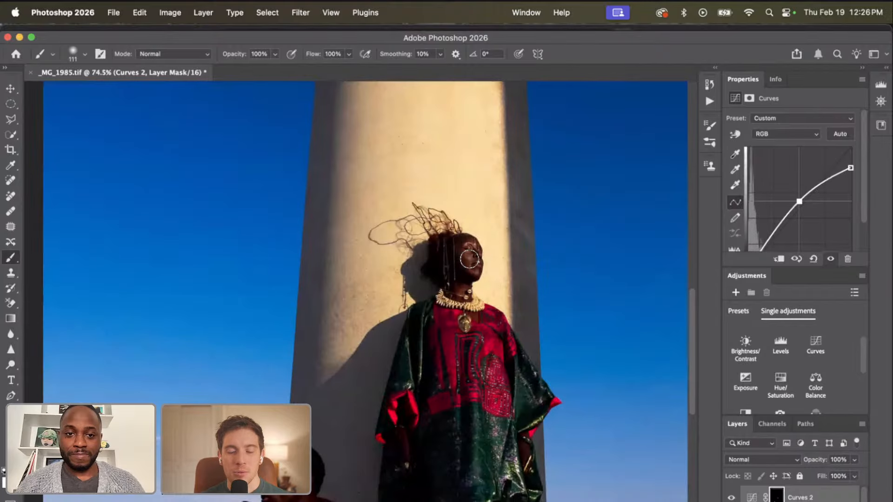
pyautogui.scroll(-3, 469, 258)
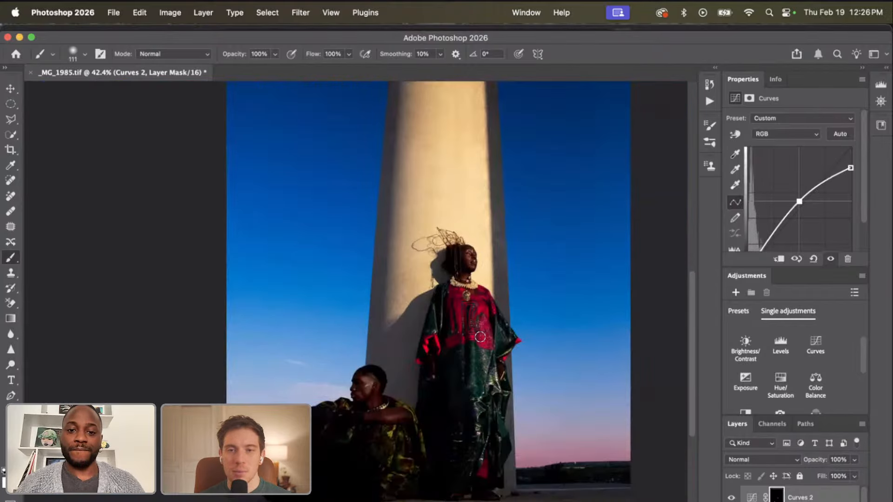
pyautogui.scroll(2, 480, 336)
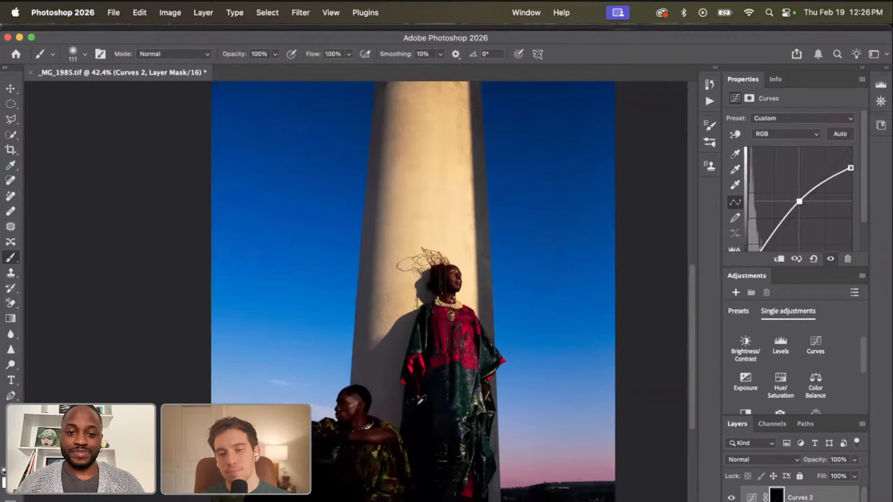
pyautogui.scroll(8, 412, 405)
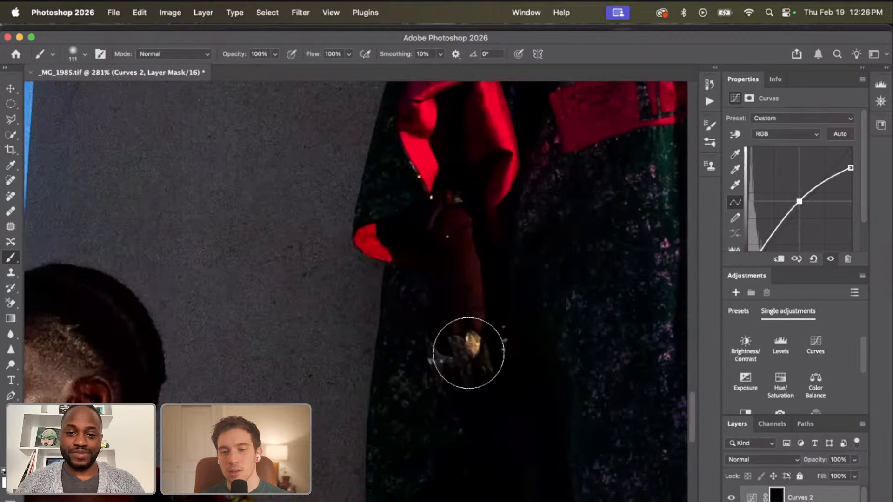
pyautogui.scroll(-7, 515, 299)
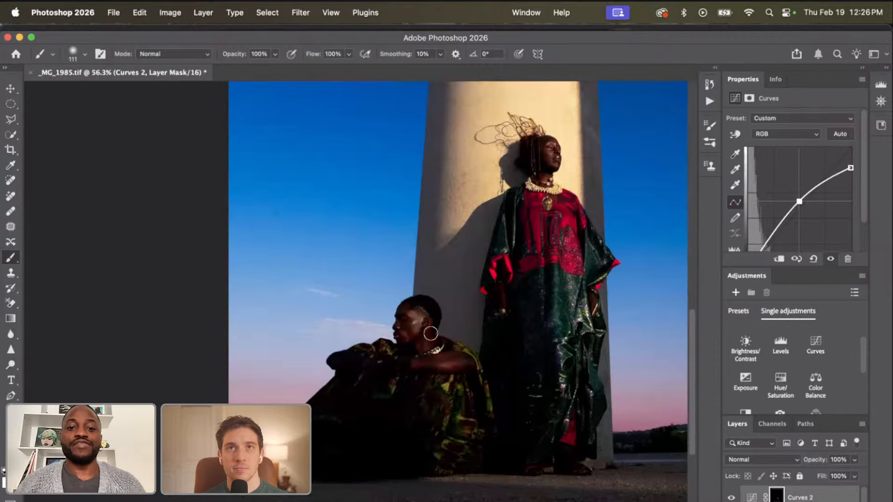
pyautogui.scroll(-5, 449, 354)
pyautogui.scroll(3, 449, 356)
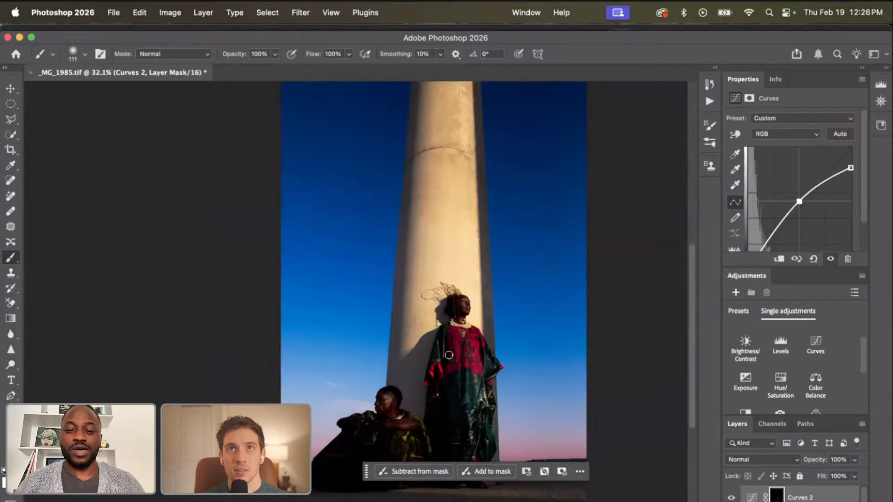
# Add a Brightness/Contrast adjustment above the second Curves layer with the contrast at 19.
pyautogui.click(746, 347)
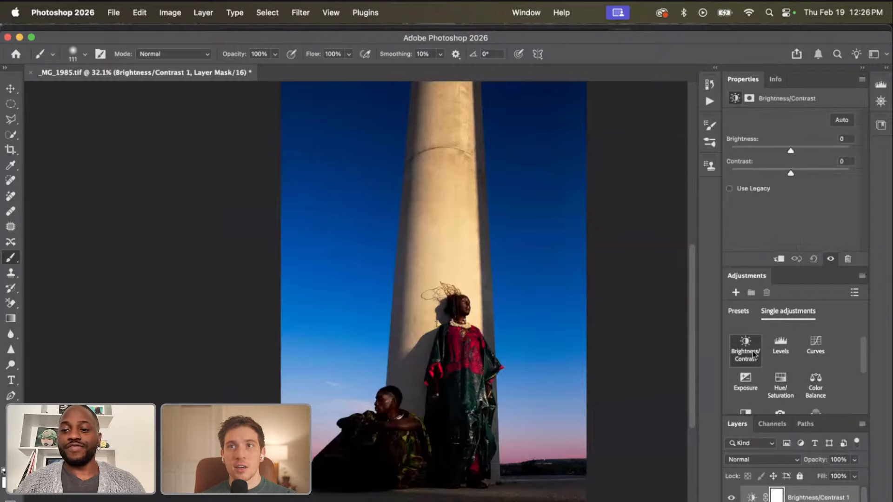
pyautogui.click(818, 501)
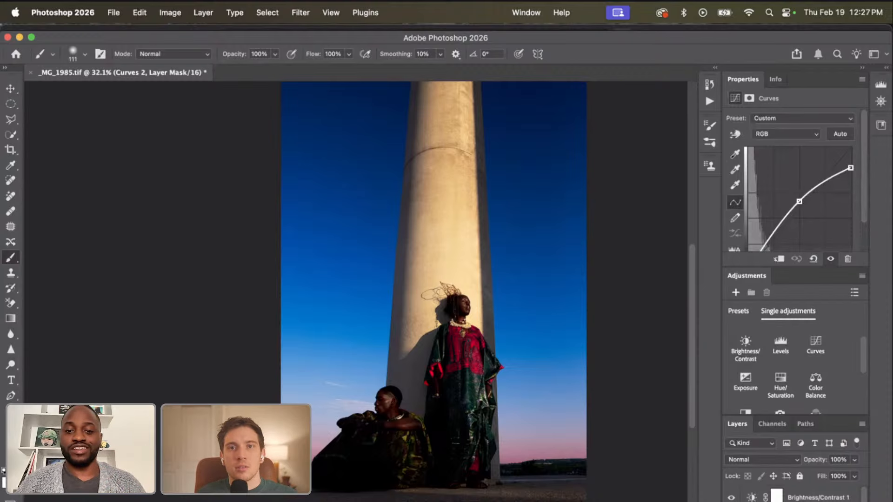
pyautogui.click(801, 499)
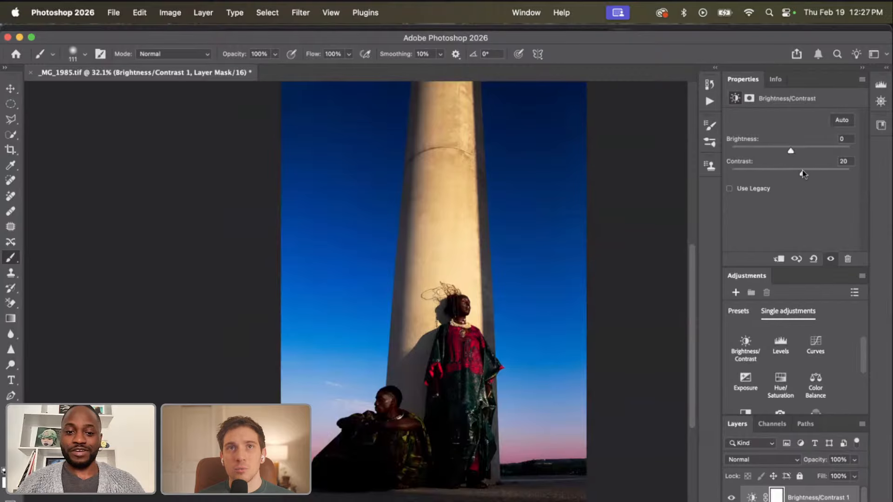
pyautogui.scroll(-2, 549, 199)
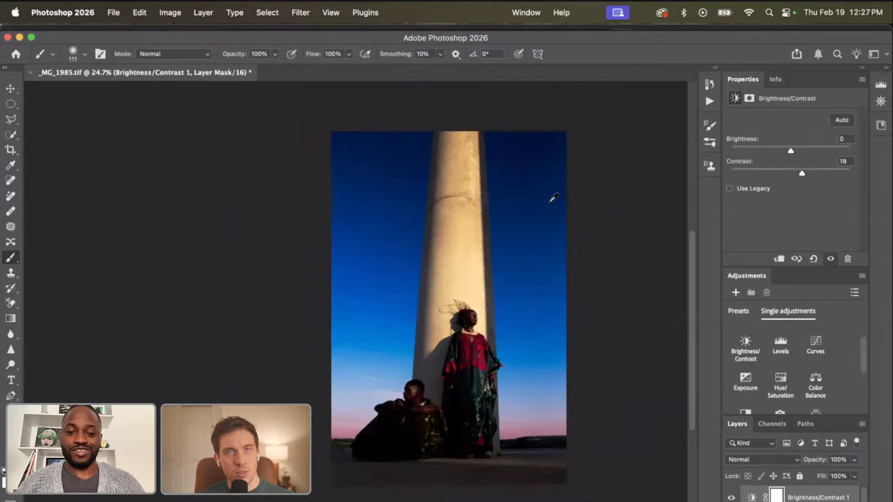
pyautogui.hscroll(3, 563, 215)
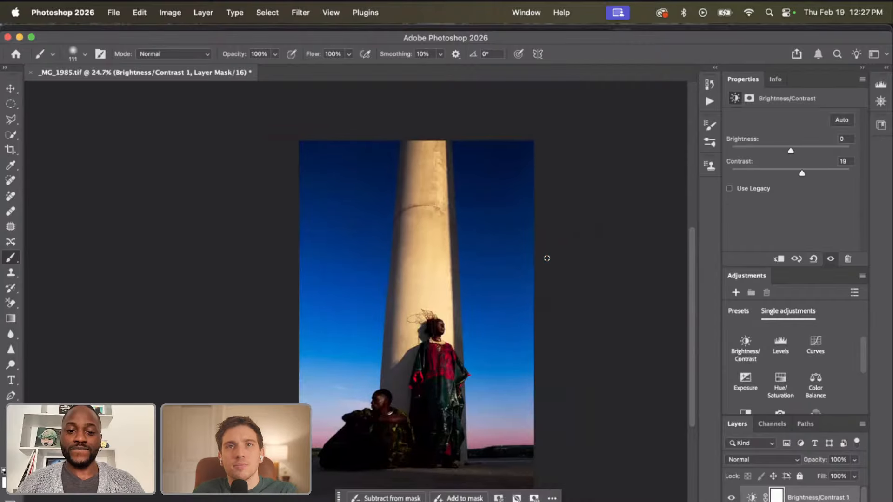
# Try to stretch the pink Gradient Fill higher into the sky at 110% scale, and undo the change.
pyautogui.scroll(-2, 800, 493)
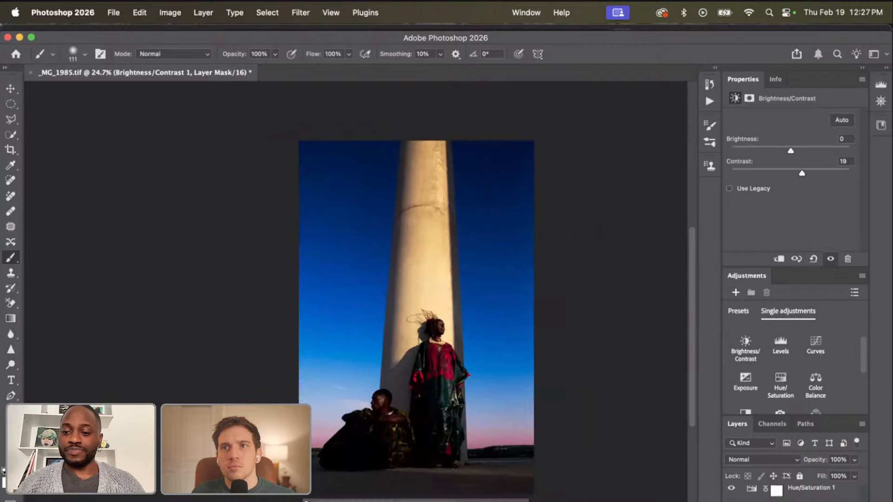
pyautogui.hotkey('alt', '[')
pyautogui.click(12, 318)
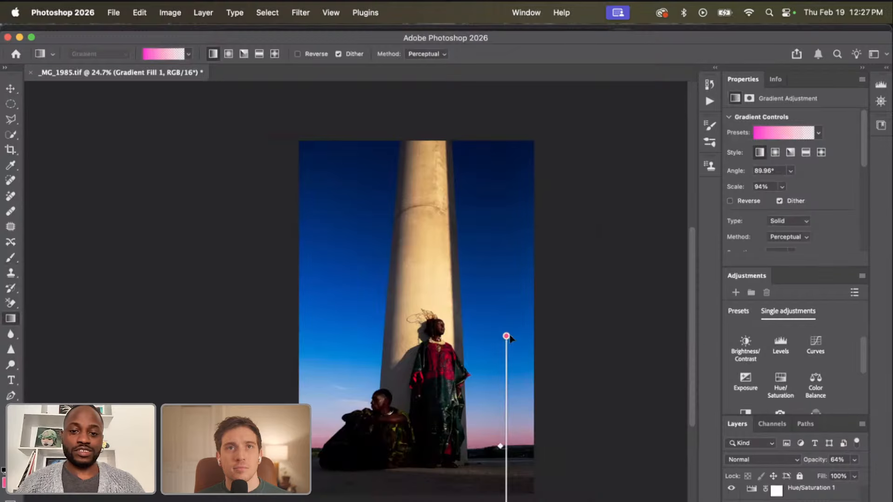
pyautogui.moveTo(507, 338); pyautogui.dragTo(504, 299)
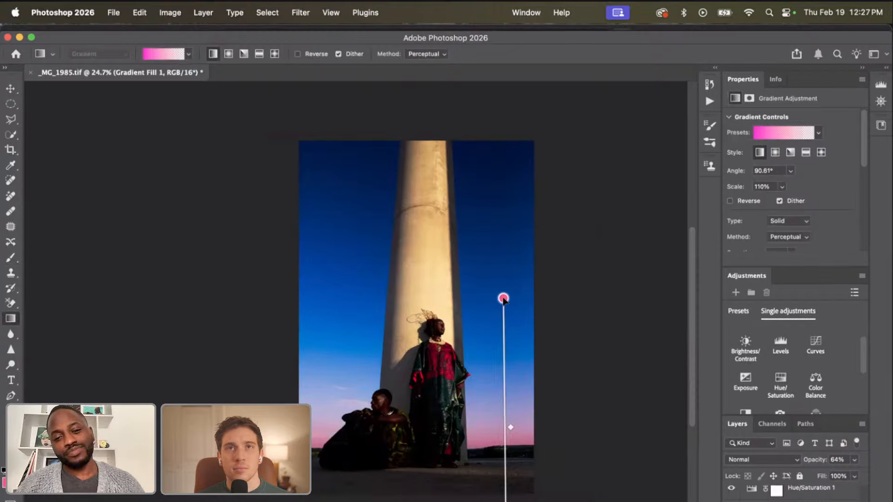
pyautogui.press('super+z')
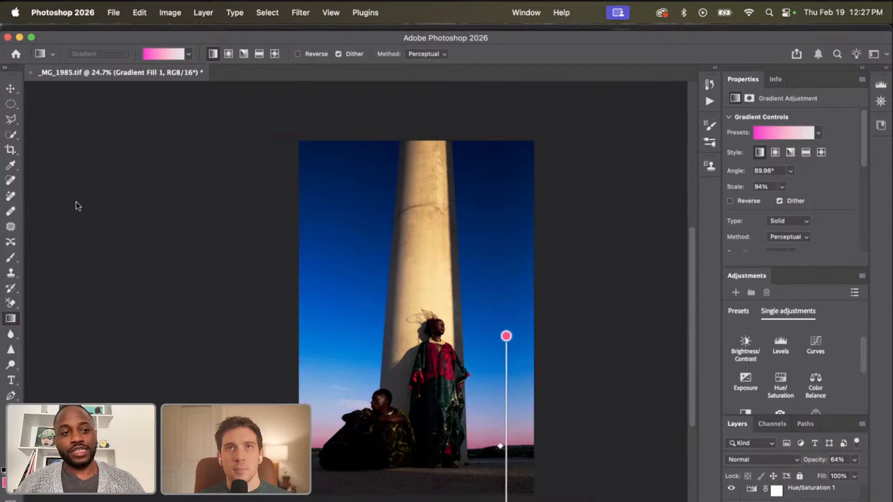
# Activate the Move tool and deselect all layers to review the whole photo without the gradient handles.
pyautogui.click(11, 88)
pyautogui.click(200, 402)
pyautogui.hscroll(-3, 200, 402)
pyautogui.scroll(1, 200, 402)
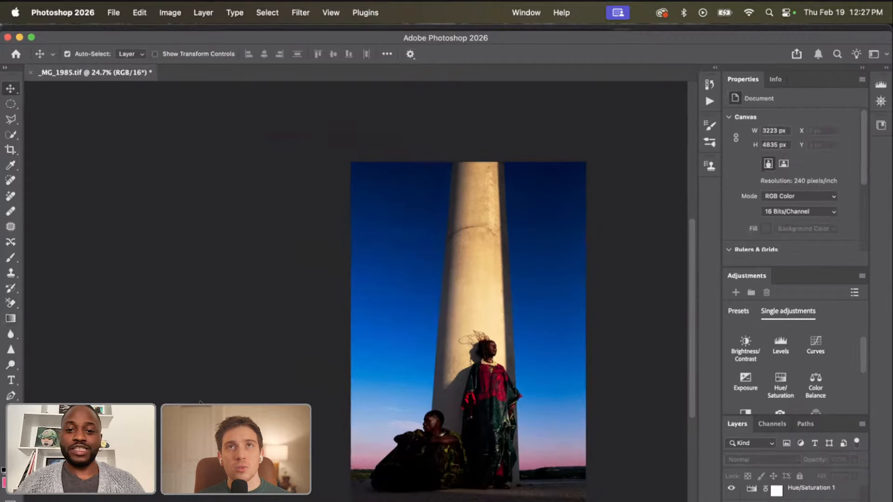
pyautogui.hscroll(2, 200, 402)
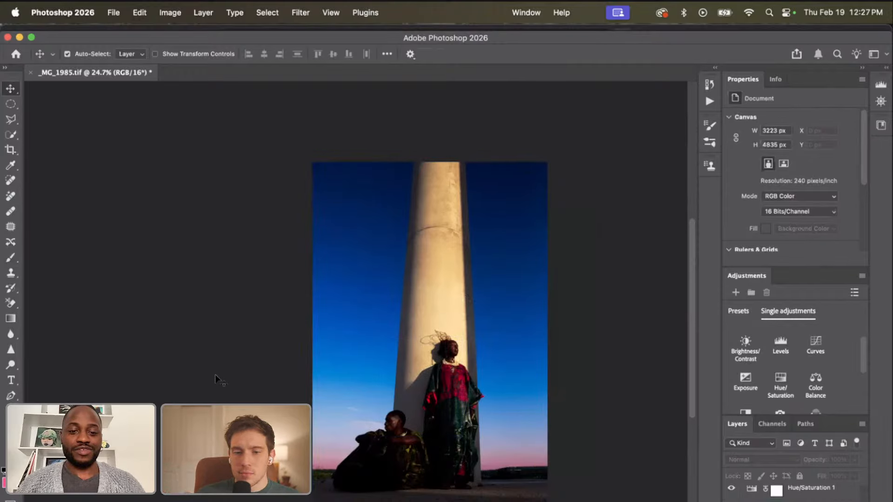
pyautogui.hscroll(2, 222, 379)
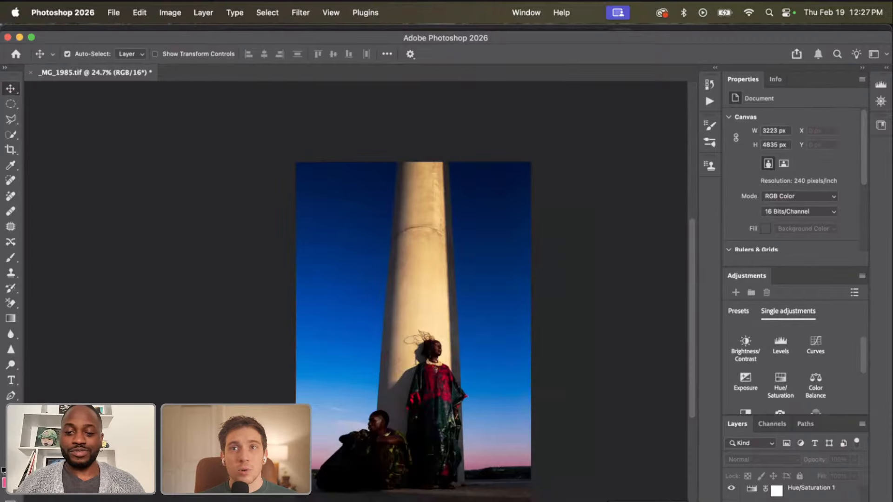
pyautogui.press('super+Tab')
pyautogui.press('g')
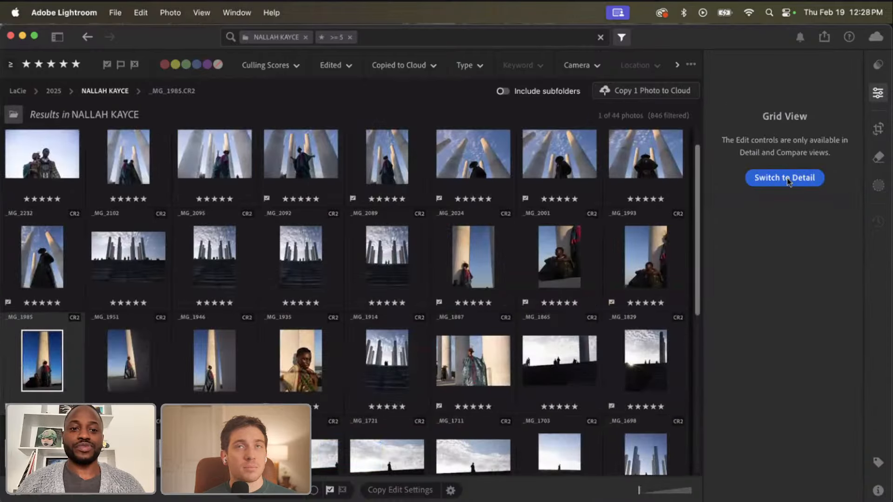
pyautogui.scroll(-2, 236, 344)
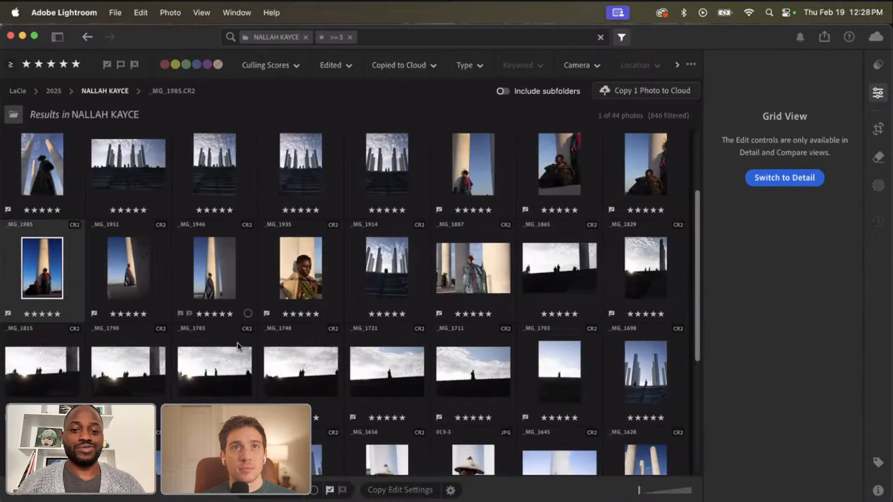
pyautogui.scroll(2, 237, 344)
pyautogui.doubleClick(119, 248)
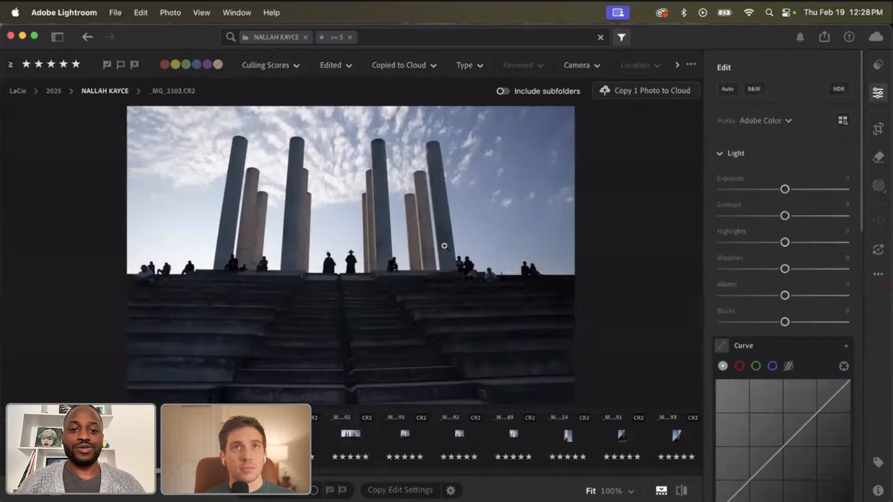
# Return to the photo grid, look through the five-star photos, and reopen _MG_2102 in Detail view.
pyautogui.press('g')
pyautogui.scroll(-5, 403, 335)
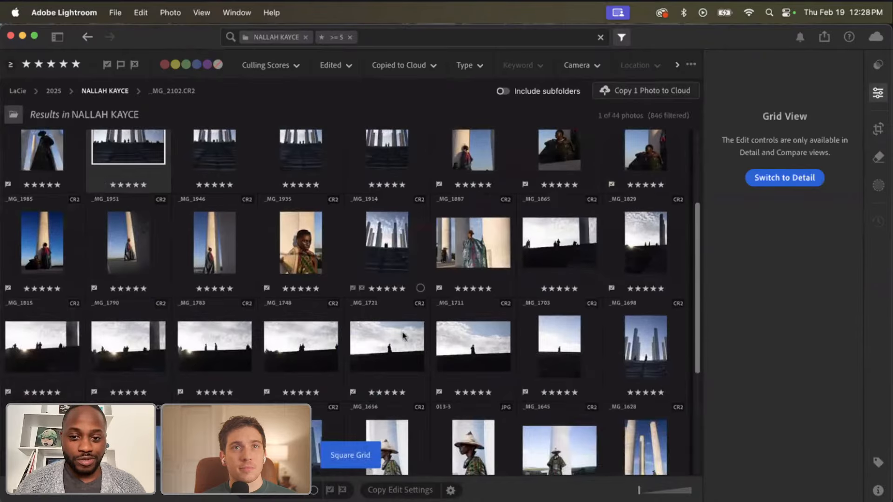
pyautogui.scroll(6, 402, 336)
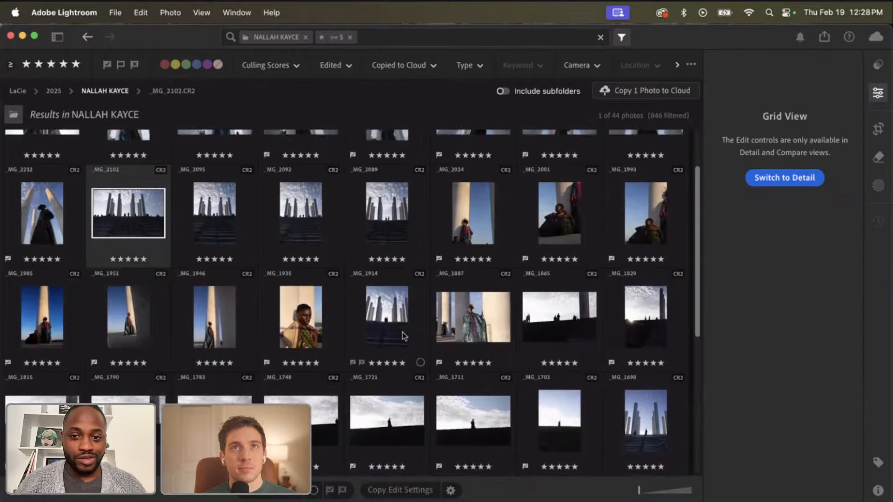
pyautogui.doubleClick(124, 283)
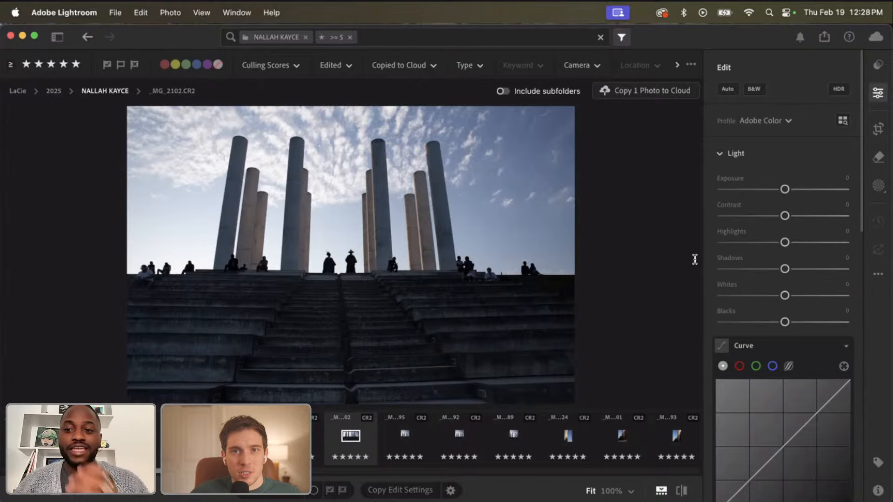
# Remove the detected people along the top of the steps with People distraction removal, excluding the two central standing silhouettes.
pyautogui.click(878, 157)
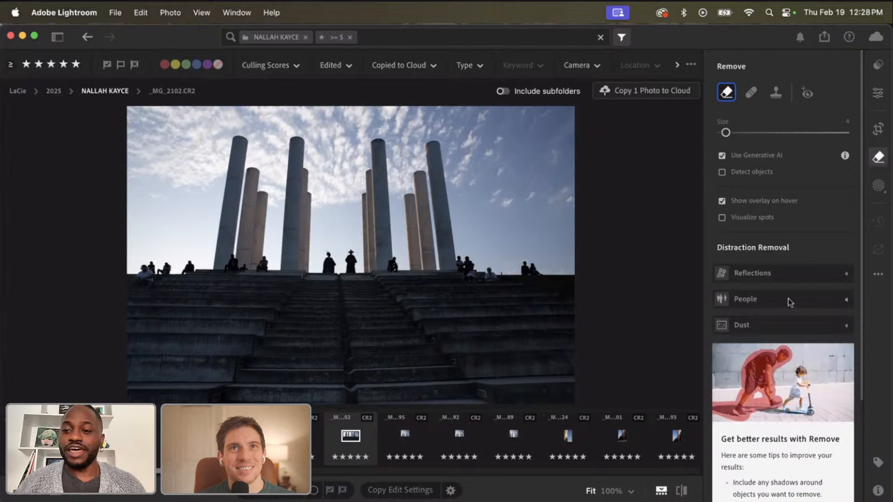
pyautogui.click(810, 302)
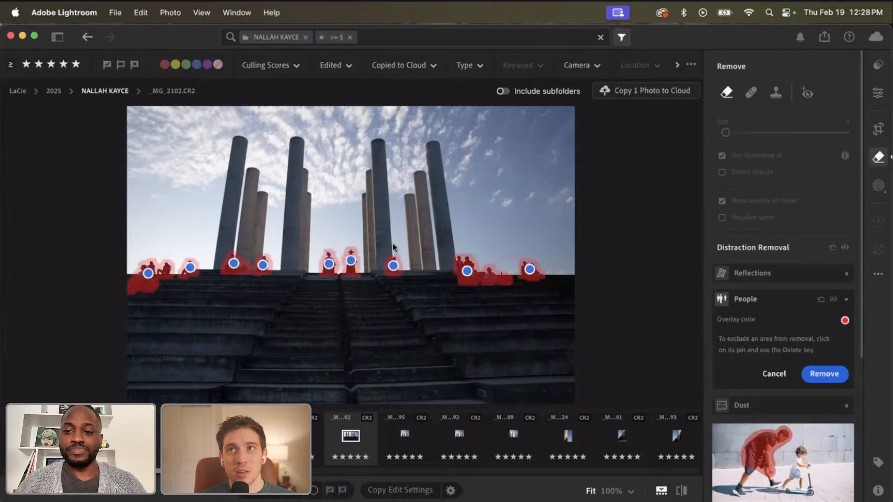
pyautogui.press('alt')
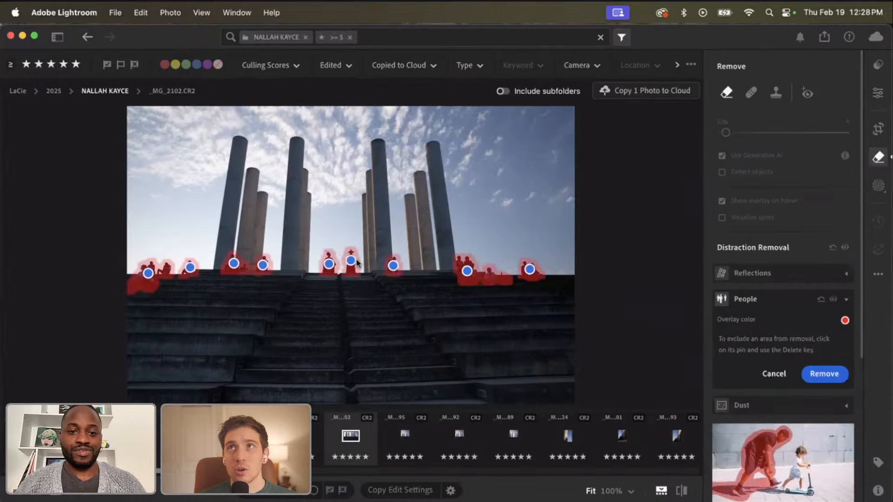
pyautogui.click(351, 264)
pyautogui.click(328, 264)
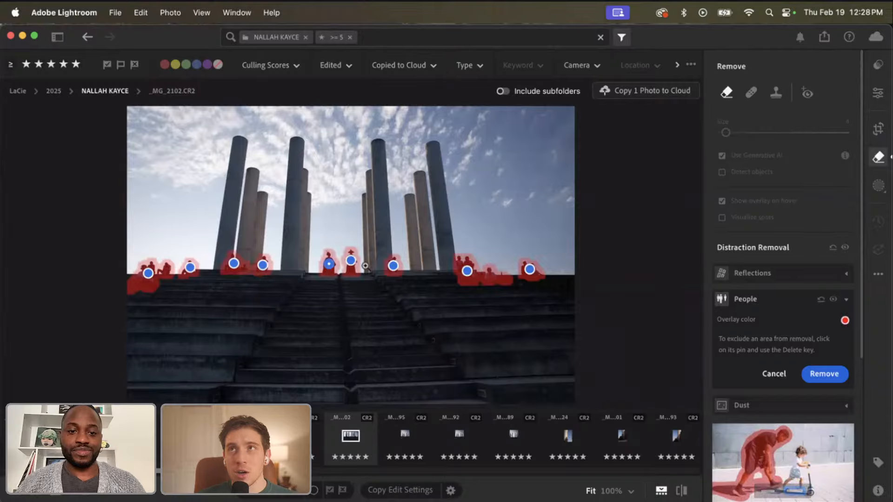
pyautogui.press('Delete')
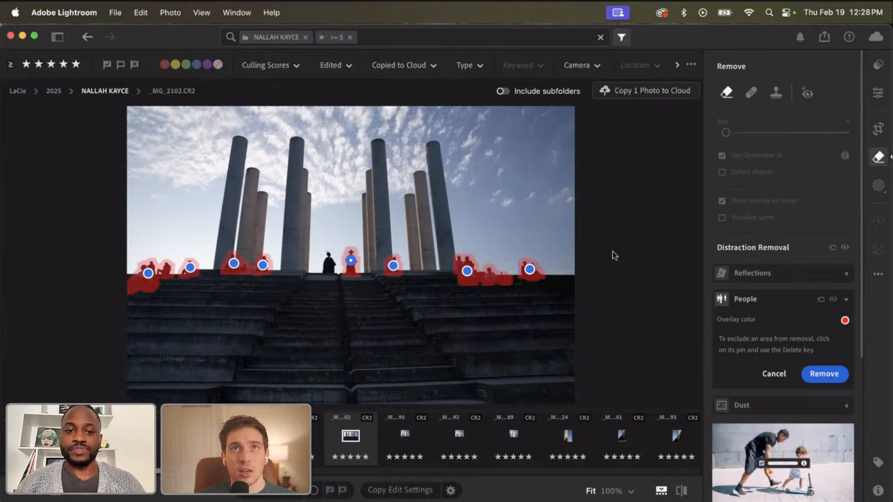
pyautogui.press('Delete')
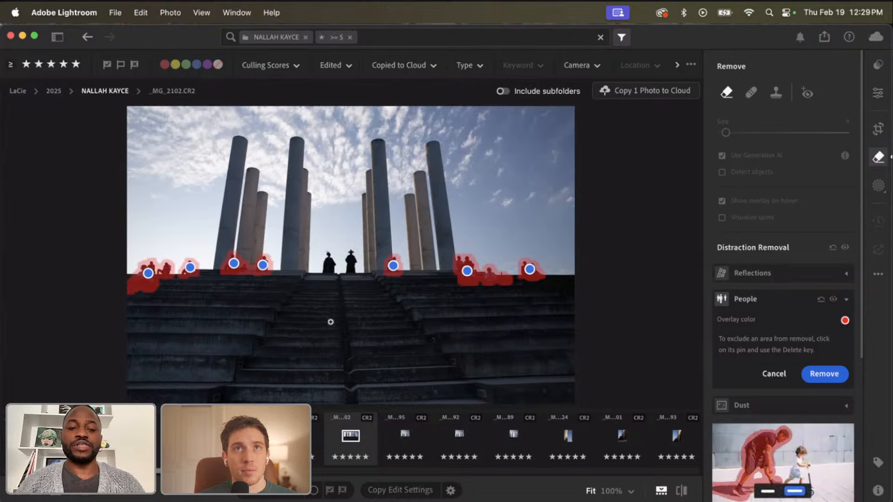
pyautogui.click(827, 372)
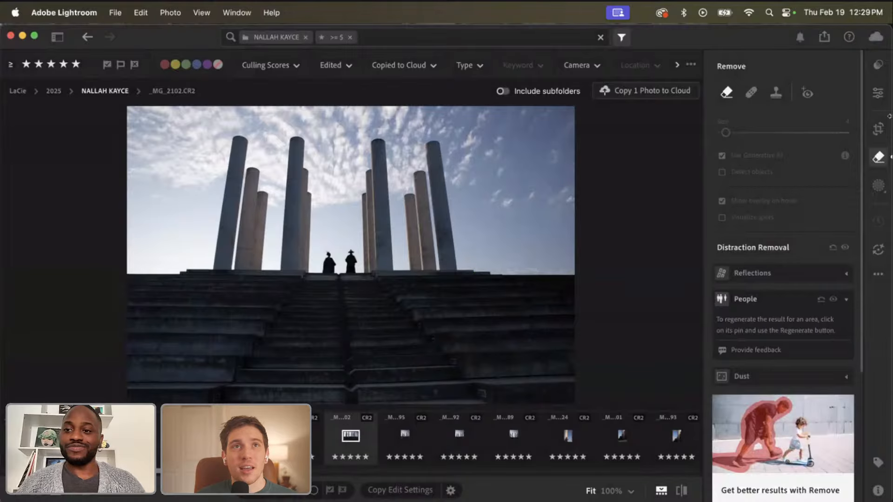
# Raise the photo's Contrast to +39 and lower Blacks to -17 in the Light adjustments.
pyautogui.click(877, 94)
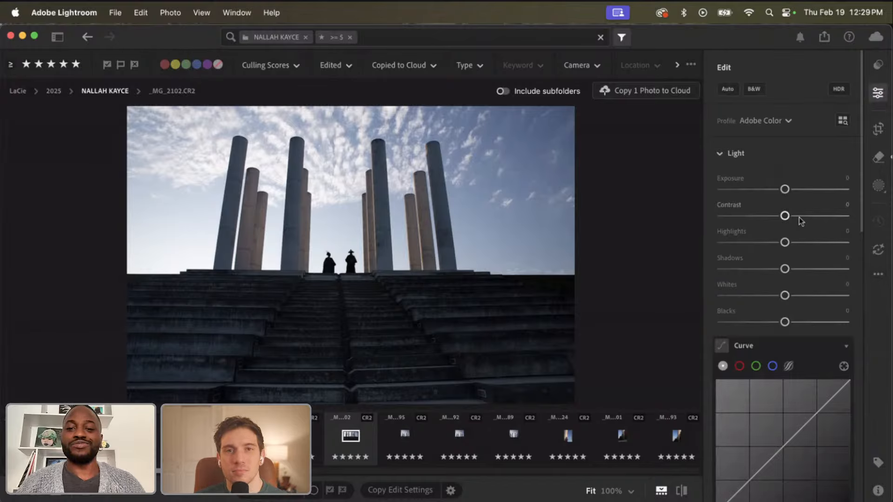
pyautogui.moveTo(799, 218); pyautogui.dragTo(812, 222)
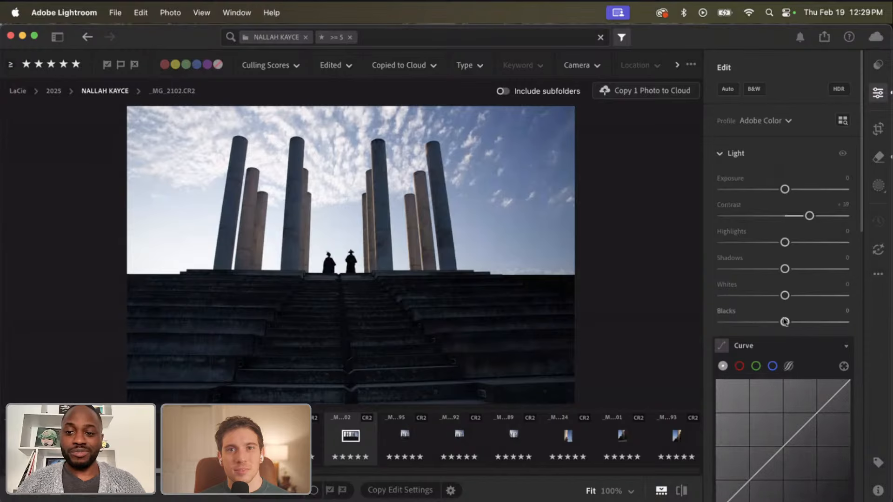
pyautogui.moveTo(784, 322); pyautogui.dragTo(773, 322)
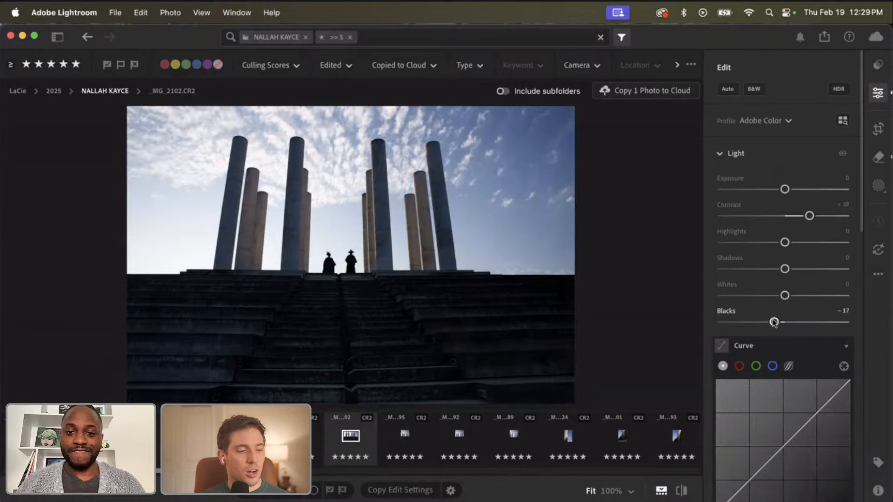
# Inspect the sky up close for spots and apply automatic Dust removal with the spot size at 6.
pyautogui.click(465, 236)
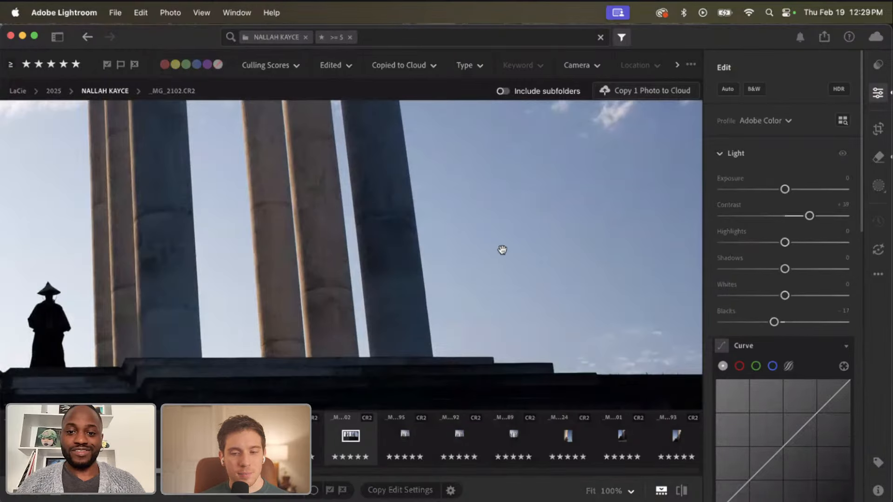
pyautogui.moveTo(502, 249); pyautogui.dragTo(658, 363)
pyautogui.click(657, 361)
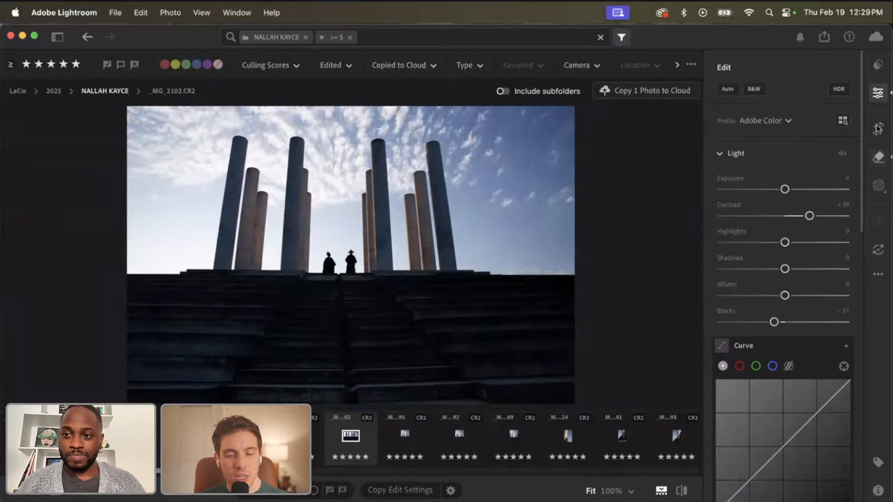
pyautogui.click(878, 158)
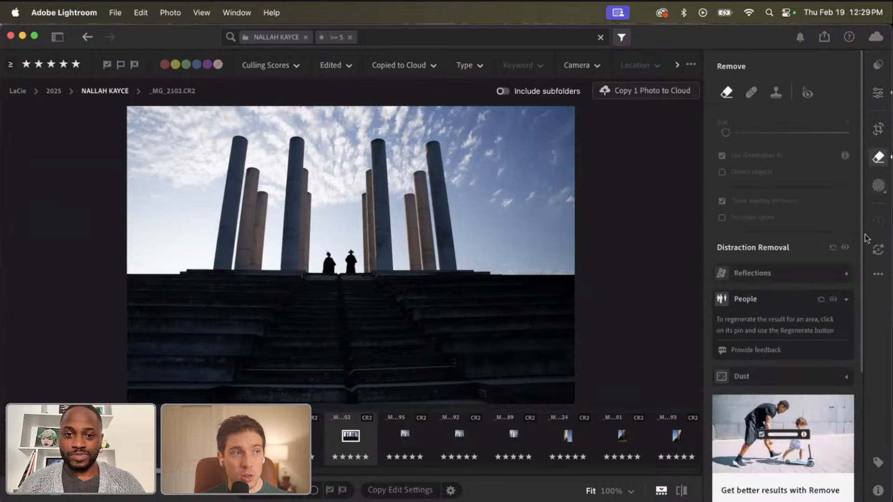
pyautogui.click(832, 378)
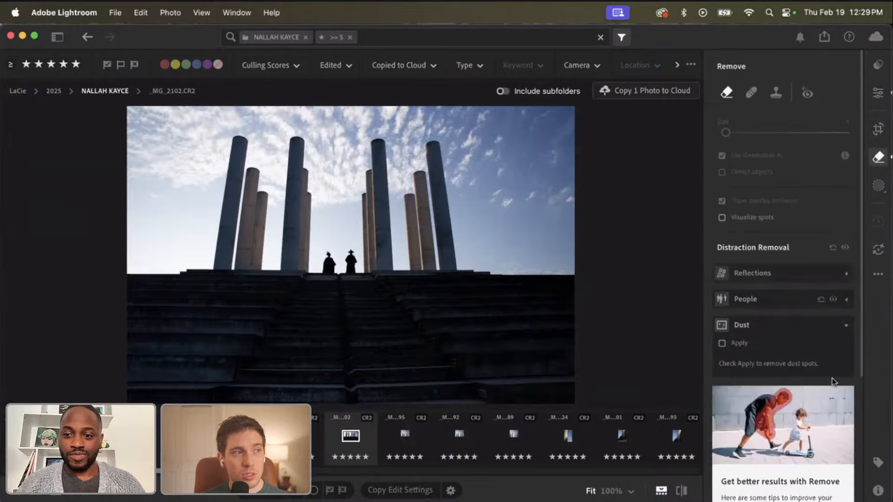
pyautogui.click(739, 345)
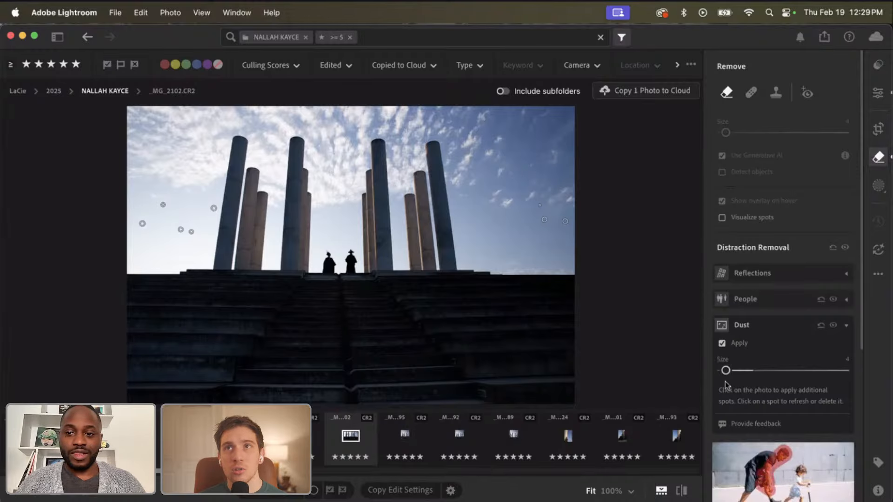
pyautogui.moveTo(730, 372); pyautogui.dragTo(728, 372)
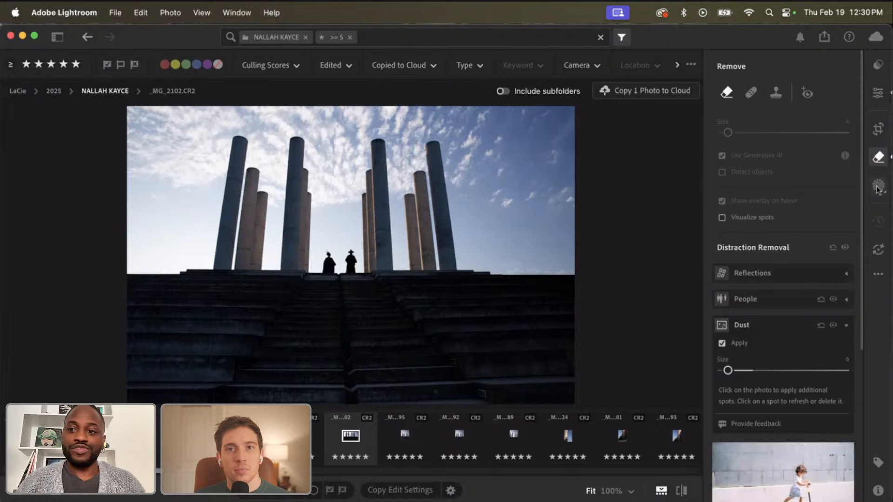
# Check the sky beside the columns, and reduce Contrast to +5 and set Blacks to -6.
pyautogui.click(877, 93)
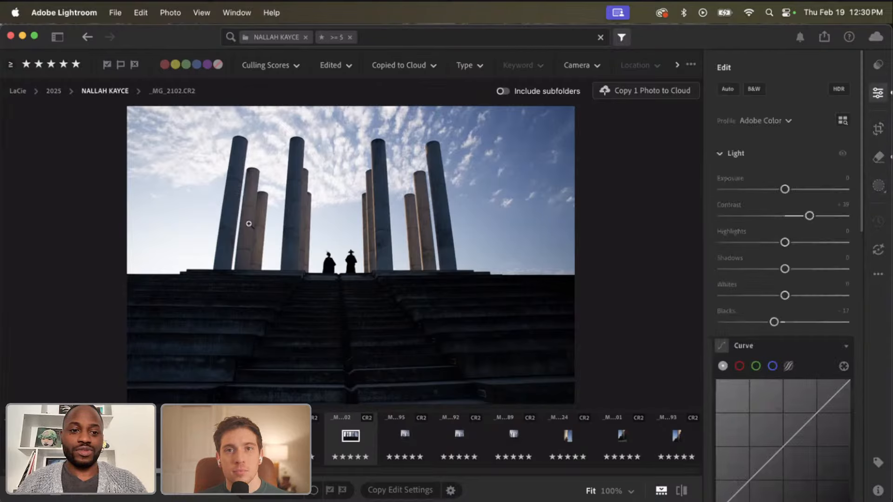
pyautogui.click(212, 222)
pyautogui.moveTo(213, 233); pyautogui.dragTo(319, 353)
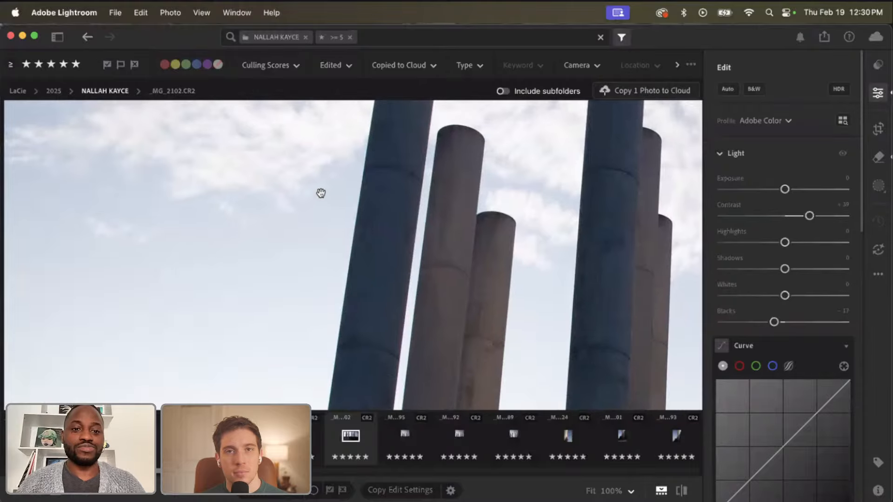
pyautogui.click(321, 193)
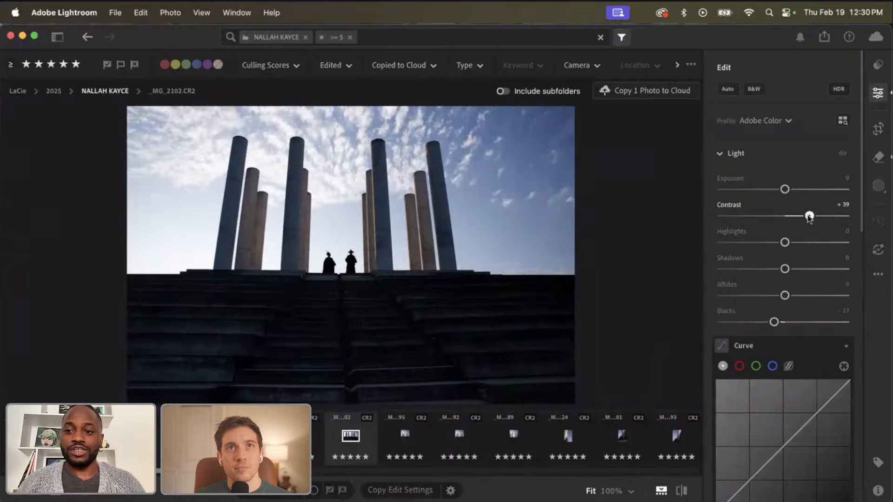
pyautogui.moveTo(809, 216); pyautogui.dragTo(788, 216)
pyautogui.moveTo(774, 322); pyautogui.dragTo(781, 322)
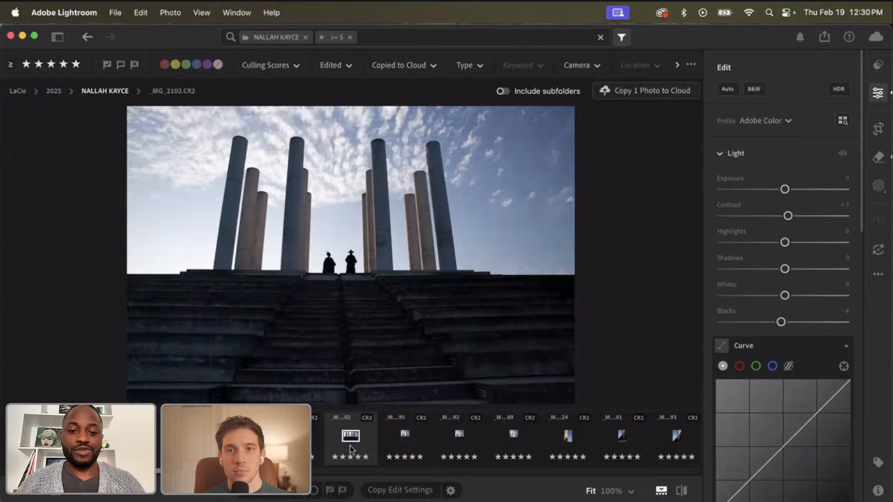
# Open the edited _MG_2102 in Photoshop and duplicate its Background layer.
pyautogui.rightClick(350, 445)
pyautogui.moveTo(428, 393)
pyautogui.click(547, 393)
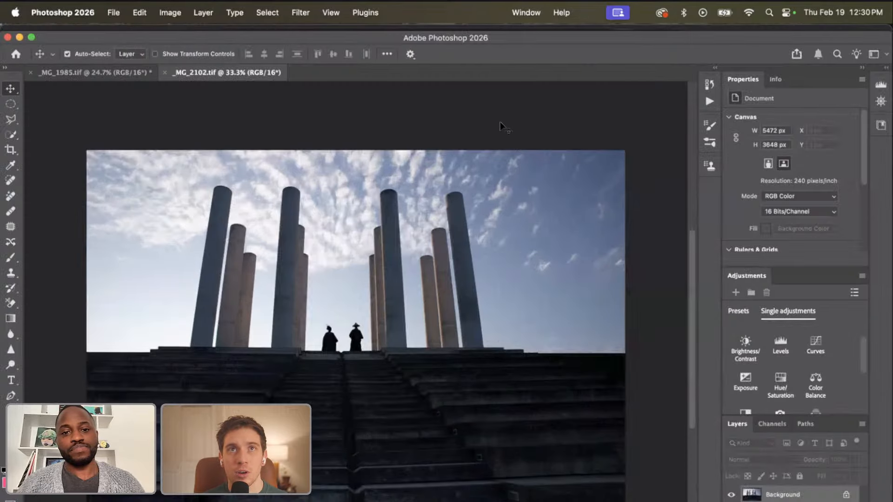
pyautogui.press('super+j')
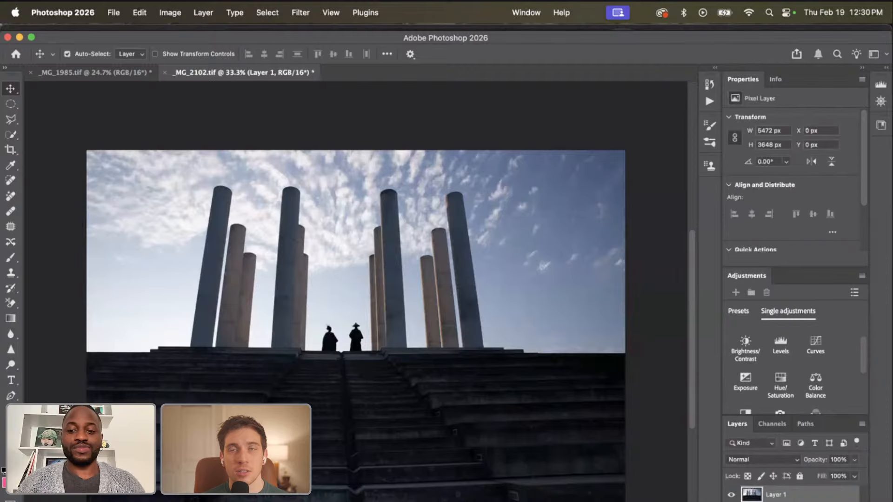
# Scale the duplicate layer to about 115%, rotate it about -0.47°, and reposition it to level and center the steps and figures.
pyautogui.press('super+t')
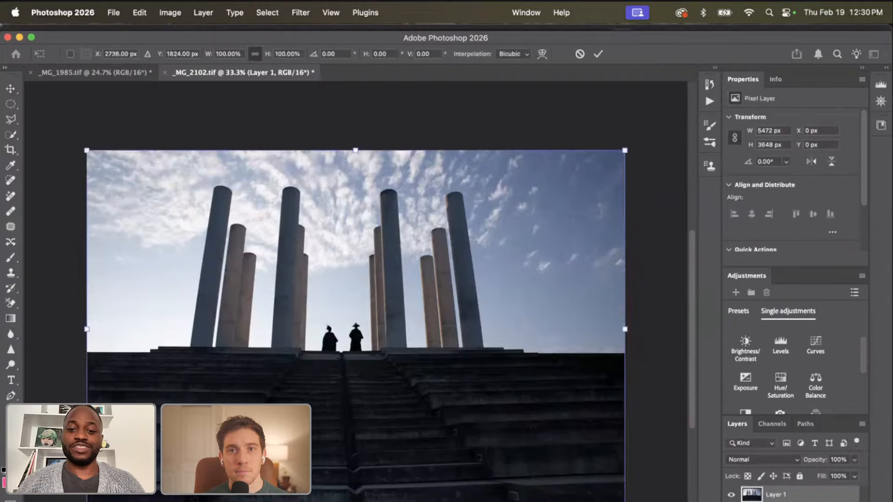
pyautogui.moveTo(625, 501); pyautogui.dragTo(656, 501)
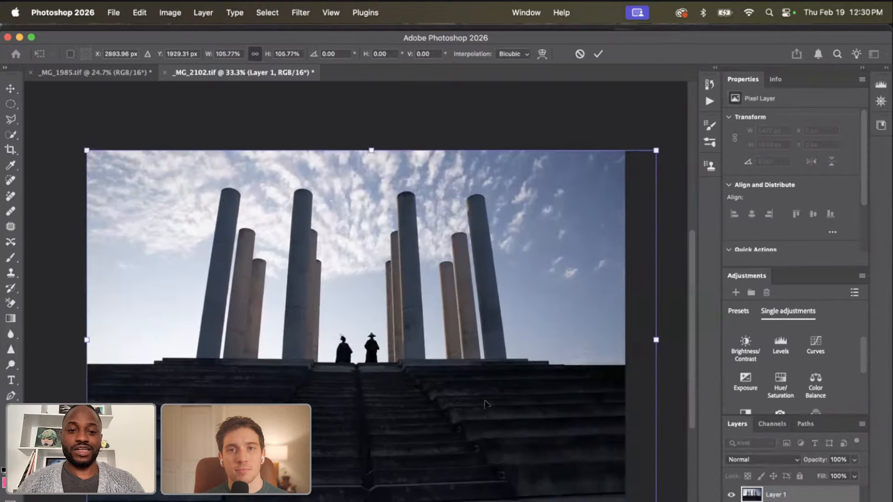
pyautogui.moveTo(485, 403); pyautogui.dragTo(483, 395)
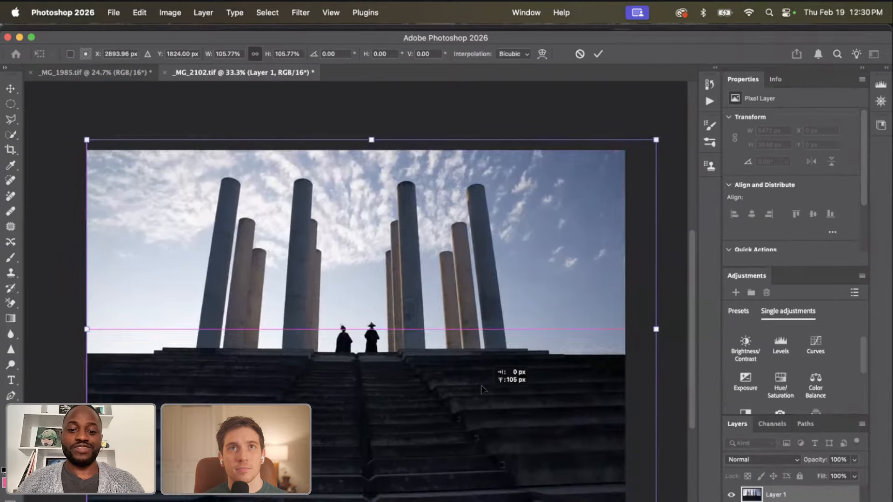
pyautogui.moveTo(670, 501); pyautogui.dragTo(671, 500)
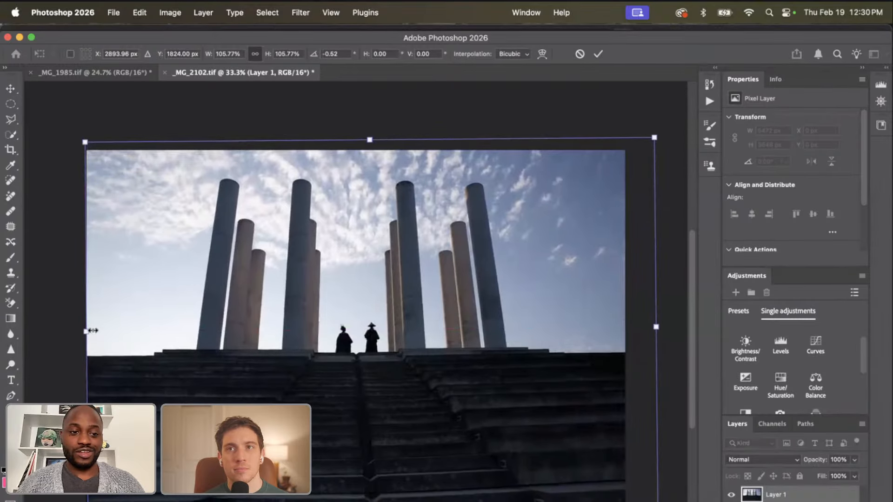
pyautogui.moveTo(80, 331); pyautogui.dragTo(33, 324)
pyautogui.moveTo(411, 370)
pyautogui.mouseDown()
pyautogui.moveTo(439, 370)
pyautogui.moveTo(429, 372)
pyautogui.mouseUp()
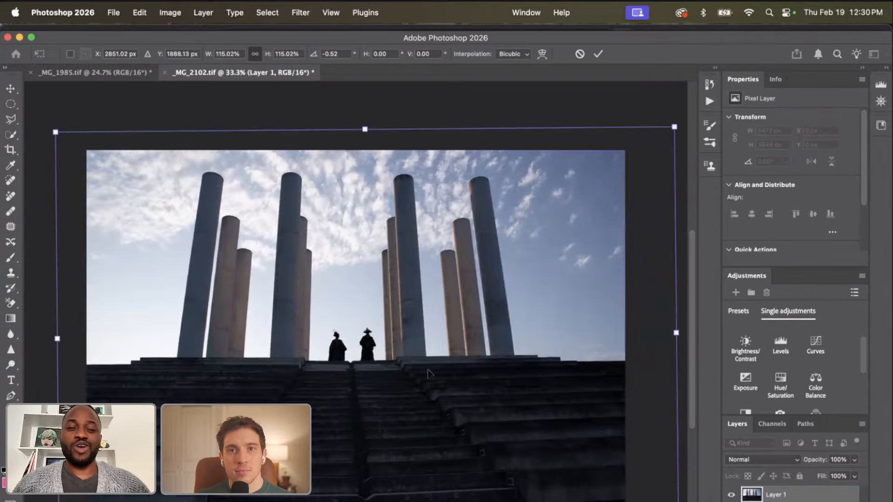
pyautogui.moveTo(398, 377)
pyautogui.mouseDown()
pyautogui.moveTo(411, 379)
pyautogui.moveTo(399, 378)
pyautogui.moveTo(404, 387)
pyautogui.mouseUp()
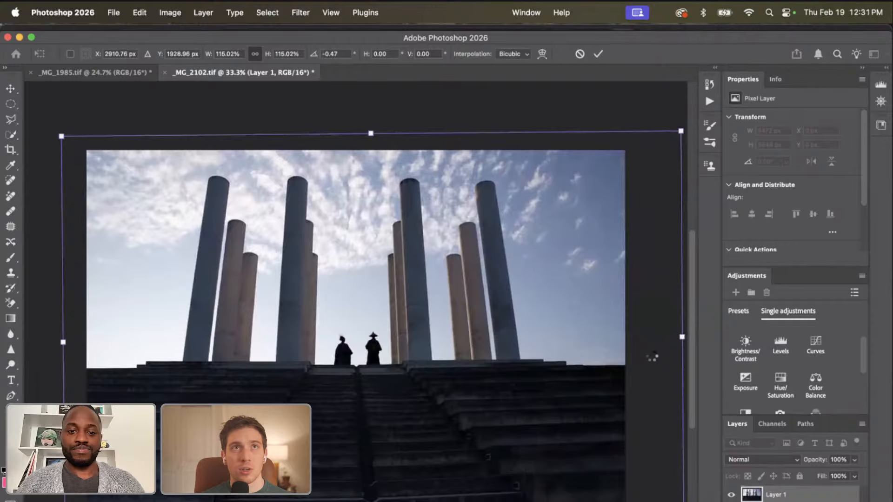
pyautogui.press('Return')
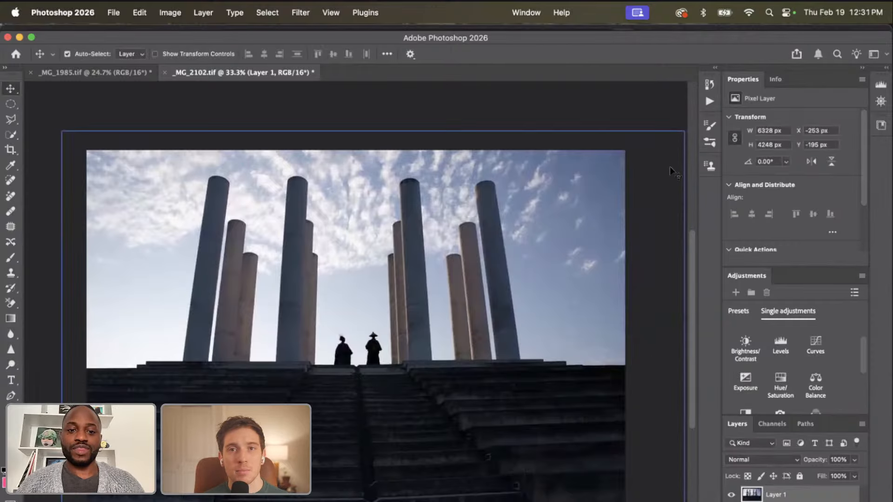
# Merge the transformed layer down into the Background and review the whole photo.
pyautogui.hscroll(-3, 670, 167)
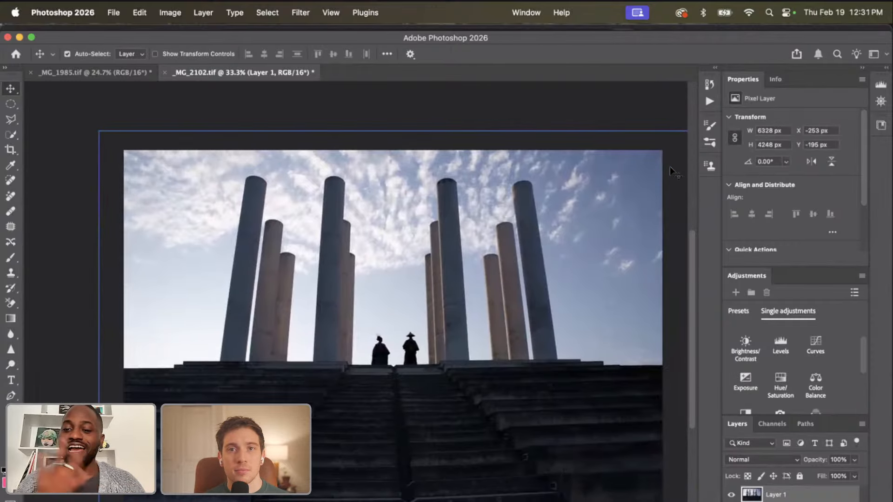
pyautogui.press('super+e')
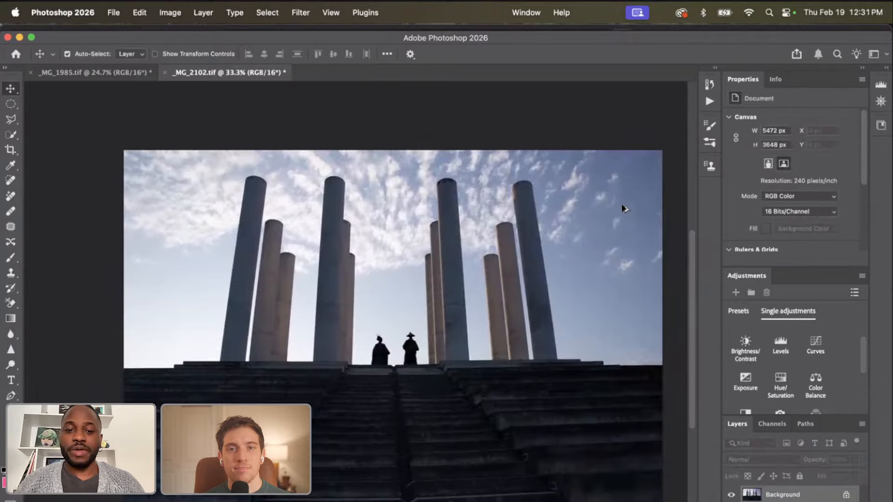
pyautogui.scroll(-3, 623, 208)
pyautogui.scroll(3, 623, 208)
pyautogui.scroll(-2, 623, 208)
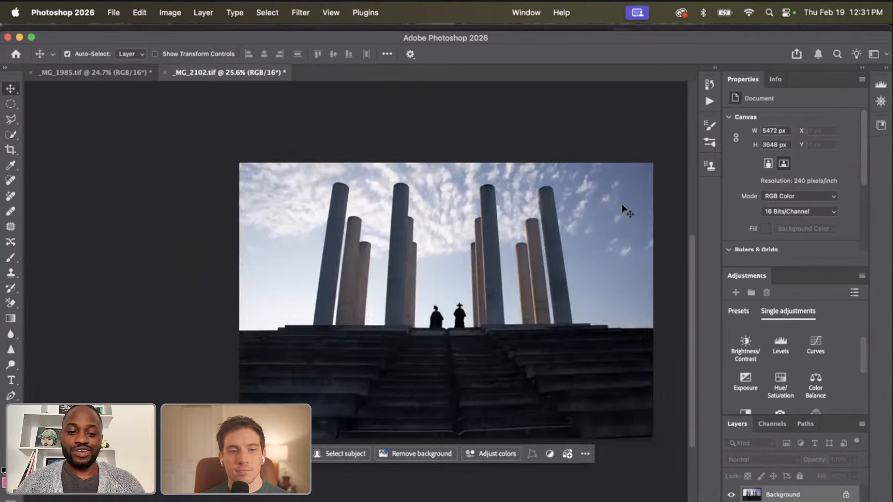
# Undo the layer merge and free-transform Layer 1 to about 98% scale, repositioning it over the canvas with a slight rotation.
pyautogui.press('super+z')
pyautogui.press('super+t')
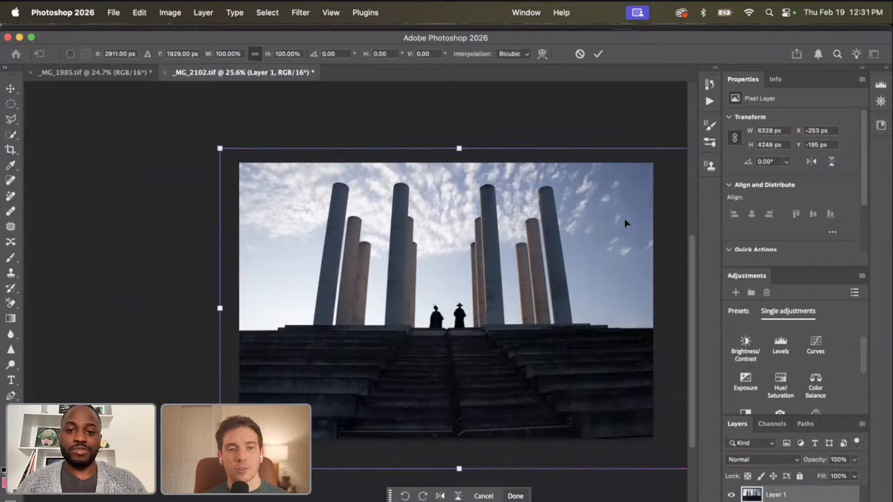
pyautogui.hscroll(2, 585, 268)
pyautogui.moveTo(665, 308); pyautogui.dragTo(650, 309)
pyautogui.moveTo(339, 343); pyautogui.dragTo(345, 343)
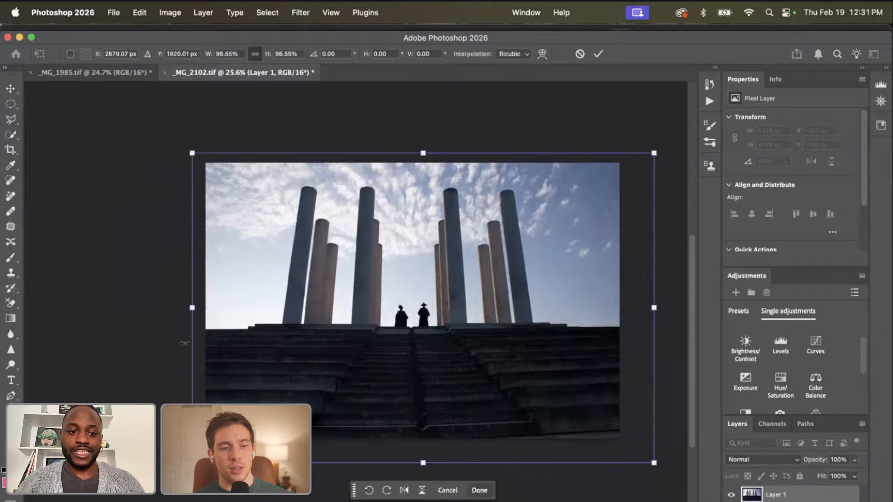
pyautogui.moveTo(452, 370); pyautogui.dragTo(452, 376)
pyautogui.moveTo(653, 492); pyautogui.dragTo(650, 497)
pyautogui.moveTo(652, 467); pyautogui.dragTo(662, 473)
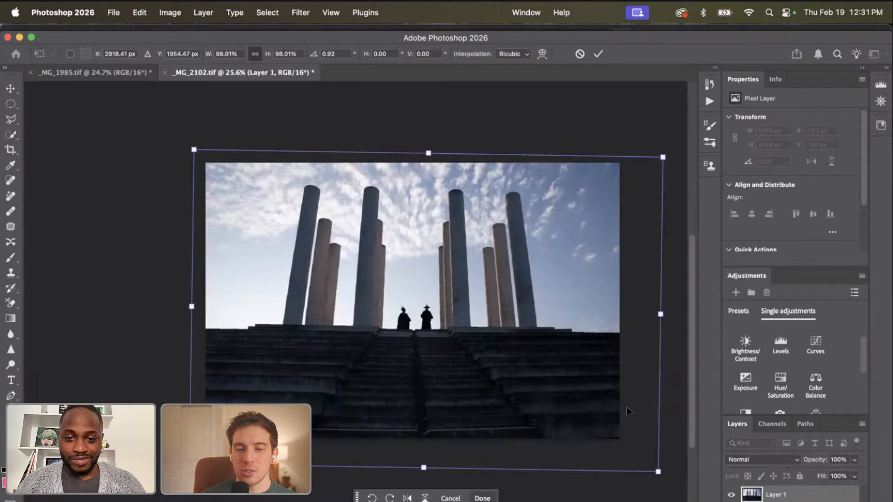
# Fine-tune the layer's rotation and position to level the steps and center the figures, and merge it into the Background.
pyautogui.moveTo(625, 411); pyautogui.dragTo(622, 409)
pyautogui.moveTo(655, 495); pyautogui.dragTo(657, 490)
pyautogui.moveTo(555, 353); pyautogui.dragTo(557, 355)
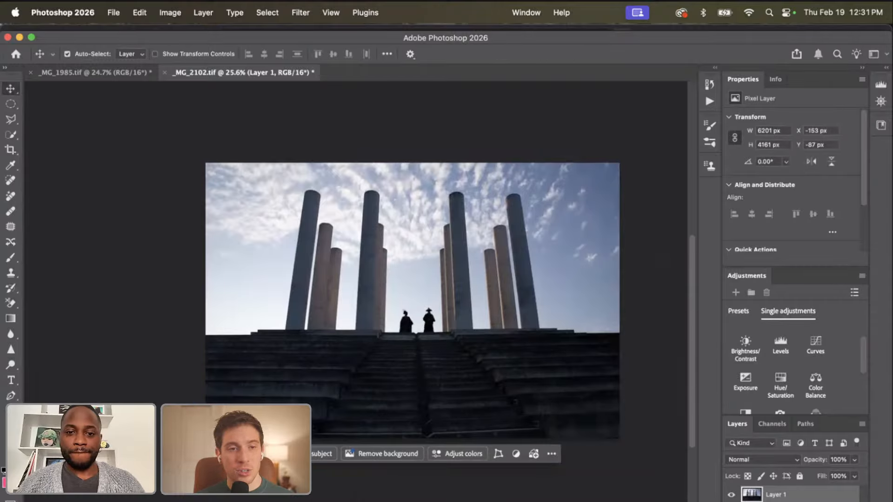
pyautogui.press('super+e')
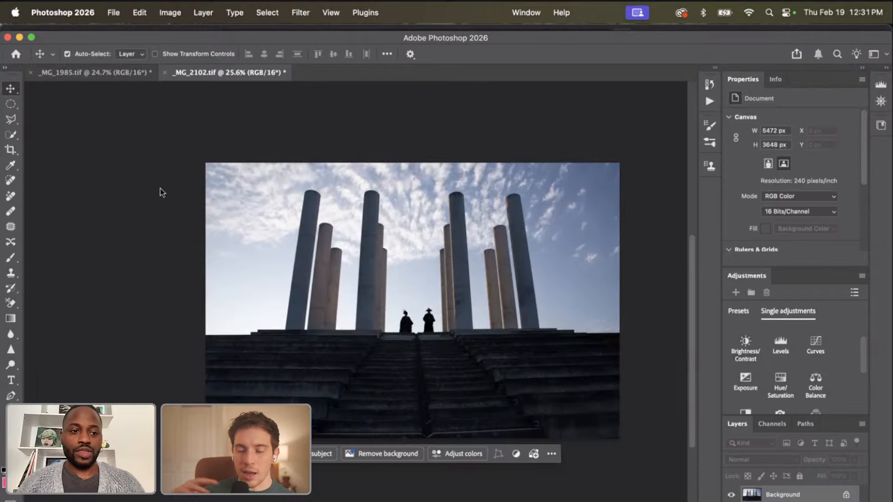
# Activate the Gradient tool and expand the Resource Boy Sunset Gradients set in its presets.
pyautogui.click(11, 319)
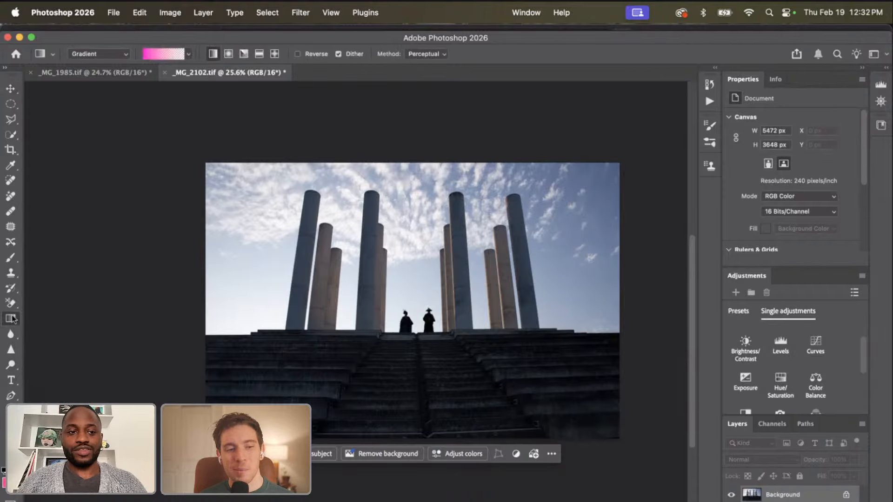
pyautogui.click(152, 54)
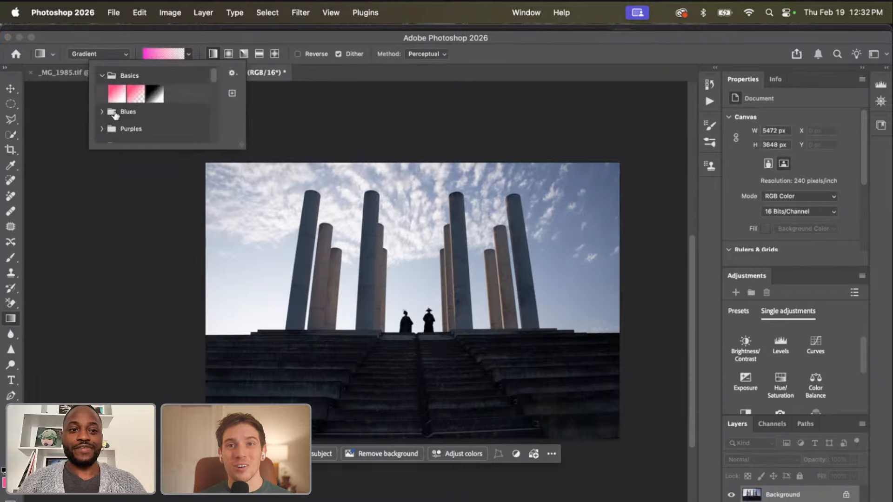
pyautogui.click(102, 76)
pyautogui.scroll(-5, 110, 115)
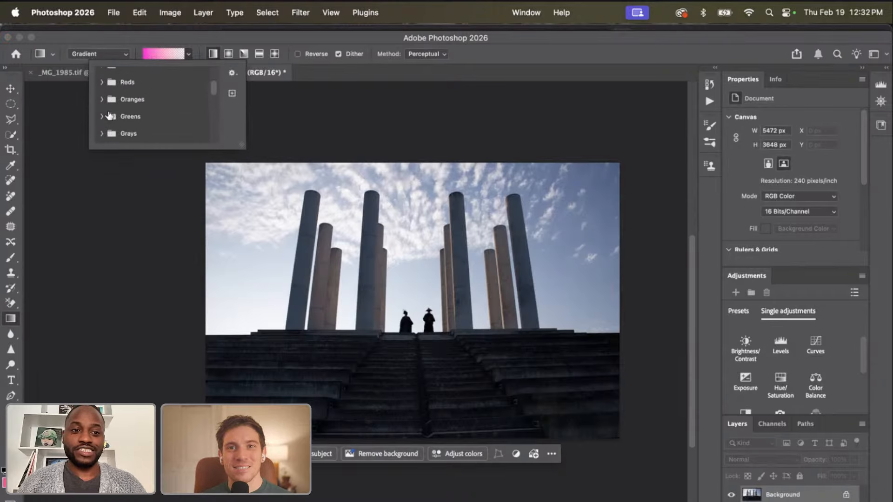
pyautogui.scroll(-4, 110, 115)
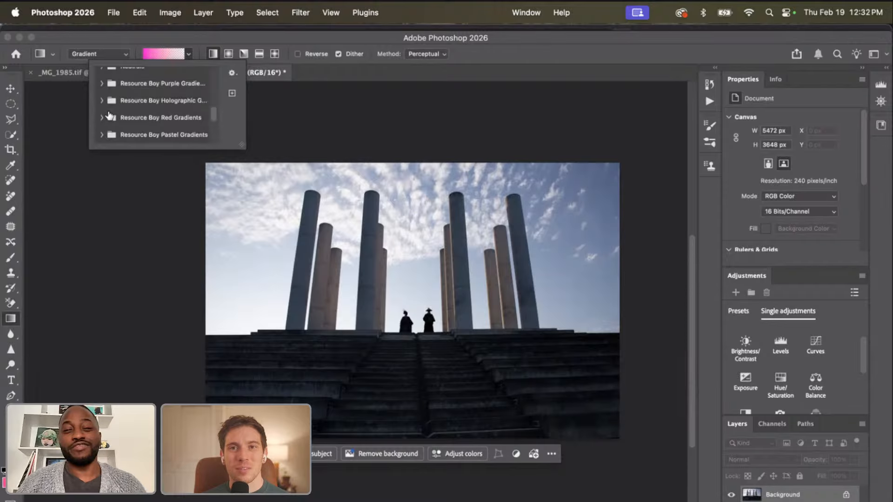
pyautogui.scroll(-2, 110, 115)
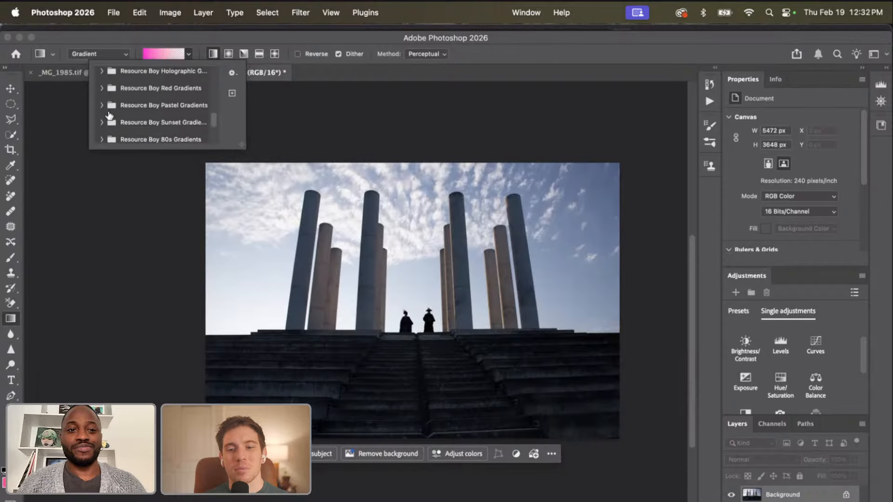
pyautogui.scroll(-2, 110, 114)
pyautogui.click(102, 97)
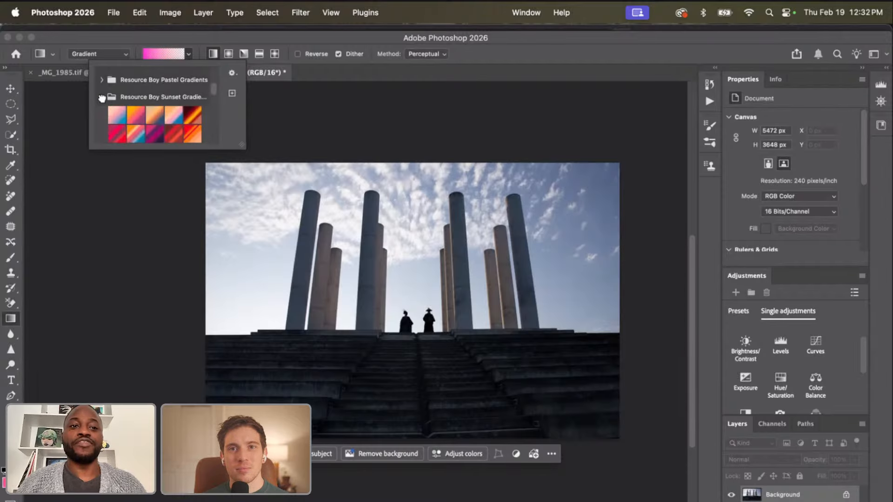
# Choose the RB Sunset Gradient 01 preset from the Resource Boy Sunset Gradients set.
pyautogui.click(102, 97)
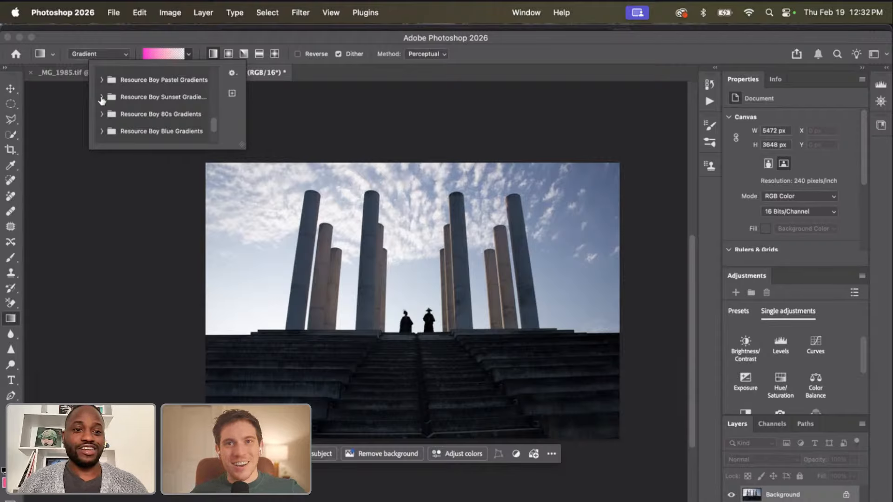
pyautogui.scroll(1, 115, 112)
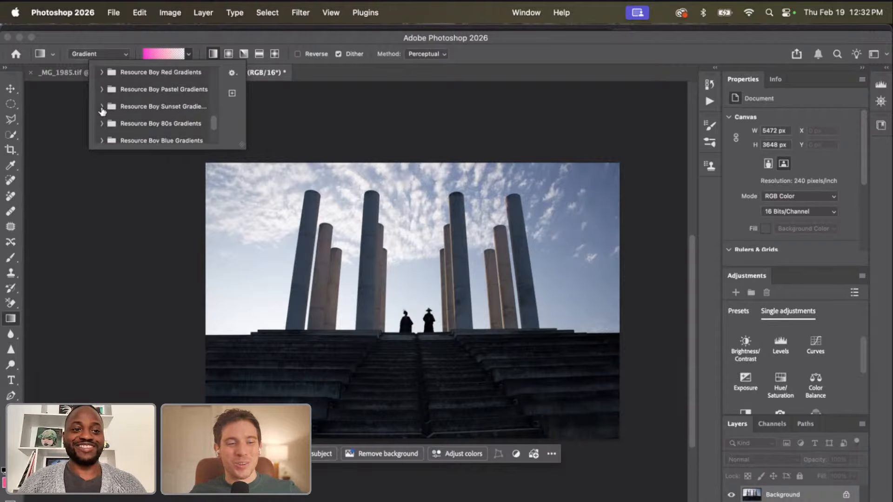
pyautogui.click(102, 109)
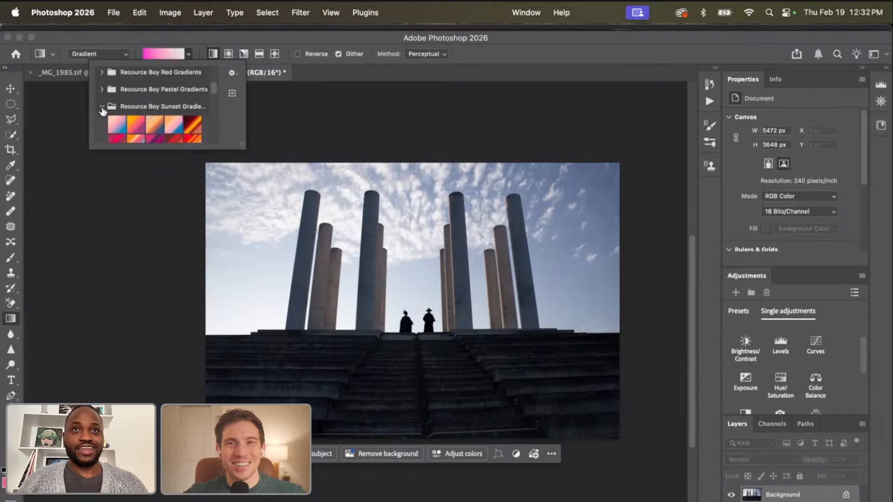
pyautogui.click(101, 107)
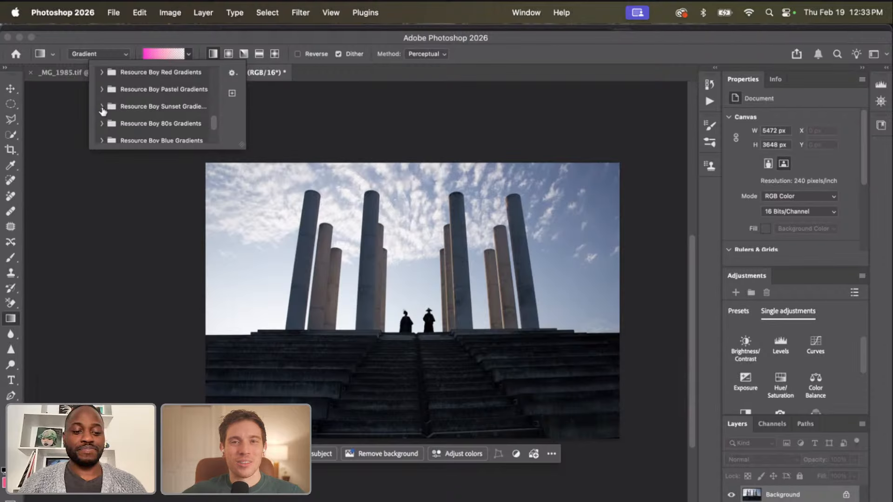
pyautogui.click(101, 107)
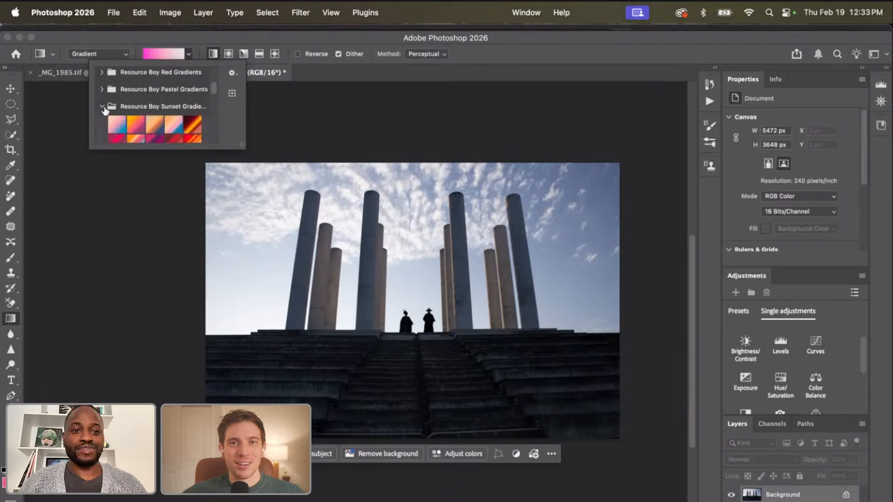
pyautogui.click(117, 129)
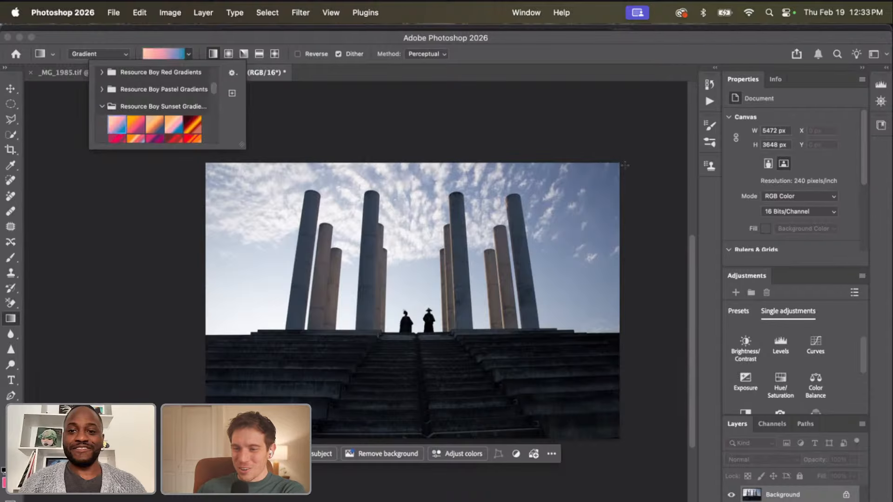
# Draw a vertical linear gradient over the photo at about 75% scale and set its blend mode to Linear Burn.
pyautogui.moveTo(636, 168); pyautogui.dragTo(636, 375)
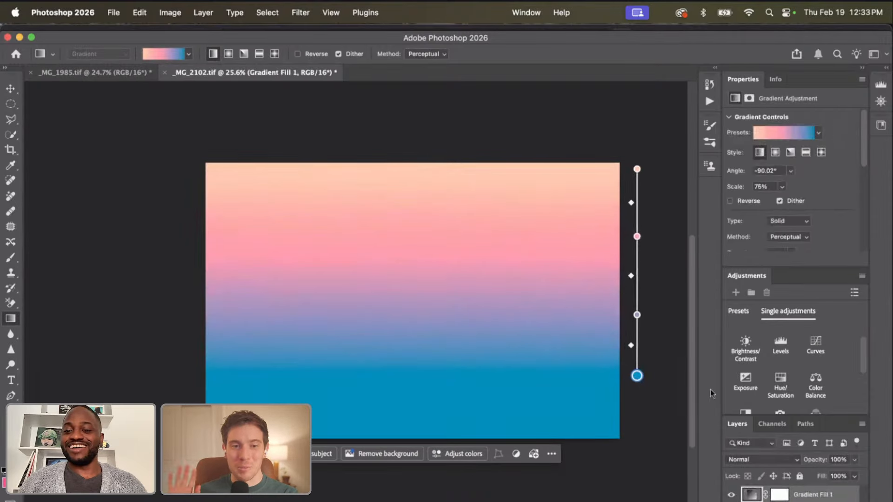
pyautogui.click(774, 461)
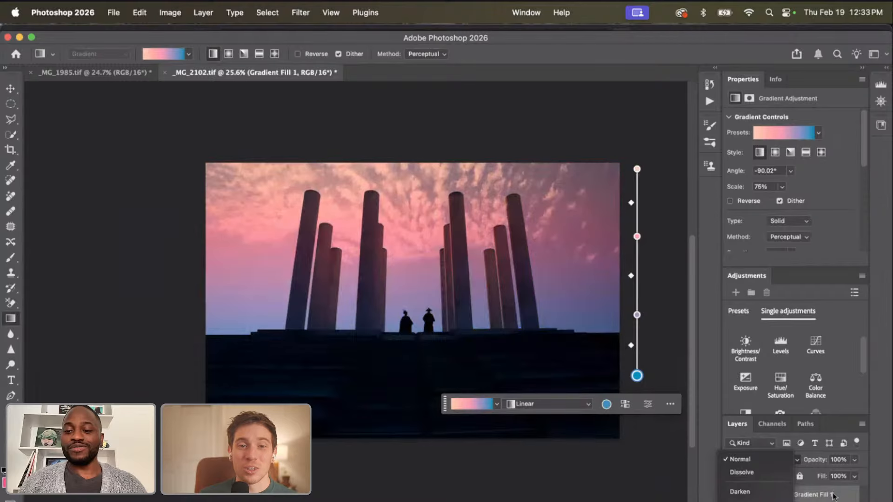
pyautogui.click(833, 495)
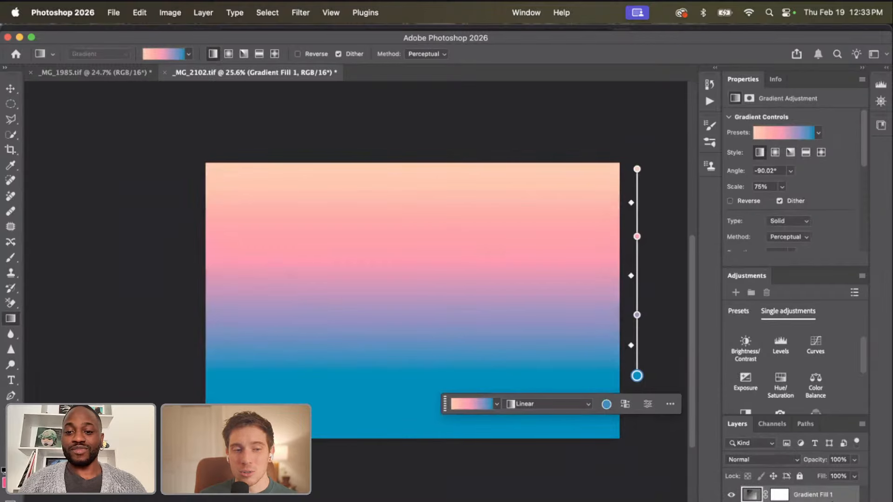
pyautogui.click(785, 461)
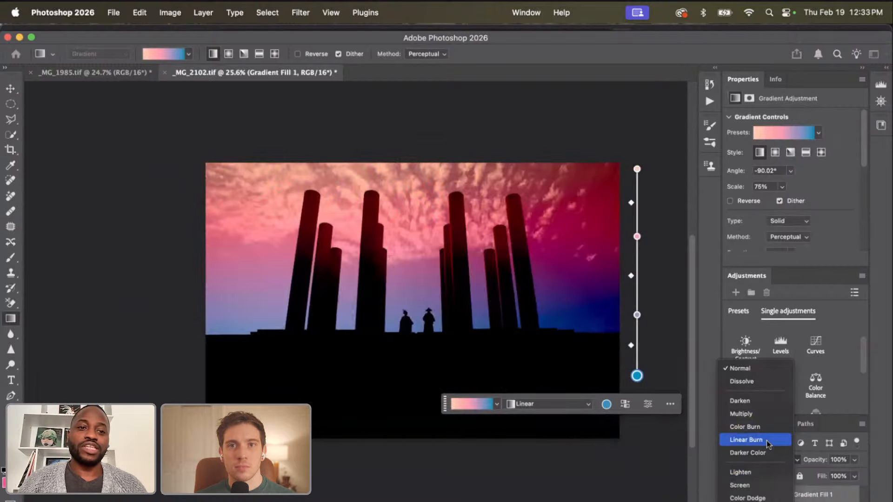
pyautogui.click(766, 444)
# Try other sunset presets on the fill, apply the orange-to-blue one, and extend the gradient to about 82% scale.
pyautogui.click(151, 56)
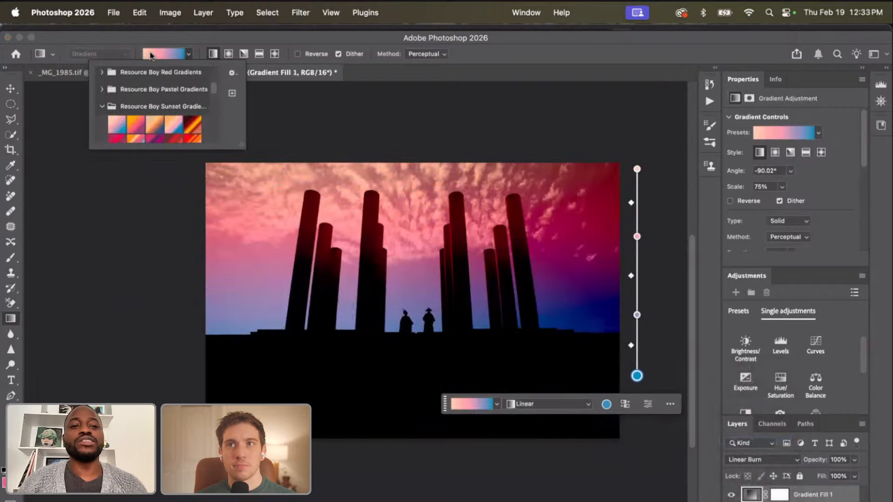
pyautogui.click(141, 125)
pyautogui.click(115, 119)
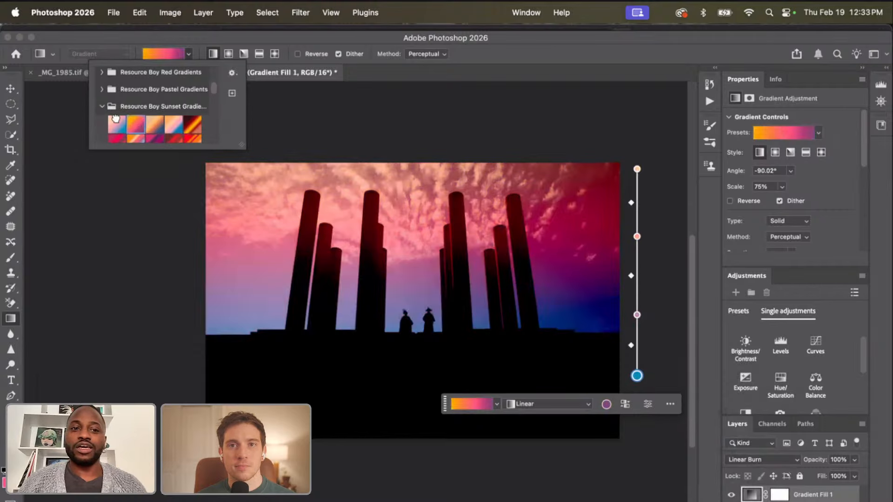
pyautogui.scroll(-3, 155, 125)
pyautogui.click(151, 94)
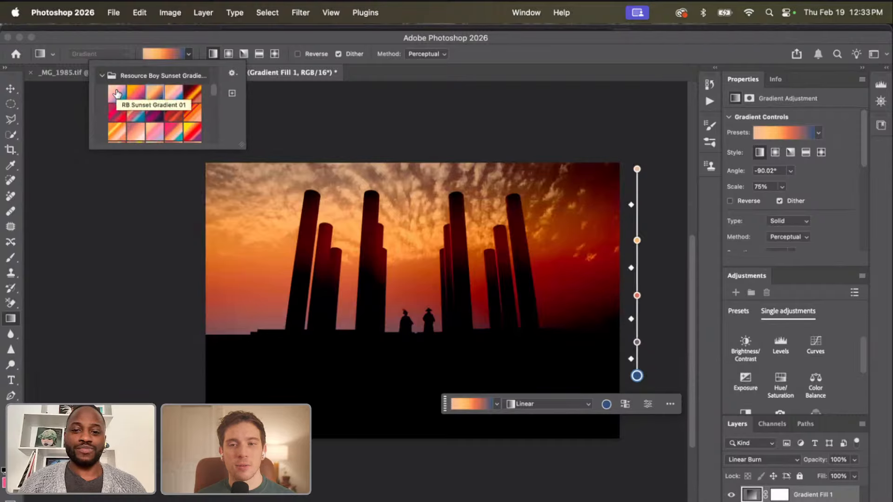
pyautogui.moveTo(640, 377); pyautogui.dragTo(635, 395)
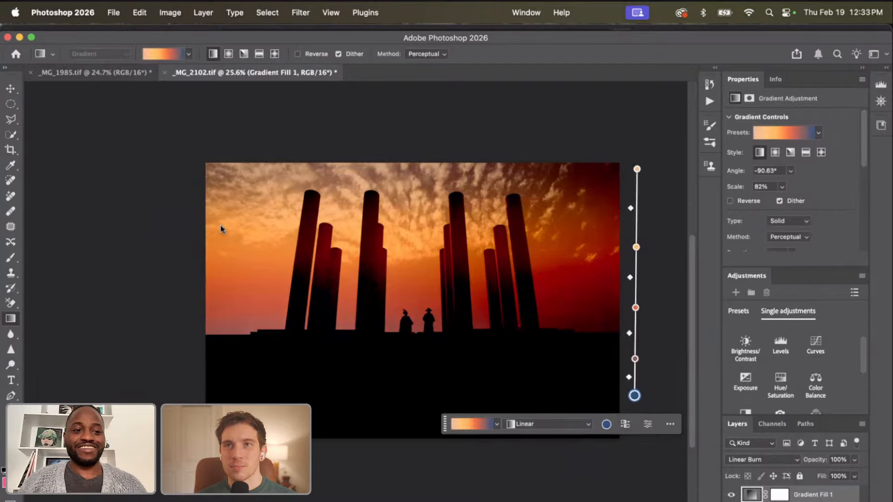
# Delete the gradient fill layer.
pyautogui.click(9, 90)
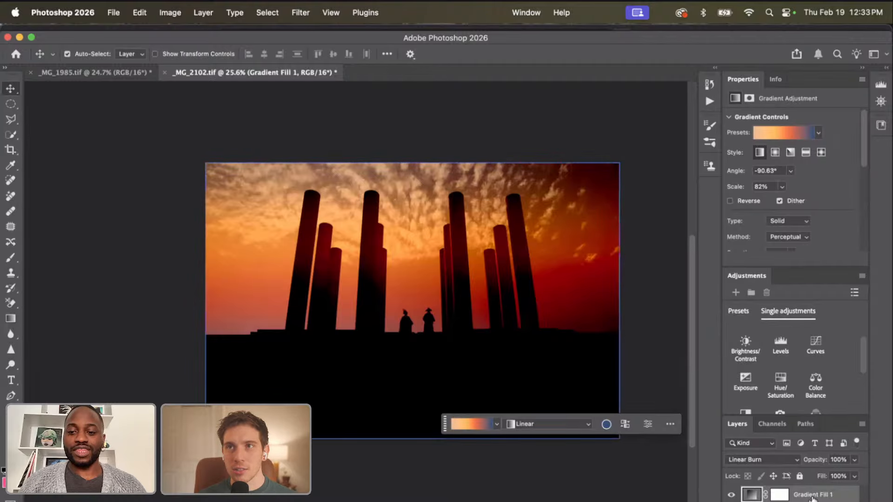
pyautogui.press('Delete')
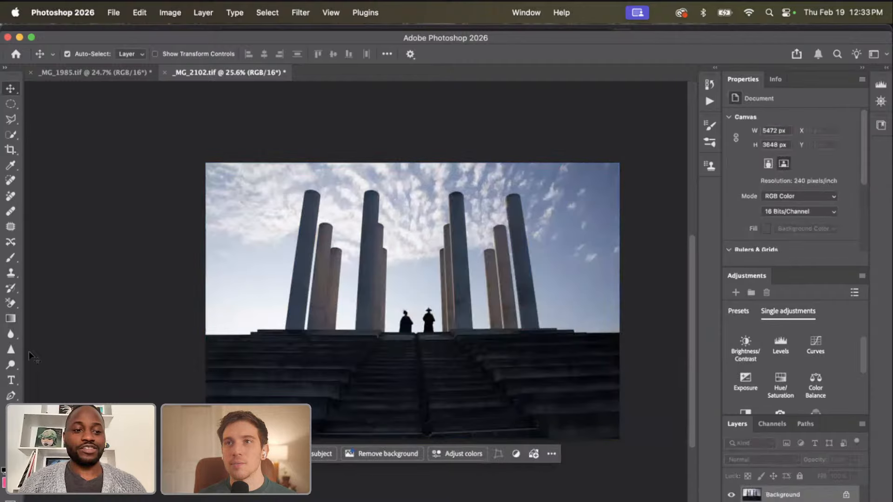
# Draw a new vertical linear gradient over the photo, blend it with Linear Burn, and extend it to about 86% scale.
pyautogui.click(10, 319)
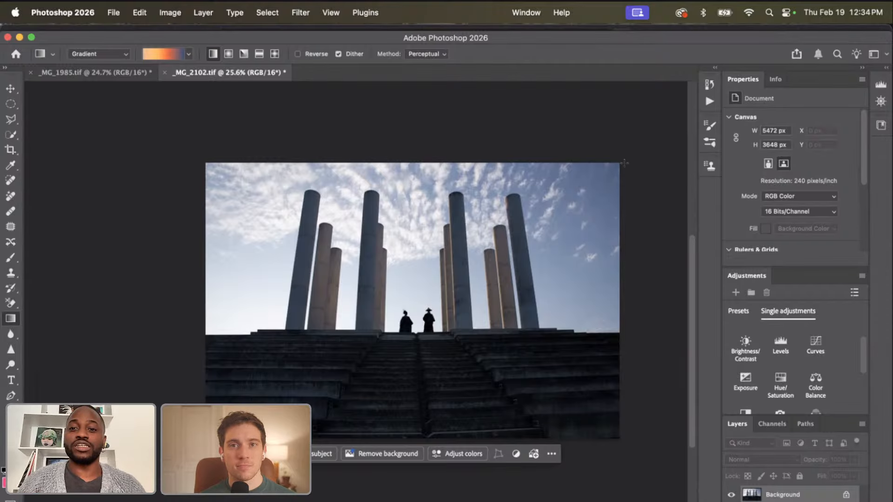
pyautogui.moveTo(624, 164); pyautogui.dragTo(626, 347)
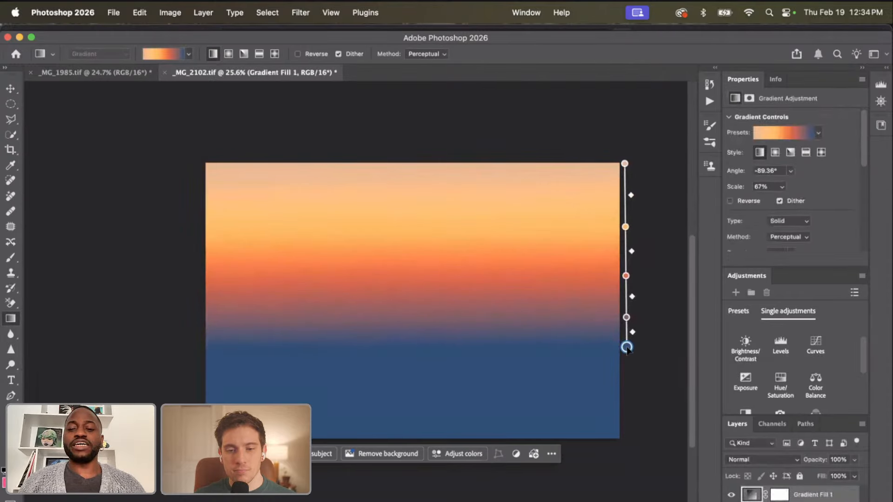
pyautogui.click(775, 460)
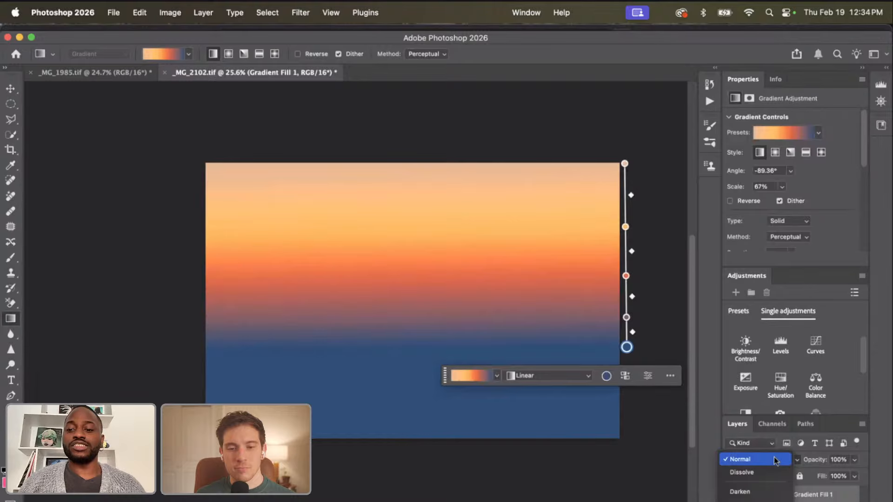
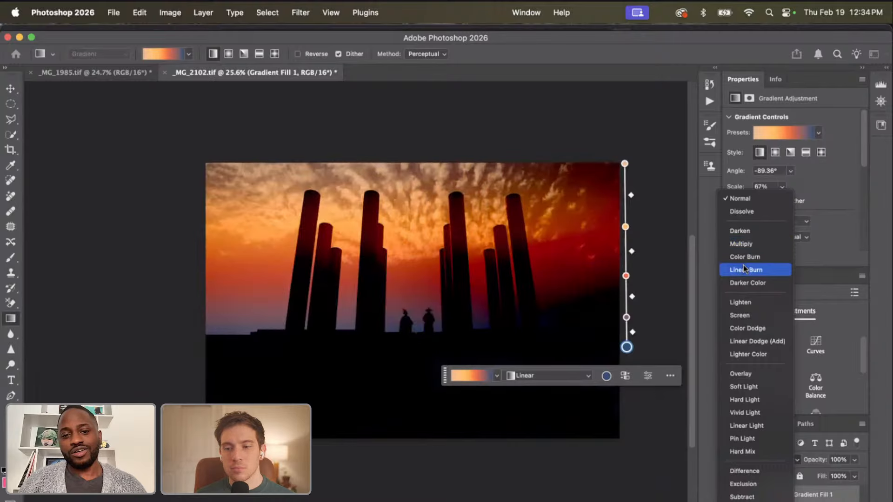
pyautogui.click(743, 265)
pyautogui.moveTo(626, 347); pyautogui.dragTo(628, 400)
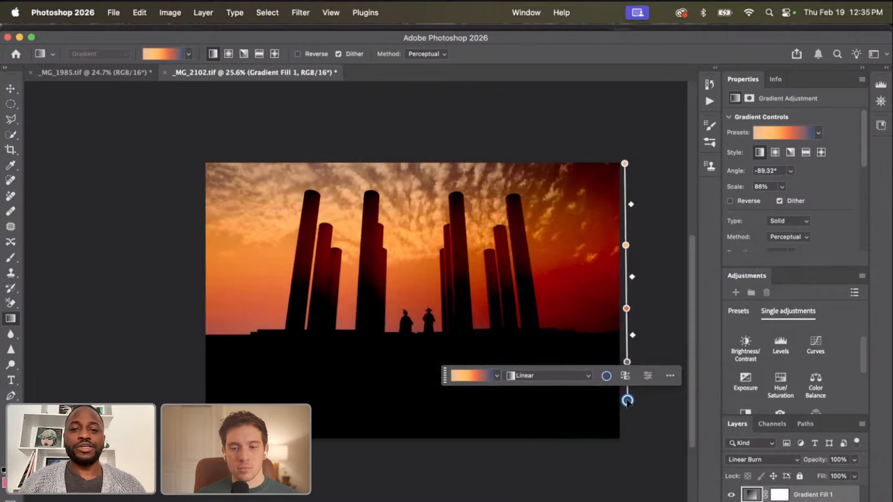
# Try the light-orange-to-brown sunset preset on the gradient fill.
pyautogui.click(153, 56)
pyautogui.scroll(-2, 178, 116)
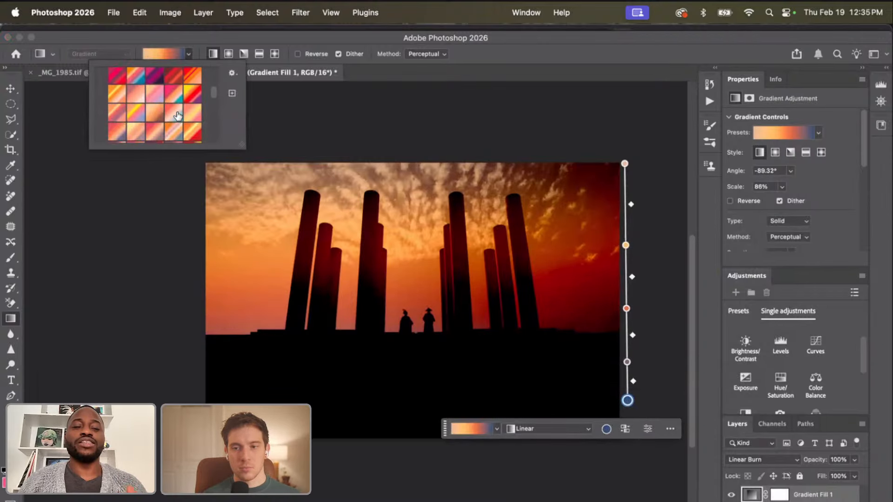
pyautogui.click(156, 116)
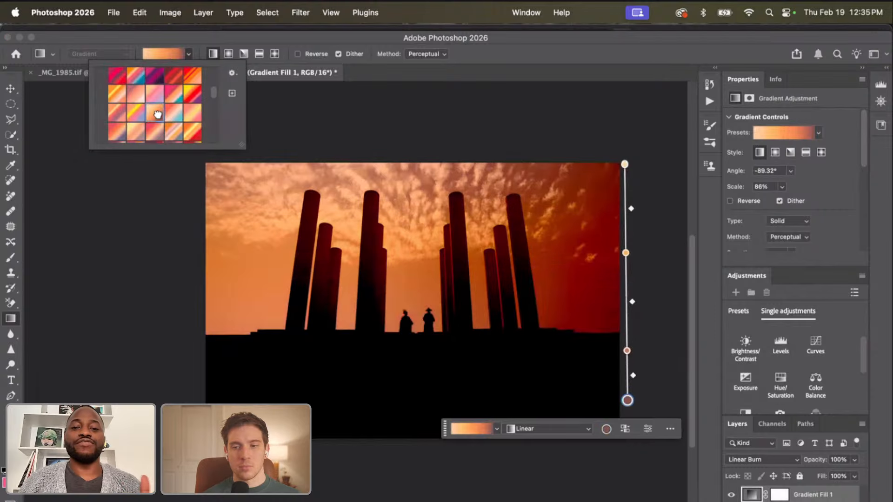
# Try the pink-to-navy sunset preset on the fill, and replace it with the red-orange-to-teal one.
pyautogui.scroll(-2, 158, 118)
pyautogui.scroll(-3, 155, 114)
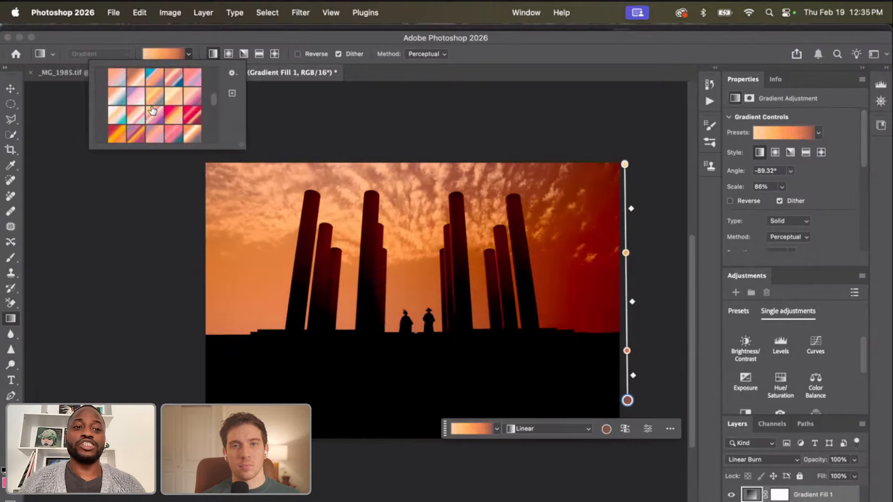
pyautogui.scroll(-2, 153, 110)
pyautogui.scroll(1, 152, 110)
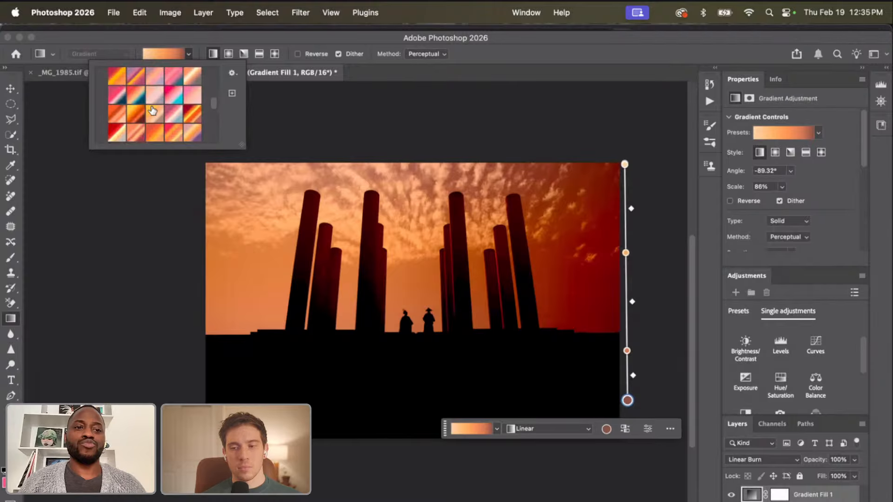
pyautogui.scroll(1, 129, 113)
pyautogui.click(118, 114)
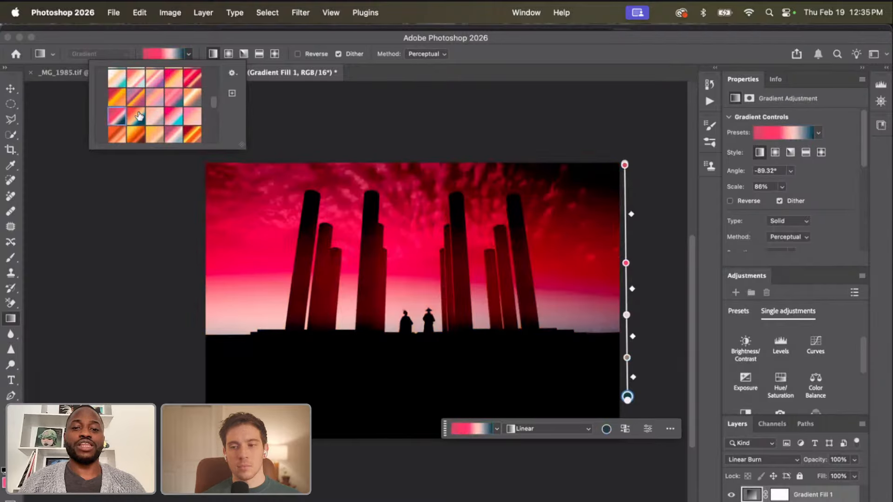
pyautogui.click(140, 115)
# Apply the peach-pink-to-blue Resource Boy sunset preset and try the gradient with its colors reversed.
pyautogui.scroll(8, 156, 112)
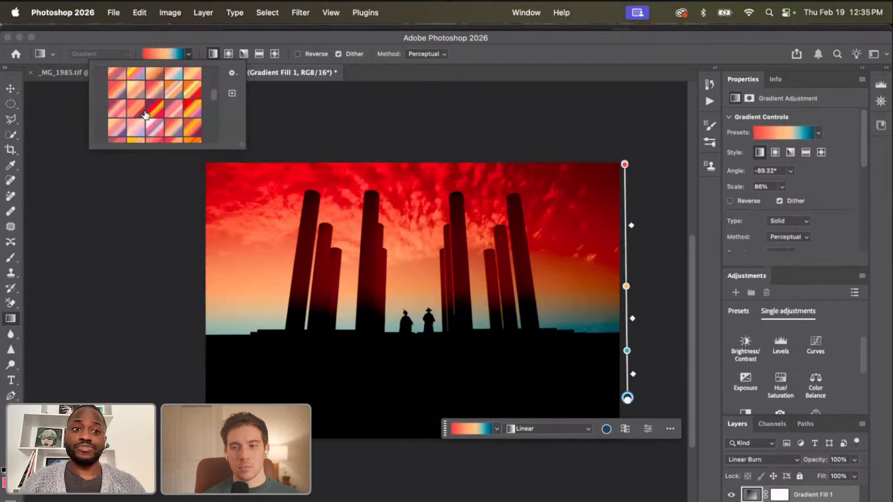
pyautogui.scroll(4, 146, 115)
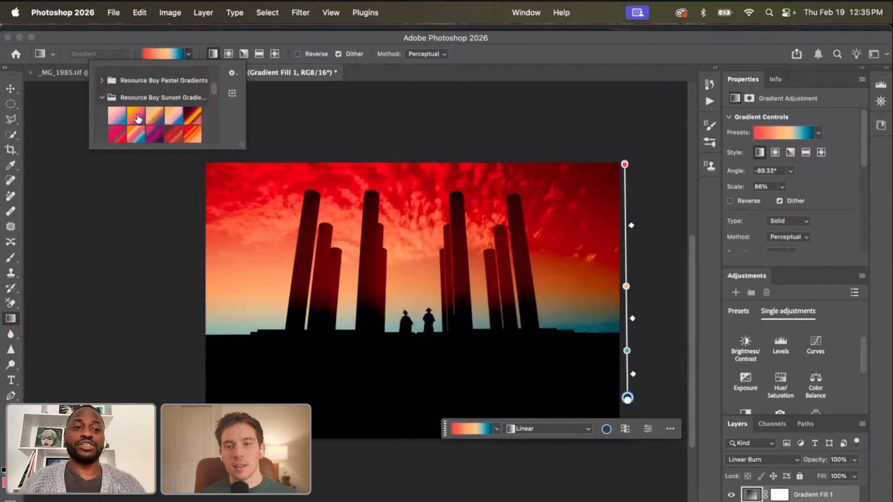
pyautogui.click(136, 115)
pyautogui.click(118, 116)
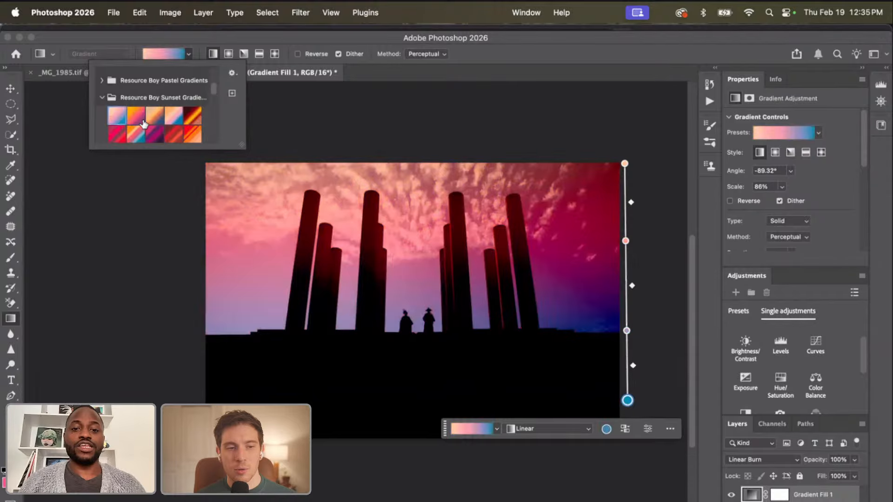
pyautogui.scroll(-3, 168, 124)
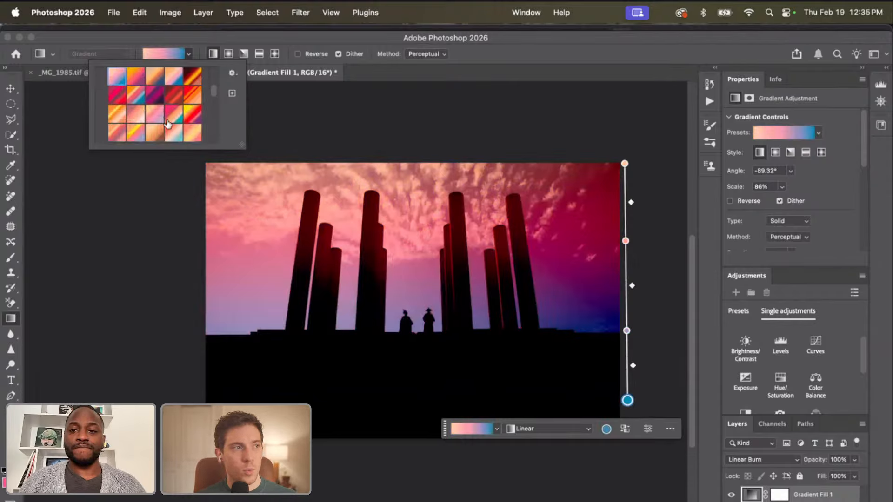
pyautogui.click(743, 202)
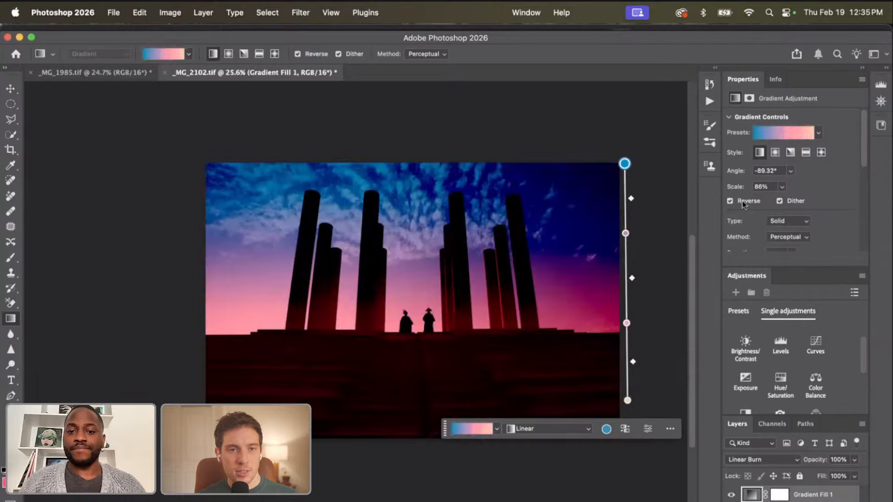
pyautogui.click(743, 203)
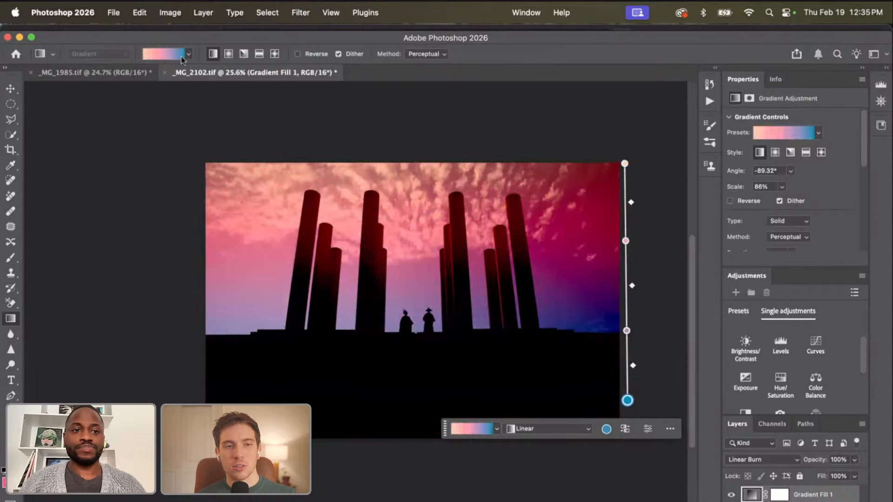
# Try the red-yellow-blue sunset preset on the gradient fill.
pyautogui.click(802, 134)
pyautogui.scroll(-5, 822, 192)
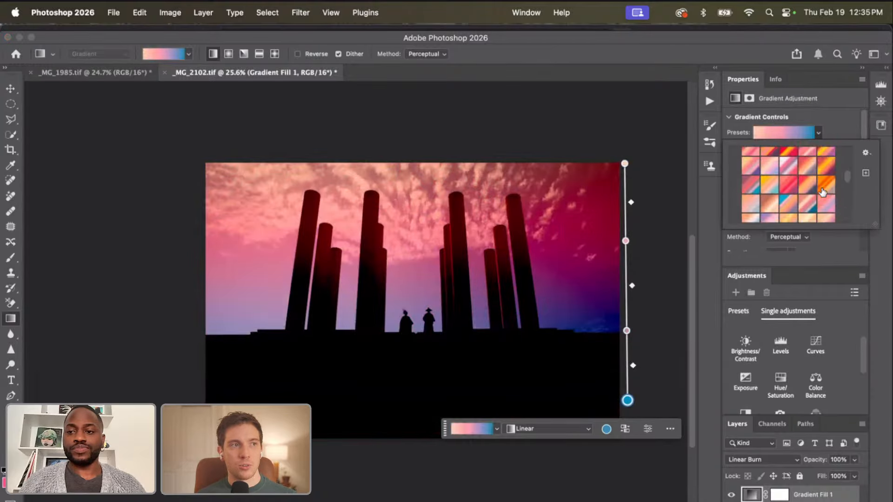
pyautogui.scroll(-8, 822, 191)
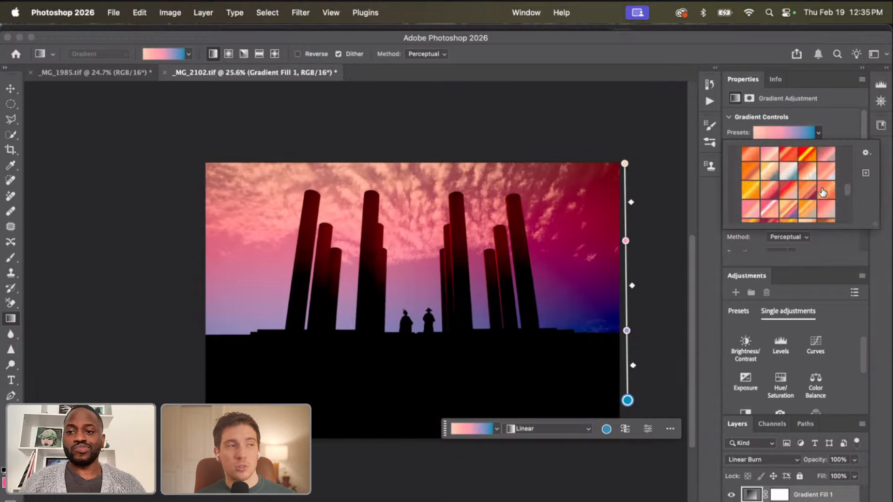
pyautogui.scroll(-8, 822, 191)
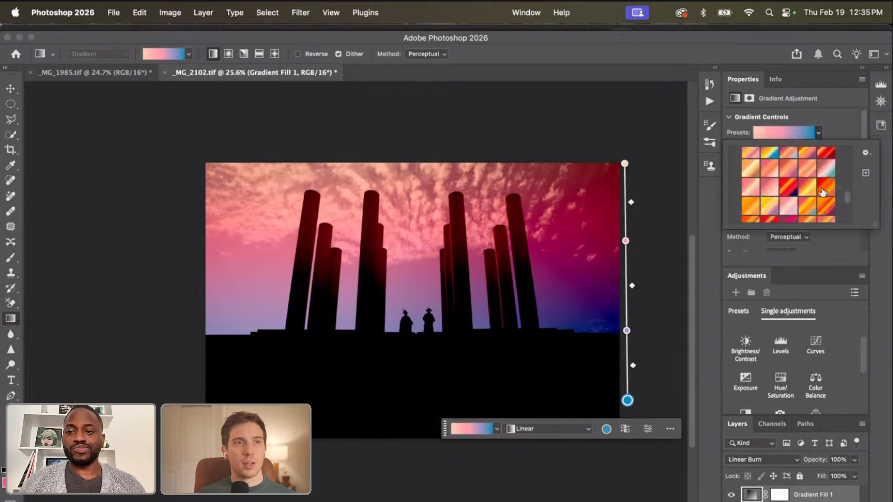
pyautogui.click(771, 159)
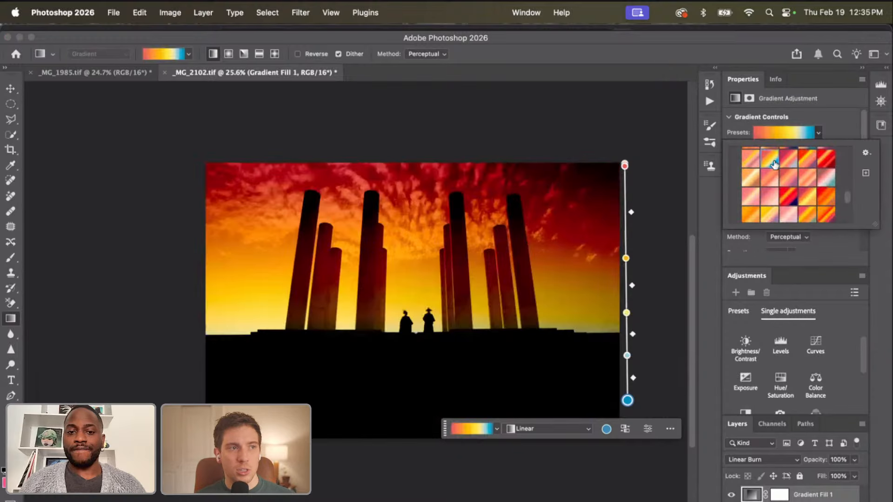
# Try the orange-red-to-blue sunset preset on the fill, and replace it with the all-orange one.
pyautogui.scroll(-6, 790, 194)
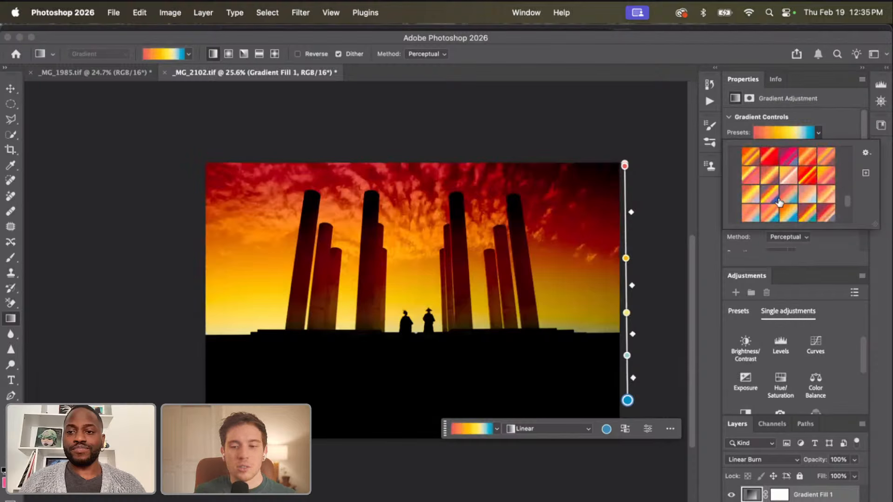
pyautogui.scroll(-5, 794, 200)
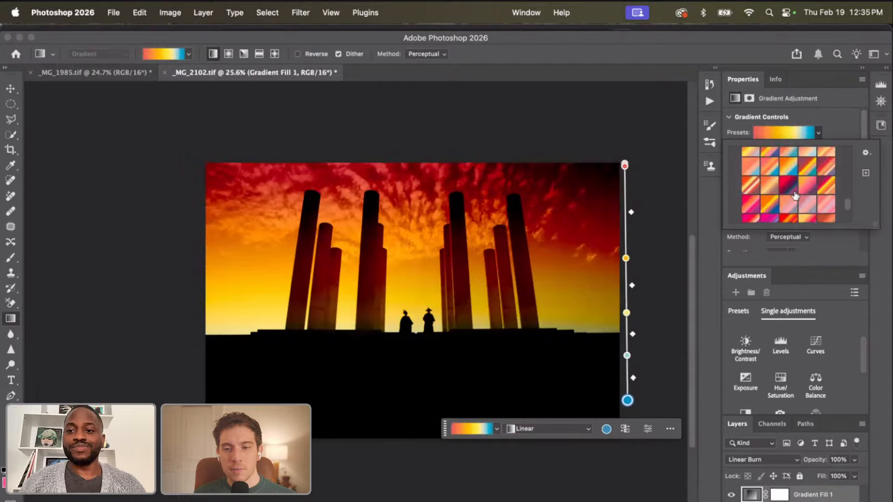
pyautogui.scroll(-3, 771, 191)
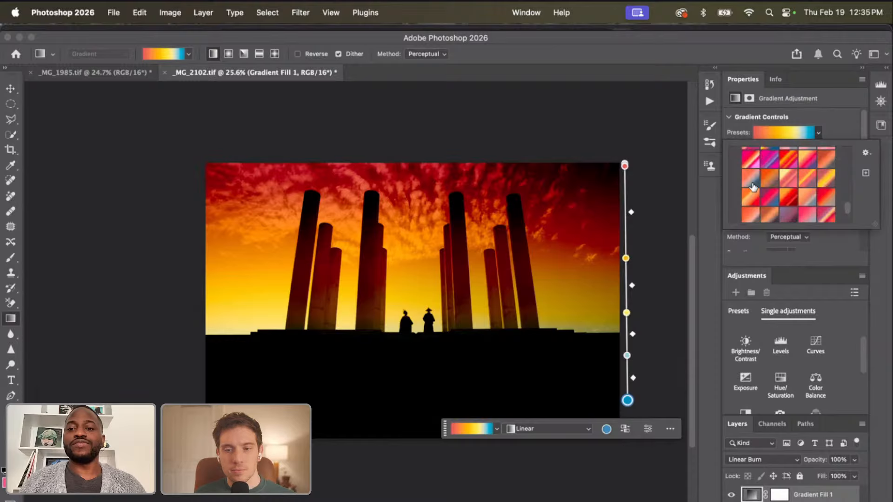
pyautogui.click(750, 181)
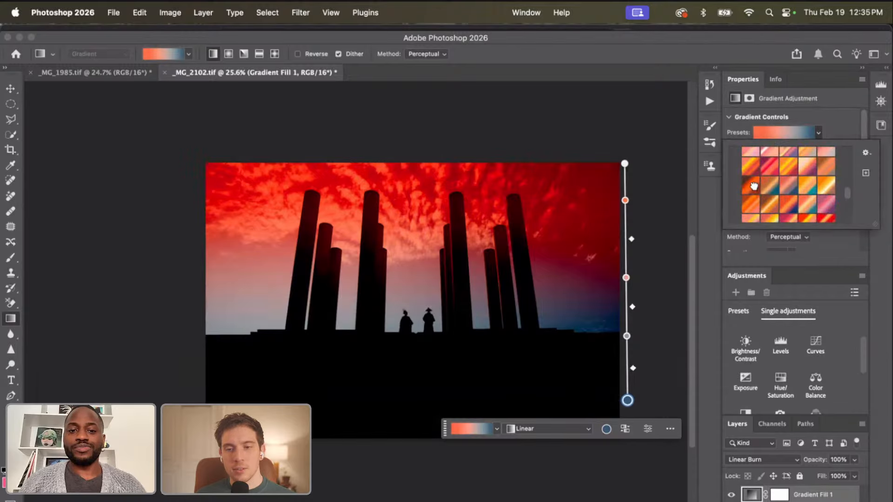
pyautogui.click(754, 186)
pyautogui.scroll(3, 771, 188)
pyautogui.click(750, 175)
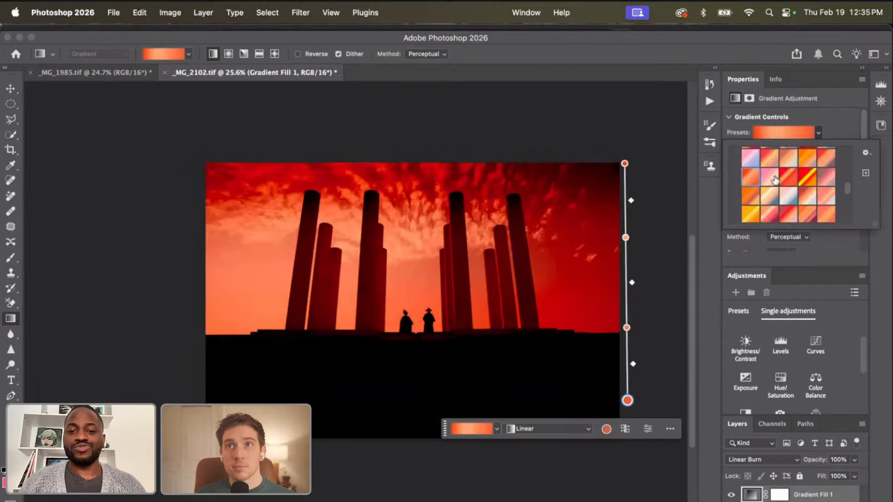
# Switch the gradient fill back to the pink-to-navy sunset preset.
pyautogui.scroll(3, 775, 180)
pyautogui.scroll(3, 763, 200)
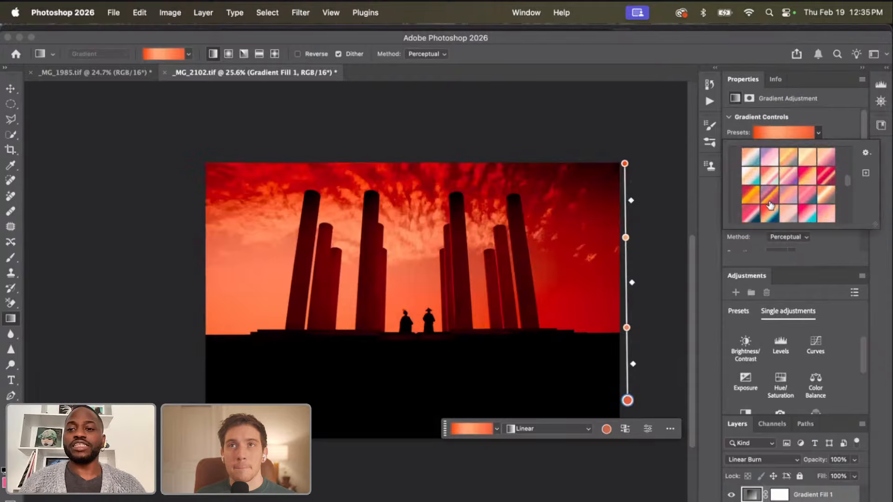
pyautogui.click(768, 211)
pyautogui.click(752, 215)
pyautogui.scroll(2, 788, 207)
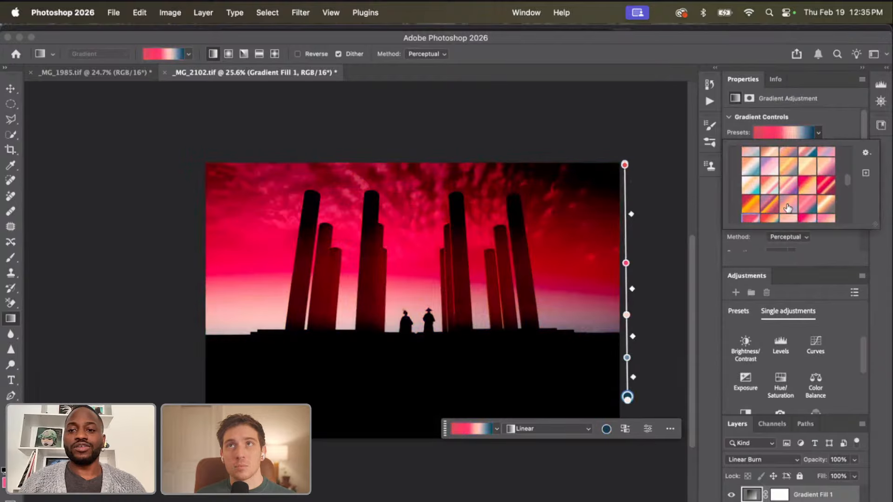
# Try the orange-yellow-pink sunset preset on the fill, and replace it with the yellow-red-purple one.
pyautogui.scroll(2, 787, 208)
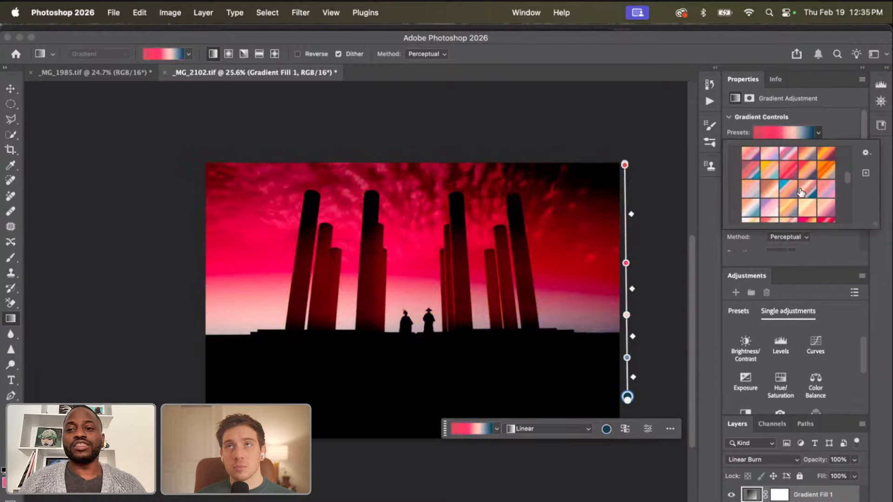
pyautogui.scroll(2, 801, 193)
pyautogui.scroll(2, 812, 180)
pyautogui.scroll(2, 822, 184)
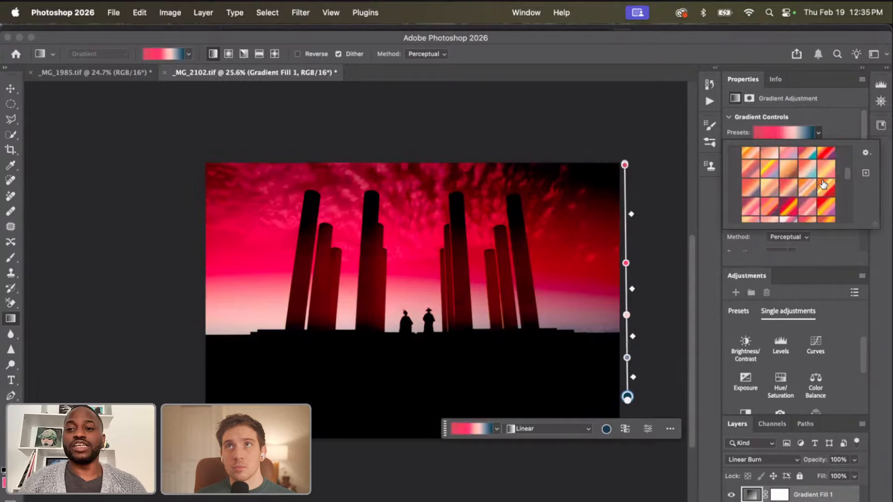
pyautogui.click(785, 168)
pyautogui.click(752, 171)
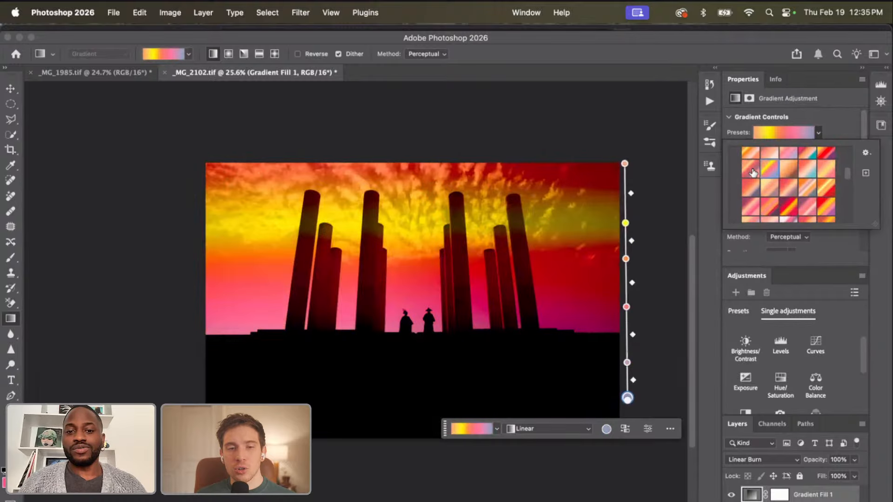
pyautogui.click(749, 168)
# Compare the first-row presets of the Resource Boy sunset group and apply the orange-to-blue one.
pyautogui.scroll(2, 789, 177)
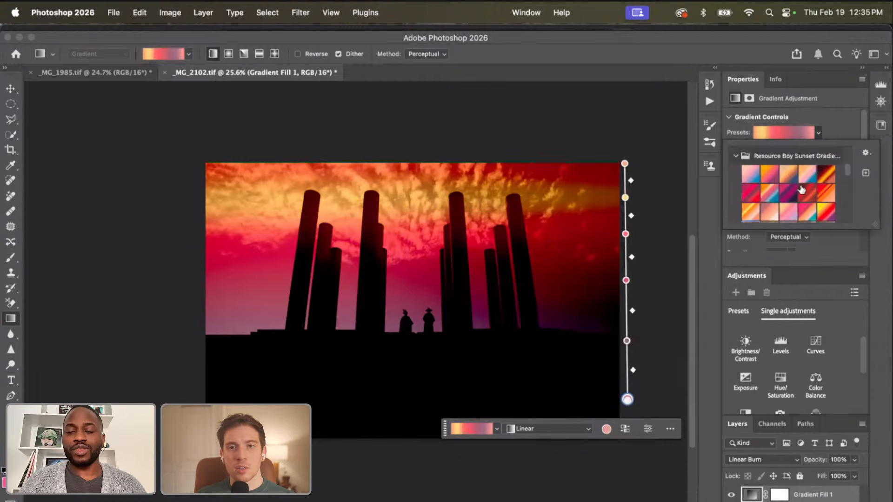
pyautogui.click(773, 176)
pyautogui.click(791, 179)
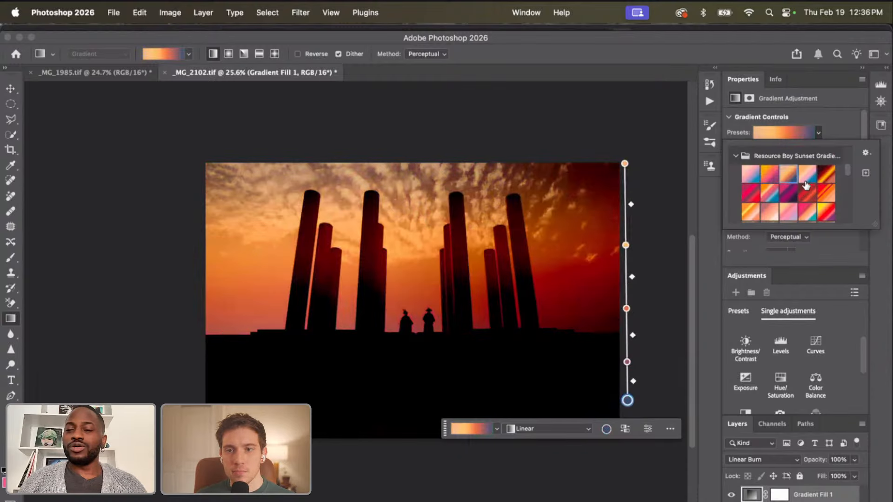
pyautogui.click(808, 176)
pyautogui.click(787, 176)
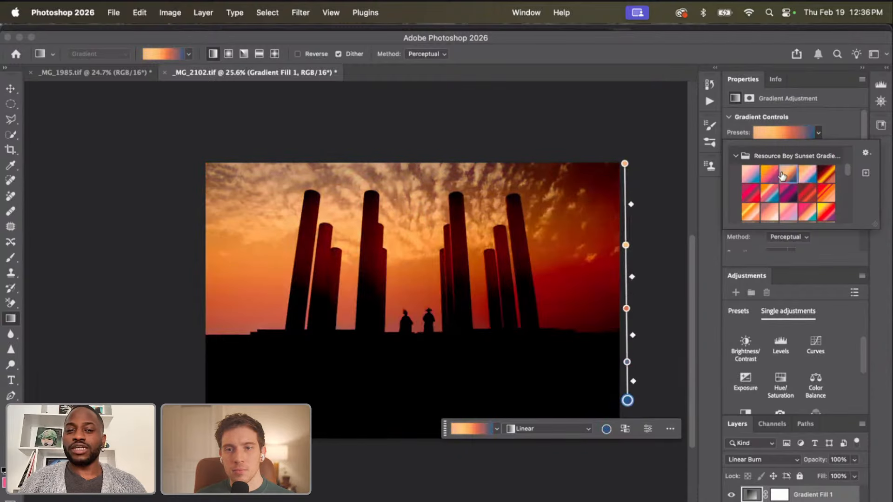
# Compare the dark red-and-yellow sunset preset with the peach-pink-to-blue one and apply the latter.
pyautogui.click(752, 175)
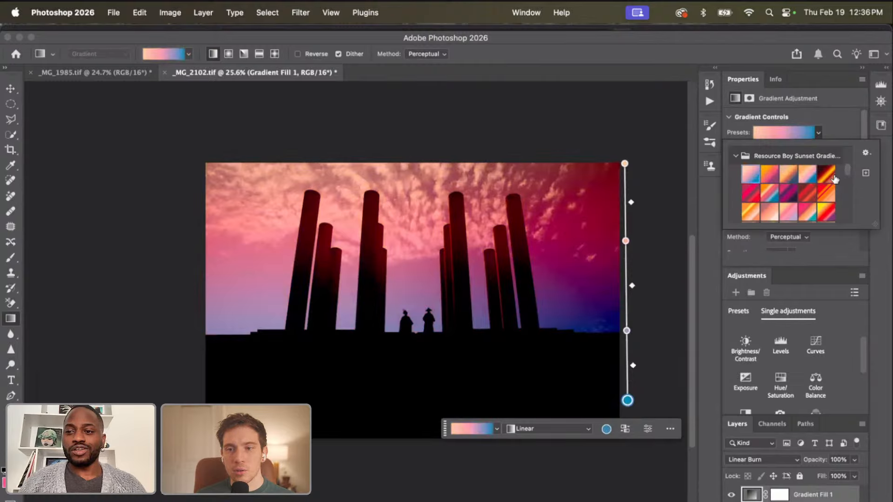
pyautogui.click(827, 175)
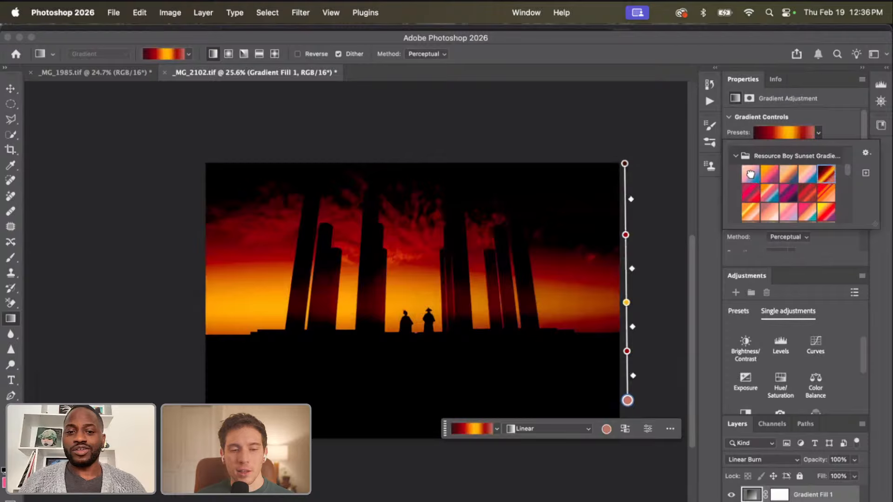
pyautogui.click(751, 174)
# Collapse the sunset presets, expand the Resource Boy - Sky Gradients group and apply its deep-blue-to-magenta preset.
pyautogui.click(735, 156)
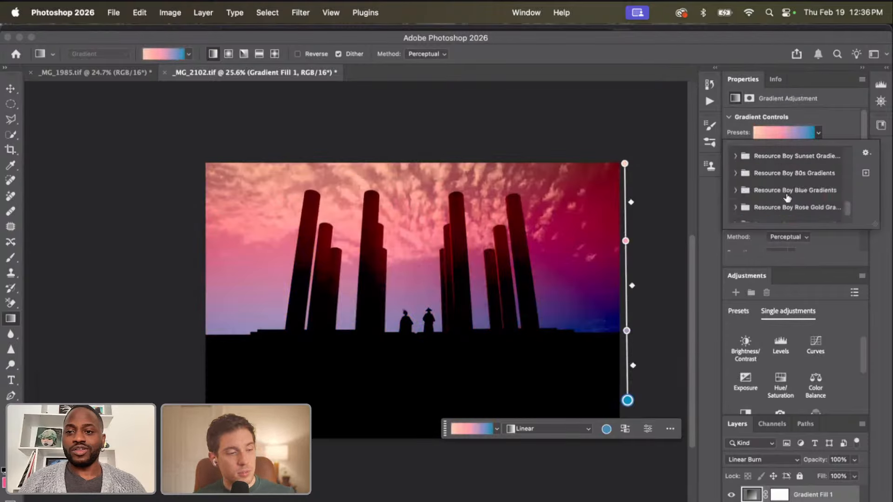
pyautogui.scroll(-1, 787, 200)
pyautogui.click(735, 215)
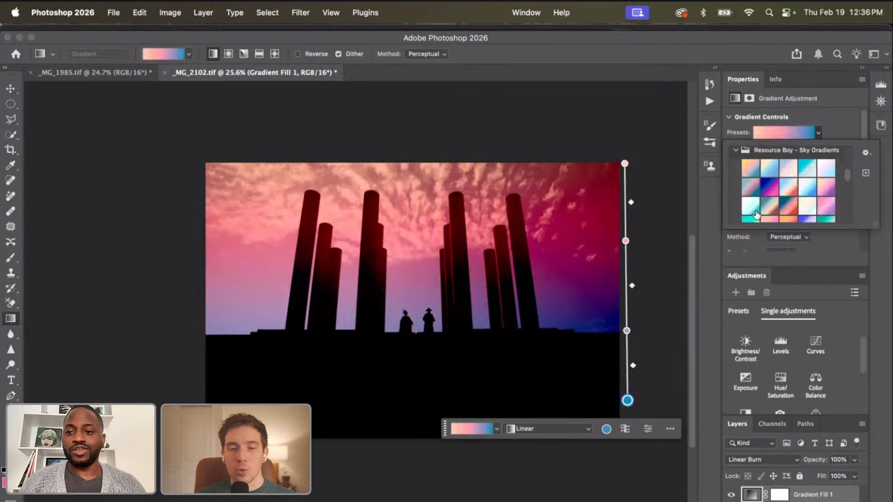
pyautogui.click(768, 191)
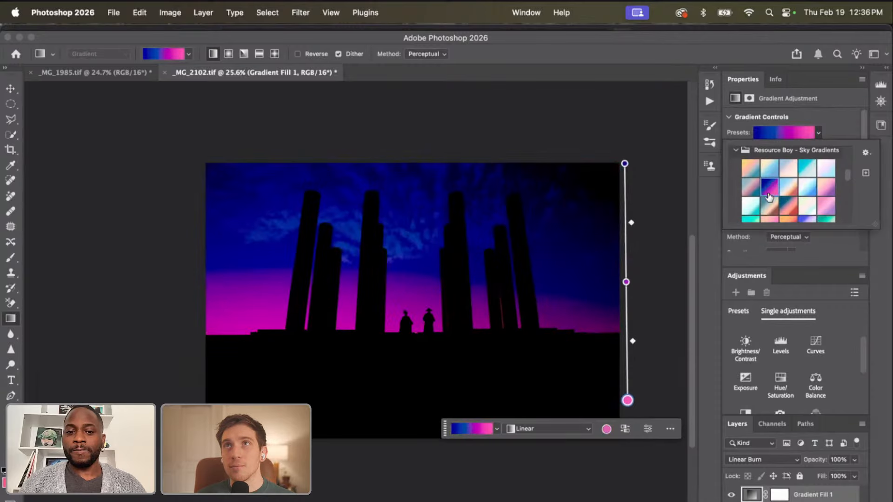
# Try the yellow-pink-blue sky preset on the fill, and replace it with the orange-to-red one.
pyautogui.click(748, 192)
pyautogui.click(746, 171)
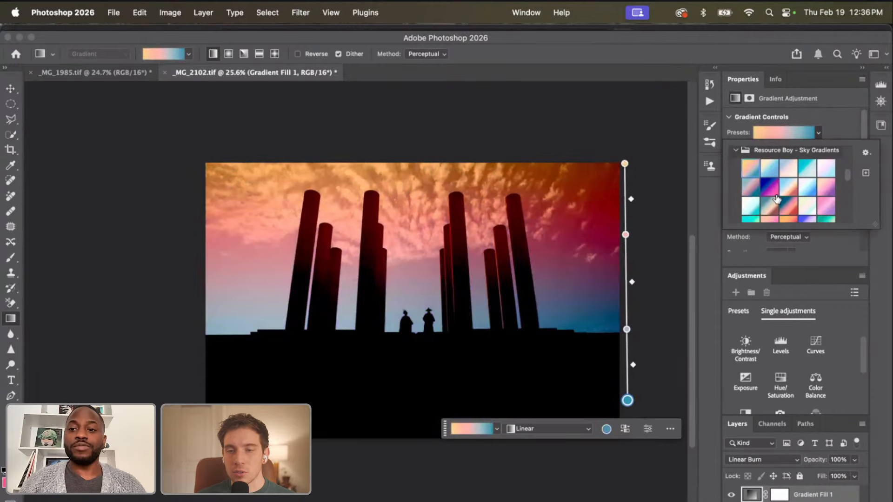
pyautogui.scroll(-2, 777, 199)
pyautogui.click(789, 196)
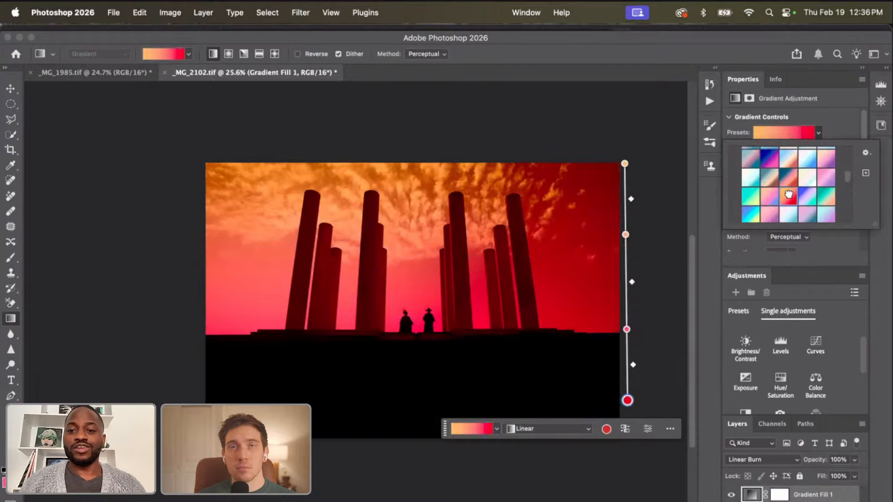
# Try the pink-to-purple sky preset on the gradient fill, and replace it with the purple-magenta-to-yellow one.
pyautogui.scroll(-3, 789, 195)
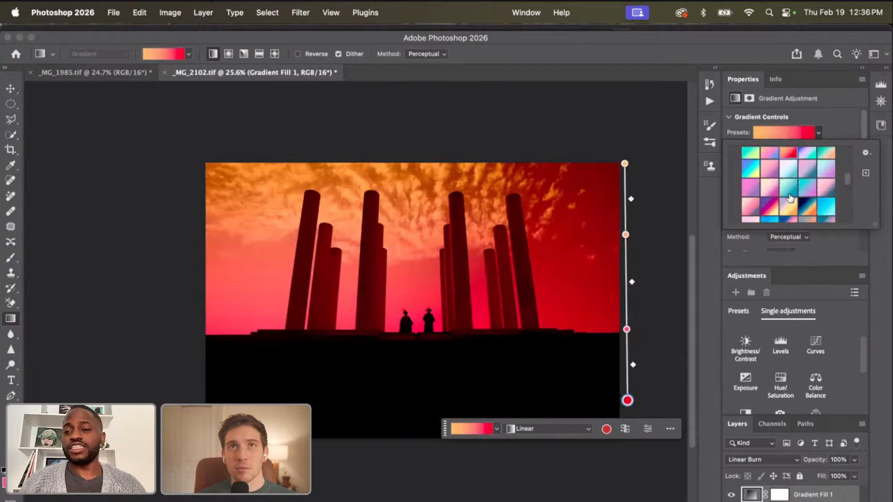
pyautogui.scroll(-2, 789, 198)
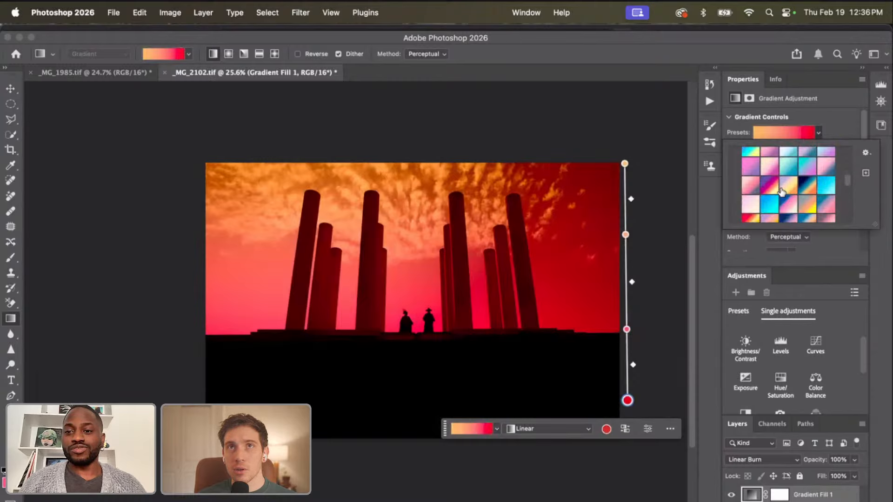
pyautogui.click(752, 168)
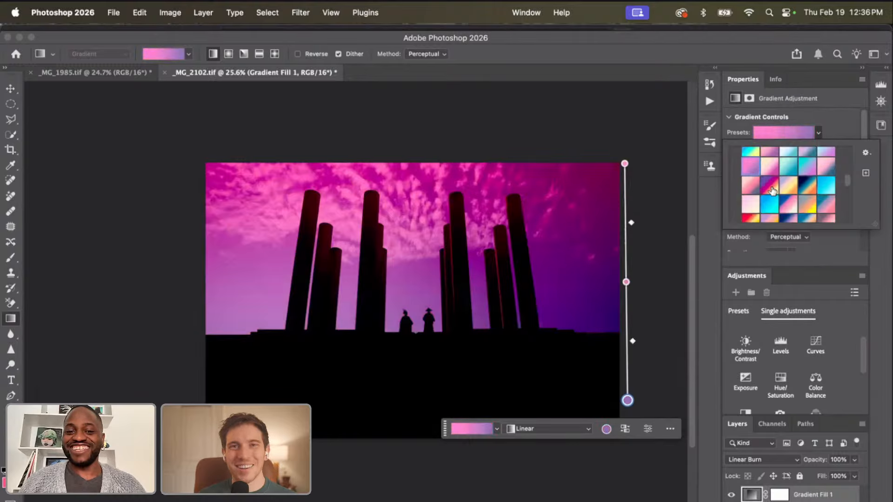
pyautogui.click(771, 191)
# Apply the teal-blue-to-pink sky preset and shift the whole gradient line upward so it starts above the photo's upper edge.
pyautogui.scroll(-2, 772, 191)
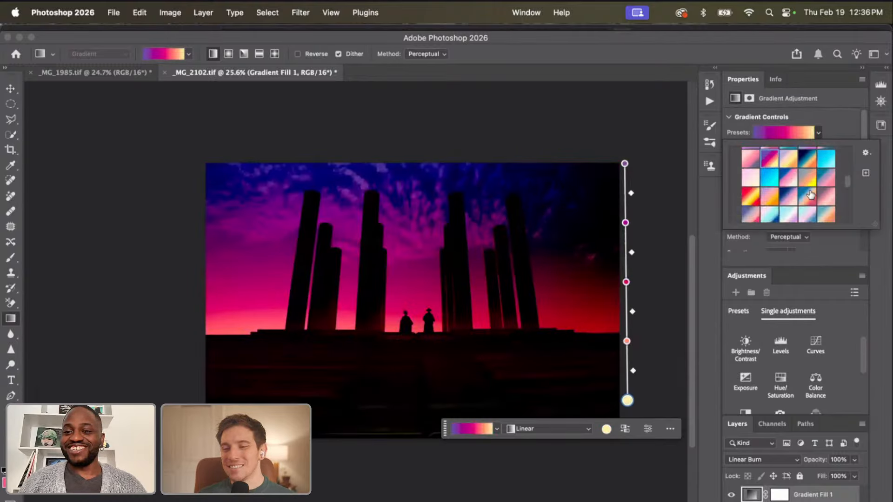
pyautogui.click(824, 178)
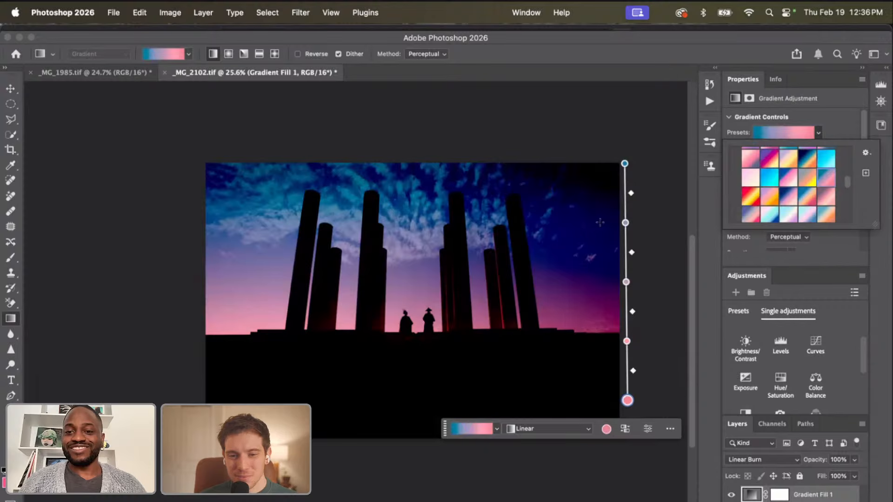
pyautogui.moveTo(625, 207); pyautogui.dragTo(626, 185)
# Replace the fill's gradient with the pale-pink-to-turquoise-to-blue sky preset.
pyautogui.click(807, 132)
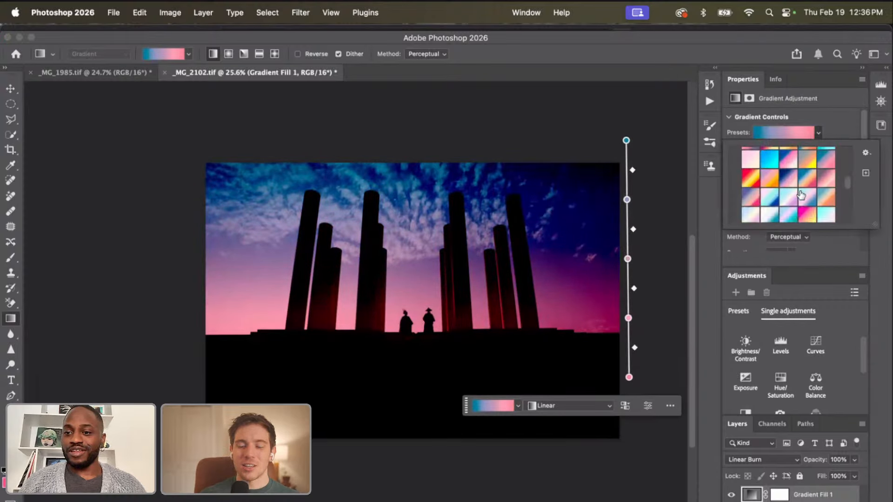
pyautogui.click(770, 198)
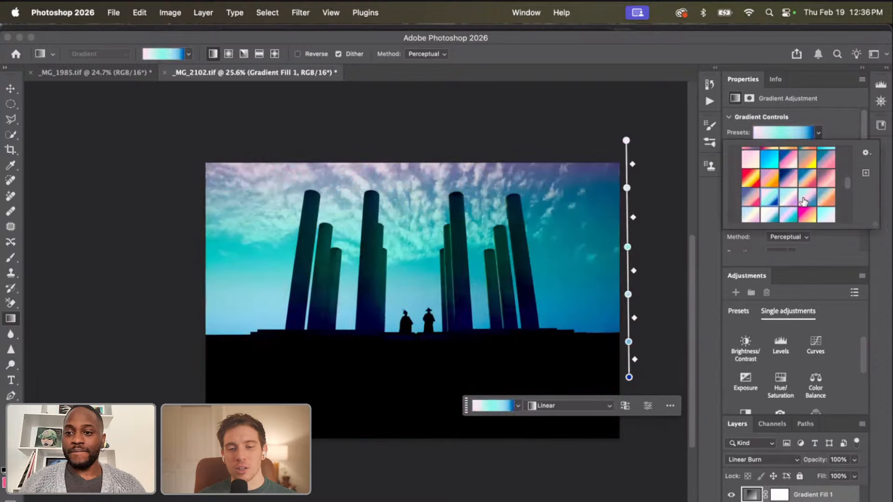
# Try the magenta-to-yellow and teal-pink-orange gradient presets on the Gradient Fill 1 layer.
pyautogui.click(805, 214)
pyautogui.scroll(-2, 805, 205)
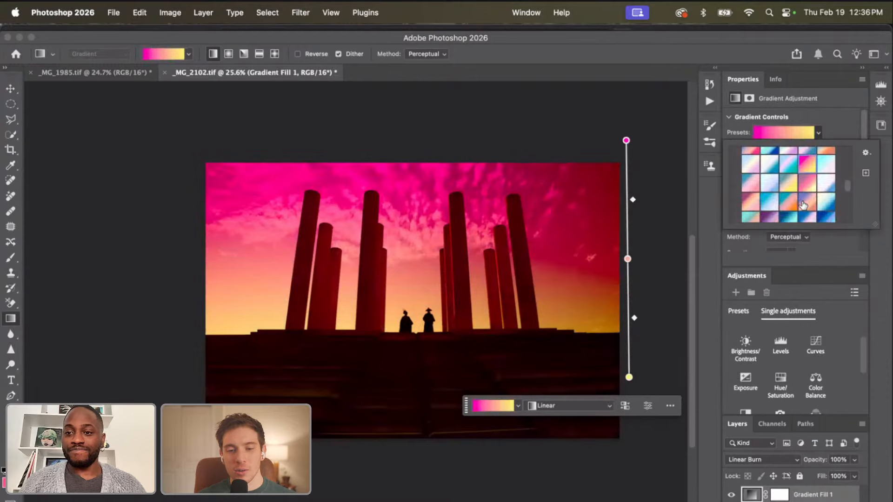
pyautogui.click(807, 183)
pyautogui.click(789, 204)
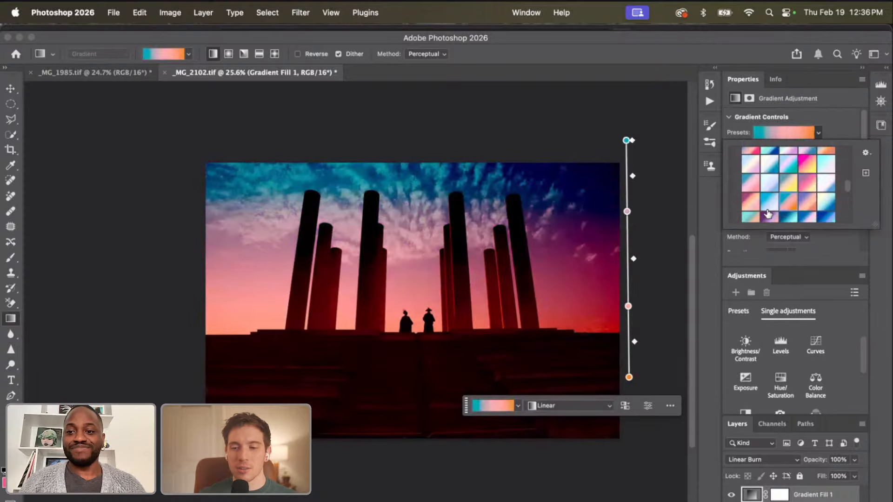
# Try the purple-to-peach gradient preset on the Gradient Fill 1 layer.
pyautogui.click(766, 214)
pyautogui.scroll(-1, 765, 214)
pyautogui.click(768, 203)
pyautogui.scroll(-1, 767, 203)
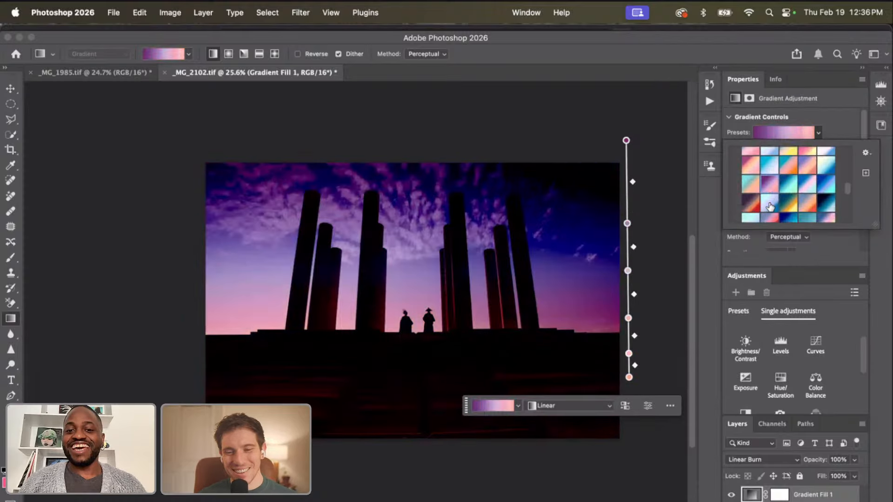
# Apply the dark purple-to-red gradient preset and shift the whole gradient line slightly upward beside the photo.
pyautogui.click(753, 195)
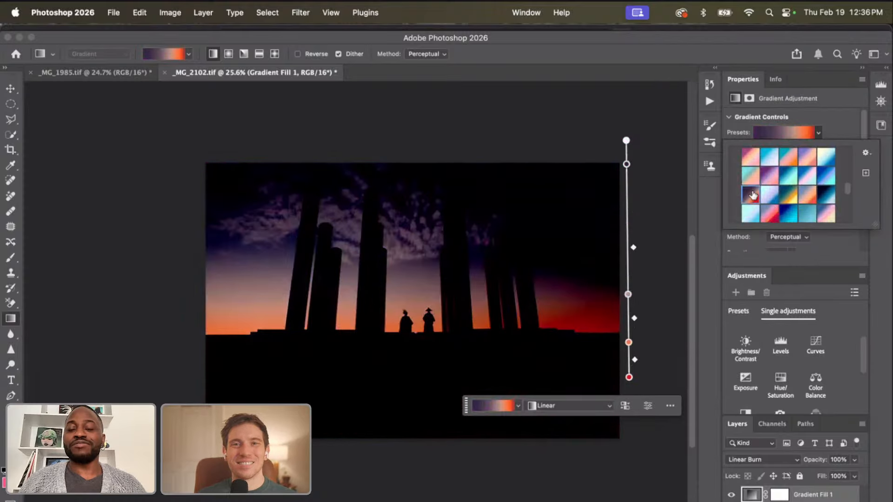
pyautogui.click(630, 226)
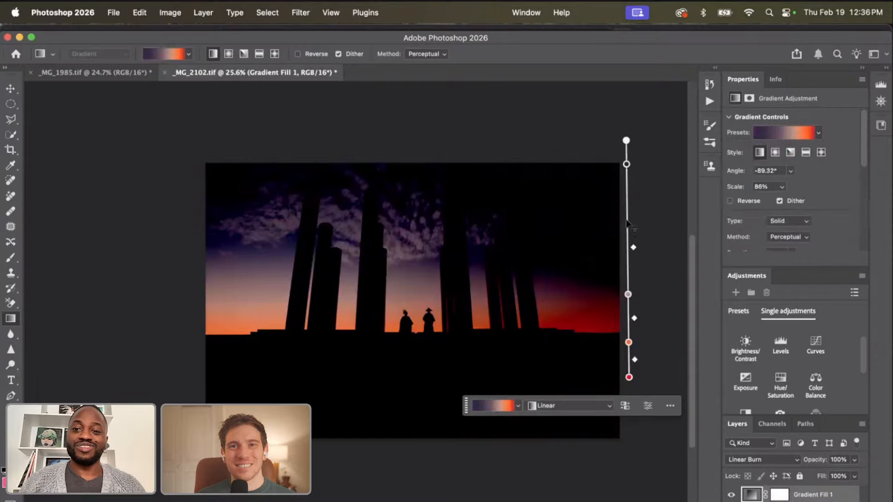
pyautogui.moveTo(629, 225); pyautogui.dragTo(630, 192)
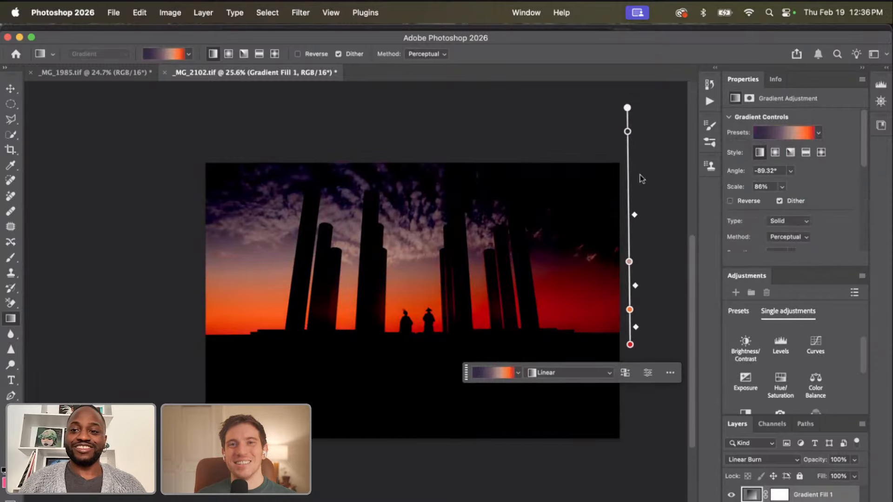
# Try the plum-crimson-orange gradient preset, followed by the pale peach-to-orange preset.
pyautogui.click(793, 135)
pyautogui.scroll(-1, 791, 200)
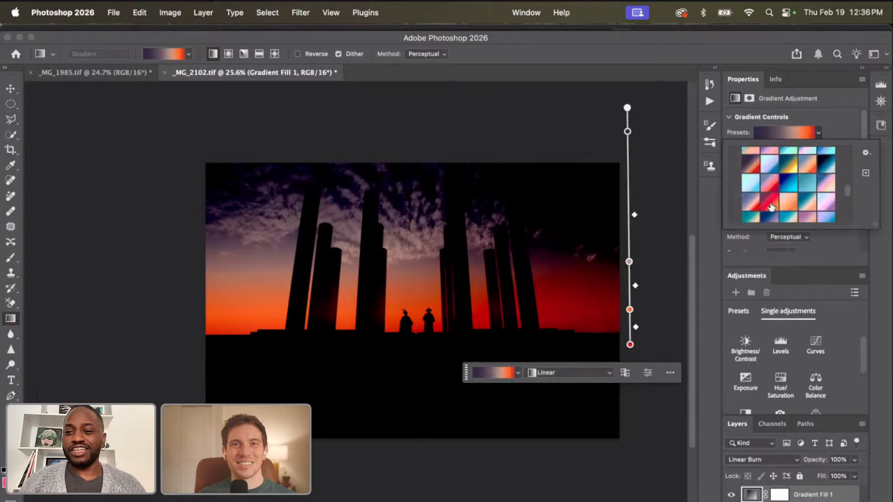
pyautogui.click(752, 205)
pyautogui.click(772, 204)
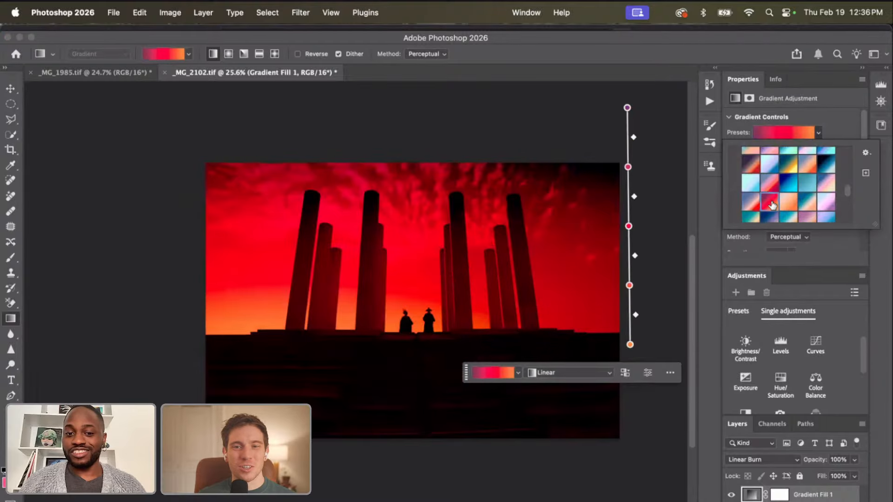
pyautogui.click(786, 201)
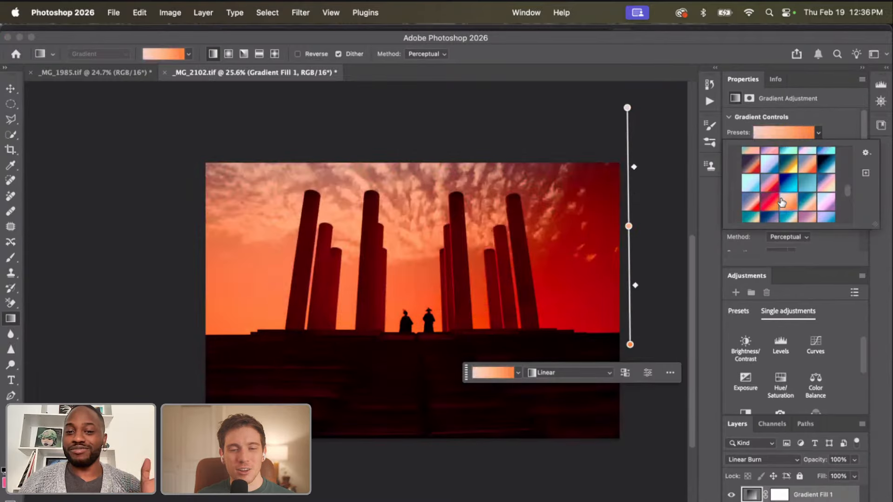
# Try the teal-to-dark-red gradient preset, followed by the blue-pink-cream preset.
pyautogui.scroll(-1, 782, 202)
pyautogui.scroll(-1, 782, 202)
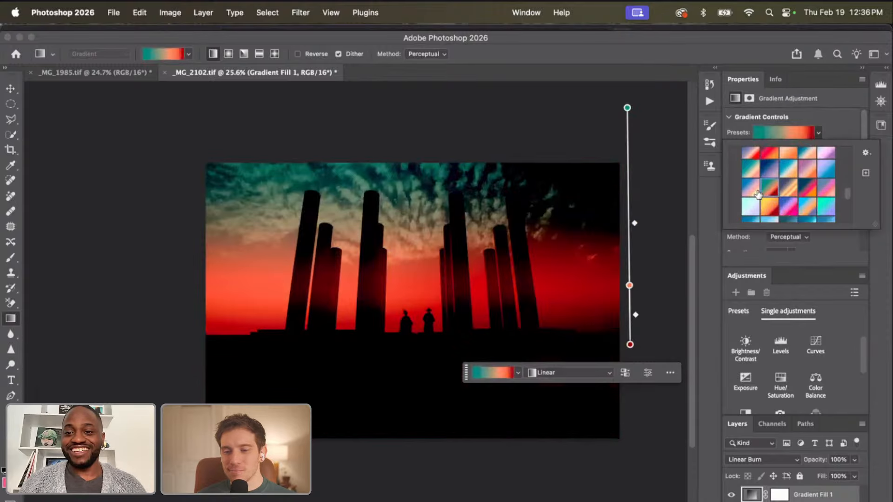
pyautogui.click(771, 188)
pyautogui.click(746, 188)
pyautogui.scroll(-1, 776, 193)
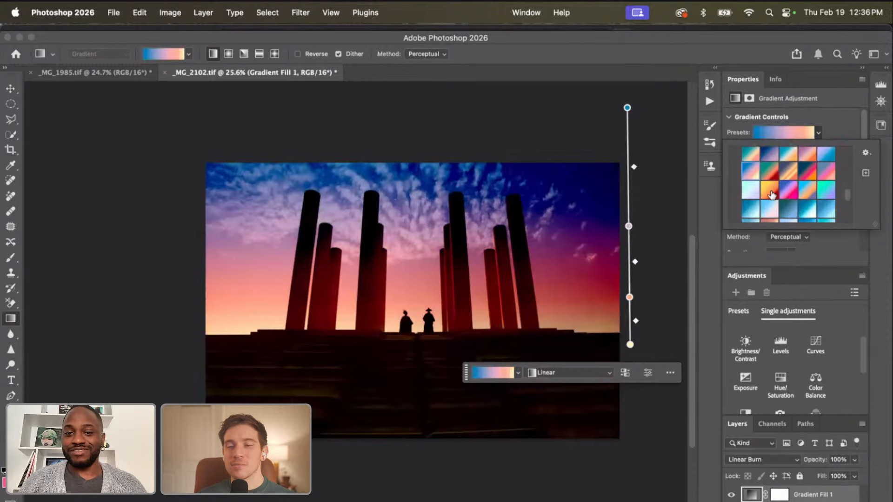
# Try the yellow-to-red gradient preset, followed by the blue-to-hot-pink preset.
pyautogui.click(771, 194)
pyautogui.scroll(-1, 801, 192)
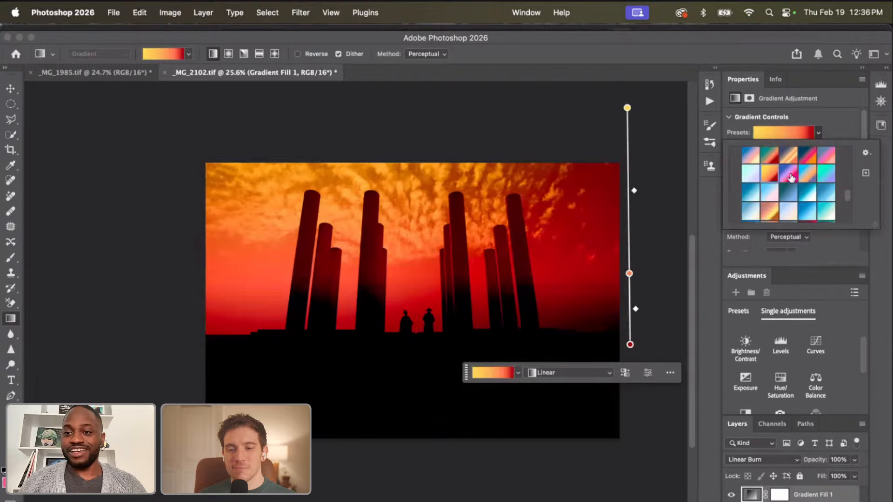
pyautogui.click(790, 175)
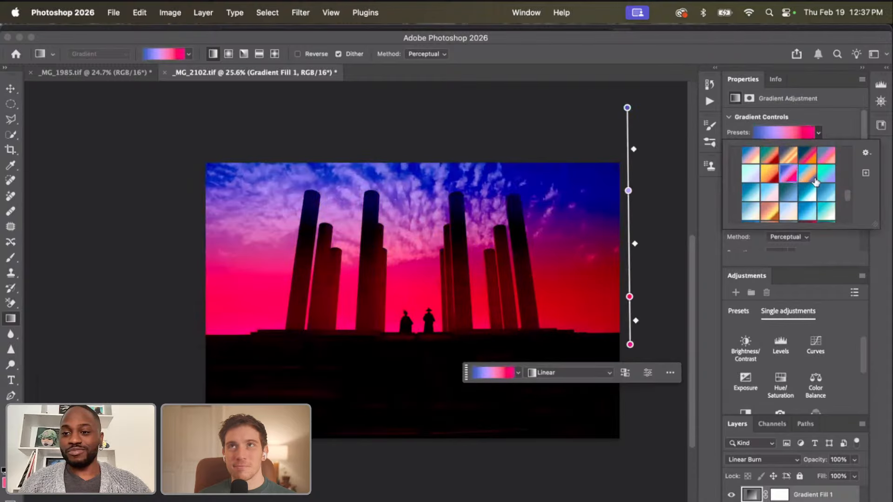
# Try the blue-purple-peach gradient preset, followed by the magenta-to-cream preset.
pyautogui.scroll(-3, 818, 184)
pyautogui.click(790, 209)
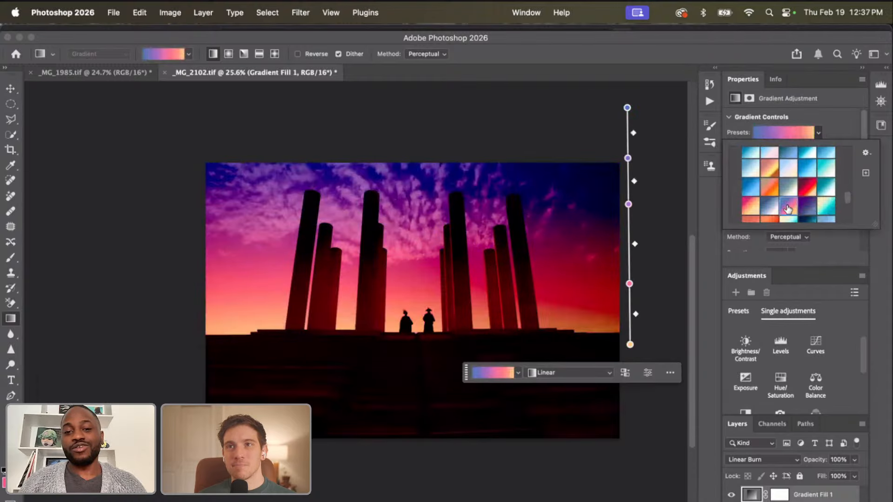
pyautogui.click(752, 207)
pyautogui.scroll(-1, 752, 207)
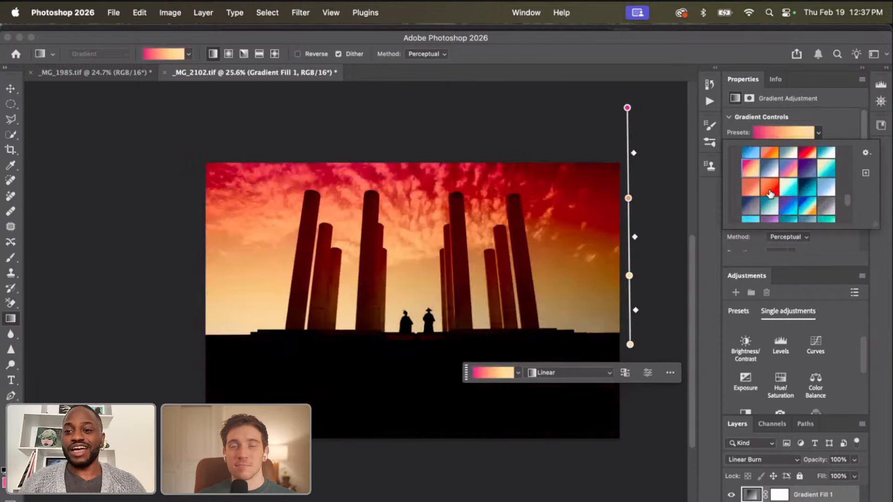
# Compare several neighbouring gradient presets, including cream-to-cyan, navy-to-cyan and teal-to-pale-blue, on the gradient fill.
pyautogui.click(769, 190)
pyautogui.click(786, 189)
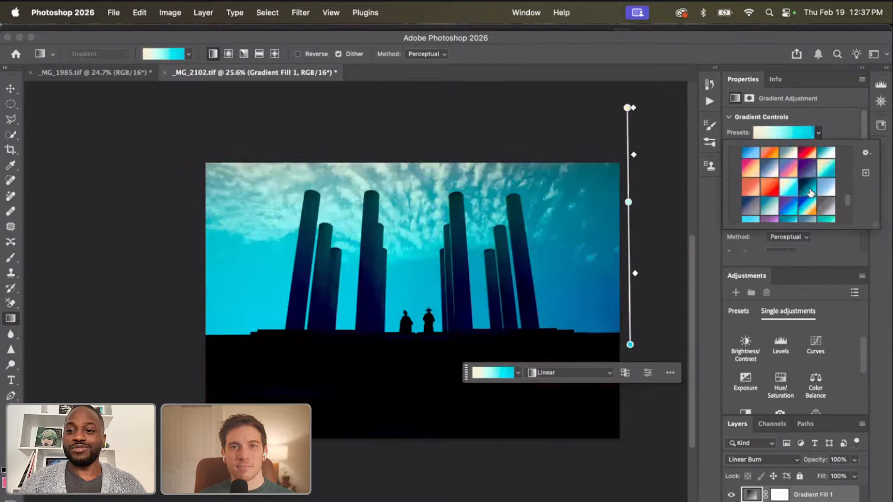
pyautogui.click(807, 188)
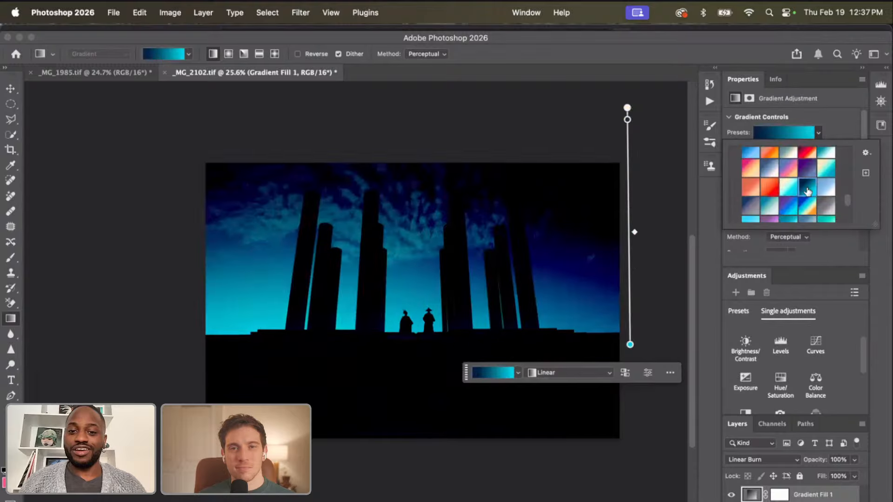
pyautogui.click(758, 207)
pyautogui.click(772, 209)
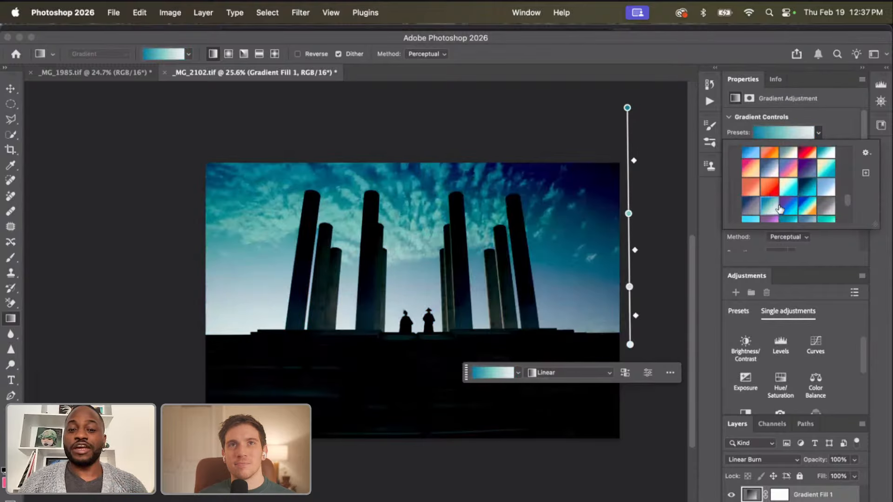
# Try the purple-to-peach preset with a violet middle, followed by the plum-pink-peach preset.
pyautogui.scroll(-2, 785, 209)
pyautogui.click(774, 200)
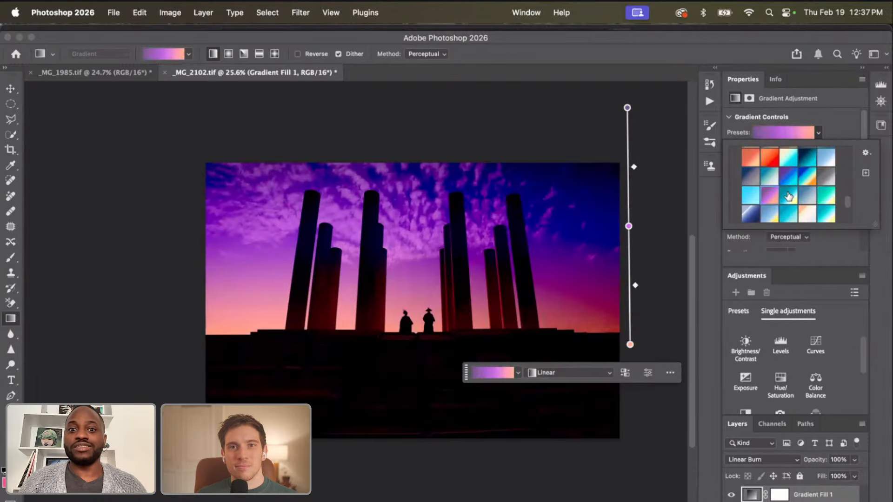
pyautogui.scroll(-2, 789, 196)
pyautogui.click(763, 195)
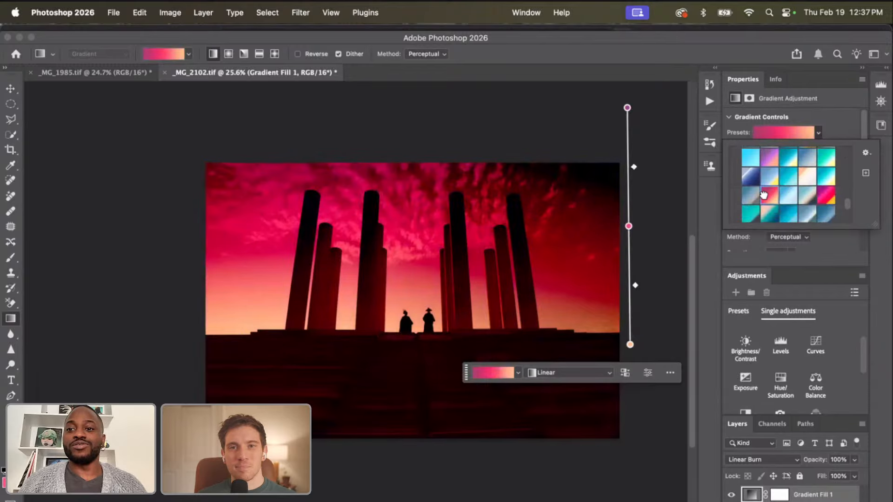
# Compare warm gradient presets further down the list, including greyish pink-to-orange and pale pink-to-golden-yellow.
pyautogui.scroll(-4, 763, 194)
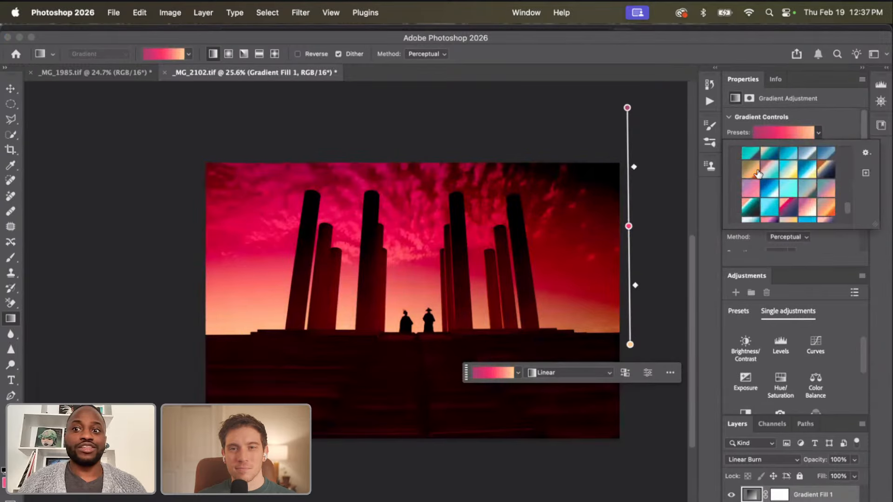
pyautogui.scroll(-4, 760, 177)
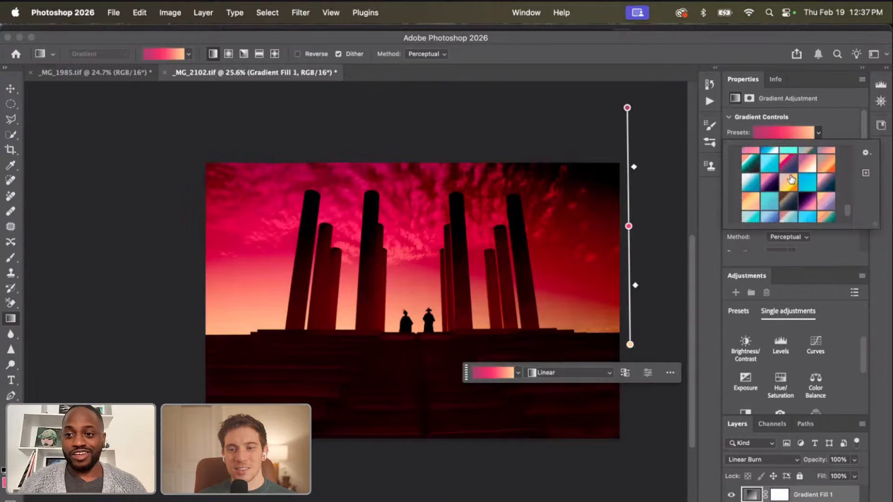
pyautogui.click(823, 165)
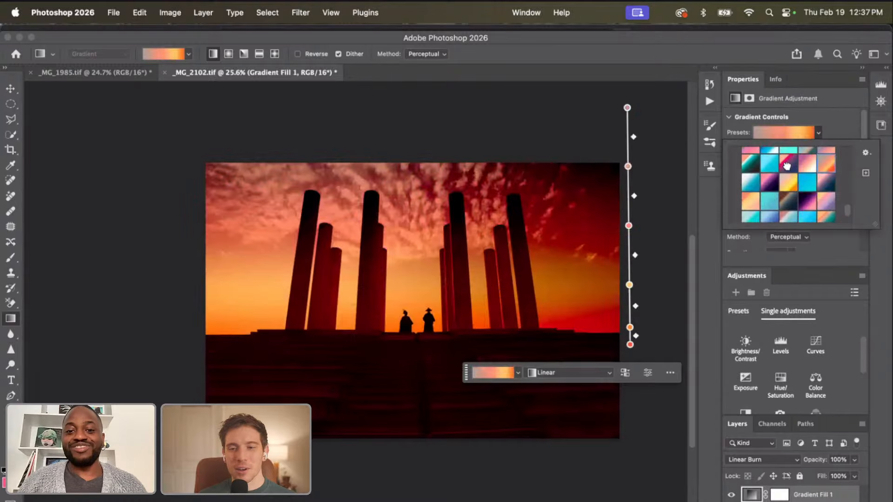
pyautogui.click(787, 166)
pyautogui.click(772, 186)
pyautogui.click(789, 190)
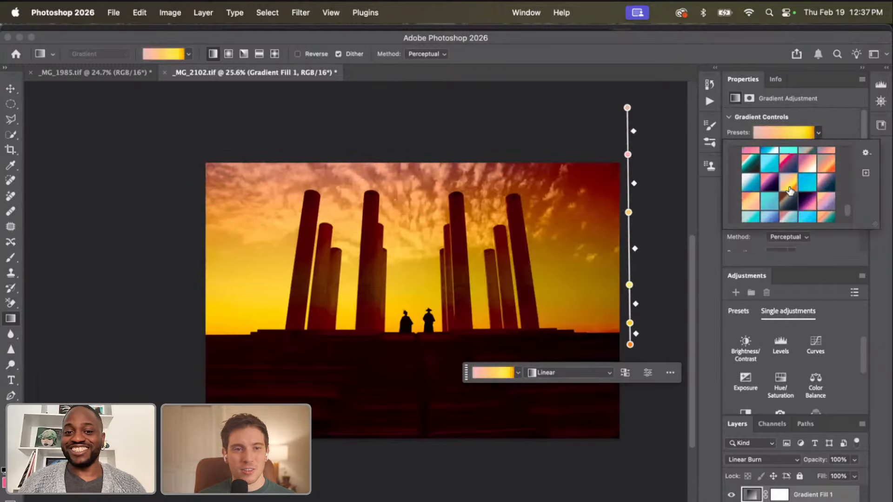
# Try the multi-stop pale pink-to-violet gradient preset near the end of the preset list.
pyautogui.scroll(-8, 789, 190)
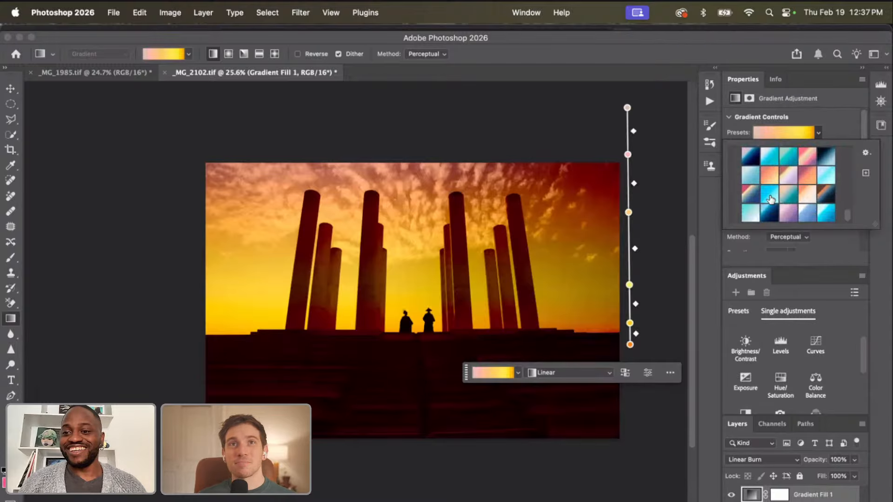
pyautogui.click(789, 213)
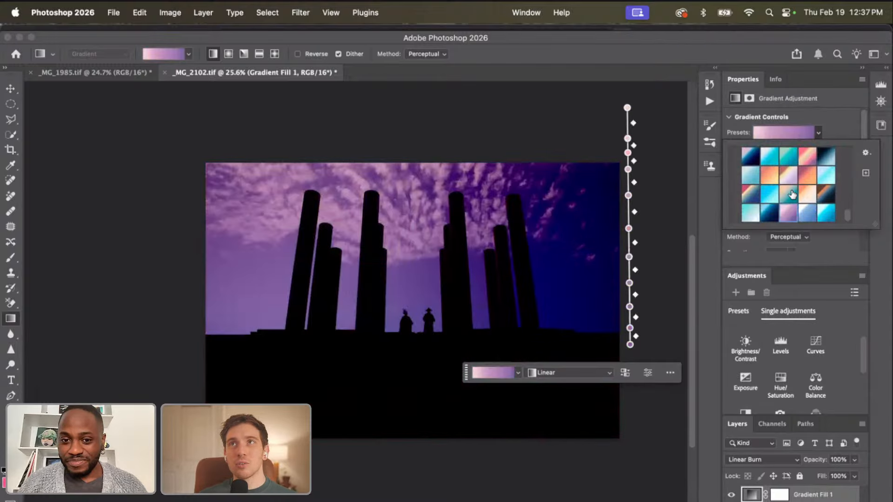
pyautogui.scroll(-3, 792, 195)
pyautogui.scroll(10, 792, 194)
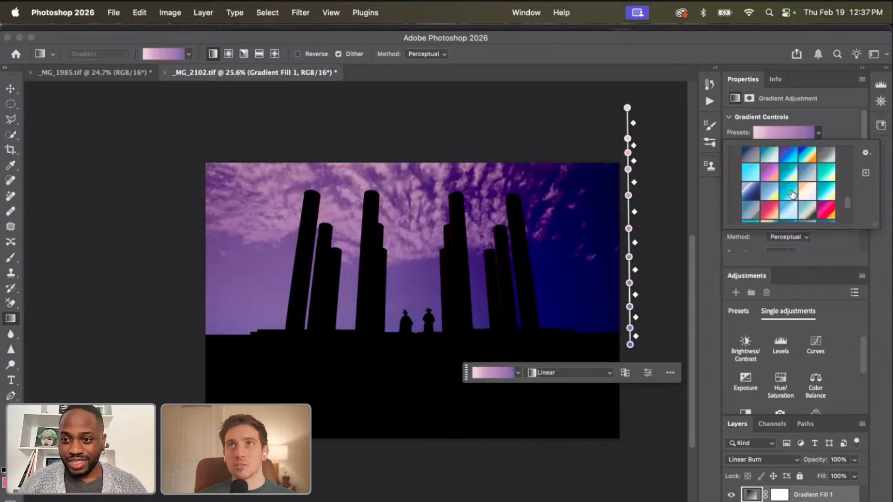
# Try the plum-pink-peach gradient preset again, followed by the orange-to-red preset.
pyautogui.click(771, 202)
pyautogui.scroll(3, 774, 202)
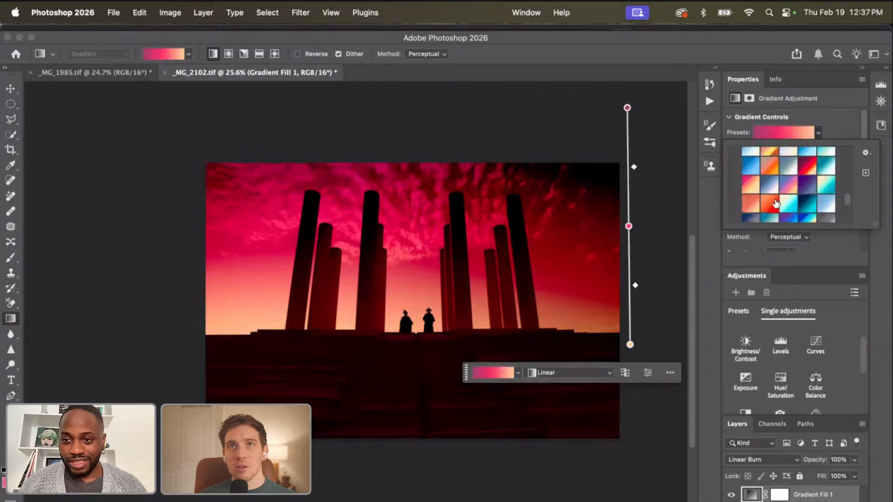
pyautogui.click(773, 201)
pyautogui.scroll(5, 787, 188)
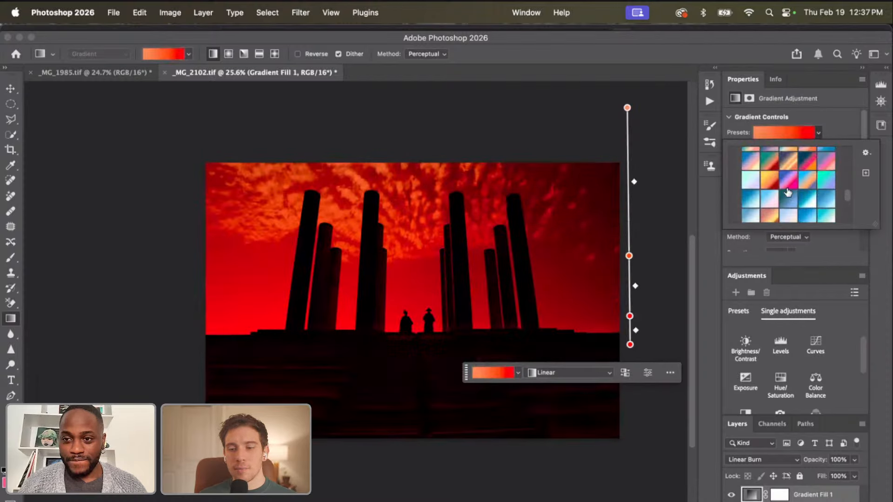
# Try the yellow-to-dark-red gradient preset again, followed by the blue-peach-red preset.
pyautogui.click(787, 188)
pyautogui.click(766, 183)
pyautogui.scroll(4, 768, 198)
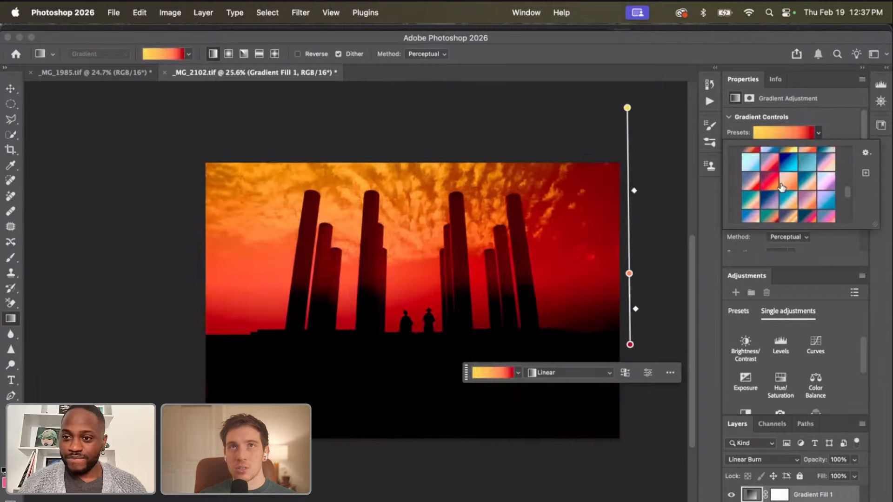
pyautogui.click(753, 205)
pyautogui.scroll(4, 775, 193)
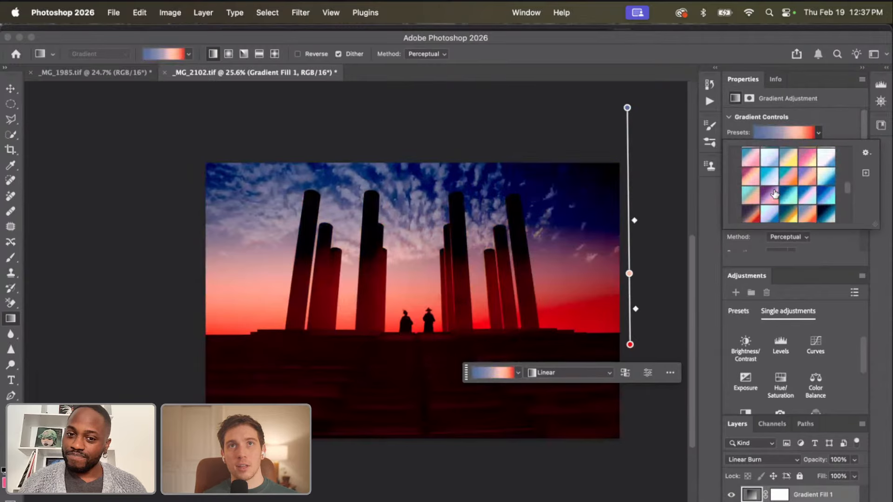
# Try the violet-pink-cream gradient preset, followed by the crimson-yellow-red preset.
pyautogui.scroll(4, 775, 193)
pyautogui.click(805, 191)
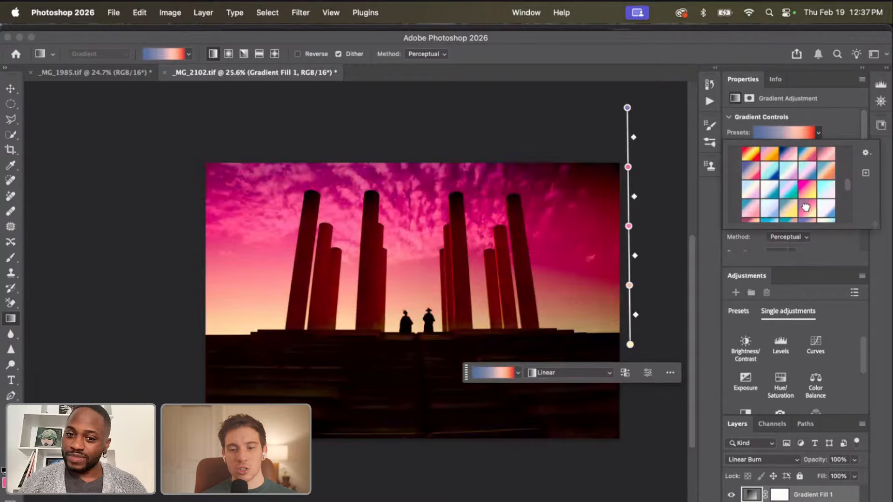
pyautogui.scroll(4, 802, 193)
pyautogui.click(749, 200)
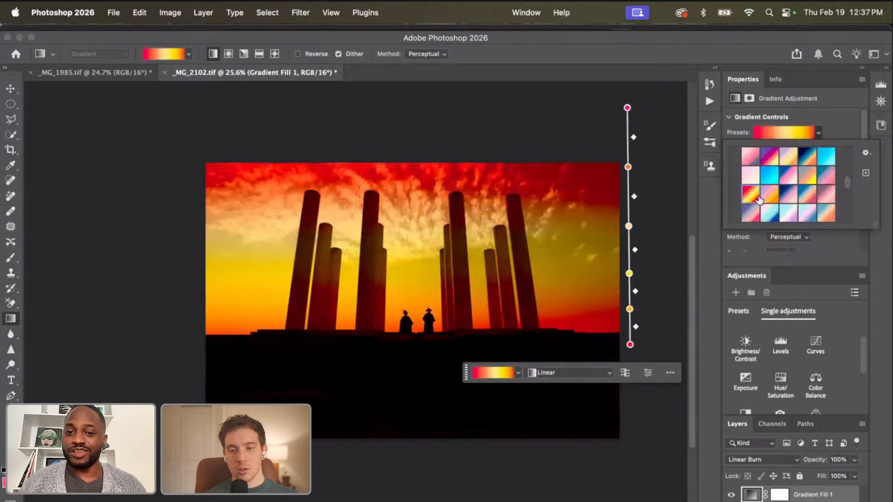
# Try the purple-magenta-yellow gradient preset, and apply the light pink-to-purple preset to the gradient fill instead.
pyautogui.scroll(3, 778, 195)
pyautogui.click(753, 193)
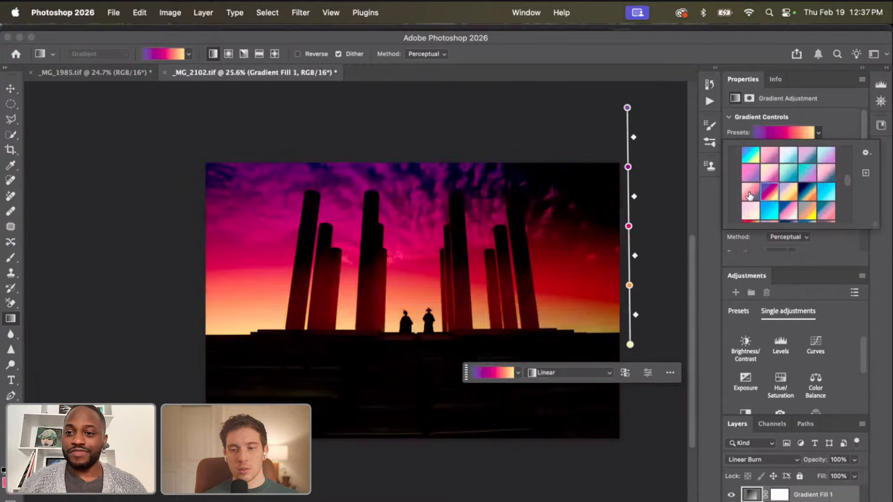
pyautogui.scroll(3, 749, 195)
pyautogui.click(750, 201)
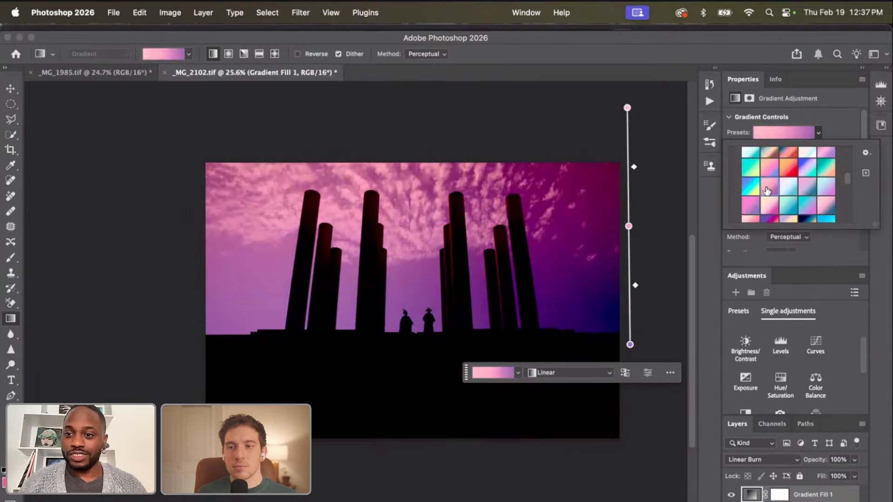
# Try the hot pink-to-purple preset and move the gradient lower so it starts just above the photo's upper edge.
pyautogui.click(746, 210)
pyautogui.moveTo(630, 260); pyautogui.dragTo(627, 308)
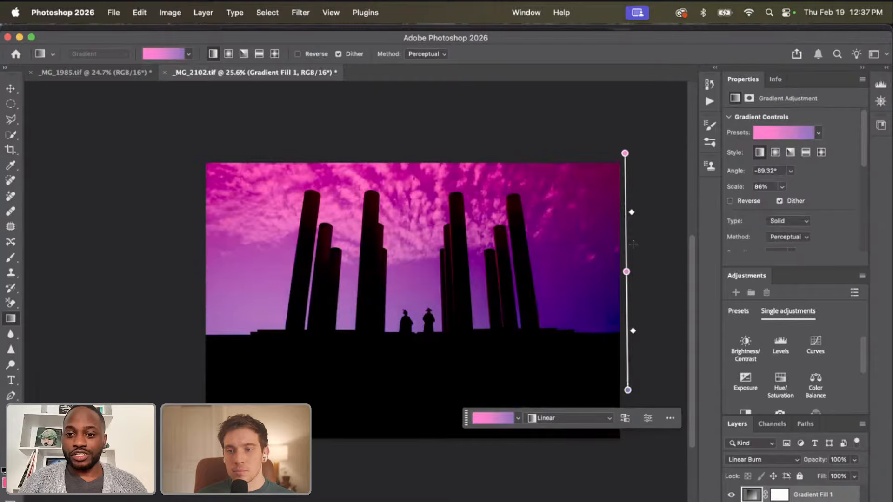
# Recolour the gradient's uppermost stop to #fc8989 and its middle stop to #be7c7c by shifting both hues to 0°.
pyautogui.doubleClick(624, 154)
pyautogui.moveTo(718, 253); pyautogui.dragTo(717, 241)
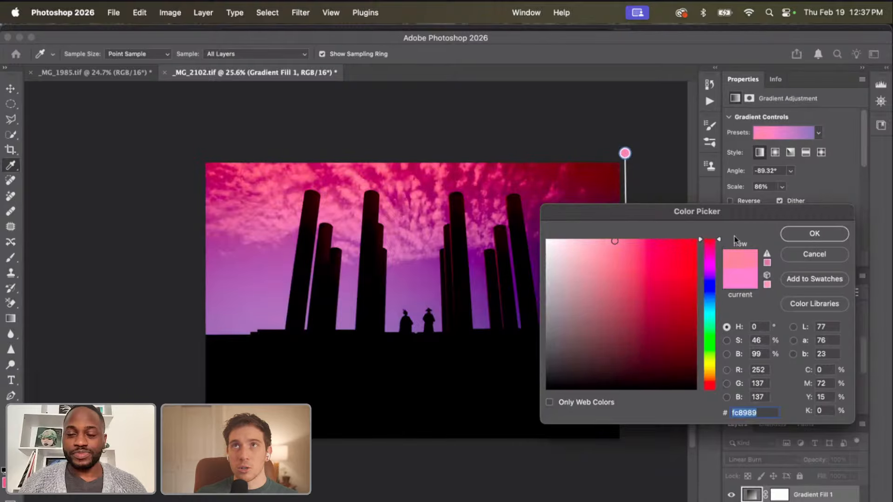
pyautogui.click(825, 235)
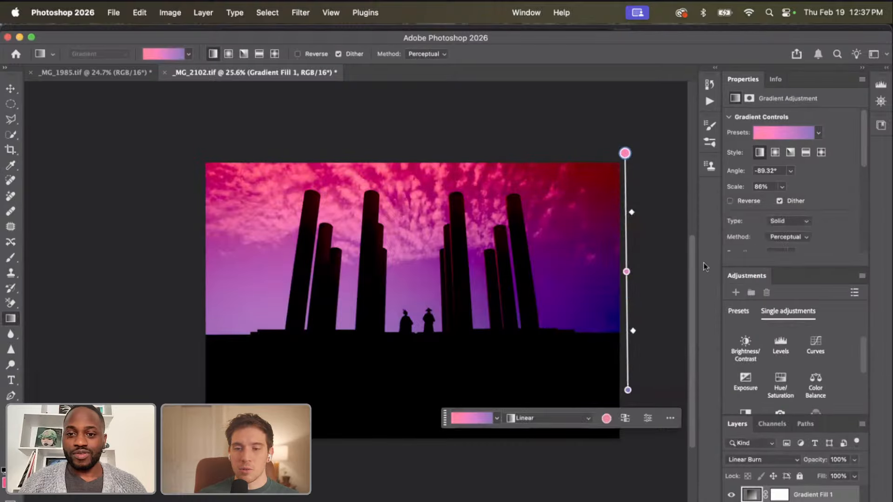
pyautogui.doubleClick(626, 272)
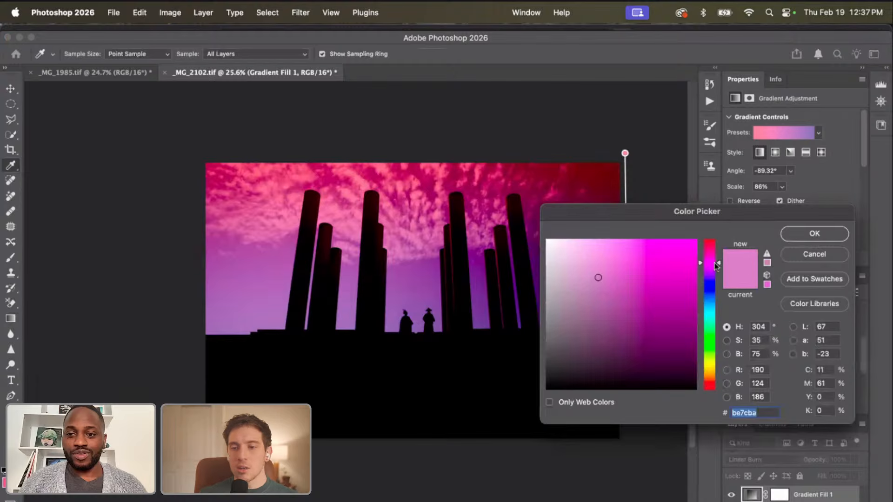
pyautogui.moveTo(718, 265); pyautogui.dragTo(716, 239)
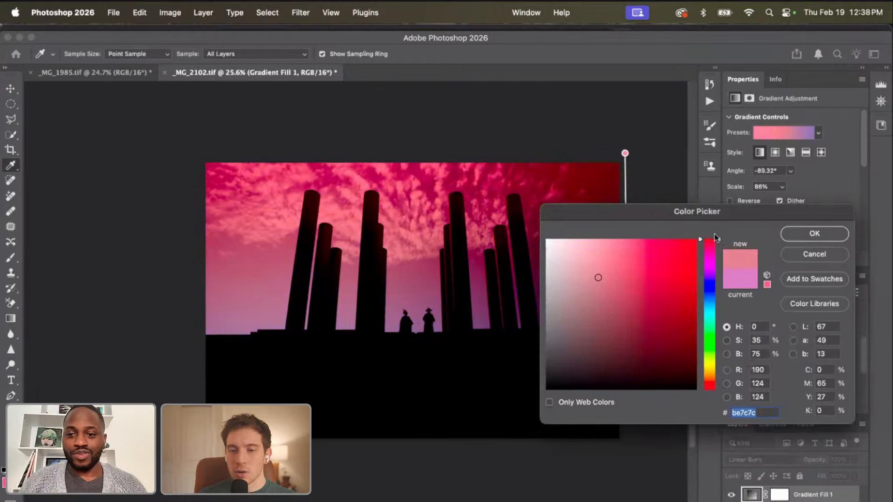
pyautogui.click(813, 234)
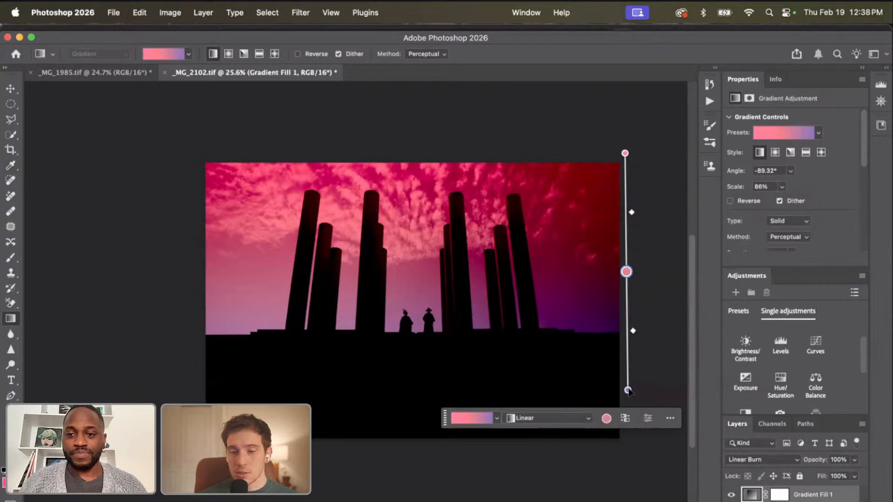
# Expand the Resource Boy Sunset Gradients group and try its orange-pink-purple preset, followed by the peach-pink-blue preset.
pyautogui.click(780, 133)
pyautogui.scroll(5, 790, 178)
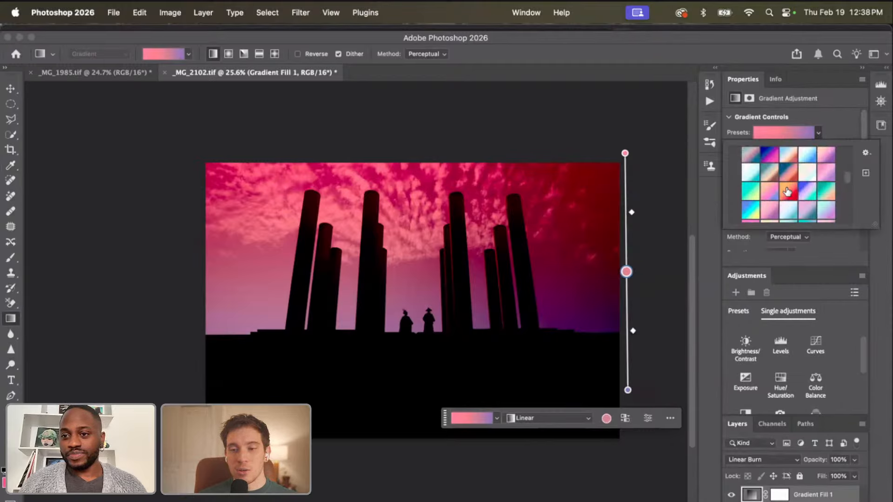
pyautogui.click(733, 166)
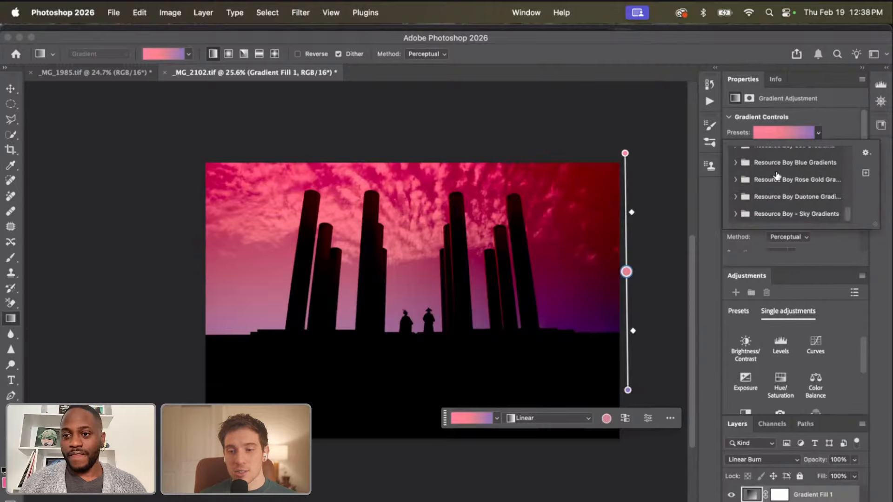
pyautogui.scroll(-4, 750, 174)
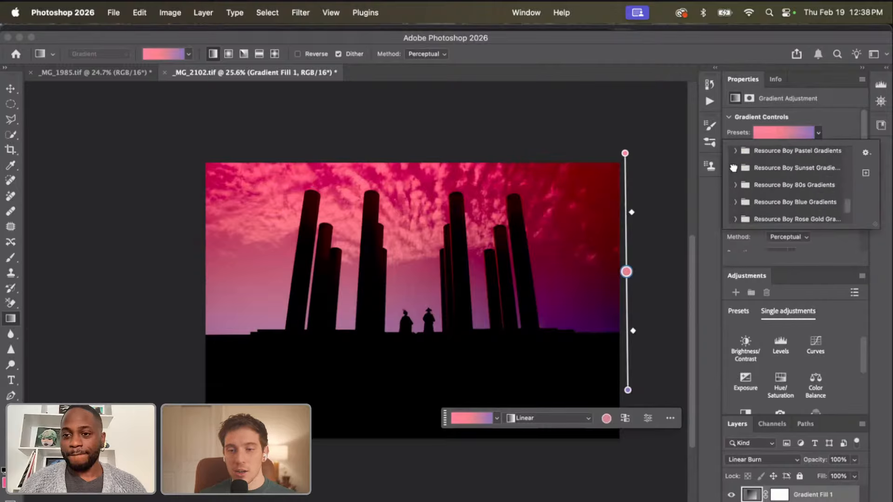
pyautogui.click(735, 167)
pyautogui.scroll(-1, 772, 186)
pyautogui.click(769, 183)
pyautogui.click(757, 184)
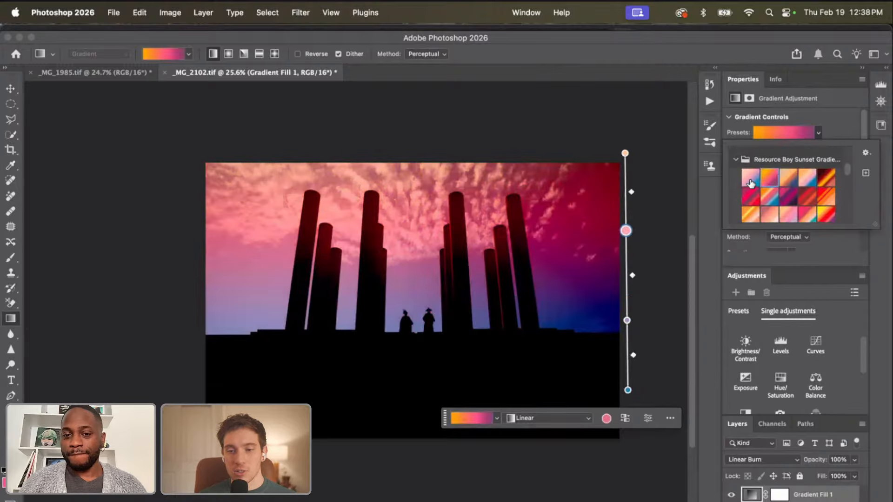
# Try the coral-orange-lavender sunset preset on the gradient fill, comparing it with the neighbouring preset.
pyautogui.scroll(-3, 790, 200)
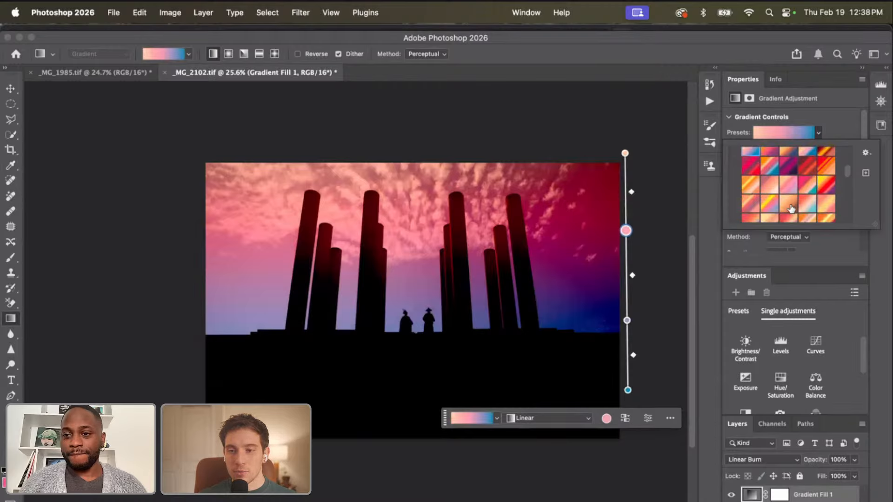
pyautogui.scroll(-2, 790, 206)
pyautogui.click(751, 183)
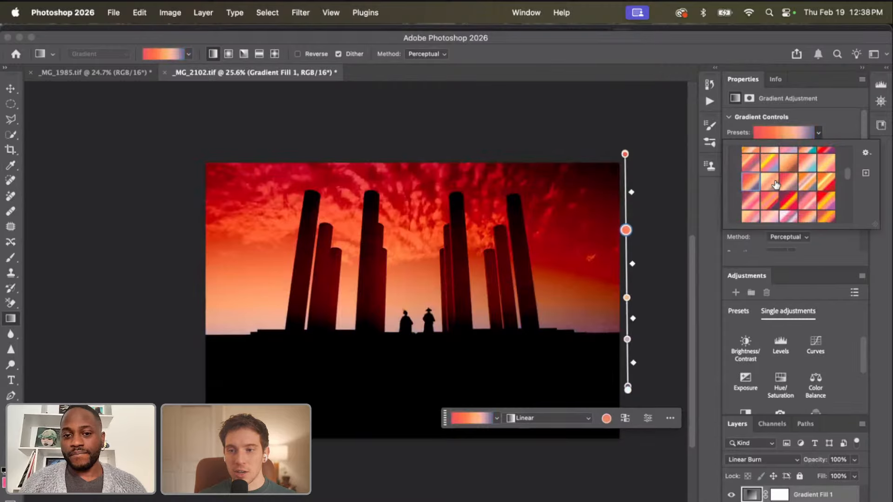
pyautogui.click(774, 180)
pyautogui.click(752, 182)
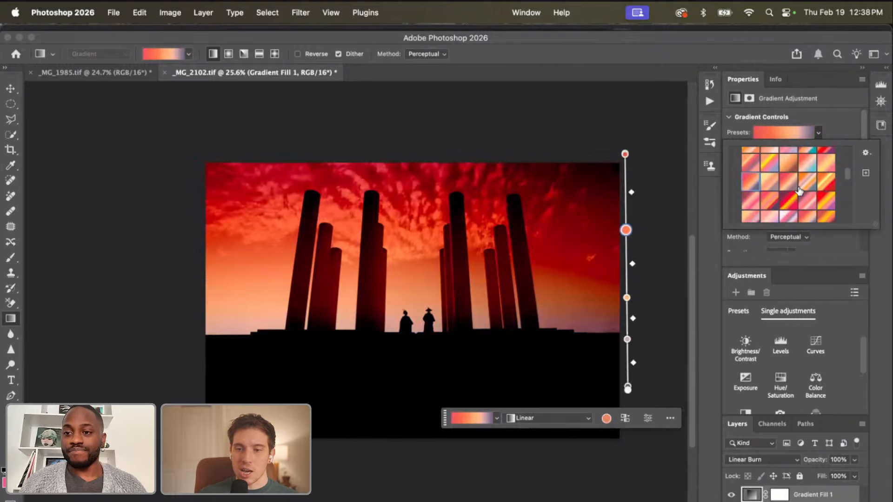
# Try the crimson-yellow-pink sunset preset, followed by the yellow-pink-lavender and red-pink-blue ones.
pyautogui.scroll(-2, 799, 190)
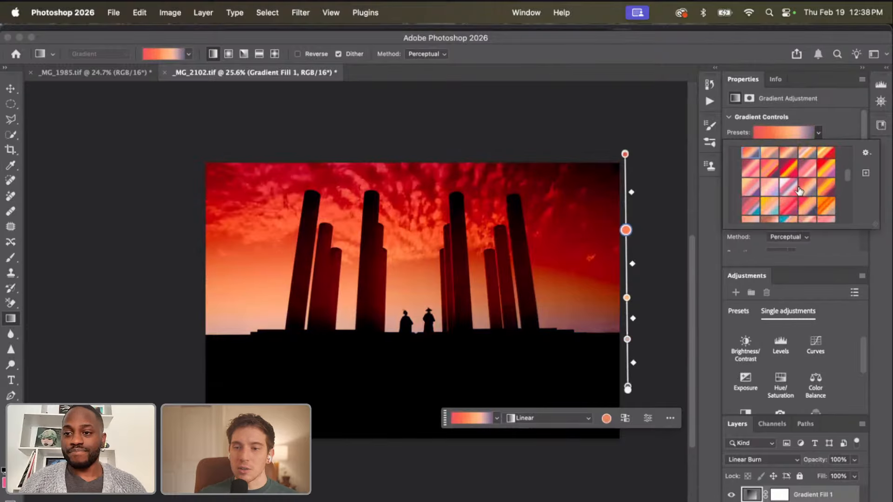
pyautogui.click(827, 191)
pyautogui.click(751, 171)
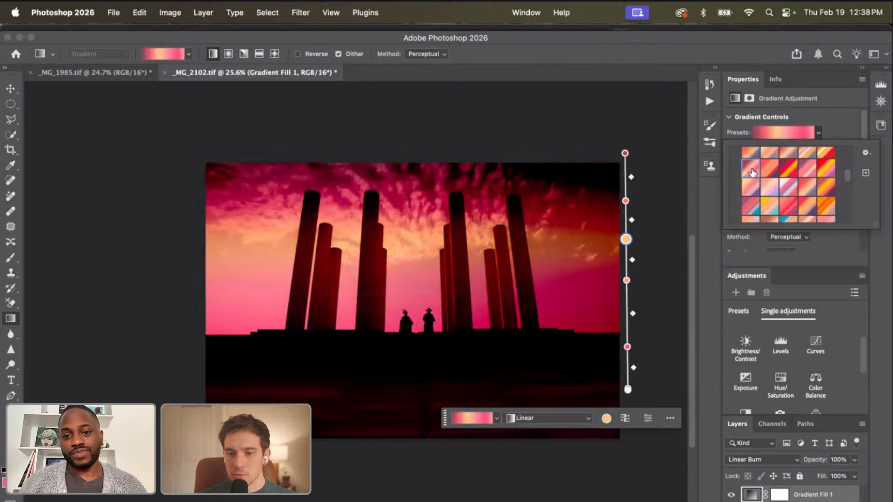
pyautogui.click(765, 194)
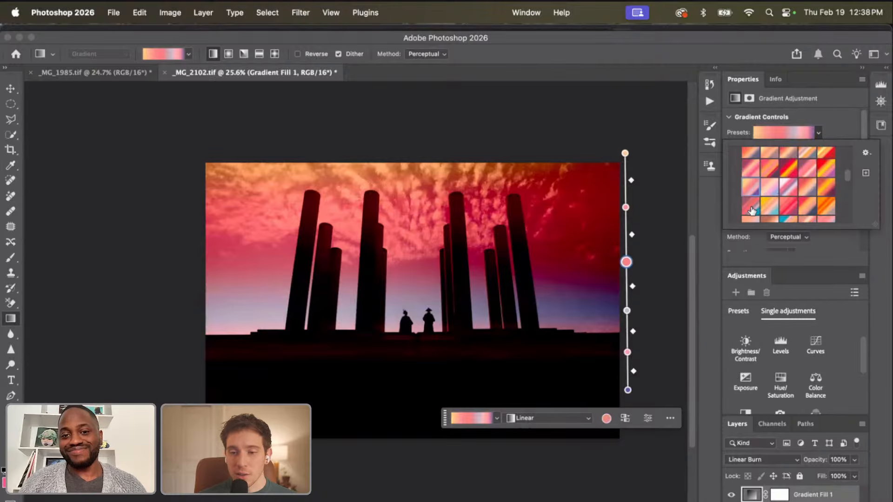
pyautogui.click(748, 207)
# Try the pink-to-periwinkle blue sunset preset on the gradient fill.
pyautogui.scroll(-3, 786, 201)
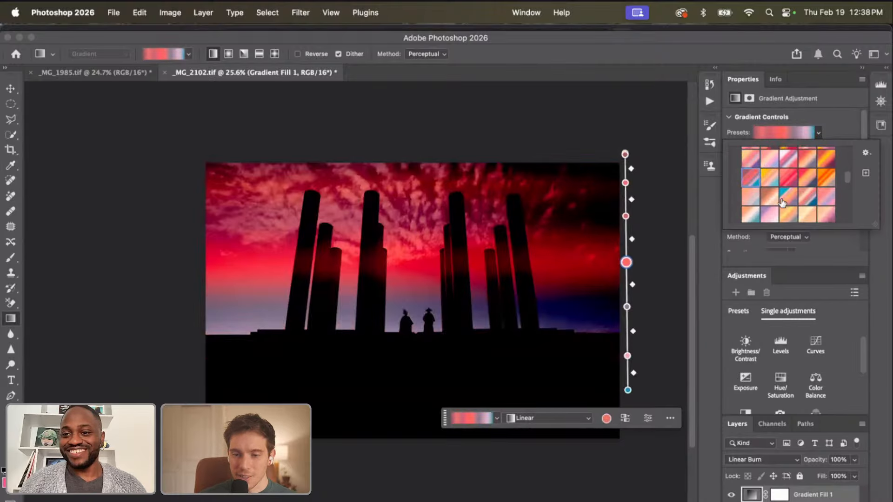
pyautogui.scroll(-2, 827, 201)
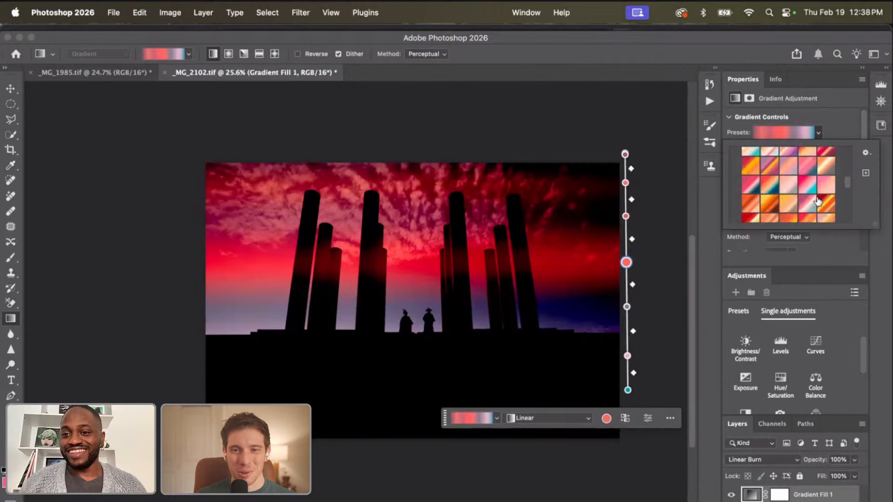
pyautogui.scroll(-2, 785, 198)
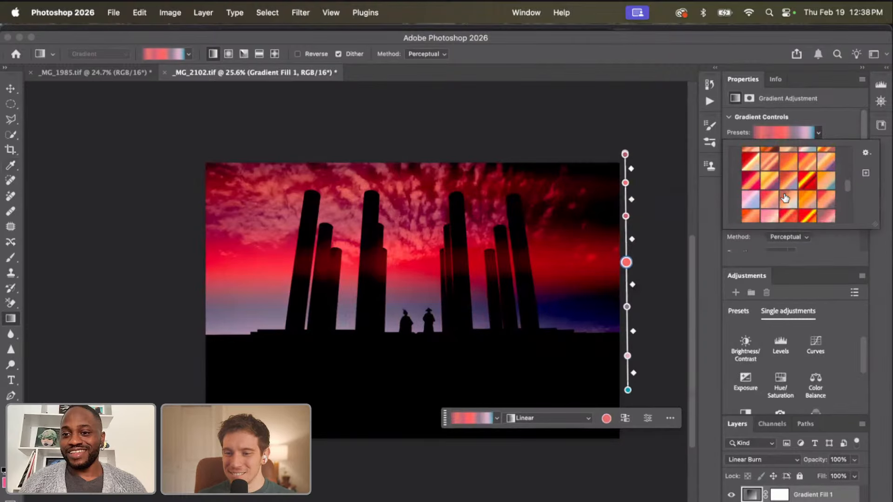
pyautogui.scroll(-3, 785, 198)
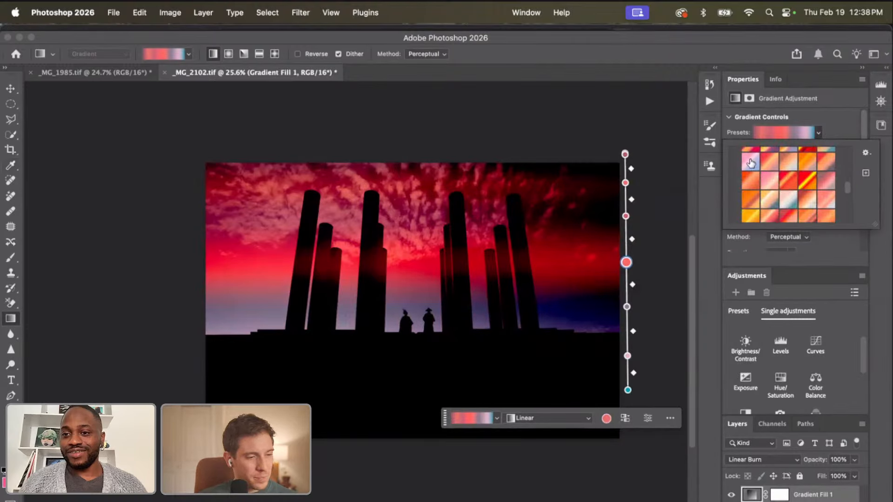
pyautogui.click(759, 166)
# Browse further through the sunset presets and try the crimson-orange-grey one on the gradient fill.
pyautogui.scroll(-2, 772, 181)
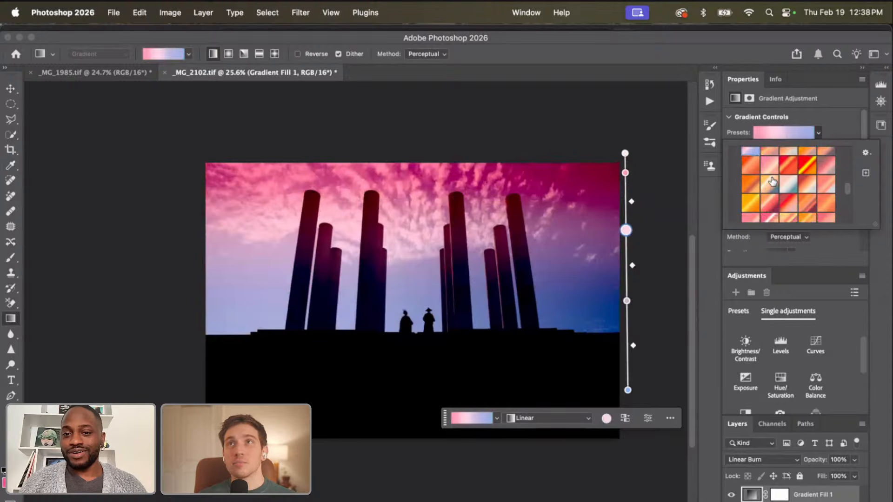
pyautogui.scroll(-5, 773, 181)
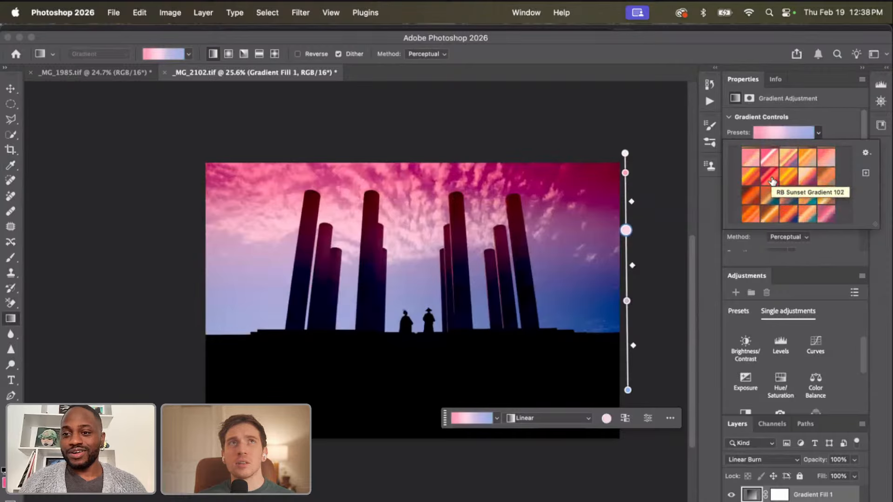
pyautogui.scroll(-5, 778, 182)
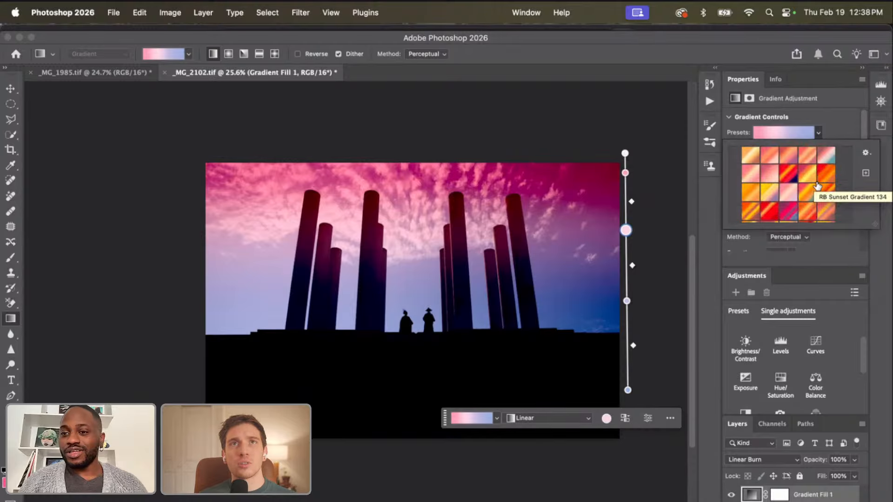
pyautogui.scroll(-5, 818, 185)
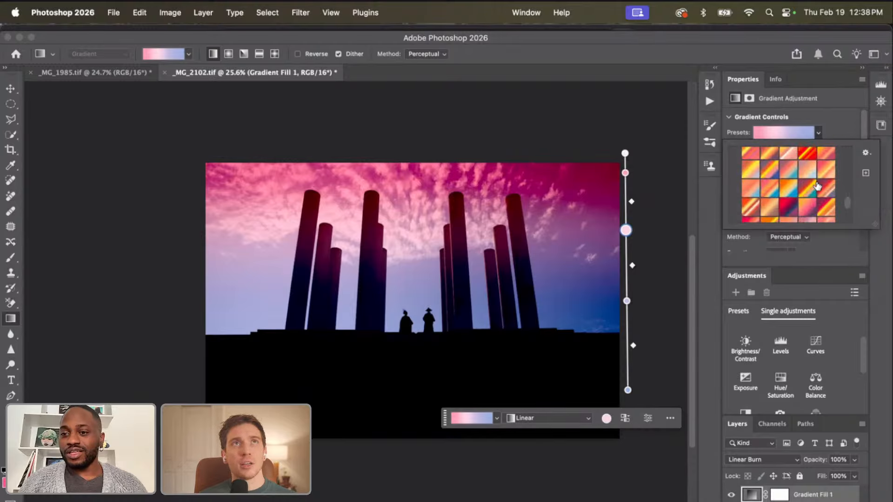
pyautogui.scroll(-2, 818, 185)
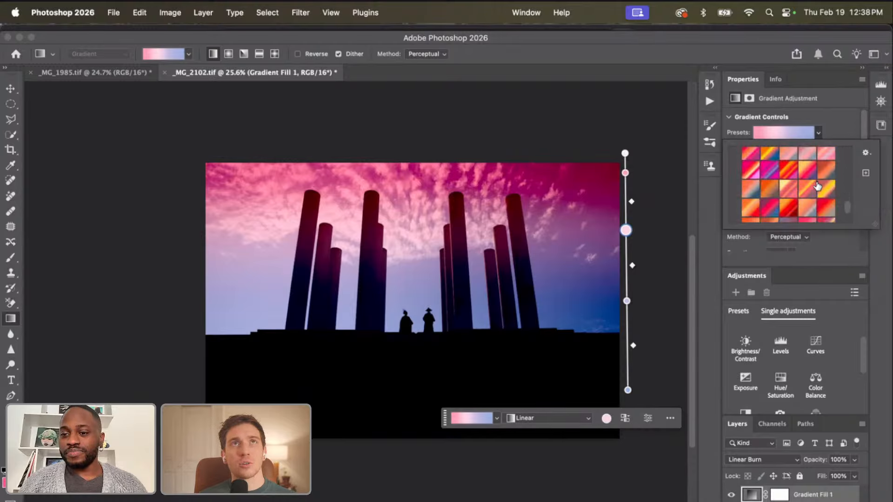
pyautogui.scroll(-2, 818, 185)
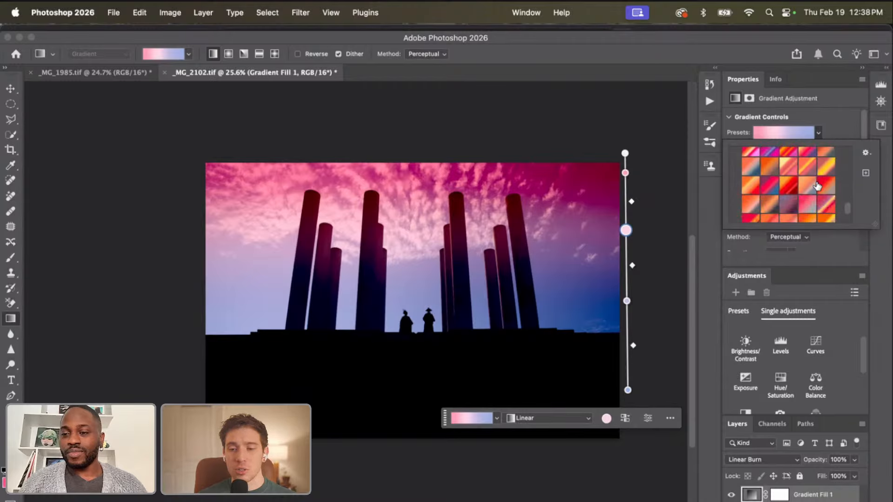
pyautogui.scroll(-1, 827, 182)
pyautogui.click(827, 181)
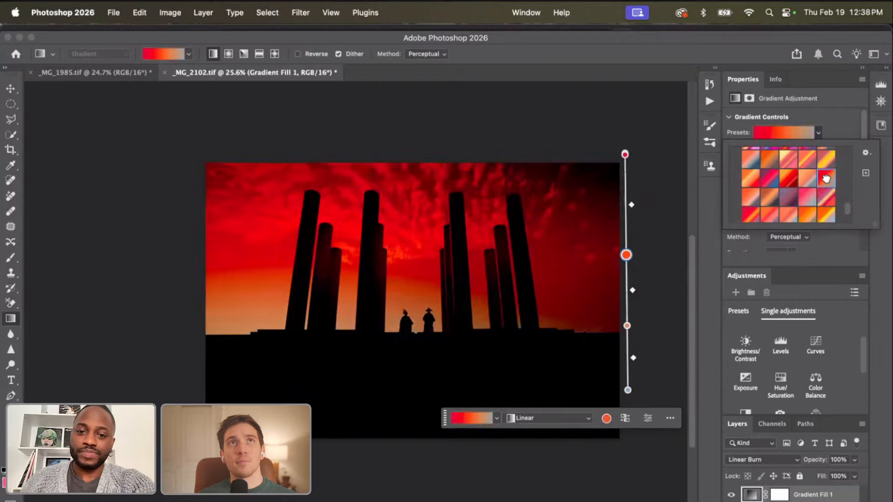
# Move the gradient slightly higher over the sky and try the RB Sunset Gradient 186 preset.
pyautogui.moveTo(625, 219); pyautogui.dragTo(628, 203)
pyautogui.click(809, 134)
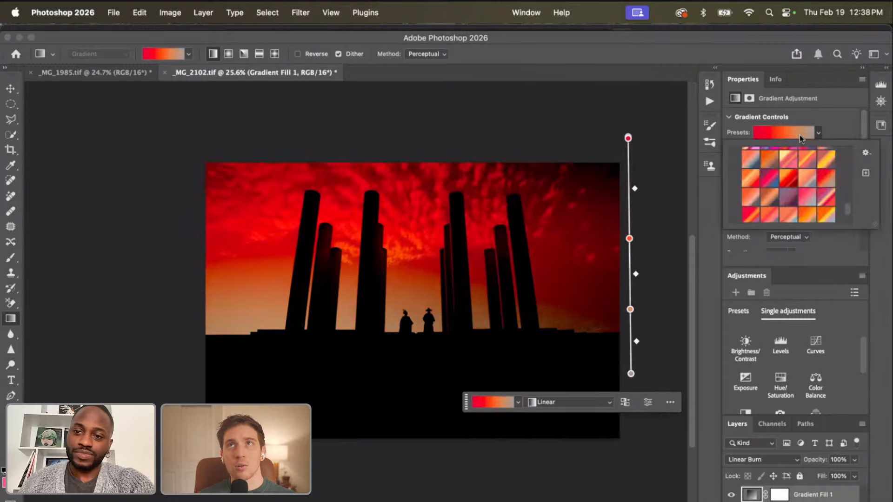
pyautogui.scroll(-1, 787, 200)
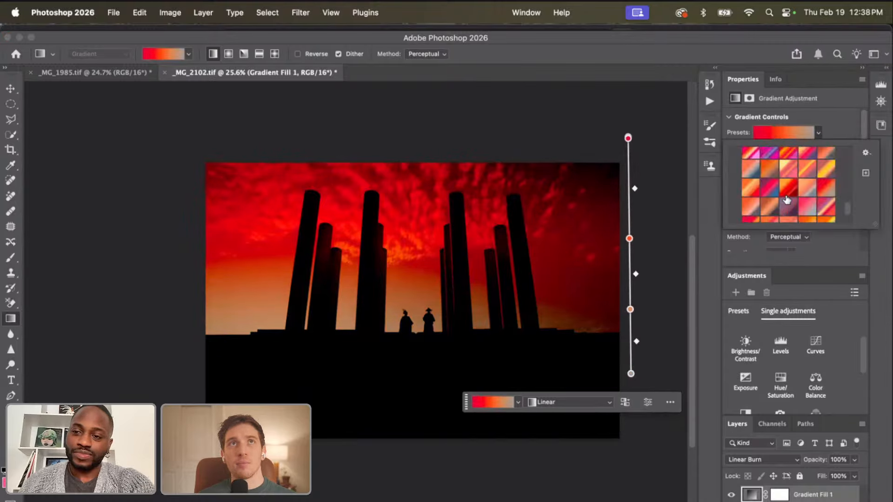
pyautogui.click(750, 207)
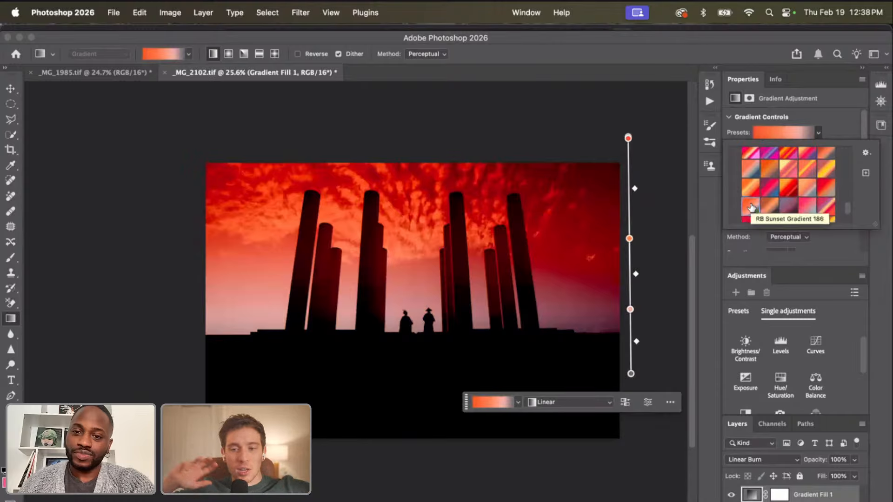
# Return to the start of the sunset presets and apply the orange-pink-purple one to the gradient fill.
pyautogui.scroll(-3, 762, 209)
pyautogui.scroll(2, 800, 186)
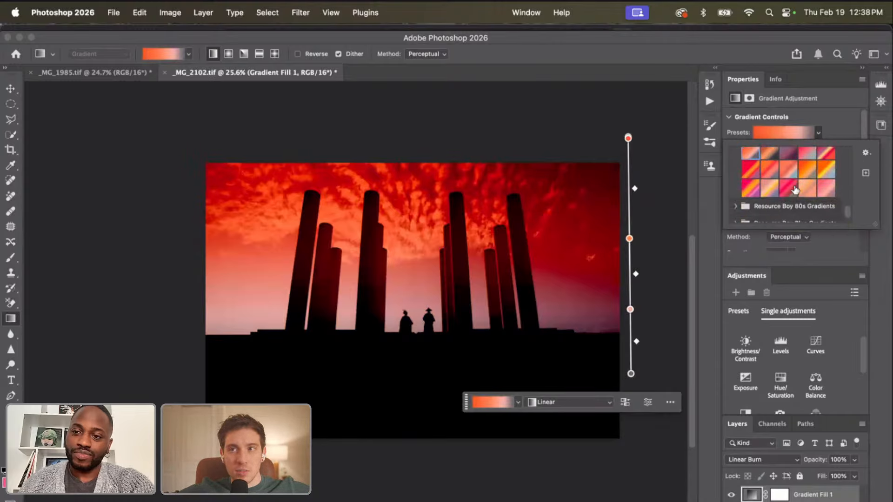
pyautogui.scroll(2, 825, 176)
pyautogui.scroll(5, 825, 176)
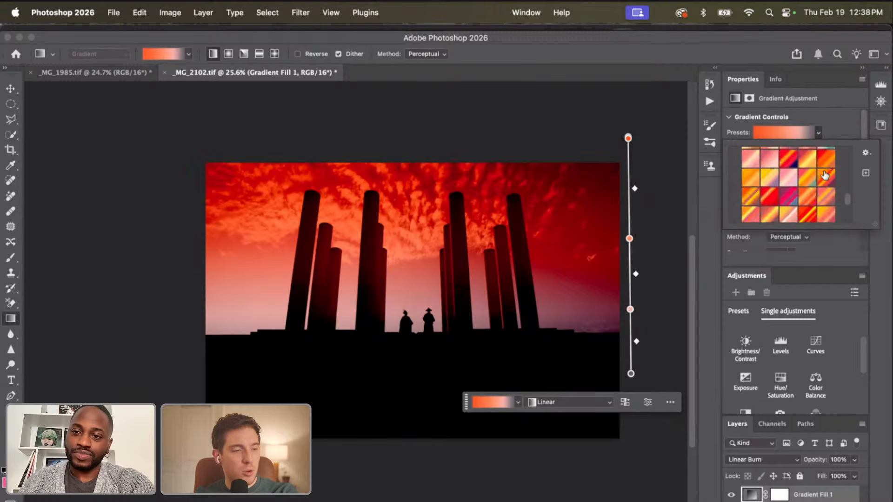
pyautogui.scroll(6, 824, 175)
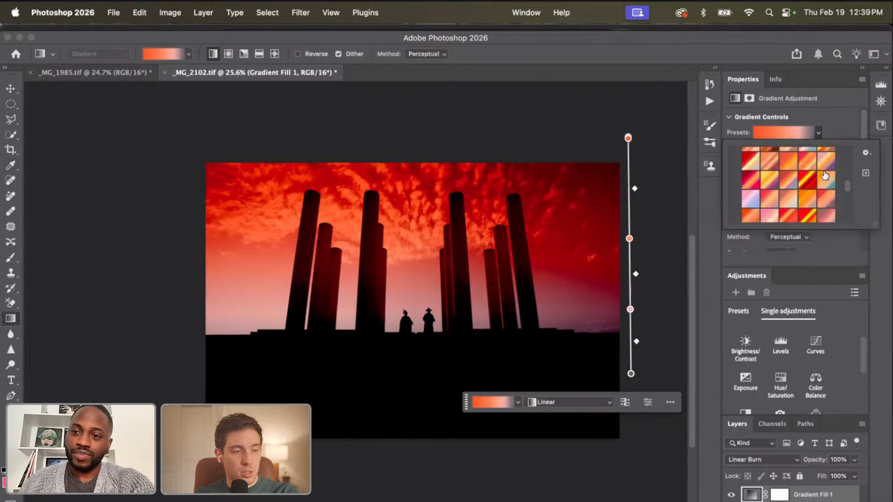
pyautogui.scroll(5, 824, 176)
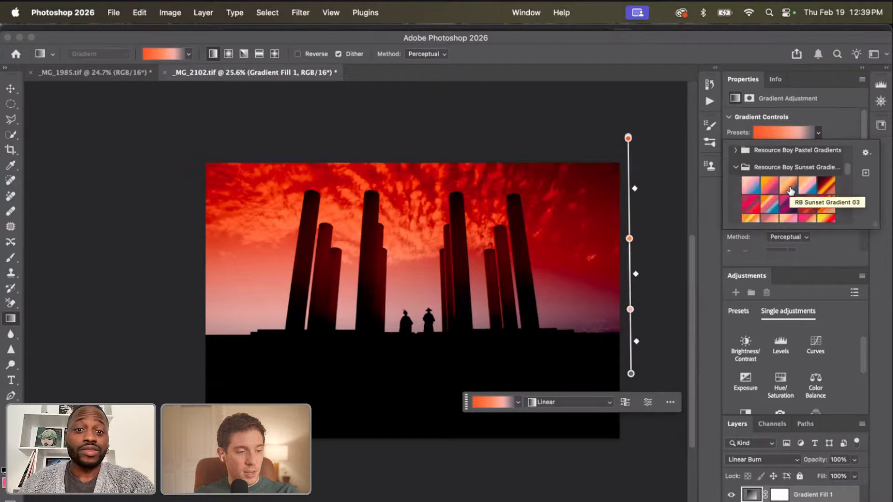
pyautogui.click(790, 190)
pyautogui.click(787, 192)
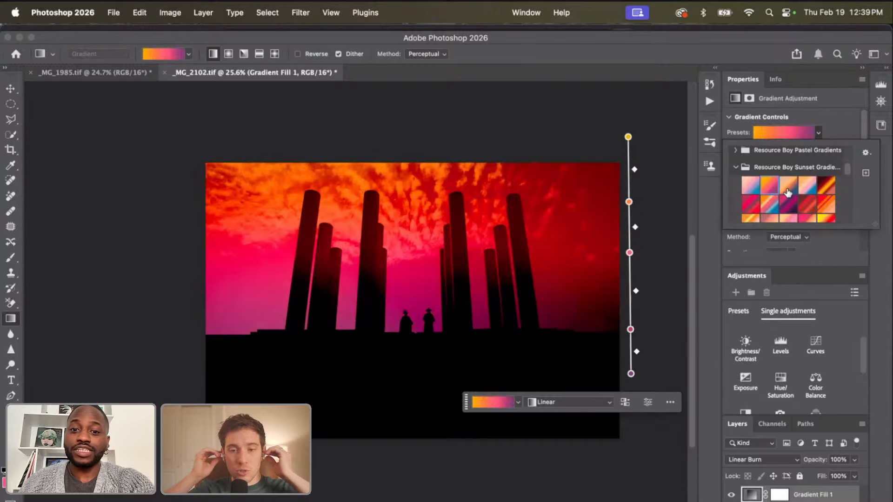
# Apply the peach-orange-navy sunset preset to the gradient fill and shift the gradient lower over the sky.
pyautogui.click(789, 191)
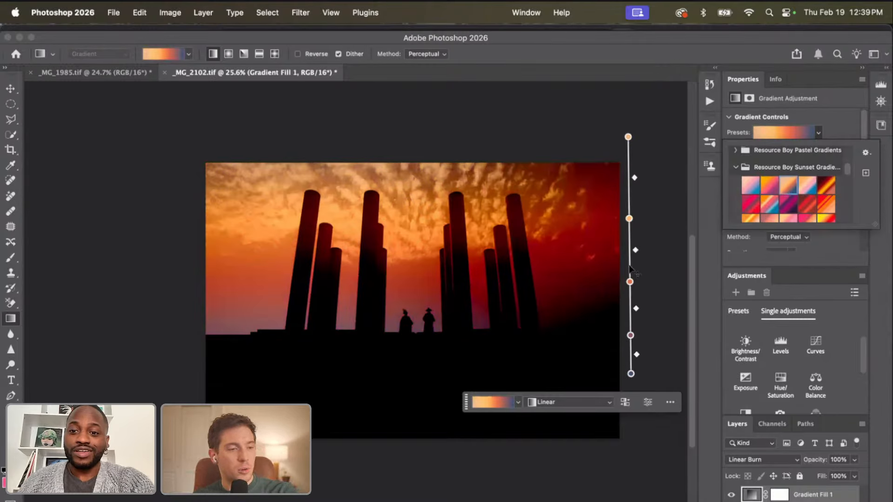
pyautogui.moveTo(630, 269); pyautogui.dragTo(629, 291)
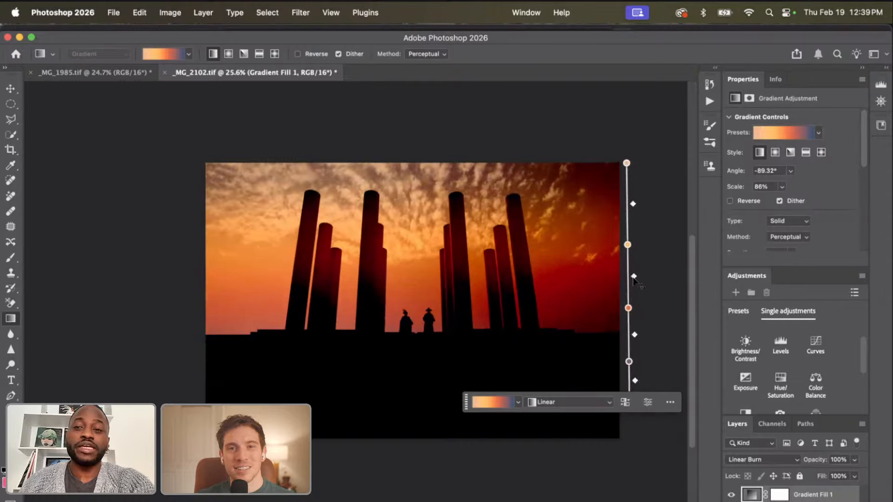
# Try the pink-to-blue and orange-pink-blue sunset presets on the gradient fill and return to the peach-orange-navy one.
pyautogui.click(788, 136)
pyautogui.click(757, 190)
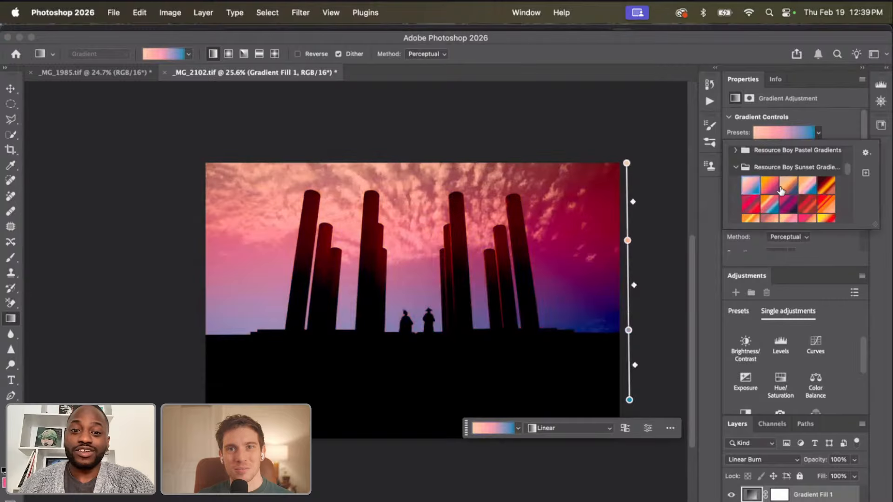
pyautogui.click(781, 191)
pyautogui.click(792, 192)
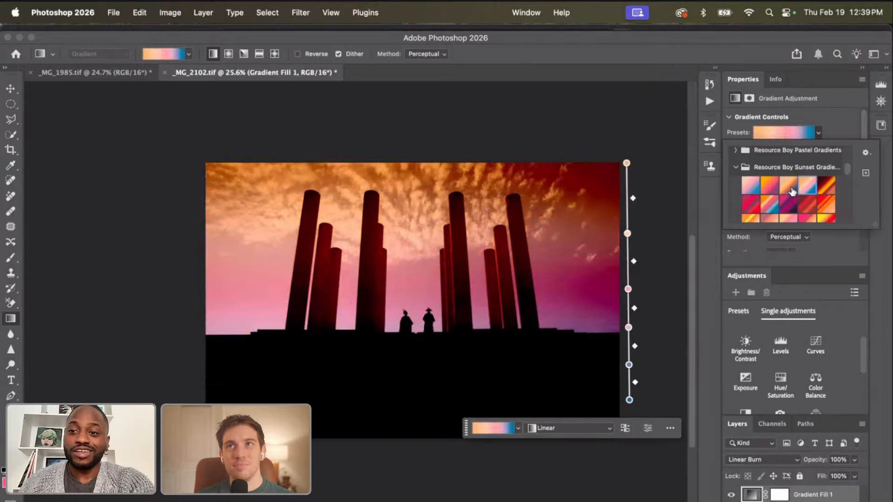
pyautogui.click(789, 191)
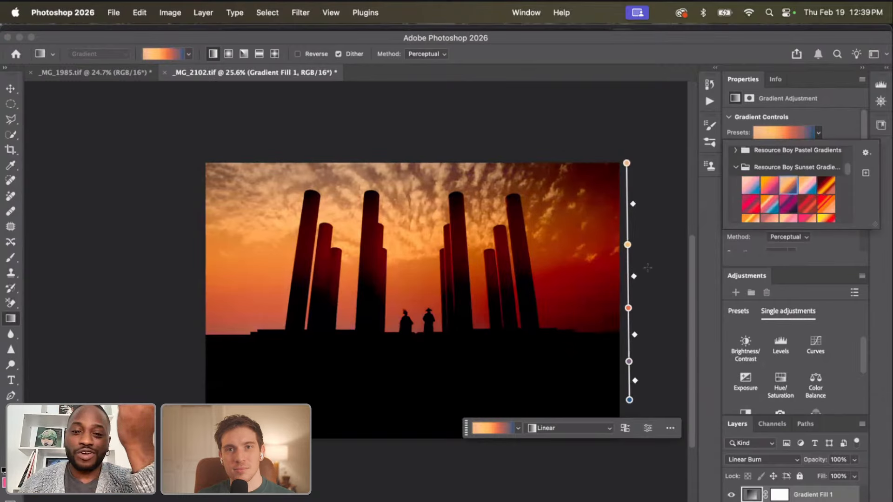
# Move the gradient lower, lengthen it at both ends to about 97% scale, and align it with the photo's right edge.
pyautogui.moveTo(627, 264)
pyautogui.mouseDown()
pyautogui.moveTo(628, 286)
pyautogui.moveTo(628, 276)
pyautogui.mouseUp()
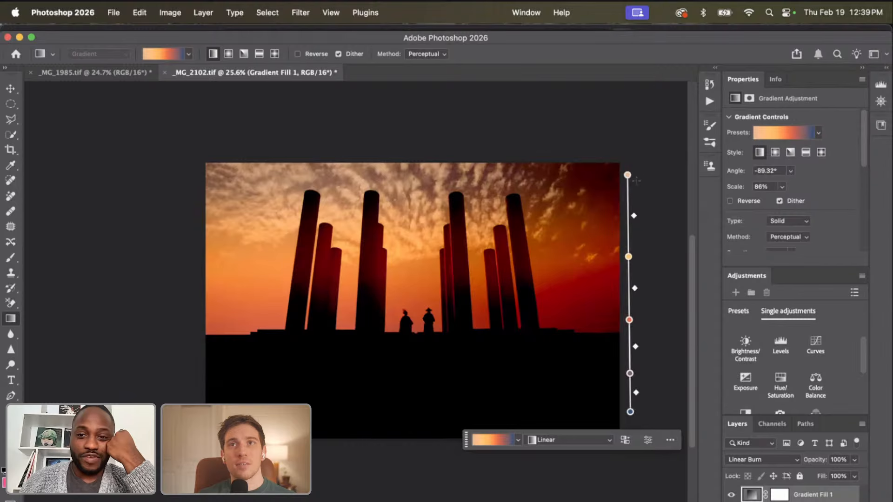
pyautogui.moveTo(628, 176); pyautogui.dragTo(628, 167)
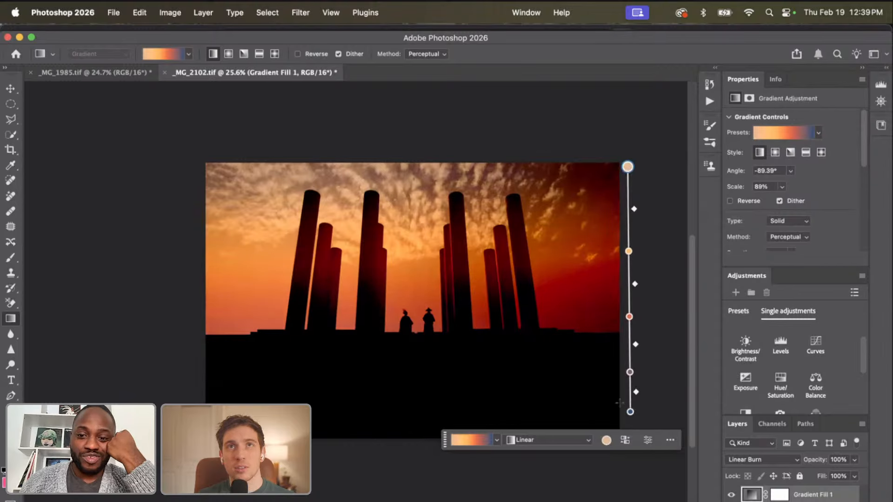
pyautogui.moveTo(629, 412); pyautogui.dragTo(631, 441)
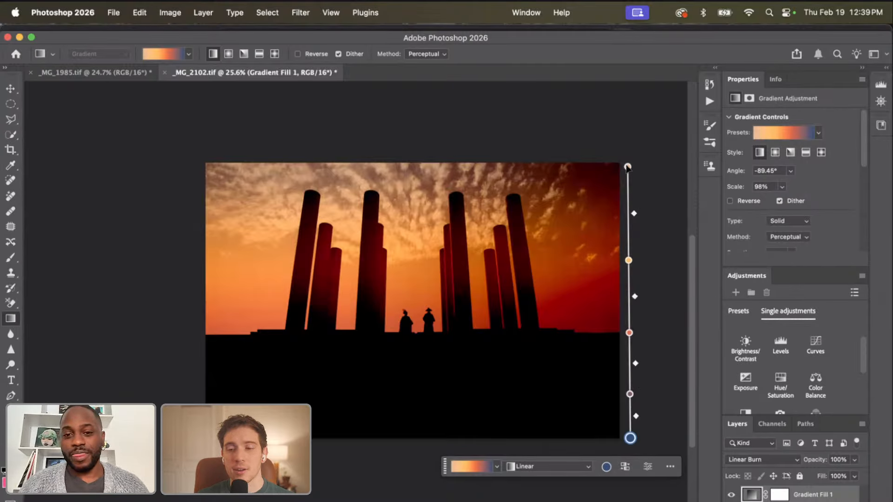
pyautogui.click(805, 501)
pyautogui.click(805, 496)
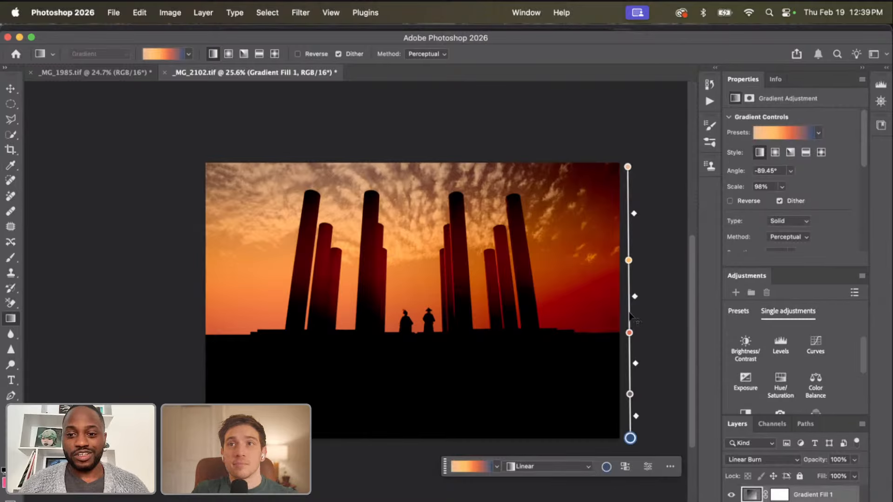
pyautogui.moveTo(630, 315); pyautogui.dragTo(626, 341)
pyautogui.moveTo(625, 198)
pyautogui.mouseDown()
pyautogui.moveTo(626, 181)
pyautogui.moveTo(629, 206)
pyautogui.moveTo(623, 174)
pyautogui.moveTo(625, 195)
pyautogui.mouseUp()
# Try the pink-to-blue preset and several red-to-peach sunset presets on the gradient fill.
pyautogui.click(818, 132)
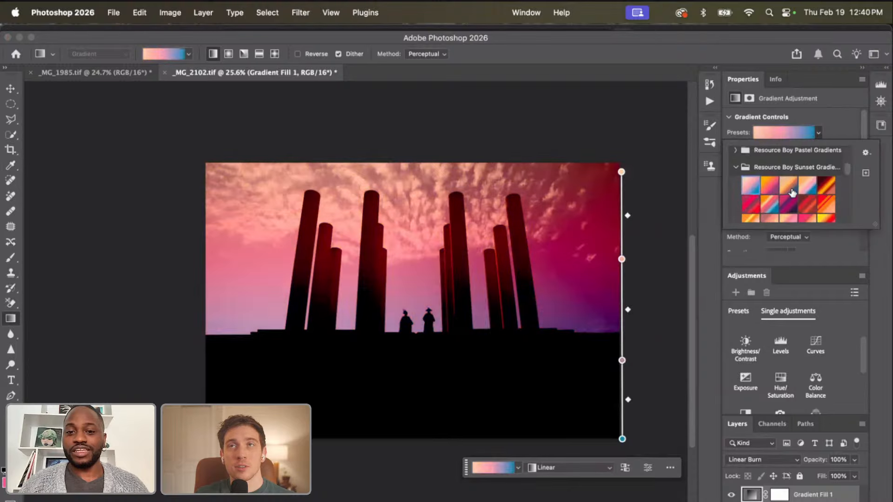
pyautogui.scroll(-2, 786, 204)
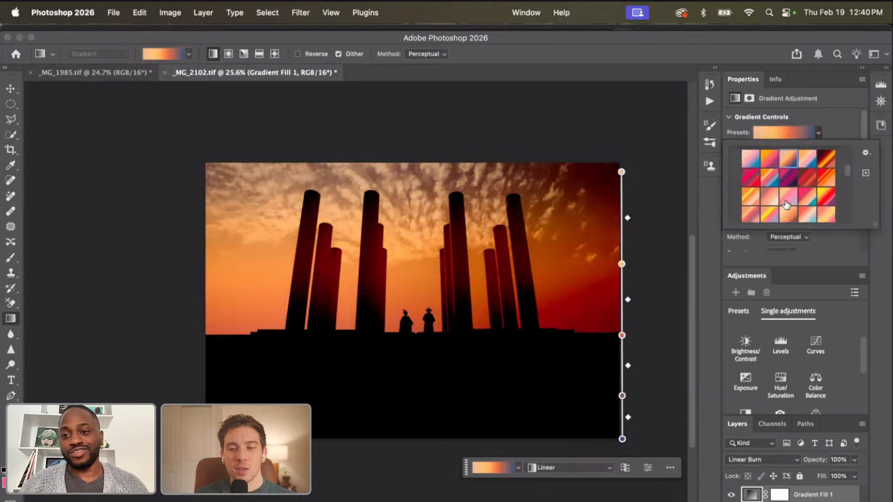
pyautogui.scroll(-1, 812, 184)
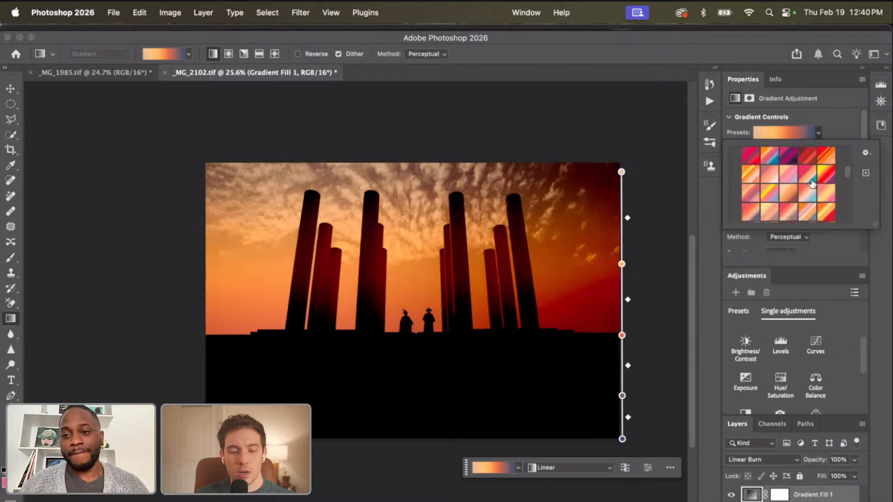
pyautogui.scroll(-1, 810, 182)
pyautogui.click(789, 186)
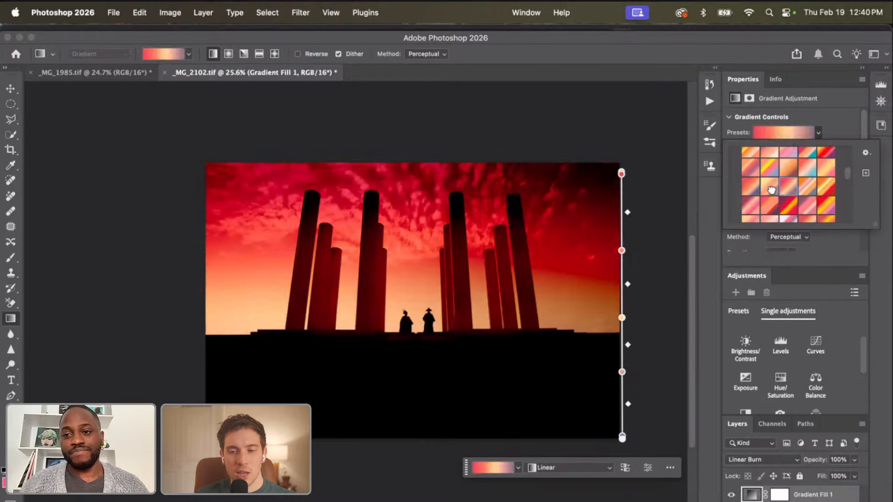
pyautogui.click(771, 189)
pyautogui.click(749, 190)
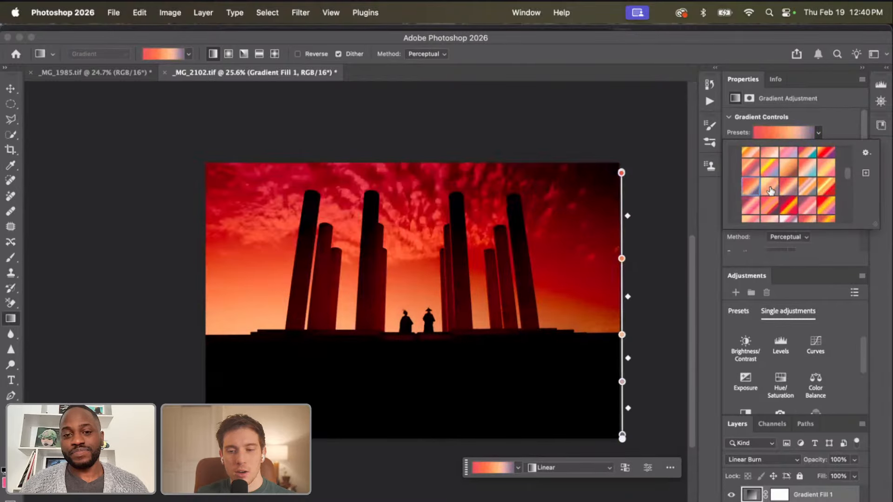
# Browse further through the sunset presets and try the multi-stop red-orange-lavender one on the gradient fill.
pyautogui.scroll(-3, 771, 191)
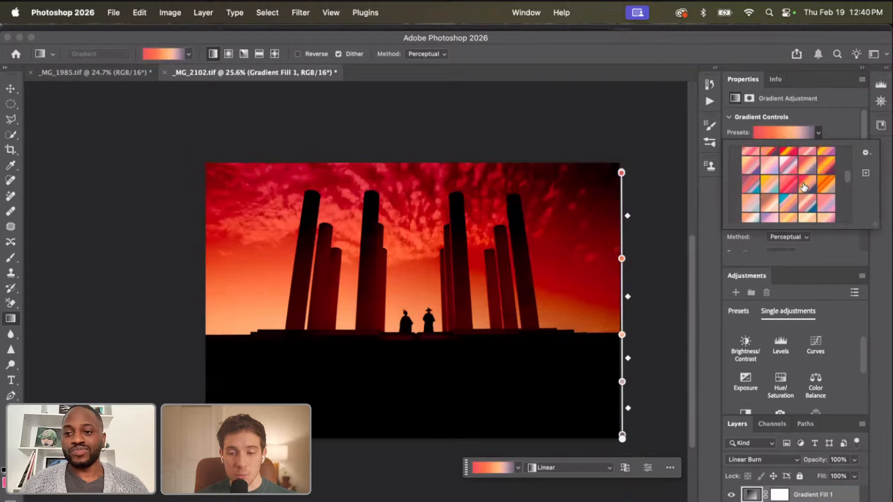
pyautogui.scroll(1, 802, 184)
pyautogui.click(809, 173)
pyautogui.scroll(-1, 805, 197)
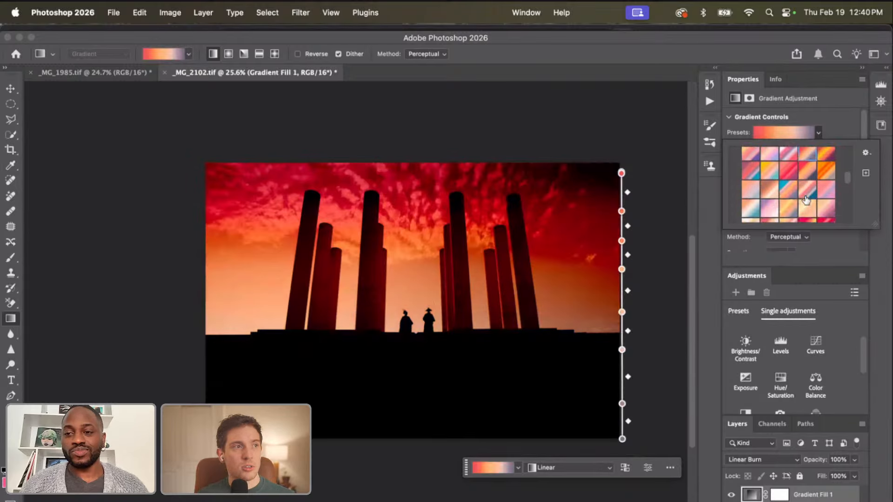
# Compare the crimson-pink-navy and red-peach-teal sunset presets on the gradient fill, finishing on the red-peach-teal one.
pyautogui.scroll(-1, 806, 200)
pyautogui.scroll(-2, 806, 200)
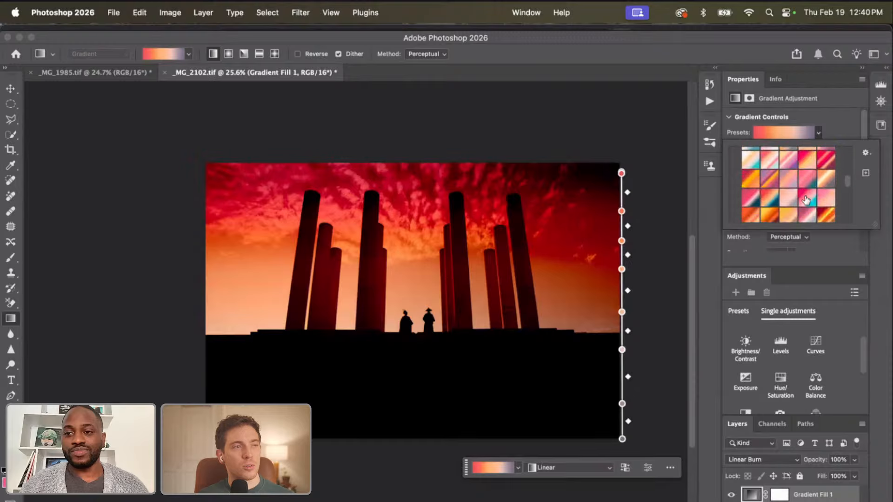
pyautogui.click(748, 195)
pyautogui.click(768, 200)
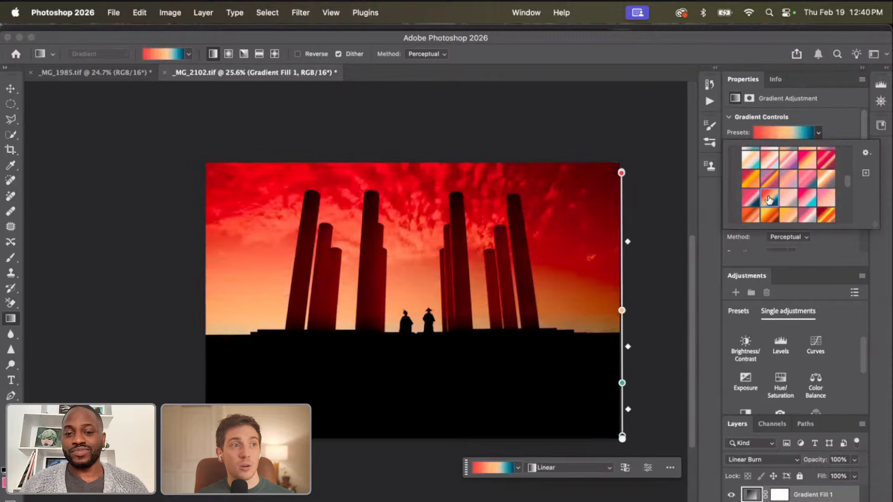
pyautogui.click(750, 199)
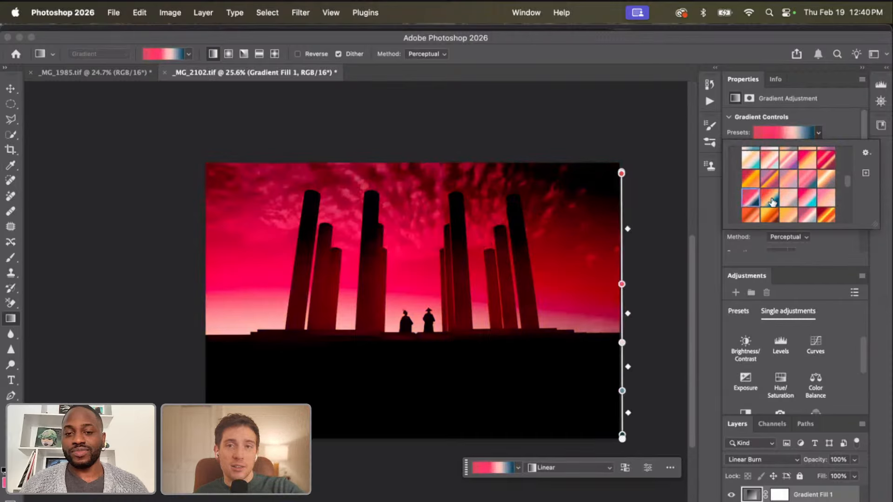
pyautogui.click(772, 201)
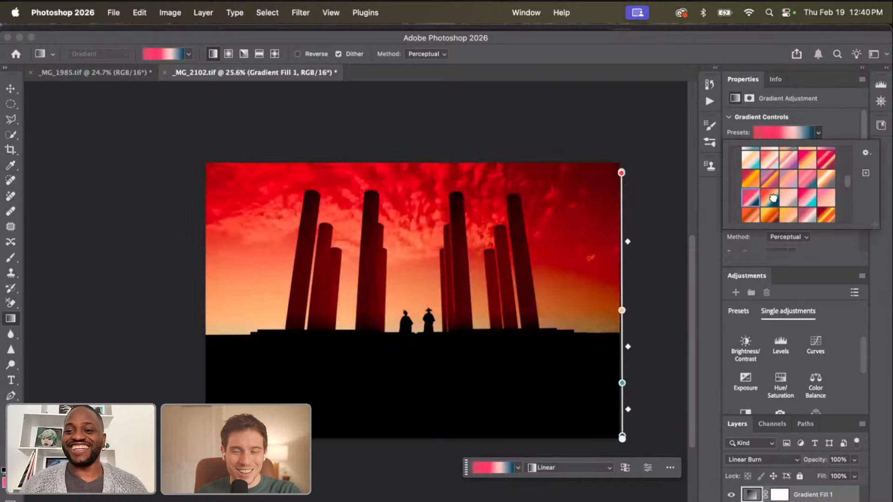
# Nudge the gradient just inside the photo's right edge and reapply the peach-orange-navy sunset preset.
pyautogui.moveTo(624, 252)
pyautogui.mouseDown()
pyautogui.moveTo(622, 225)
pyautogui.moveTo(619, 257)
pyautogui.mouseUp()
pyautogui.click(819, 133)
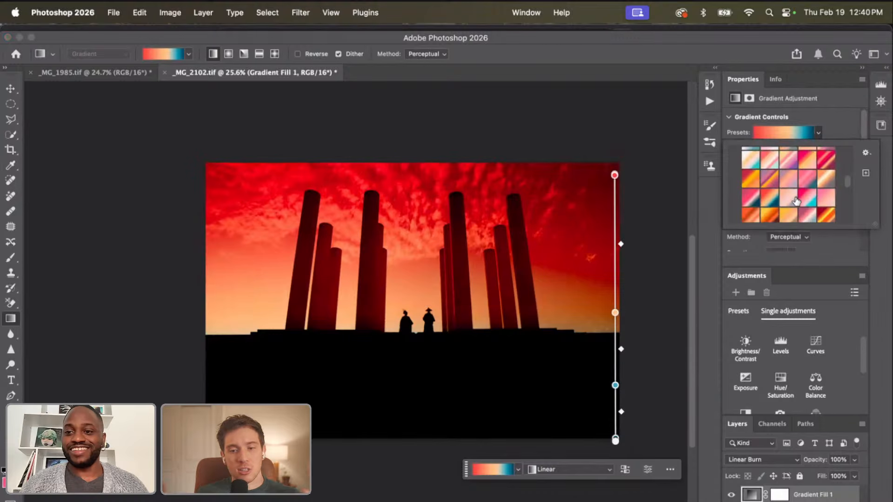
pyautogui.scroll(5, 796, 200)
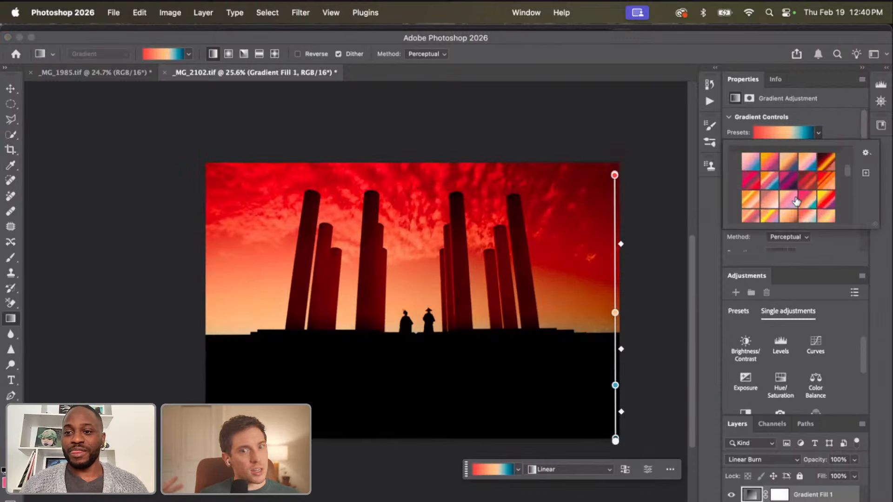
pyautogui.click(790, 197)
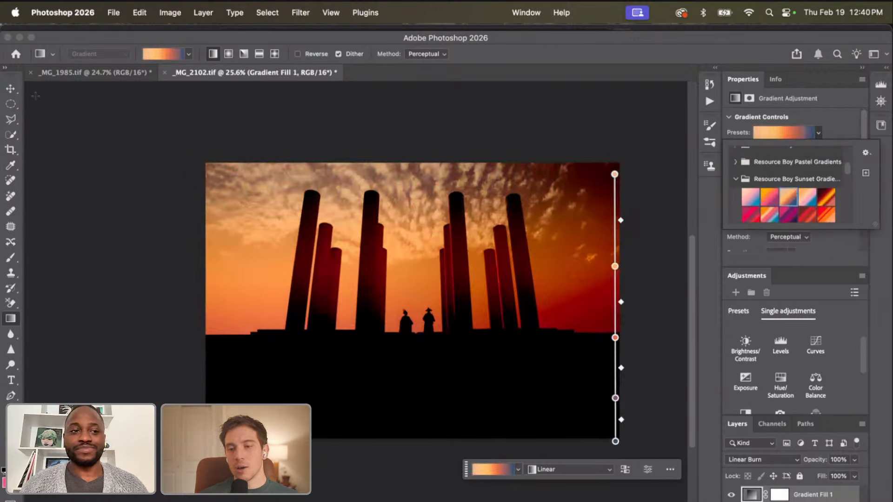
# Switch to the Move tool and add a Brightness/Contrast adjustment with brightness -16 and contrast 40.
pyautogui.click(11, 90)
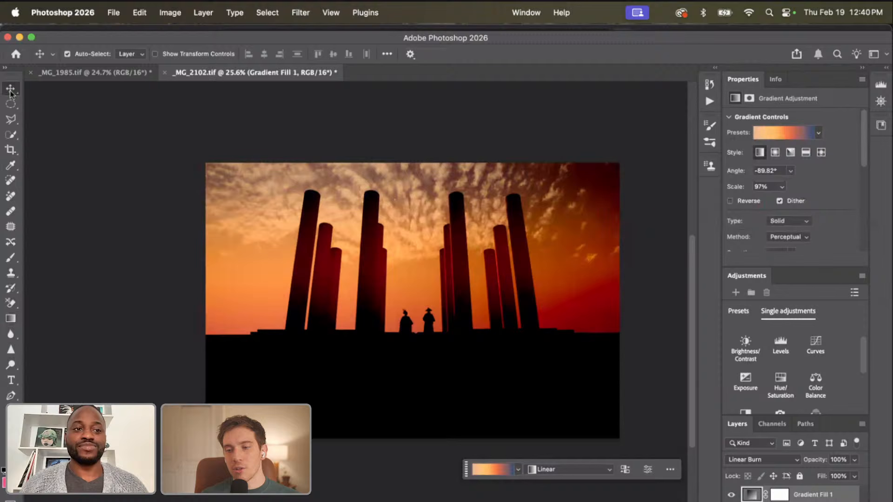
pyautogui.click(746, 347)
pyautogui.moveTo(807, 173); pyautogui.dragTo(785, 153)
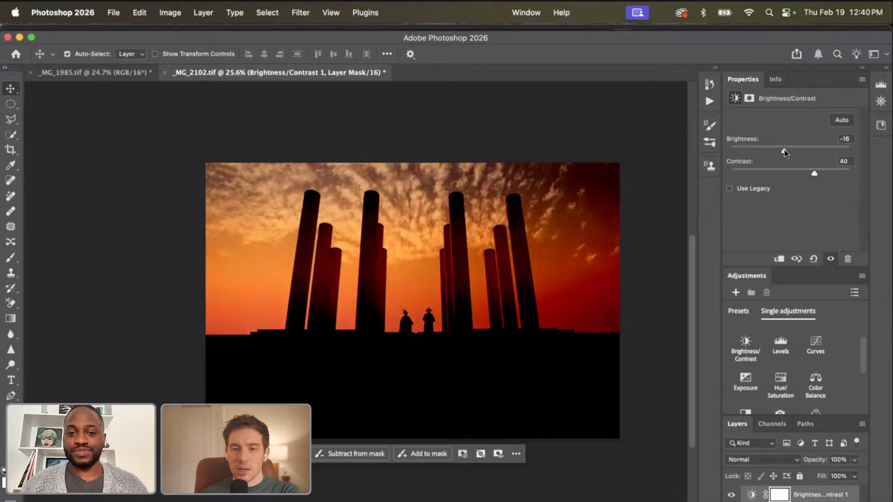
# Add a Curves adjustment and shape a custom RGB curve with two inner points and a lowered white endpoint.
pyautogui.click(815, 343)
pyautogui.moveTo(806, 211); pyautogui.dragTo(780, 234)
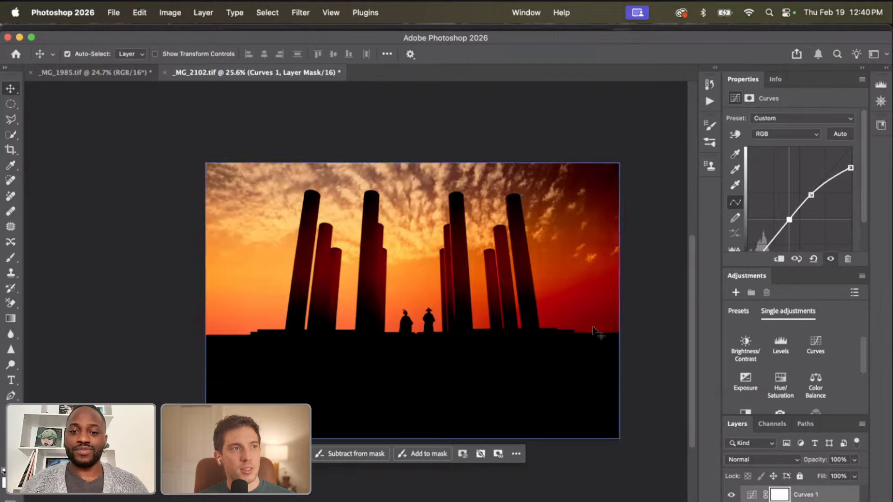
pyautogui.scroll(3, 593, 326)
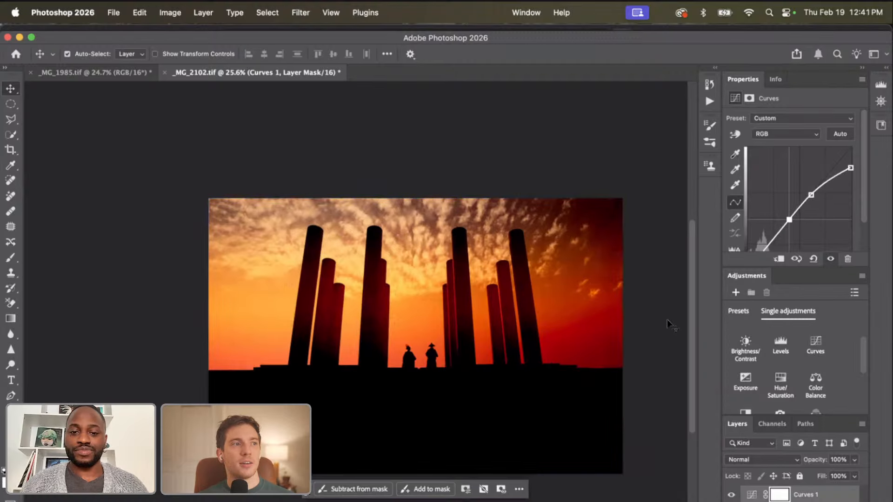
pyautogui.scroll(-2, 667, 319)
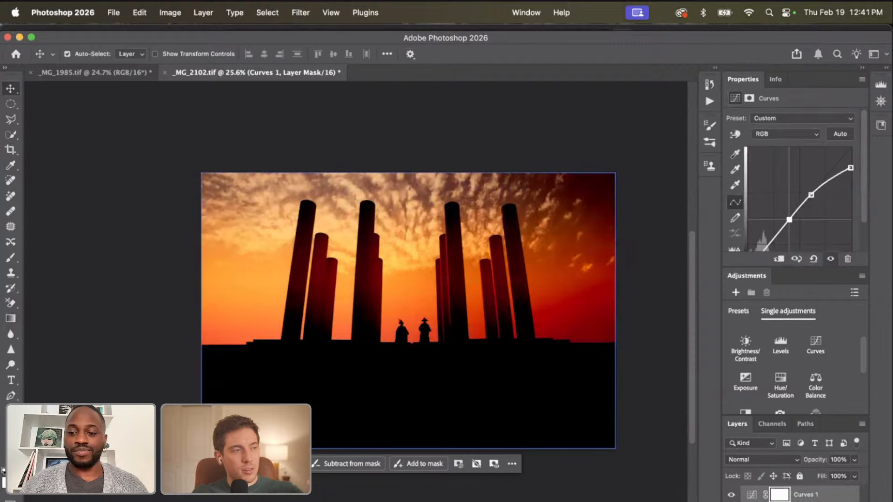
# Select the gradient fill layer and toggle its visibility to compare the photo with and without the effect.
pyautogui.hotkey('alt', '[')
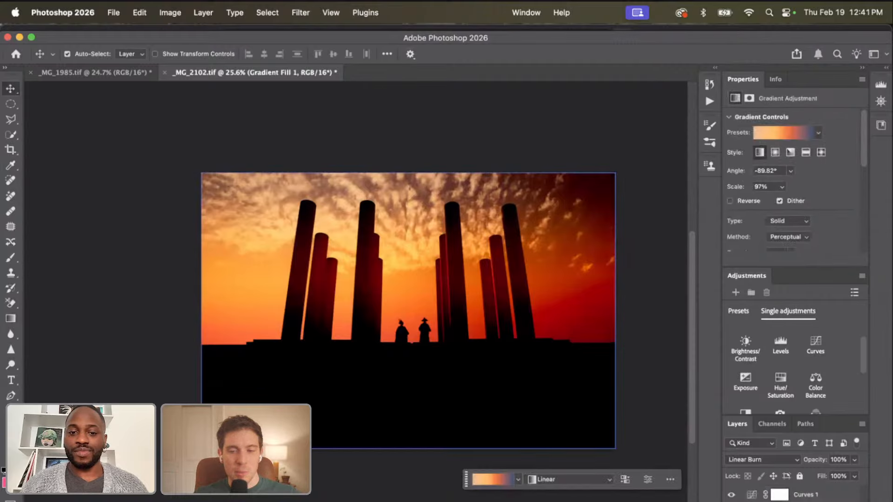
pyautogui.keyDown('shift'); pyautogui.click(833, 496); pyautogui.keyUp('shift')
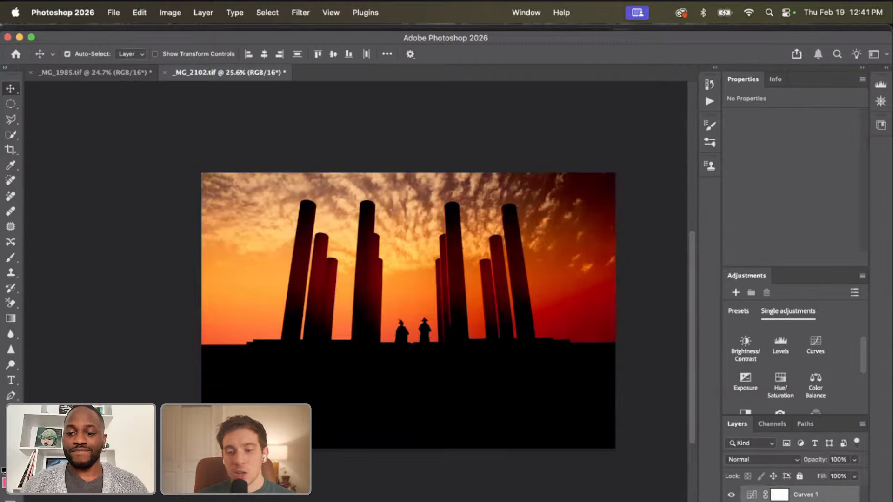
pyautogui.click(805, 501)
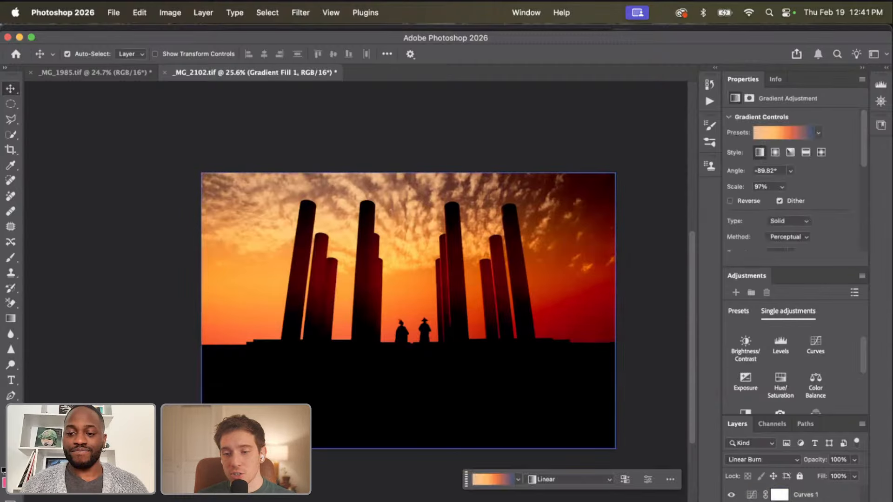
pyautogui.press('super+comma')
pyautogui.press('super+comma')
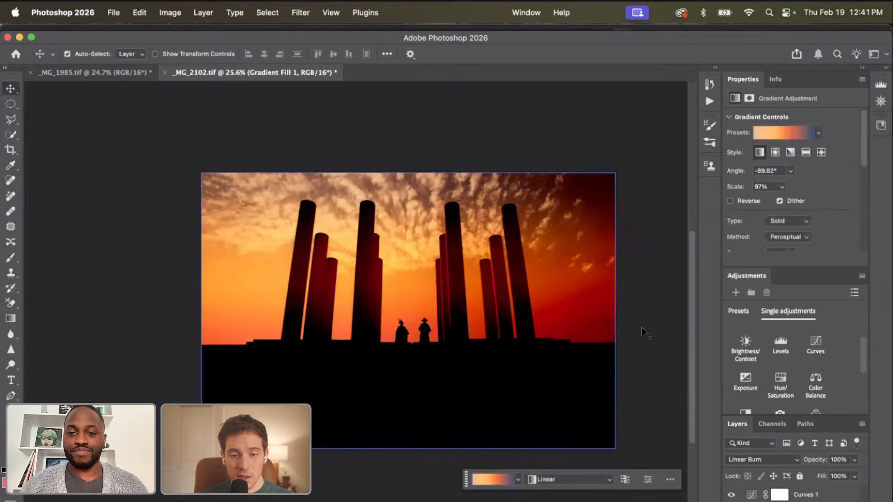
pyautogui.hscroll(-2, 641, 328)
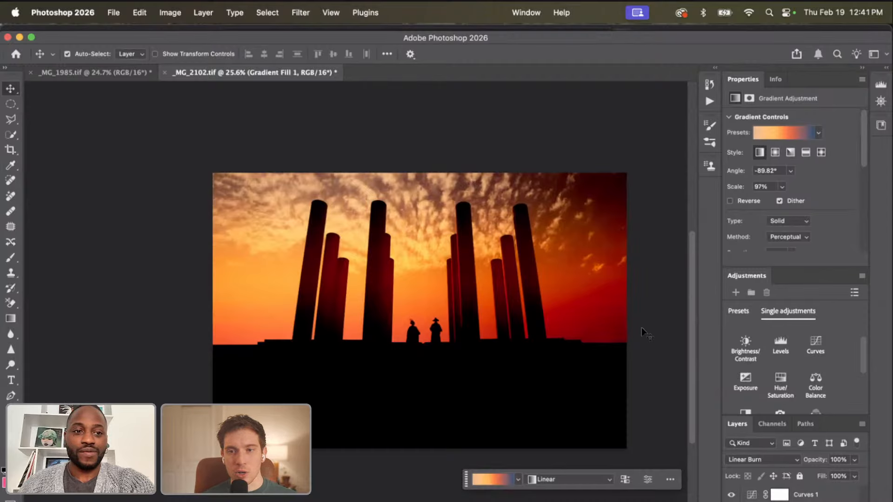
pyautogui.hscroll(3, 641, 327)
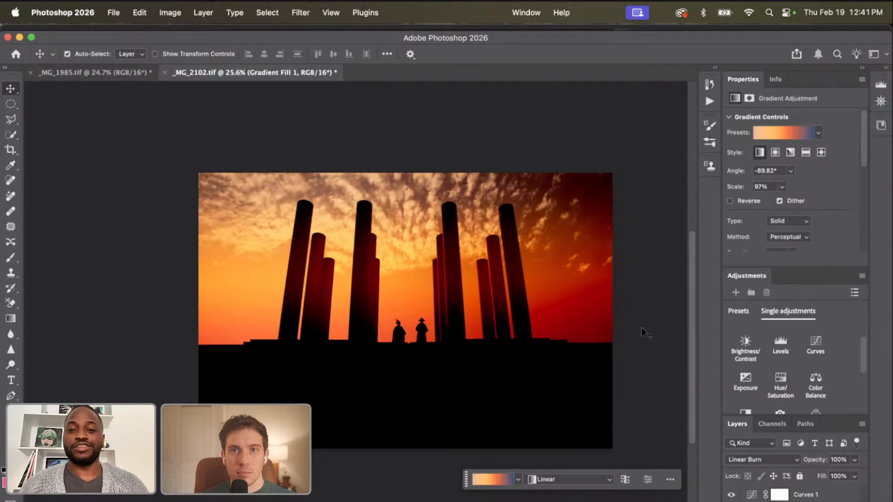
pyautogui.scroll(1, 651, 333)
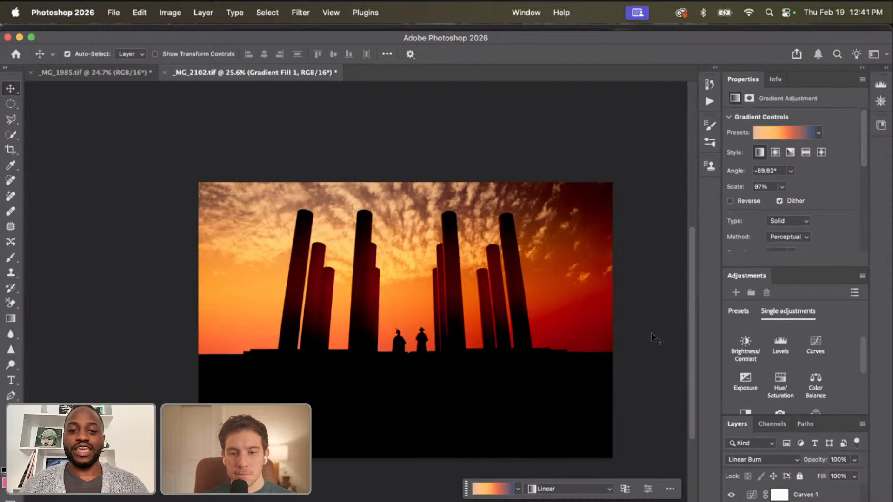
# Try Multiply as the gradient fill layer's blend mode.
pyautogui.scroll(3, 651, 333)
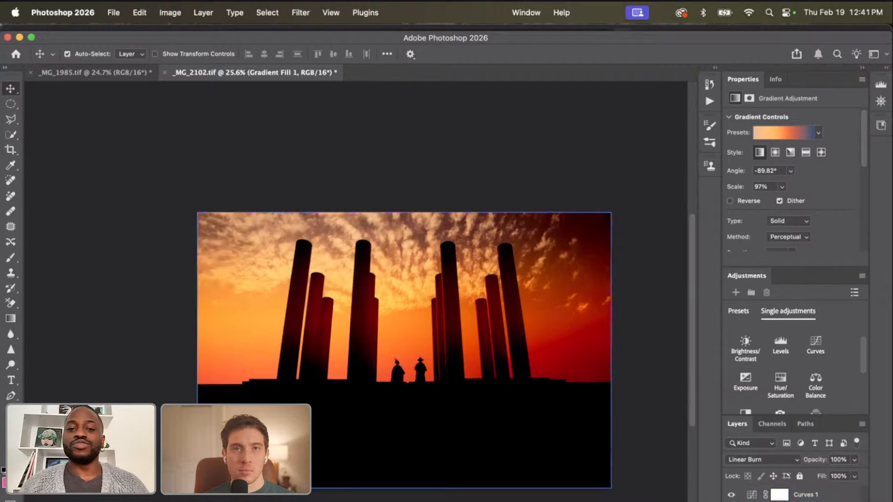
pyautogui.click(776, 461)
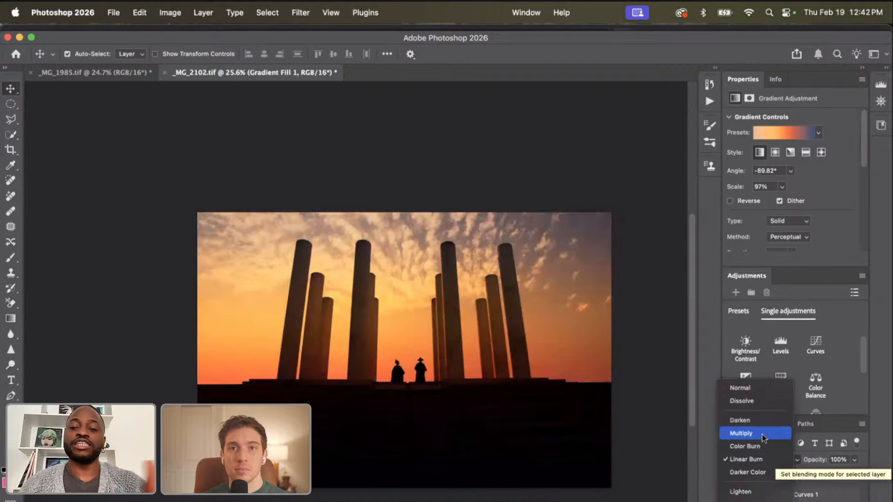
pyautogui.click(762, 434)
# Try a second Curves adjustment above the first with the RGB midtones pulled down, and delete that layer.
pyautogui.click(809, 496)
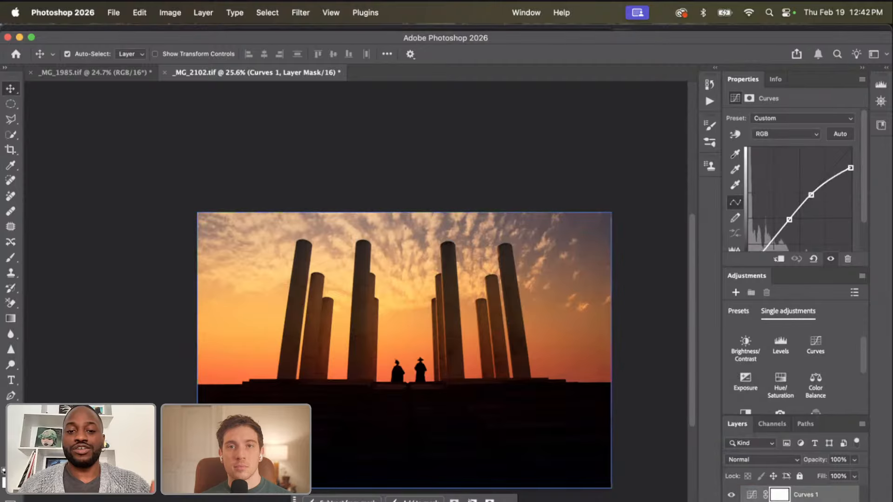
pyautogui.click(817, 345)
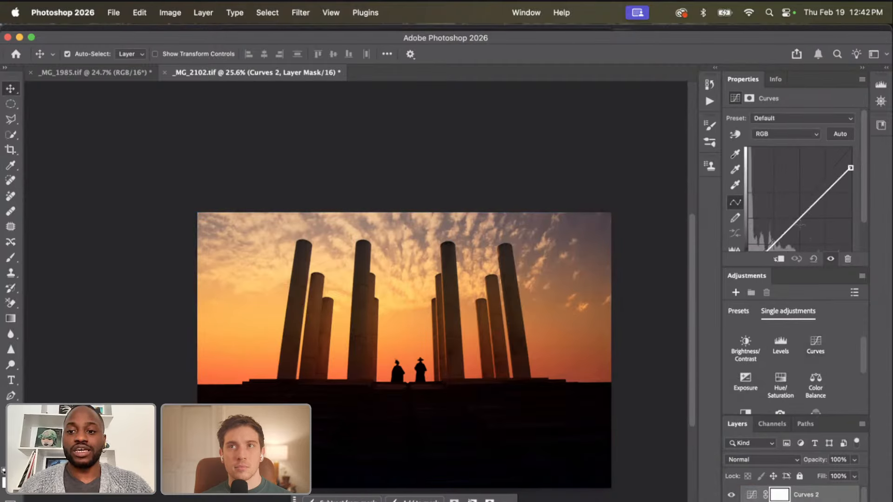
pyautogui.moveTo(798, 225); pyautogui.dragTo(801, 241)
pyautogui.click(824, 496)
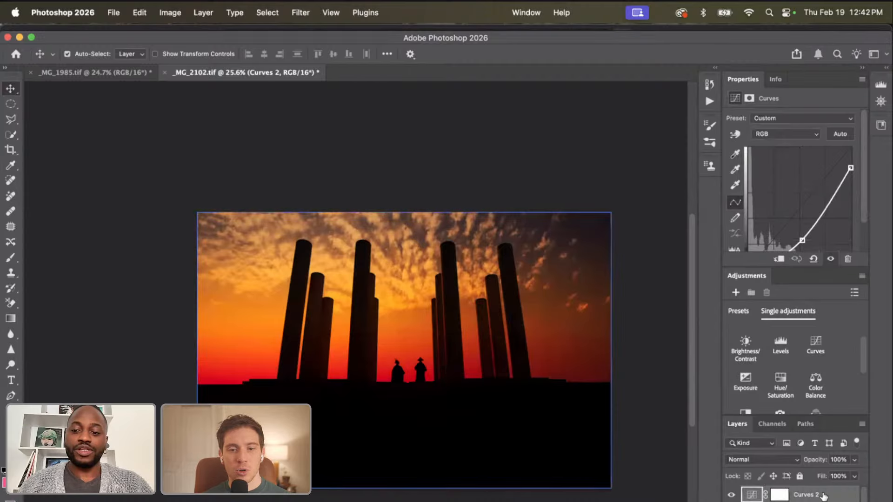
pyautogui.press('BackSpace')
# Select the gradient fill layer and set its blend mode back to Linear Burn.
pyautogui.click(806, 501)
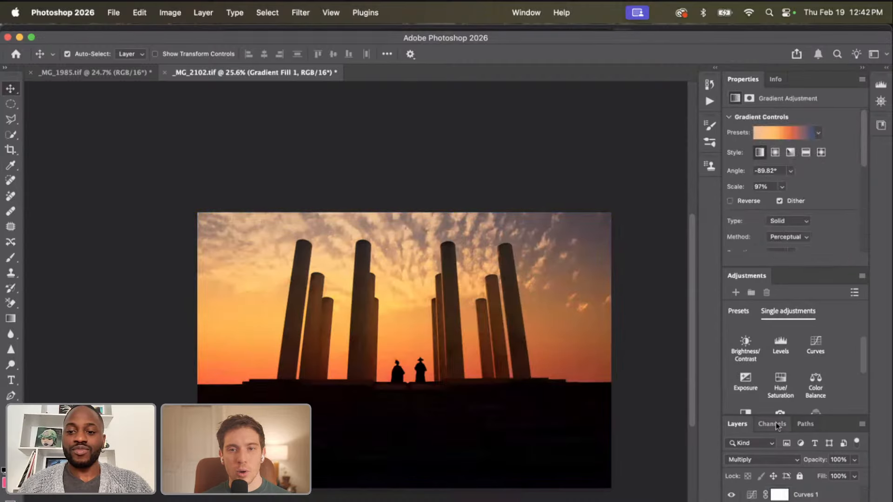
pyautogui.click(769, 460)
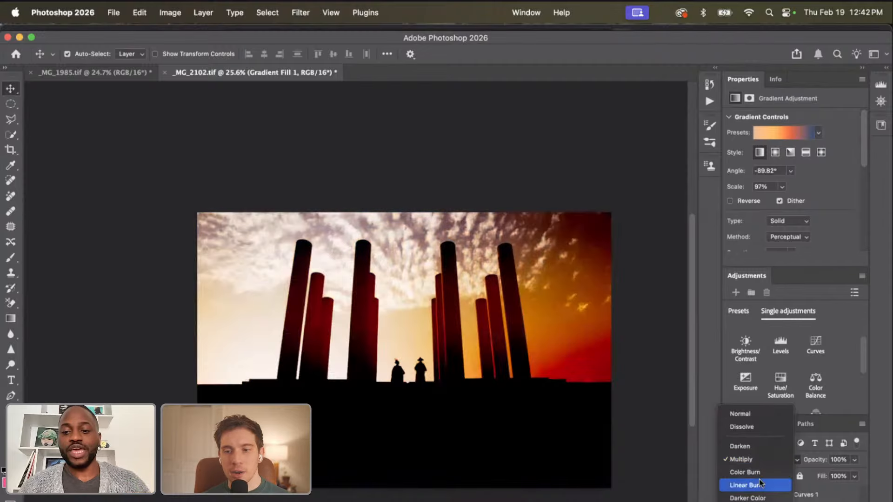
pyautogui.click(760, 485)
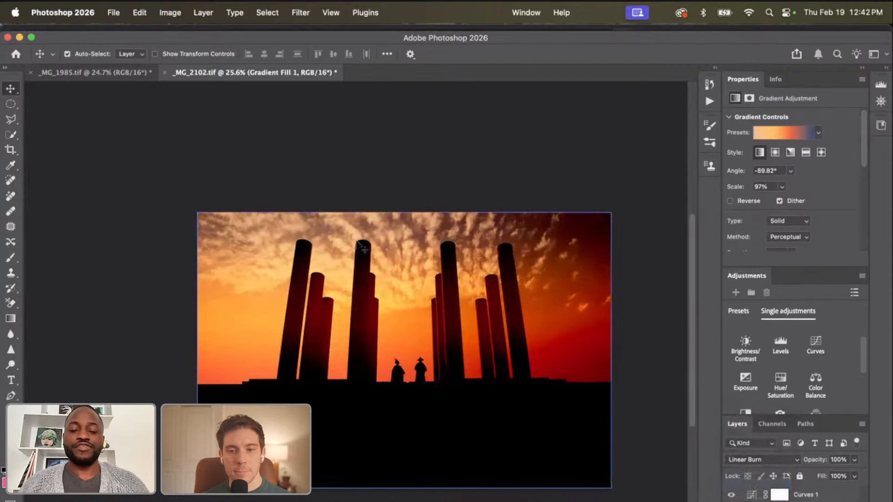
# Move the Instagram browser window out of the way, switch to Lightroom and show the filtered five-star photos as a grid.
pyautogui.hscroll(-2, 639, 410)
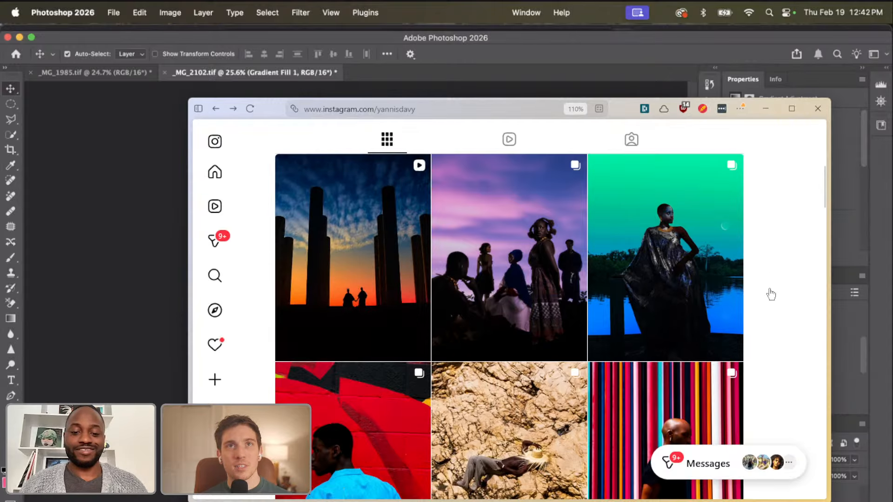
pyautogui.moveTo(271, 108); pyautogui.dragTo(503, 501)
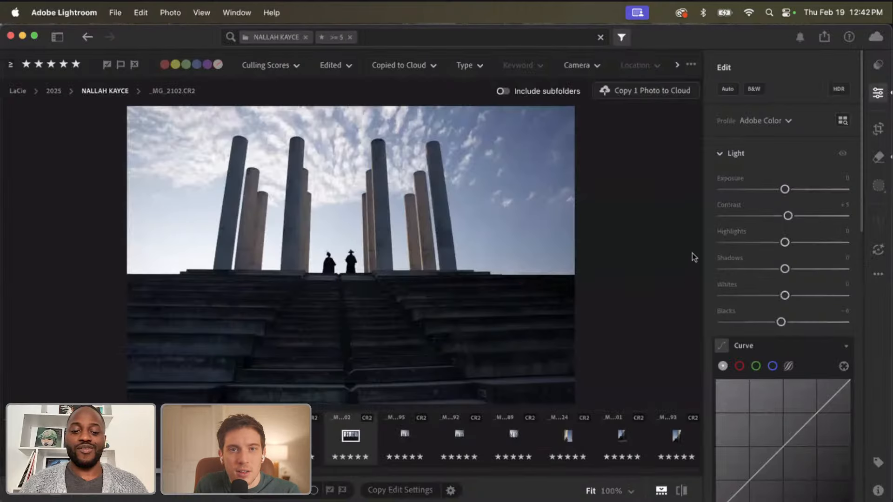
pyautogui.press('g')
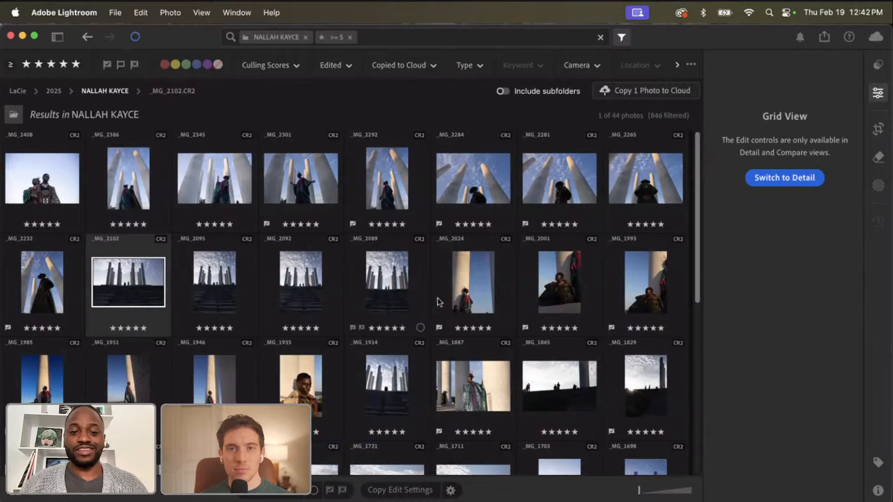
# Look through the whole grid of five-star monument photos for other images worth editing.
pyautogui.scroll(-7, 462, 313)
pyautogui.scroll(5, 462, 313)
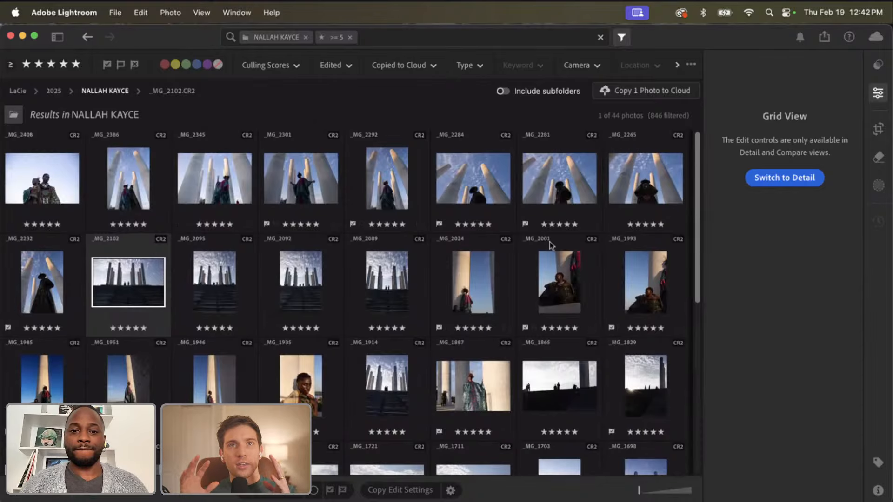
pyautogui.scroll(-3, 490, 294)
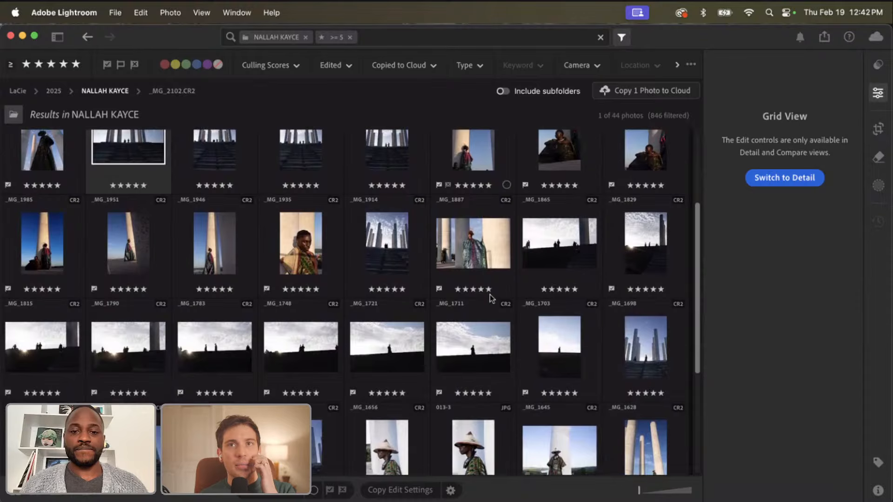
pyautogui.scroll(-3, 489, 294)
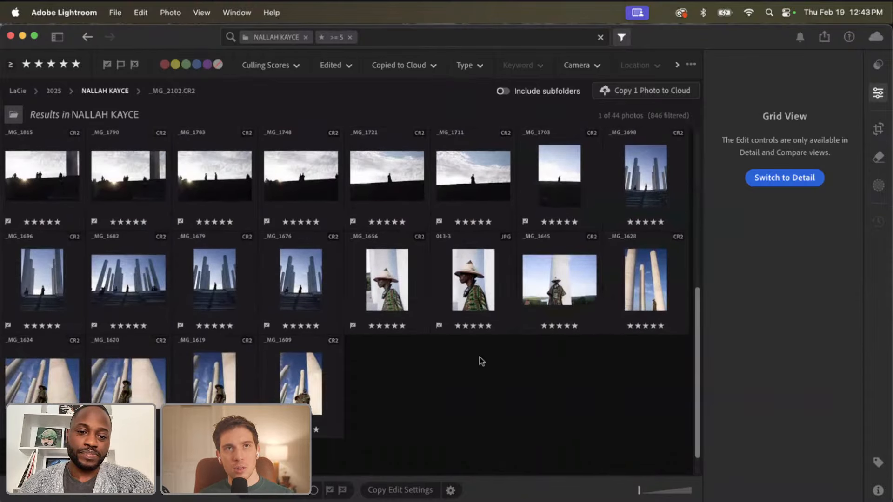
pyautogui.scroll(2, 476, 364)
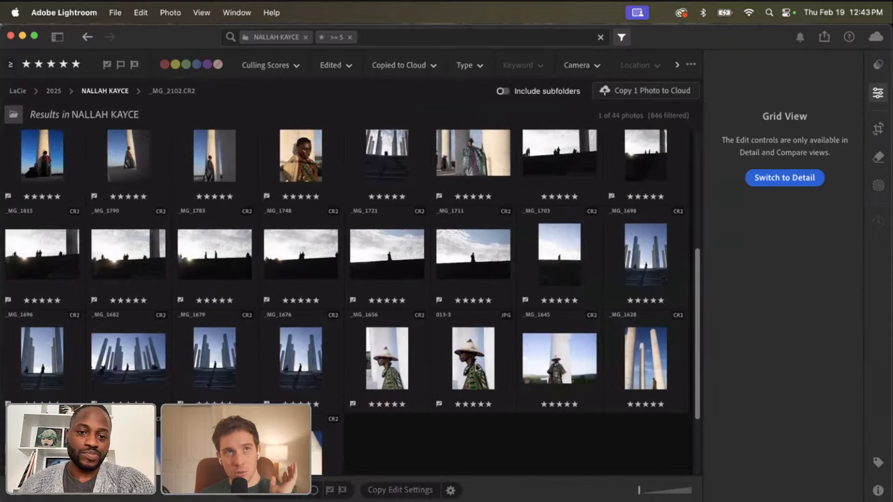
pyautogui.scroll(4, 475, 364)
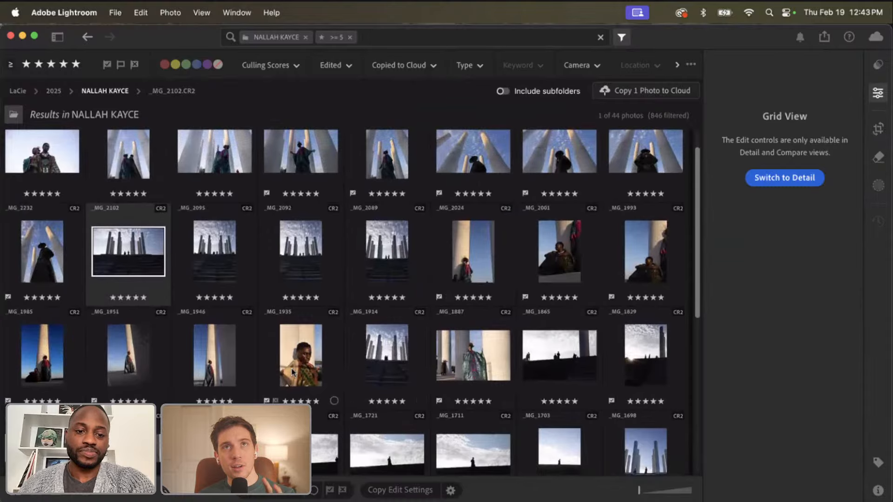
pyautogui.scroll(1, 414, 359)
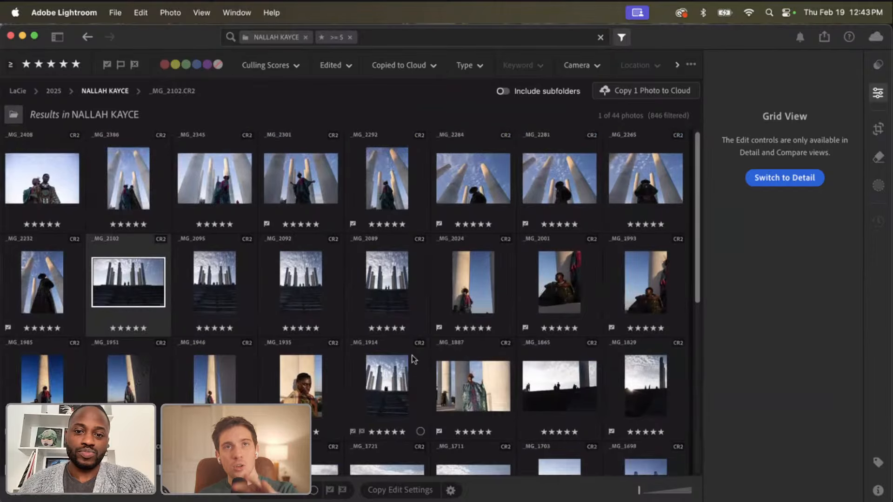
pyautogui.scroll(-8, 413, 359)
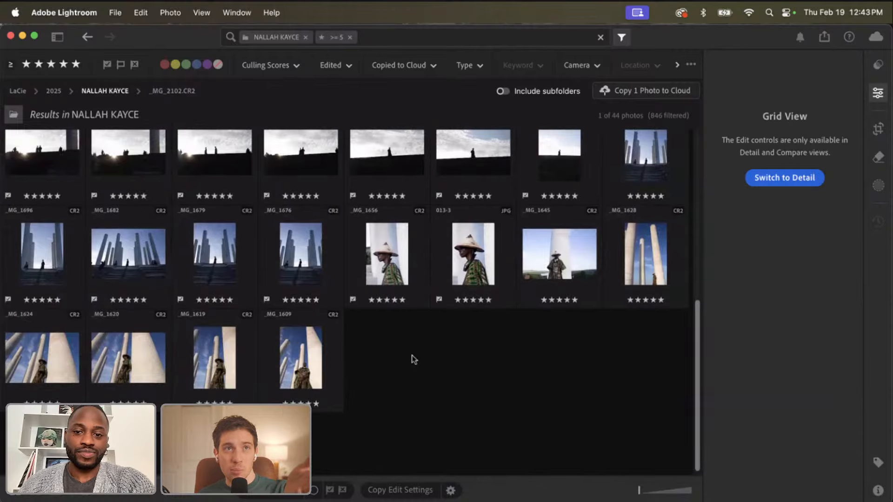
pyautogui.scroll(2, 412, 358)
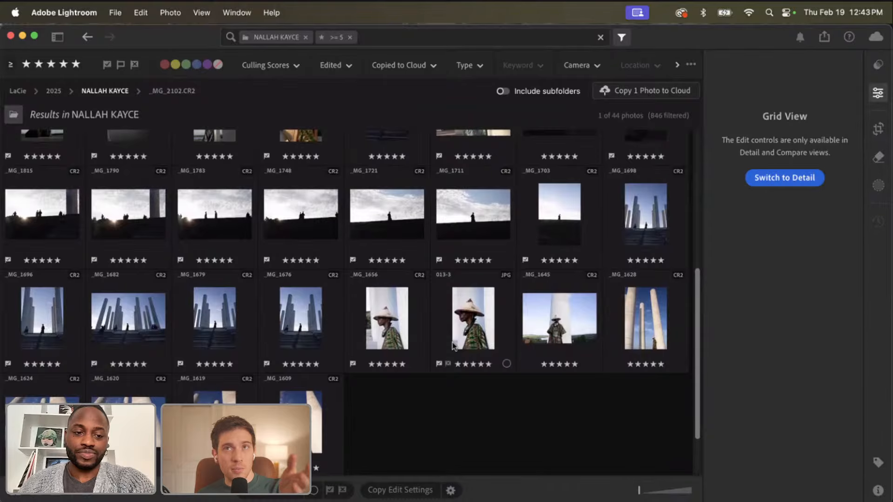
pyautogui.scroll(-1, 452, 345)
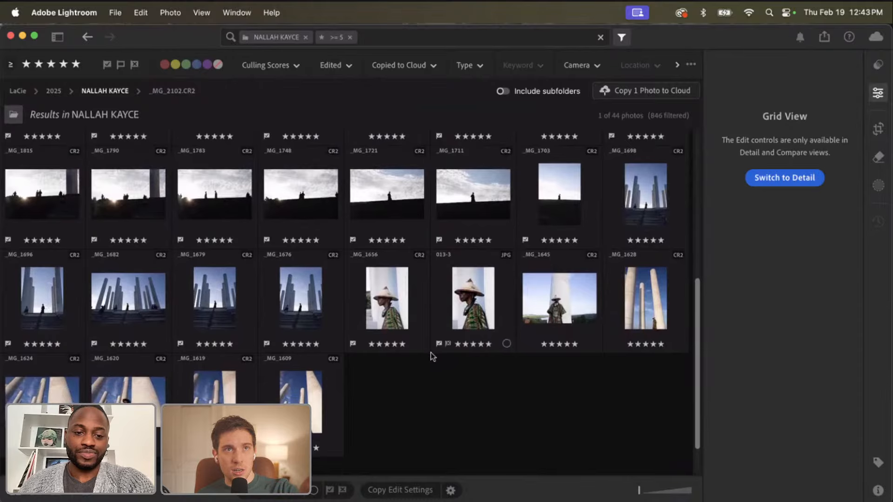
# View the low-angle column photos _MG_1624 and _MG_1628 enlarged one after the other, returning to the grid each time.
pyautogui.doubleClick(68, 399)
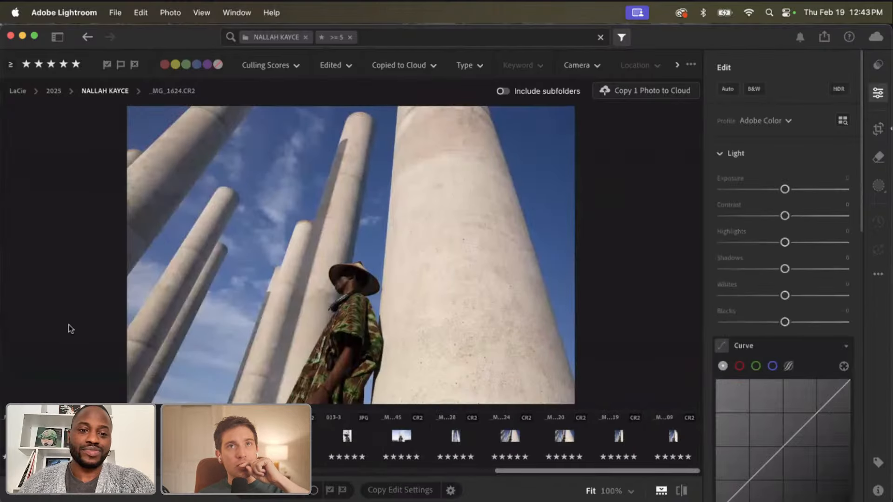
pyautogui.press('g')
pyautogui.scroll(3, 432, 325)
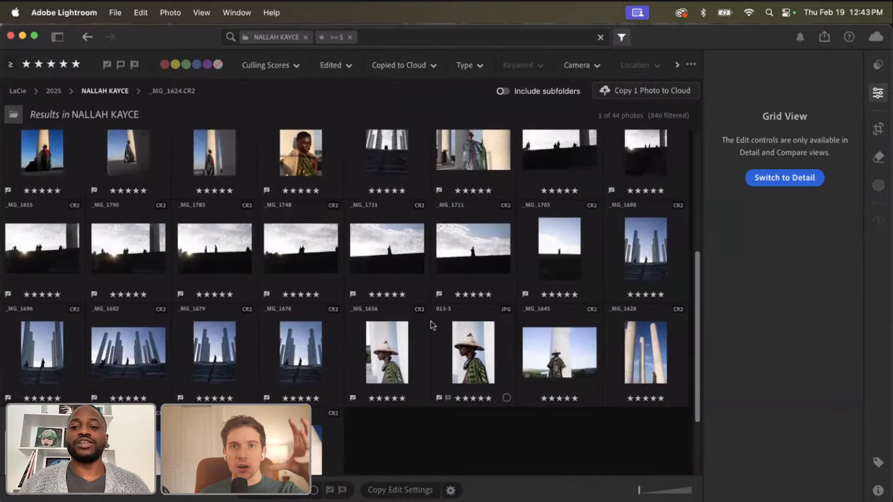
pyautogui.doubleClick(642, 346)
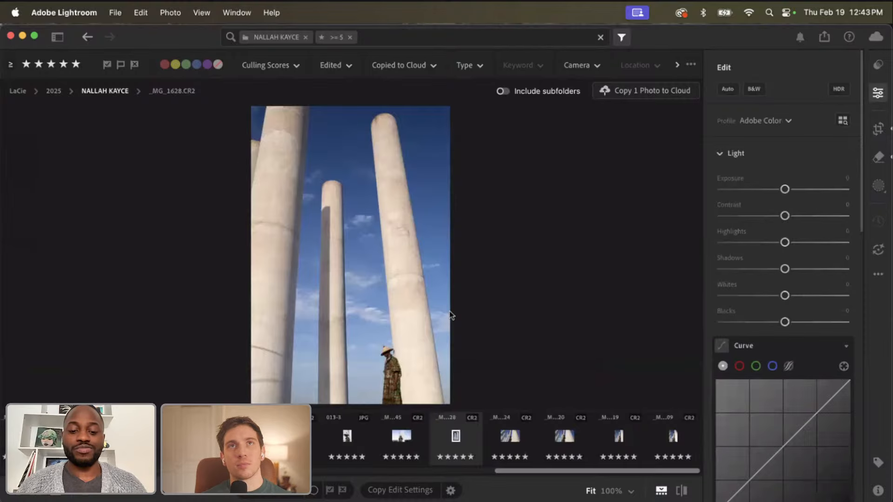
pyautogui.press('g')
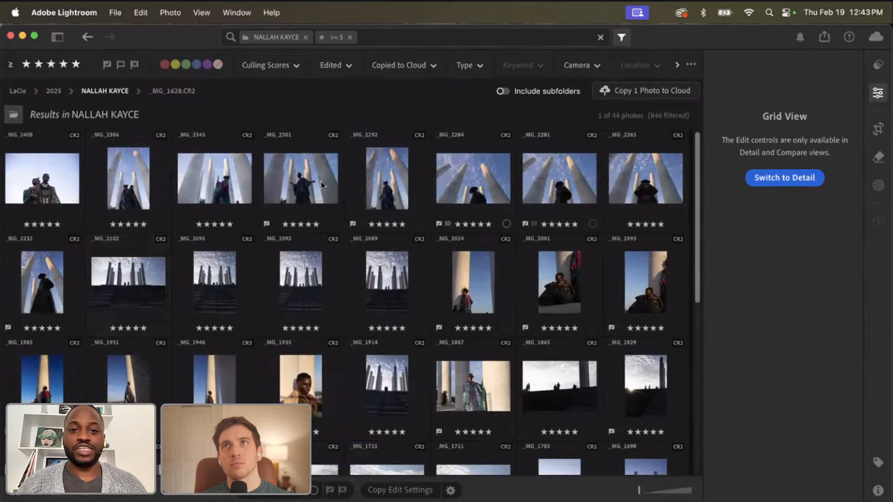
# Open _MG_2301, inspect the tent and person in the background between the columns at 100%, and return to the grid.
pyautogui.doubleClick(297, 179)
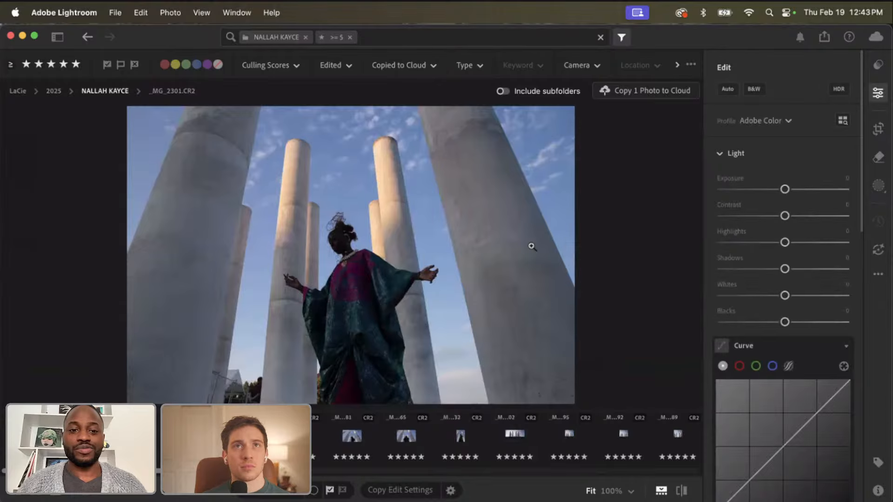
pyautogui.click(231, 398)
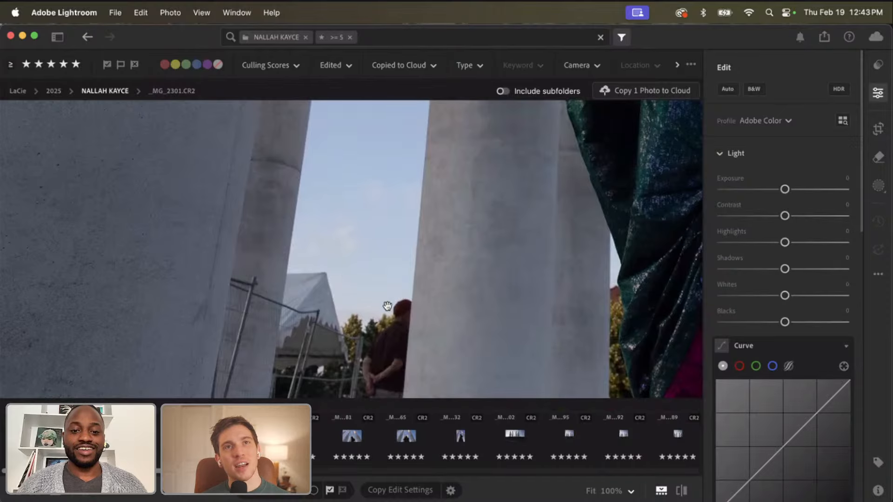
pyautogui.click(392, 322)
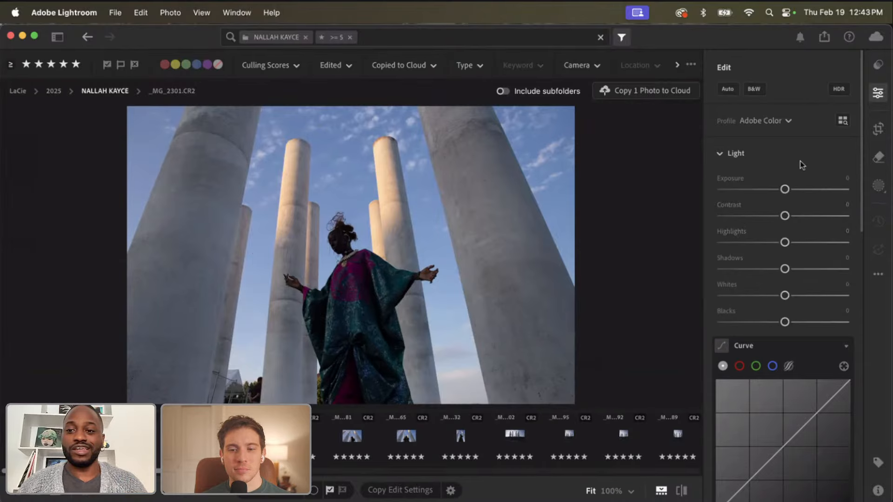
pyautogui.press('g')
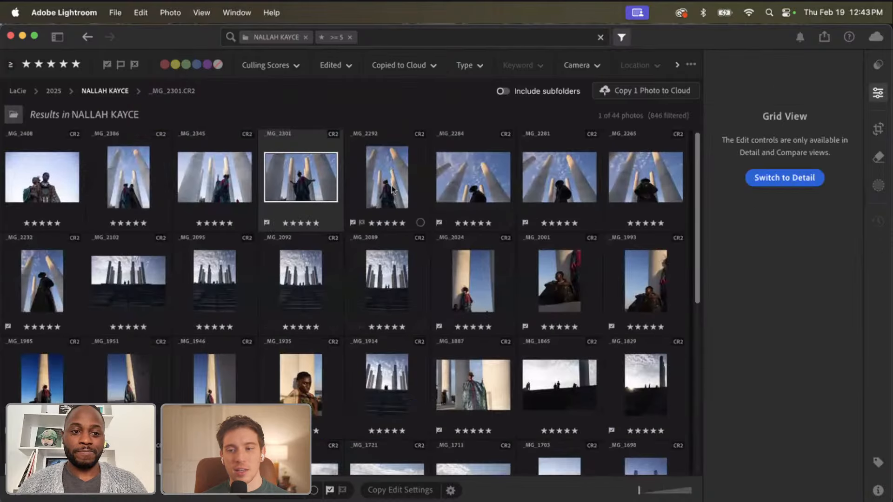
# View the two-figure photo _MG_2386 and the portrait _MG_1935 enlarged, returning to the grid after each.
pyautogui.doubleClick(139, 192)
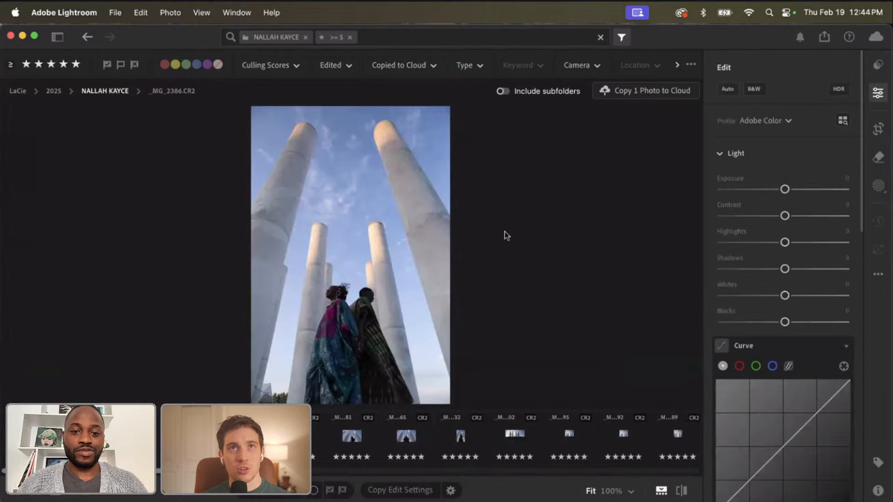
pyautogui.press('g')
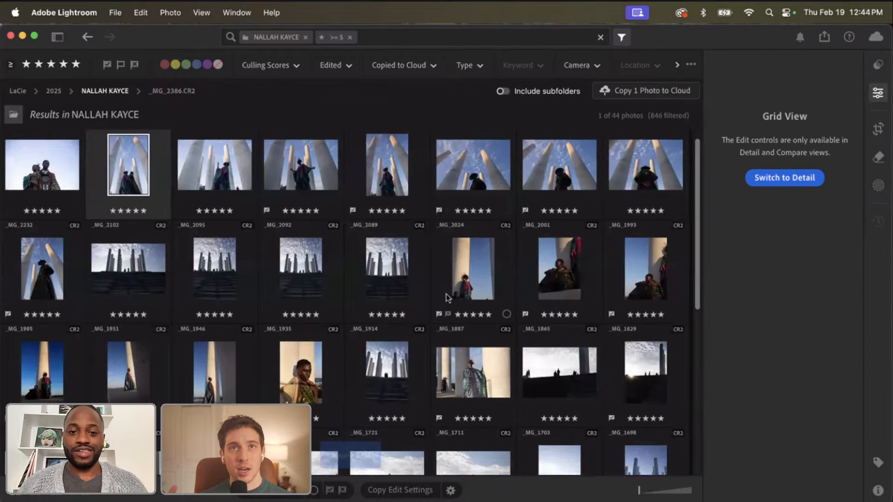
pyautogui.scroll(-2, 446, 294)
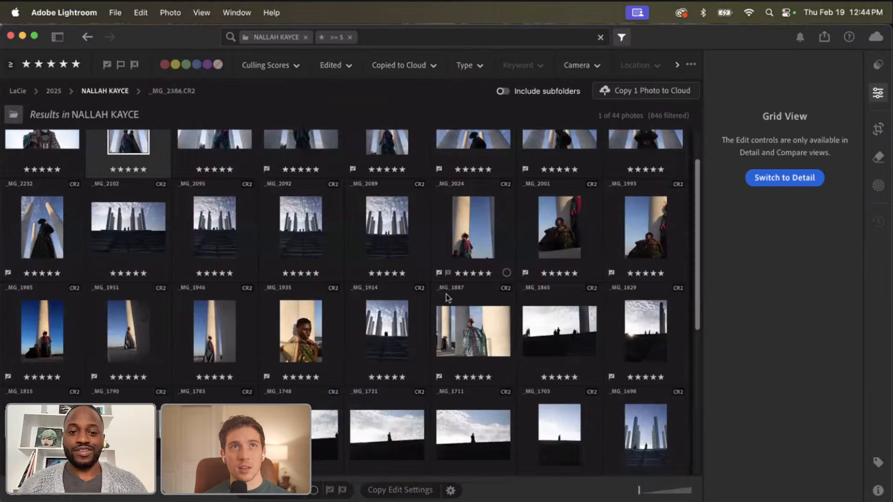
pyautogui.doubleClick(305, 326)
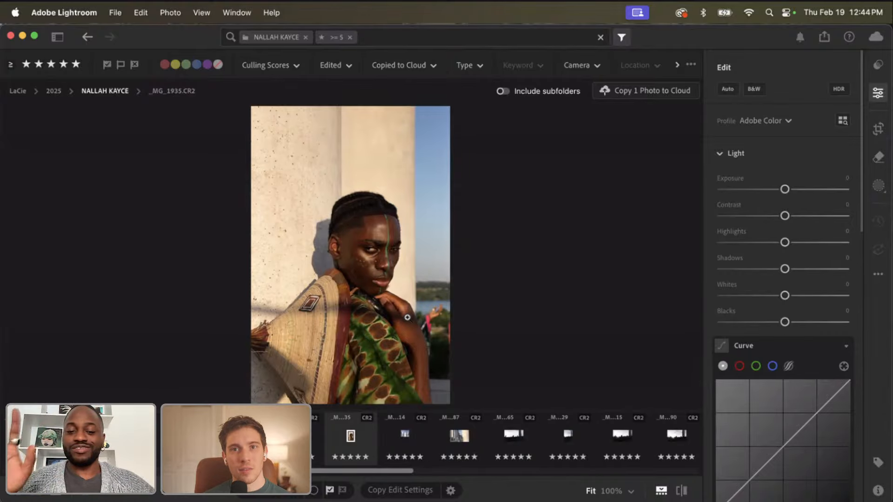
pyautogui.press('g')
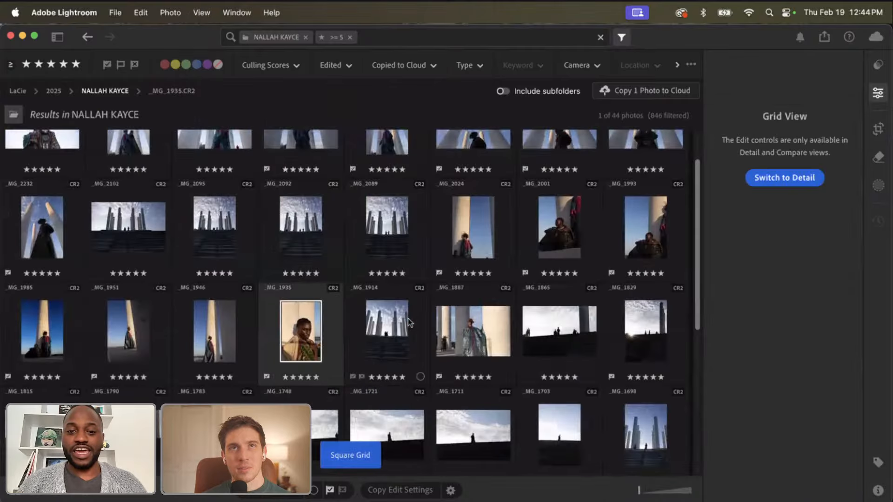
# Crop the portrait _MG_1935 tighter at 2 x 3, cutting off the sky strip and background figure beside the column, and return to the grid.
pyautogui.doubleClick(304, 338)
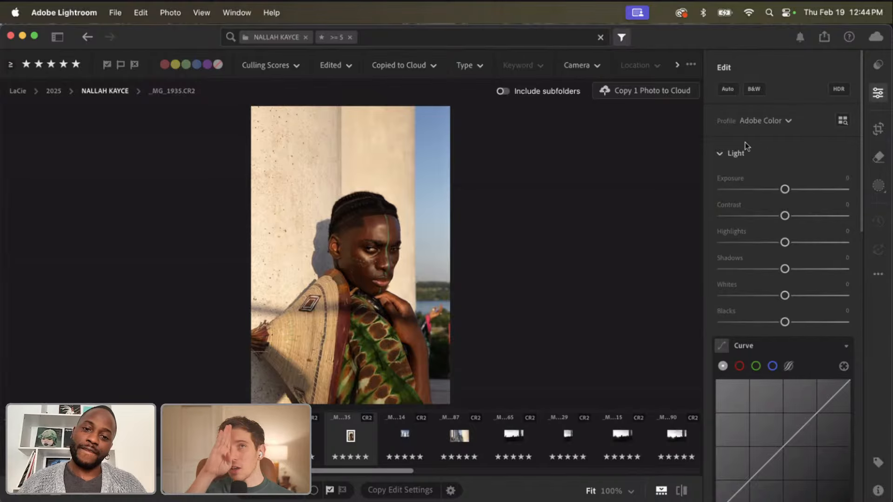
pyautogui.click(879, 129)
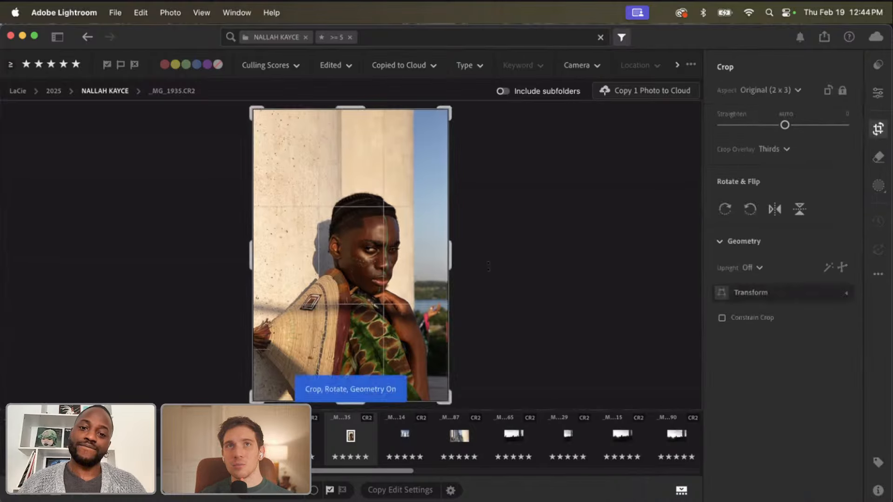
pyautogui.moveTo(449, 262); pyautogui.dragTo(433, 262)
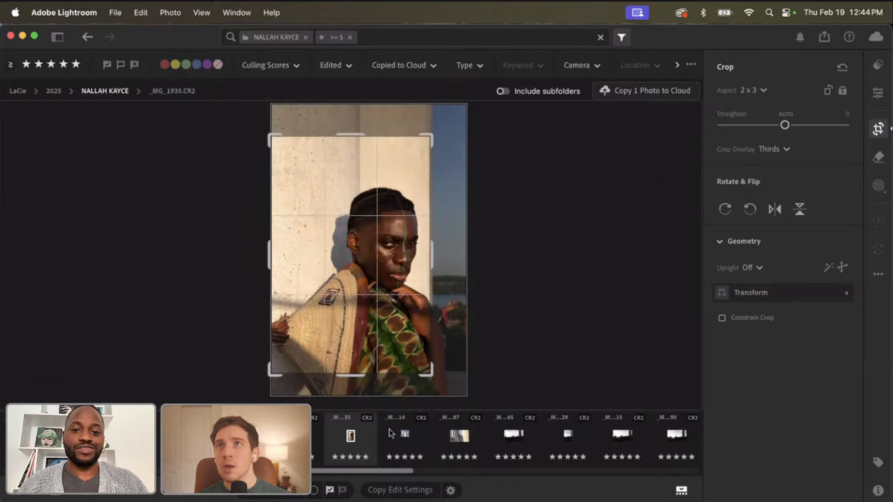
pyautogui.press('g')
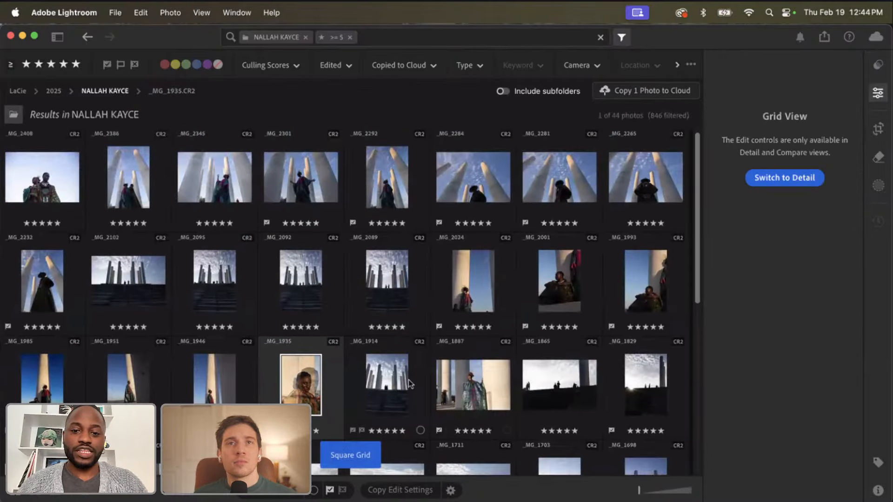
# Find the straw-hat profile portrait 013-3.jpg in the grid, open it, and inspect the face at 100%.
pyautogui.scroll(-1, 455, 353)
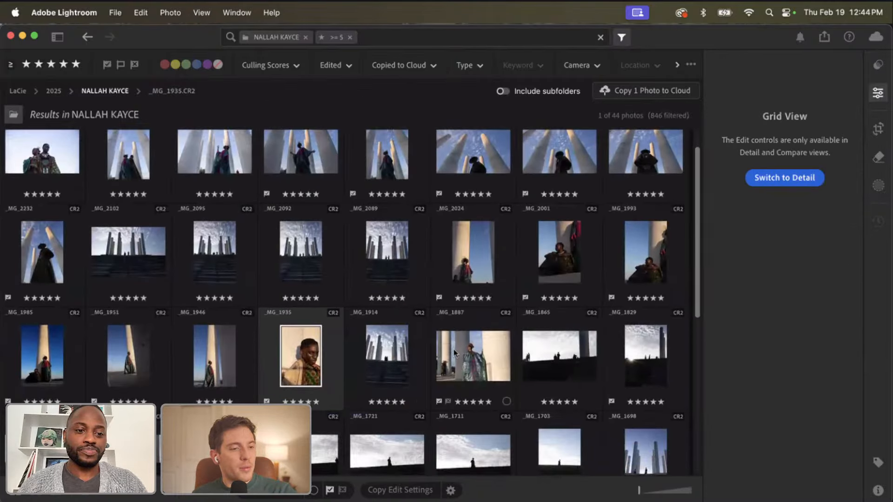
pyautogui.scroll(-7, 471, 365)
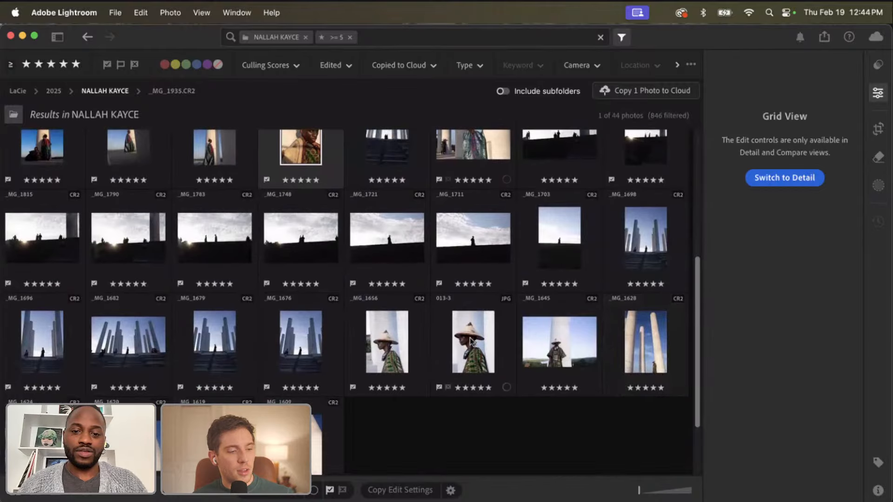
pyautogui.doubleClick(471, 340)
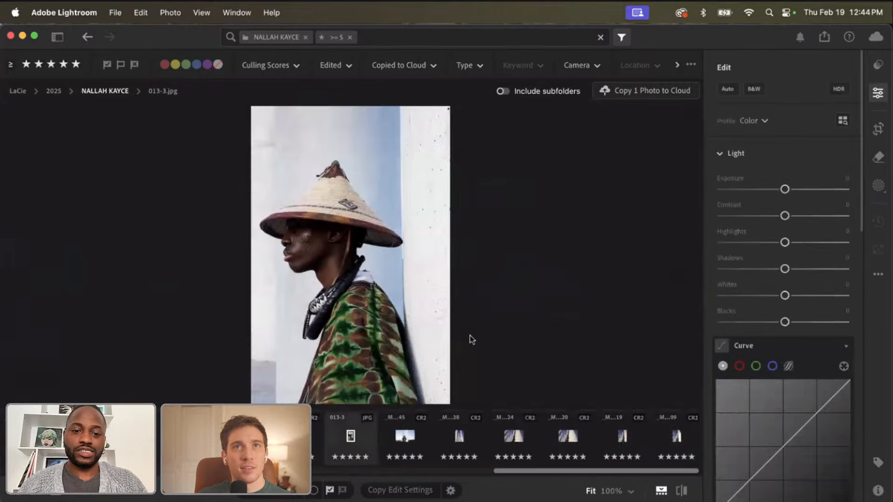
pyautogui.click(298, 236)
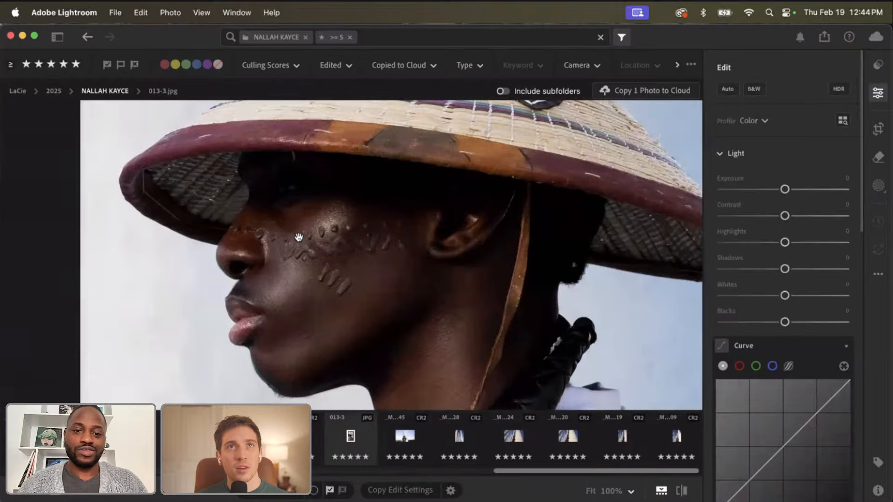
pyautogui.click(324, 254)
# Crop 013-3.jpg slightly tighter at 2 x 3, trimming space above the hat and along the pale column, with straighten at -0.04.
pyautogui.click(877, 130)
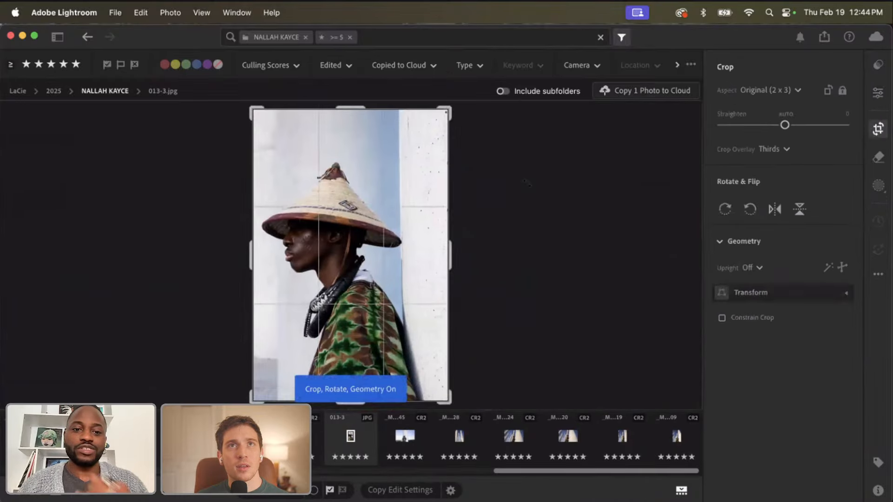
pyautogui.moveTo(446, 114); pyautogui.dragTo(424, 144)
pyautogui.moveTo(353, 195); pyautogui.dragTo(352, 204)
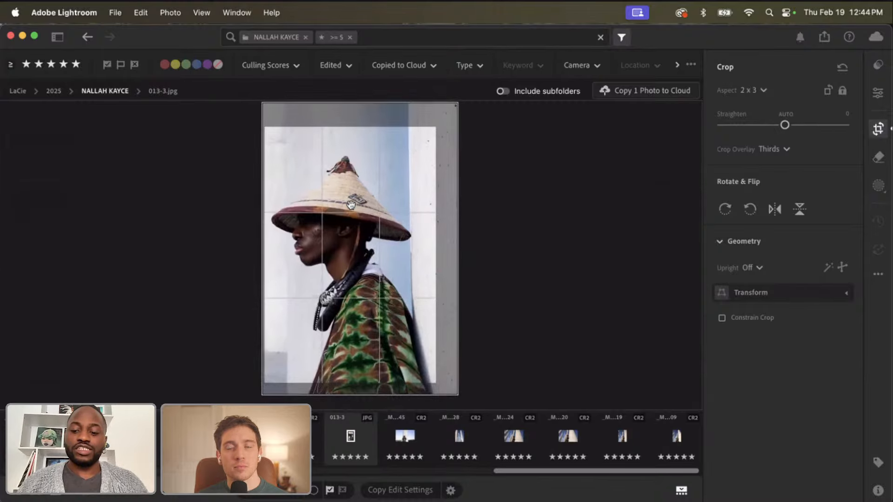
pyautogui.moveTo(697, 198); pyautogui.dragTo(156, 214)
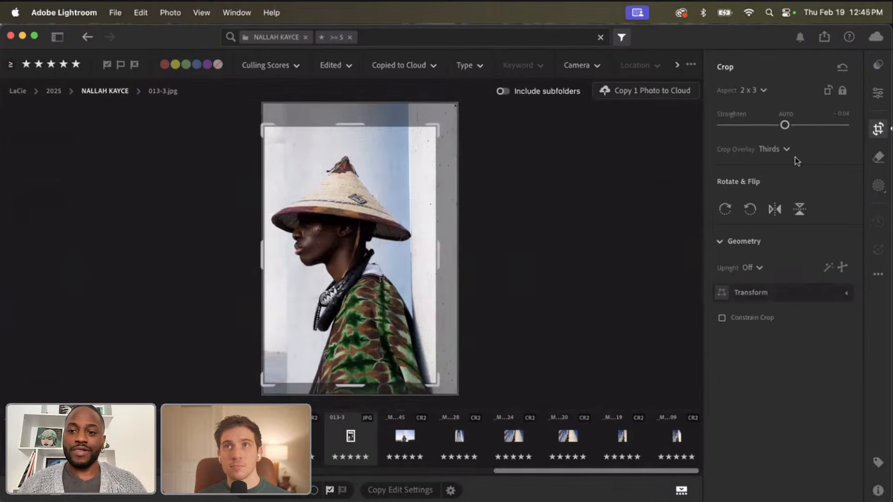
pyautogui.press('e')
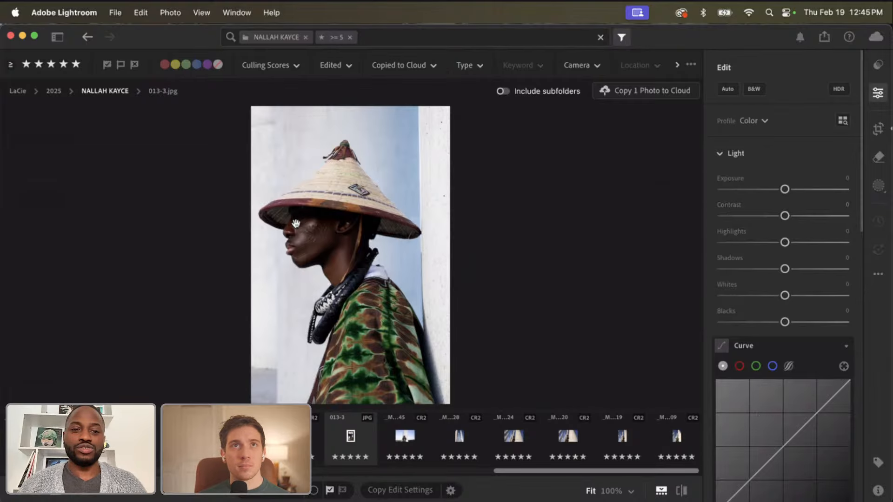
# Mark the small blemishes on the chin, cheek, jaw and upper neck and remove them with generative Remove.
pyautogui.moveTo(296, 224); pyautogui.dragTo(401, 346)
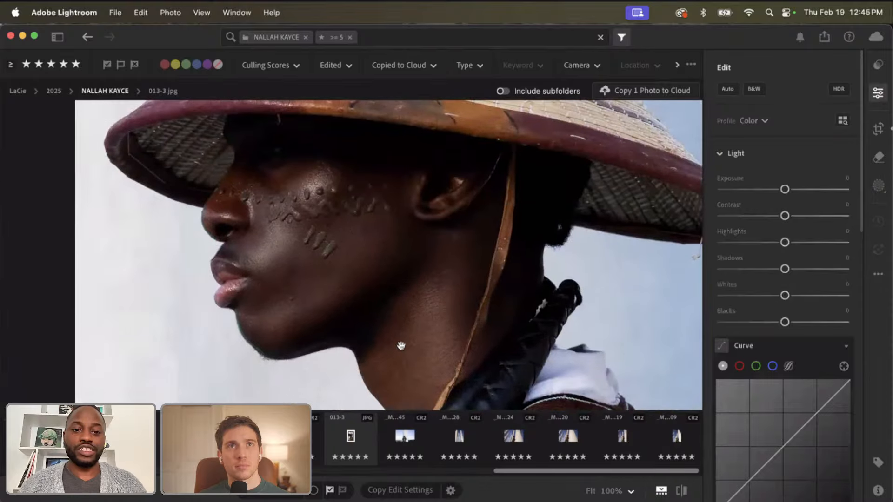
pyautogui.click(878, 158)
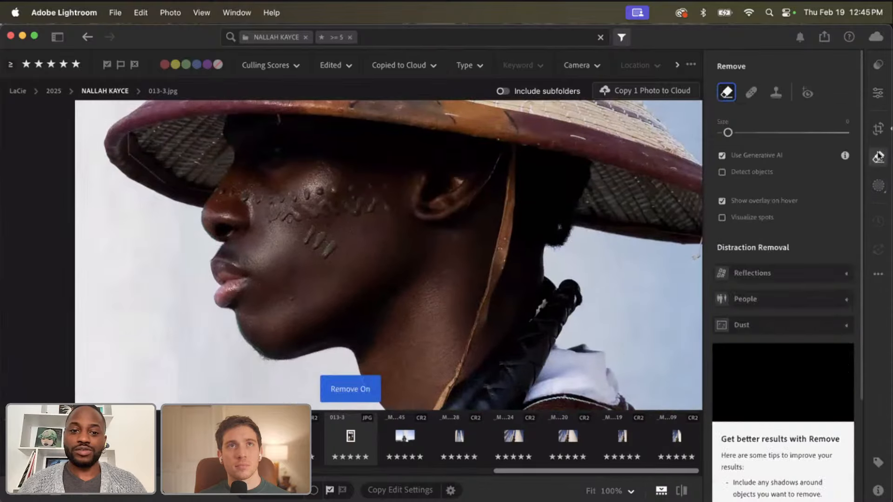
pyautogui.click(291, 298)
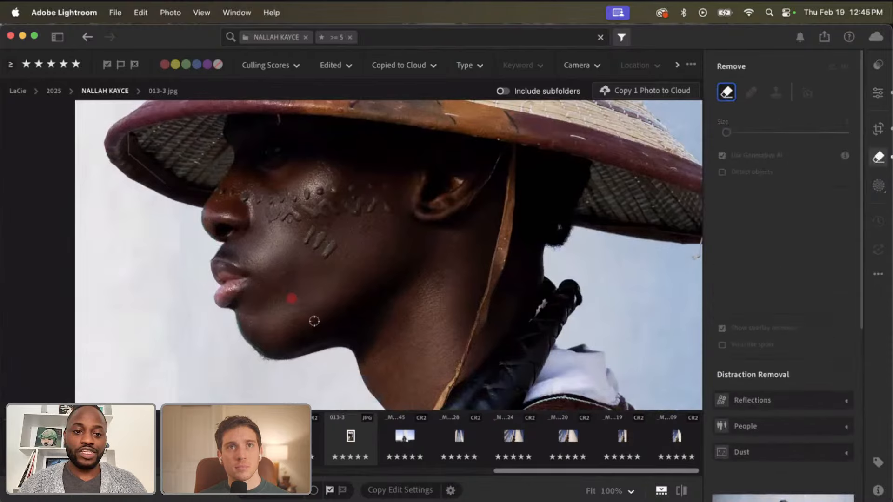
pyautogui.click(293, 312)
pyautogui.click(272, 329)
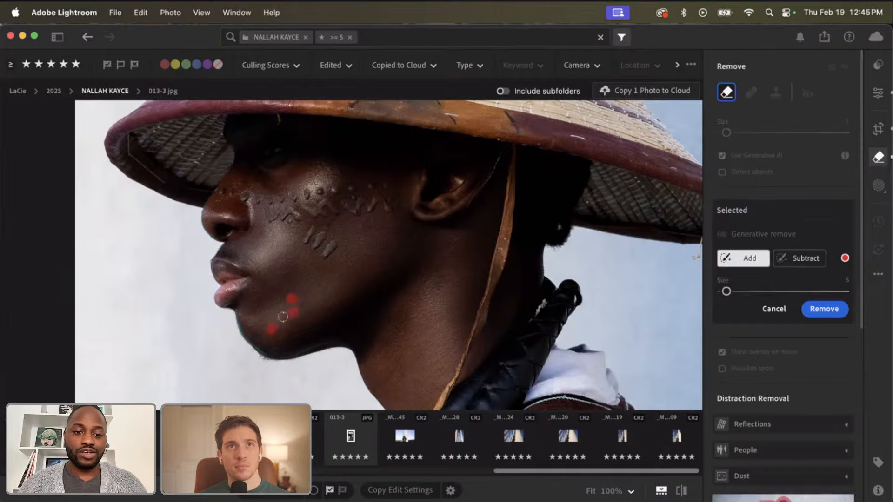
pyautogui.click(259, 283)
pyautogui.click(284, 274)
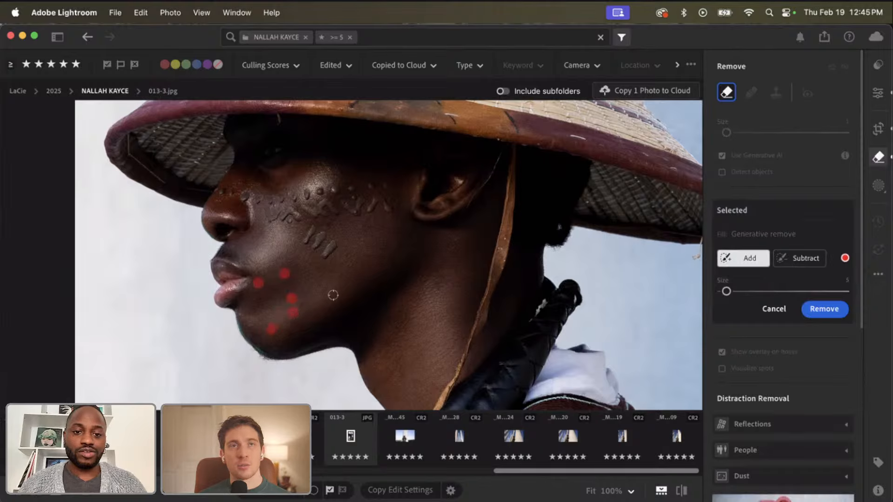
pyautogui.click(335, 300)
pyautogui.click(384, 259)
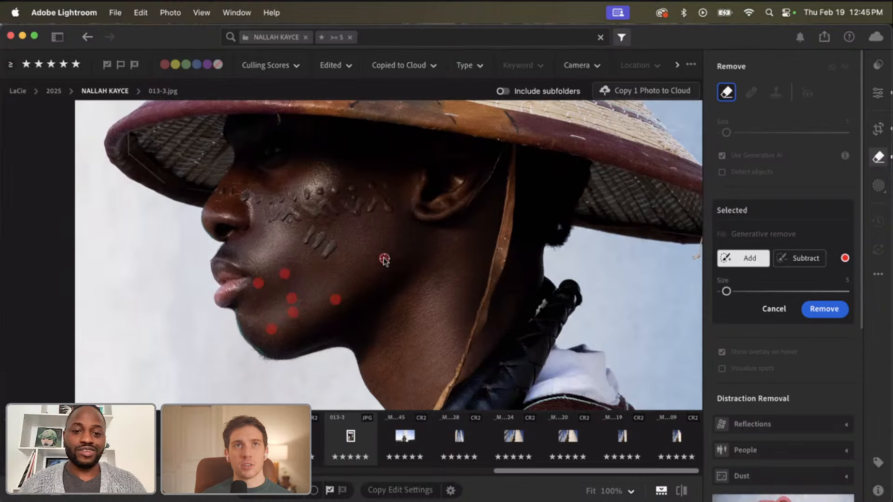
pyautogui.click(451, 248)
pyautogui.click(364, 226)
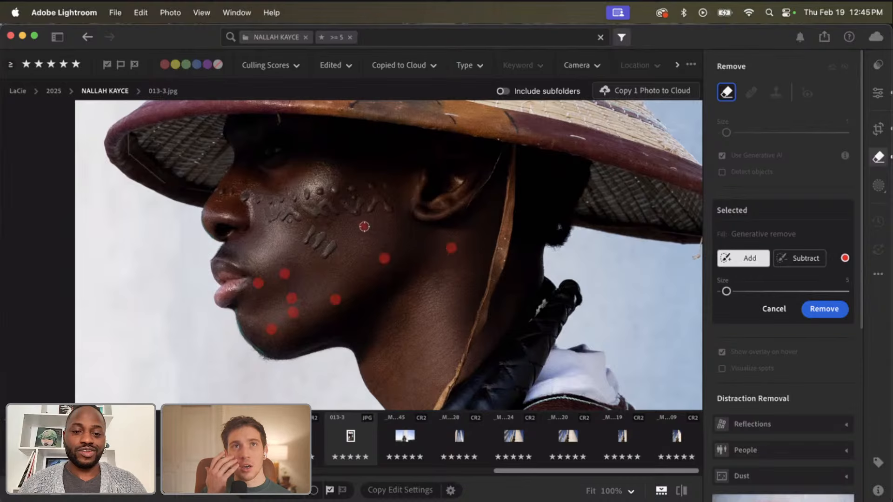
pyautogui.press('Return')
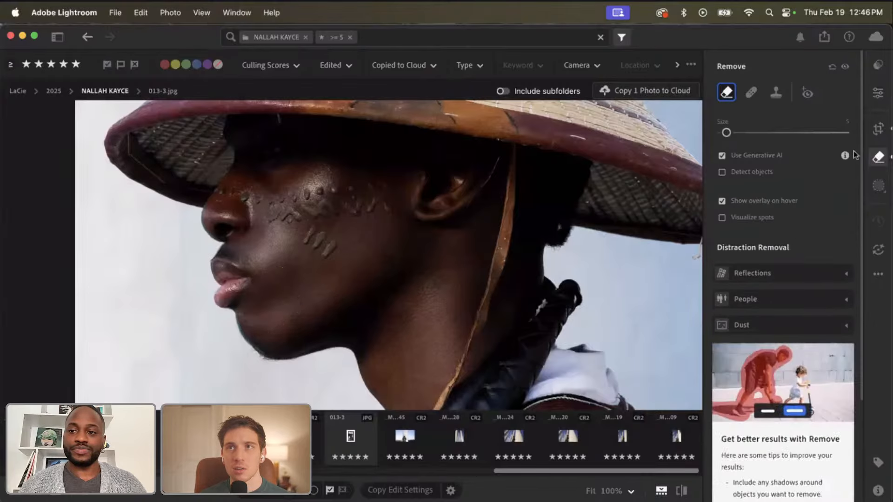
# Reduce the Remove brush size to 4 and clean up the background edge just under the chin.
pyautogui.click(879, 93)
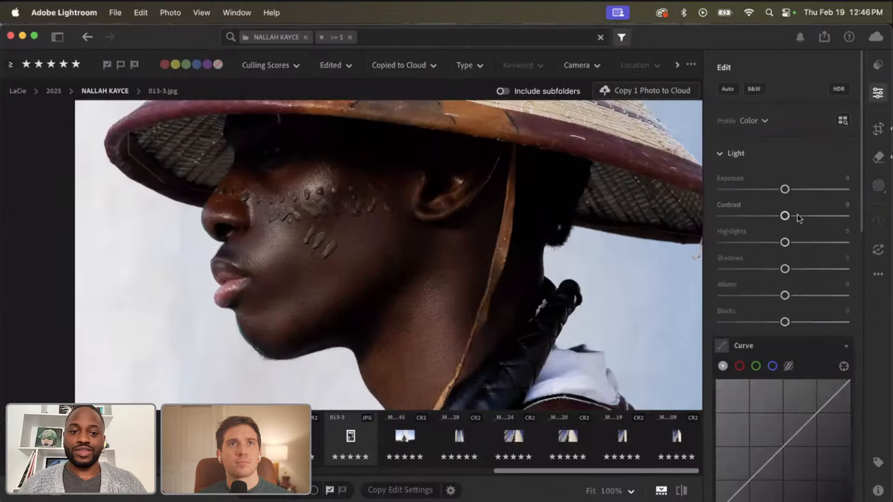
pyautogui.click(878, 157)
pyautogui.press('[')
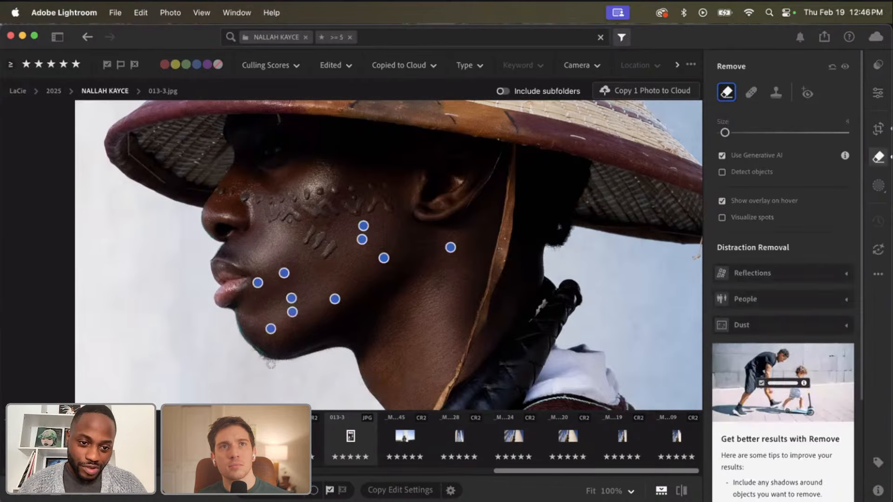
pyautogui.moveTo(268, 360)
pyautogui.mouseDown()
pyautogui.moveTo(248, 350)
pyautogui.moveTo(275, 366)
pyautogui.mouseUp()
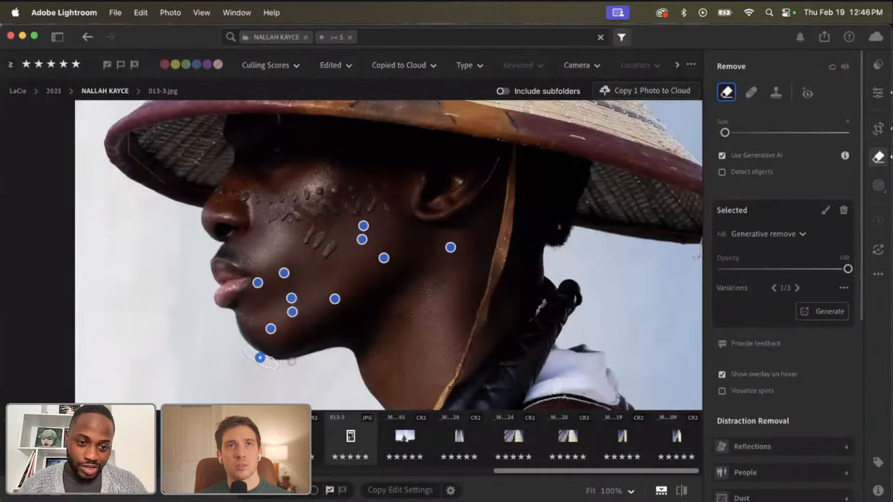
# Set Contrast to +30, Shadows to +24 and Blacks to -33 for the portrait and check the whole image.
pyautogui.click(878, 92)
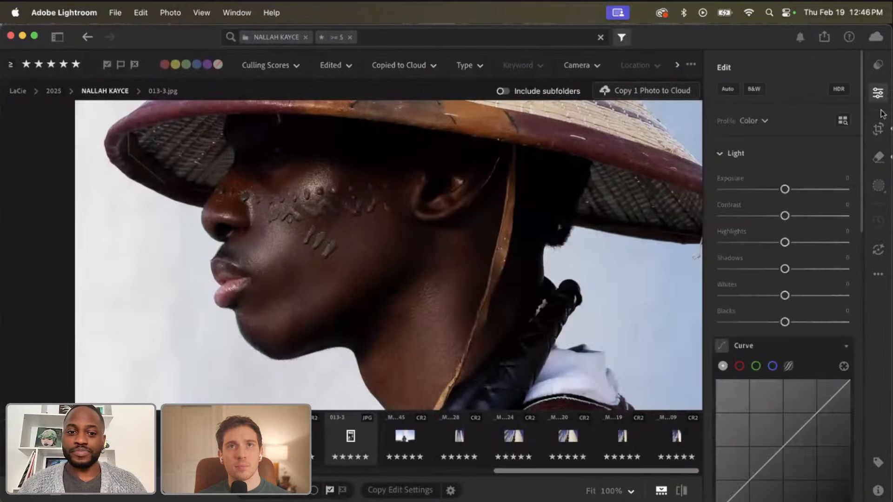
pyautogui.moveTo(806, 221); pyautogui.dragTo(810, 218)
pyautogui.moveTo(785, 269); pyautogui.dragTo(800, 273)
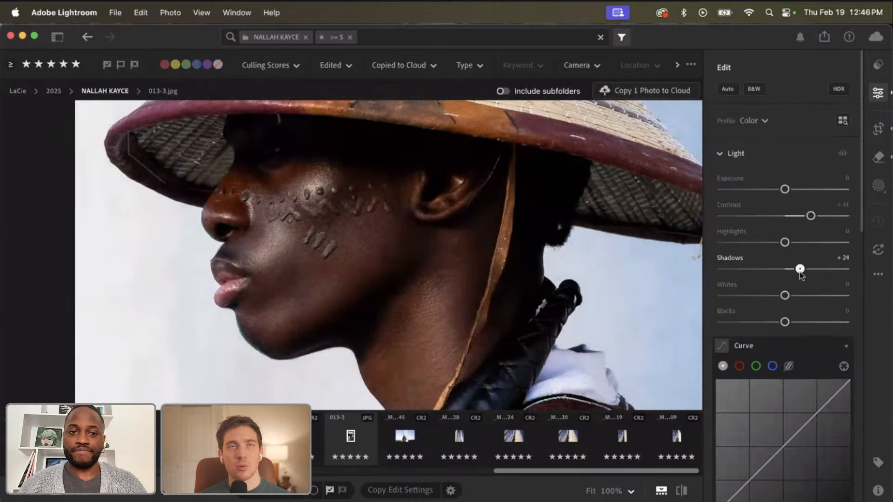
pyautogui.moveTo(765, 326); pyautogui.dragTo(763, 327)
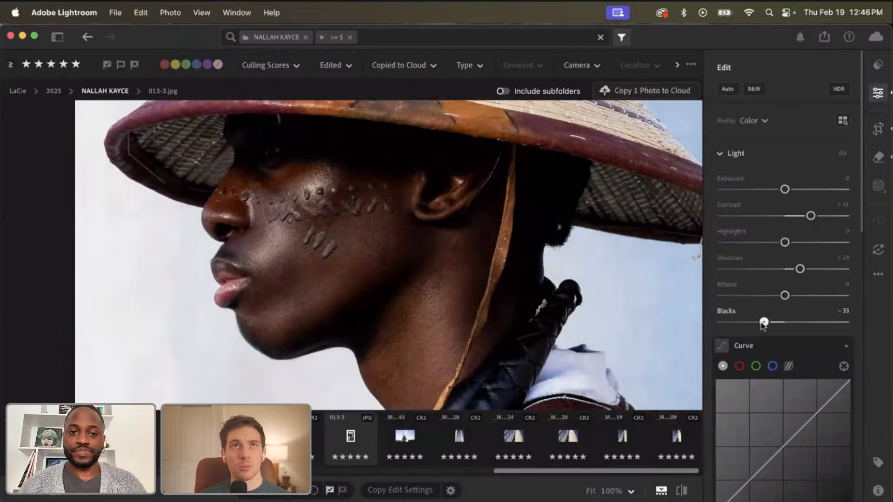
pyautogui.moveTo(813, 218); pyautogui.dragTo(804, 218)
pyautogui.moveTo(610, 265); pyautogui.dragTo(568, 253)
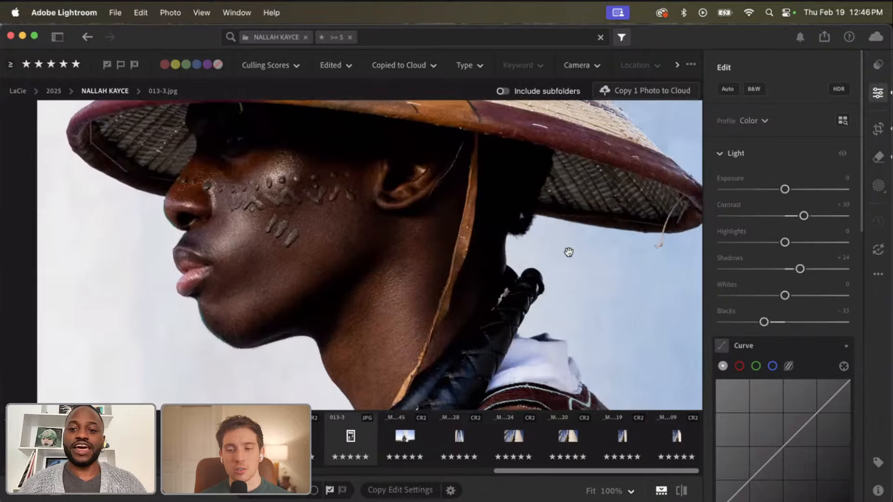
pyautogui.click(514, 304)
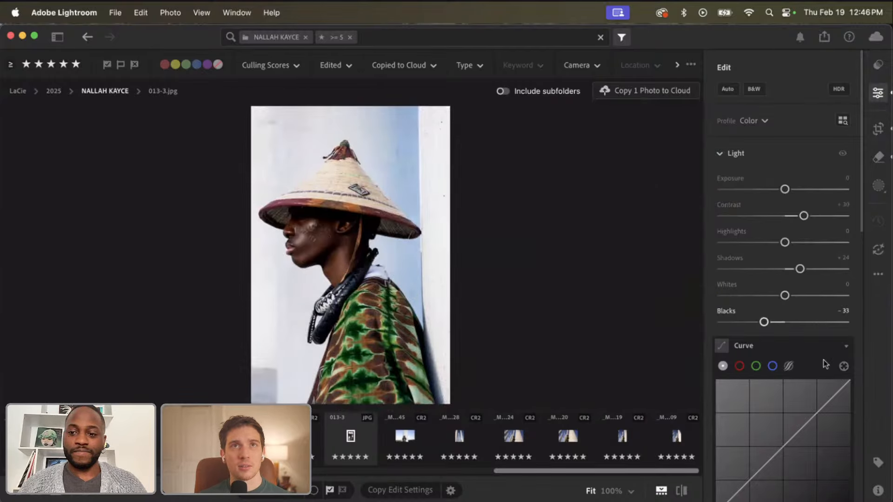
# Raise the Green saturation in the Color Mixer to +36 and check the face up close.
pyautogui.scroll(-15, 789, 185)
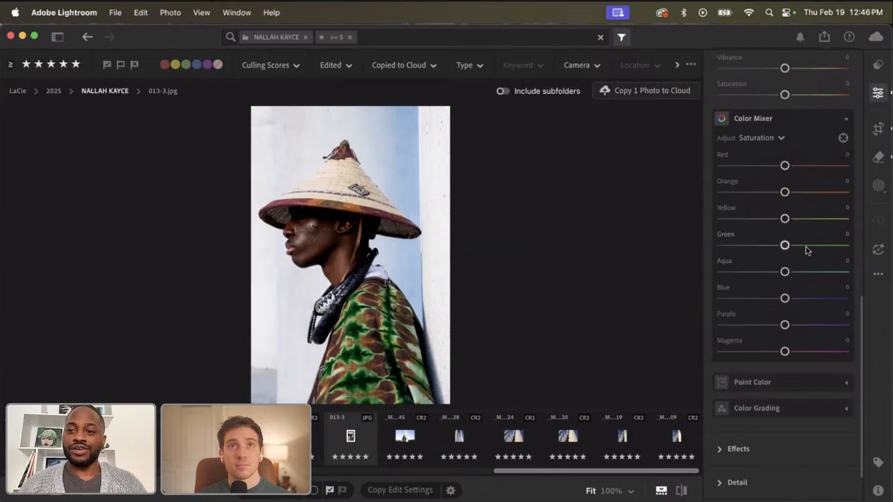
pyautogui.moveTo(806, 248)
pyautogui.mouseDown()
pyautogui.moveTo(829, 249)
pyautogui.moveTo(808, 254)
pyautogui.mouseUp()
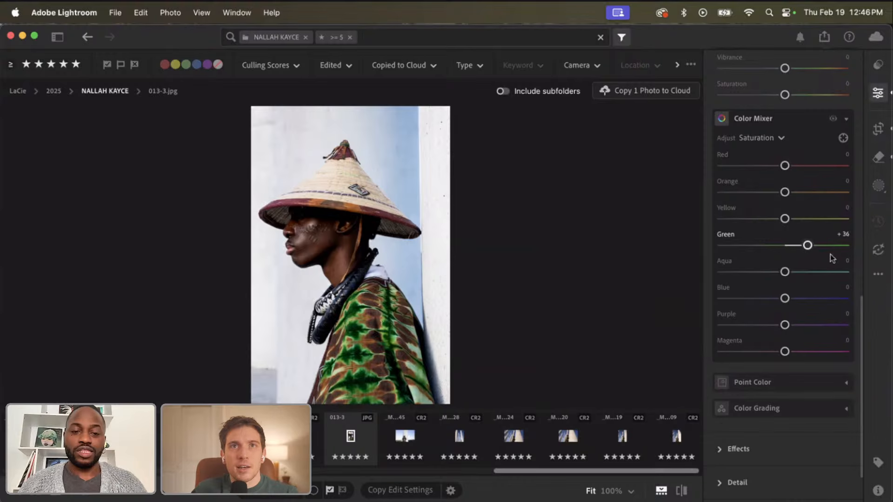
pyautogui.click(297, 215)
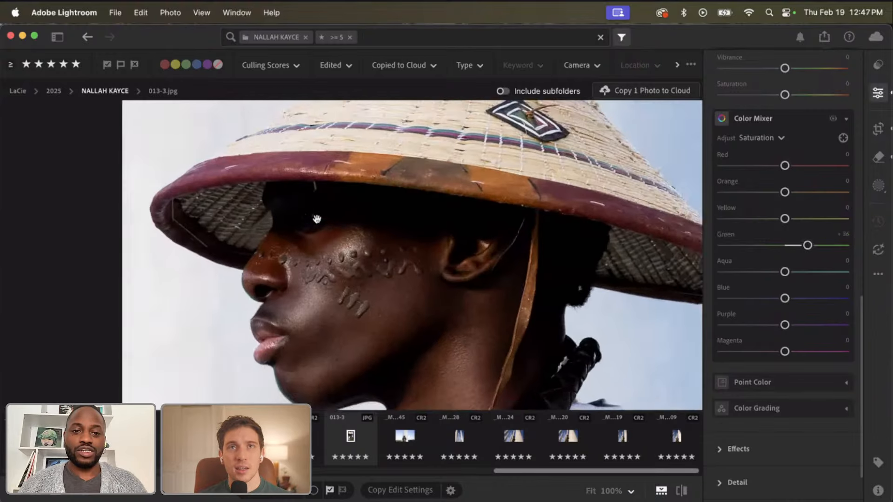
pyautogui.click(350, 227)
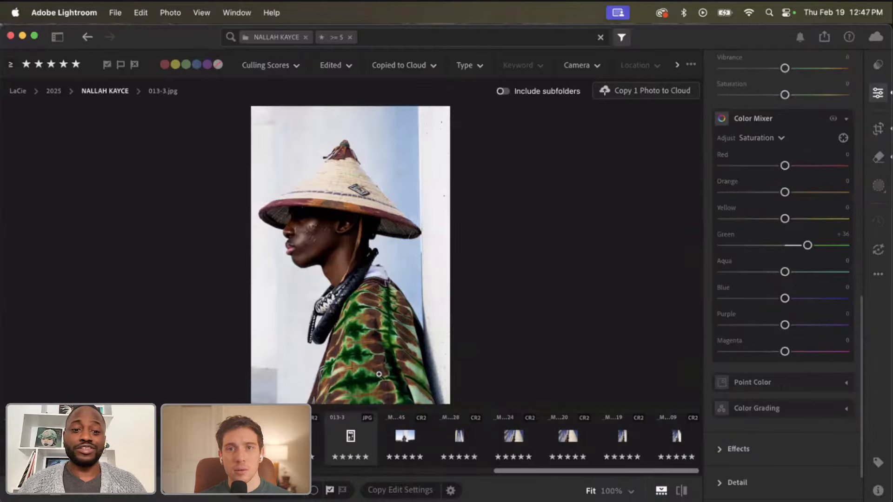
# Send 013-3.jpg to Photoshop for editing and enlarge the area around the face and hat brim.
pyautogui.rightClick(351, 436)
pyautogui.moveTo(395, 393)
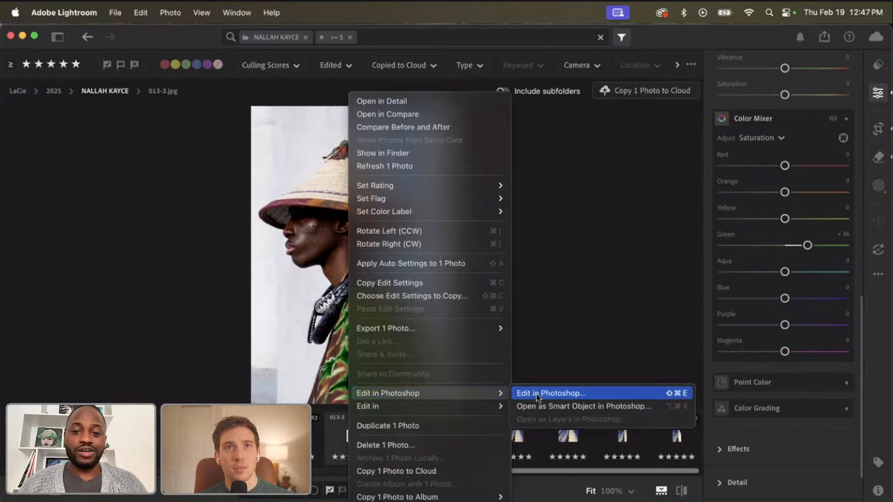
pyautogui.click(537, 395)
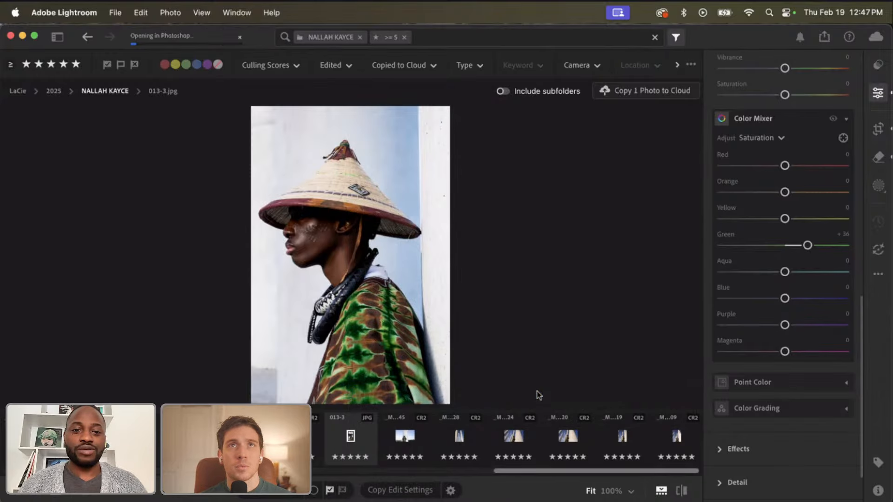
pyautogui.scroll(5, 297, 275)
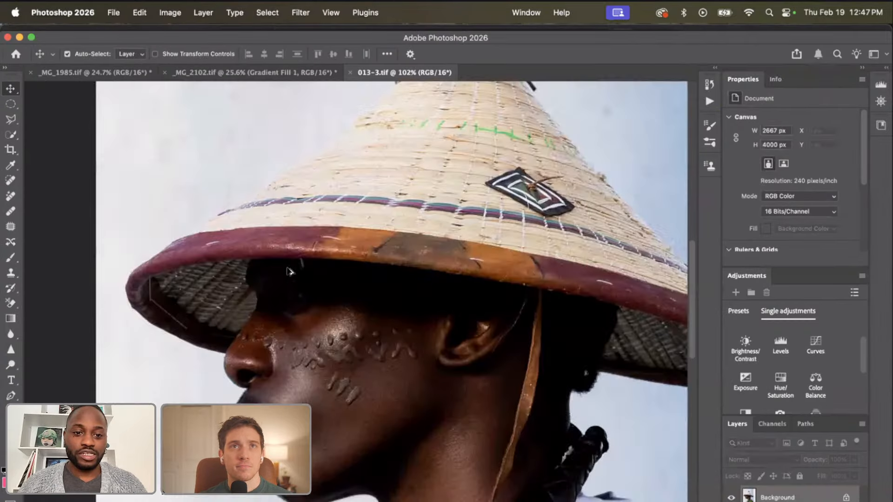
# Remove the loose straw hanging below the hat brim with the Remove tool and duplicate the Background layer.
pyautogui.scroll(5, 289, 271)
pyautogui.click(10, 196)
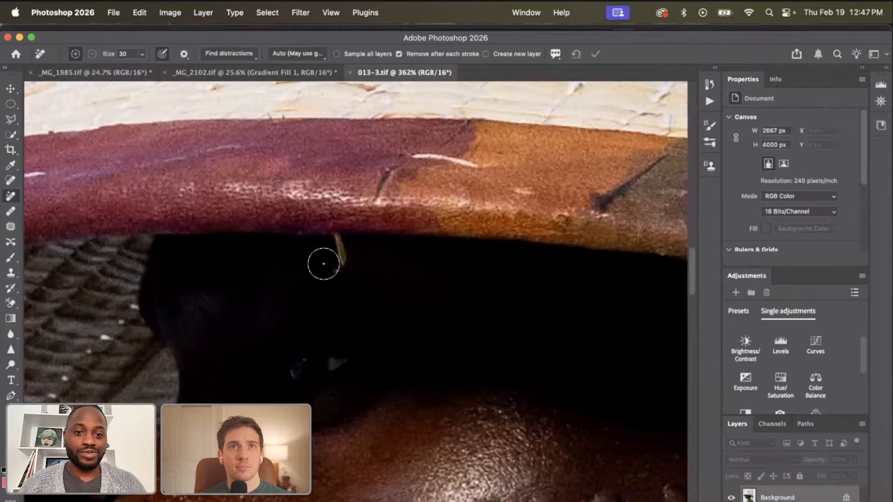
pyautogui.moveTo(341, 267); pyautogui.dragTo(338, 239)
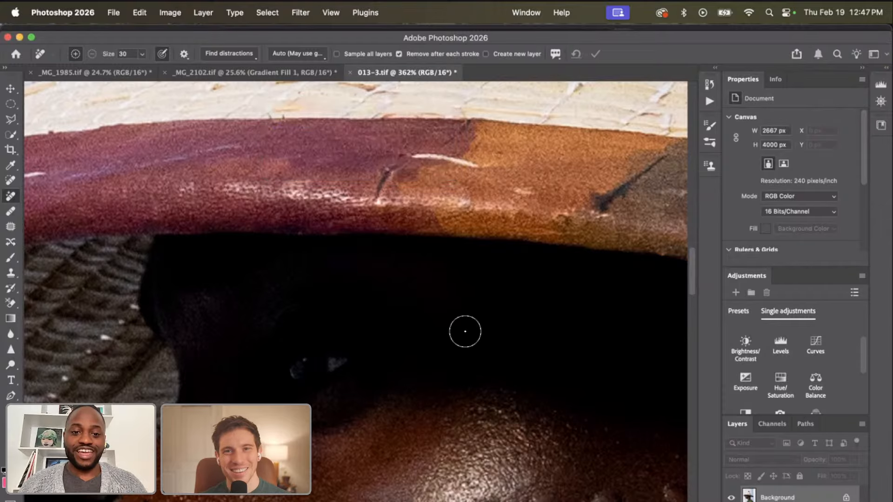
pyautogui.scroll(-4, 632, 347)
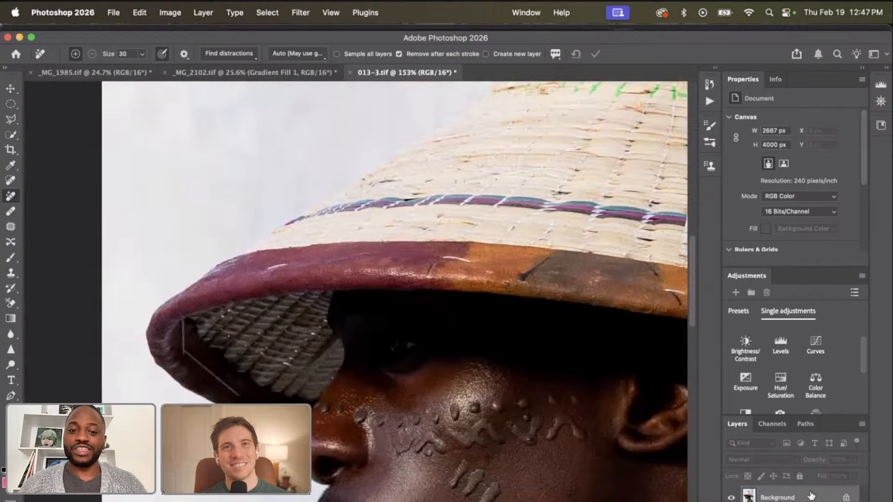
pyautogui.press('super+j')
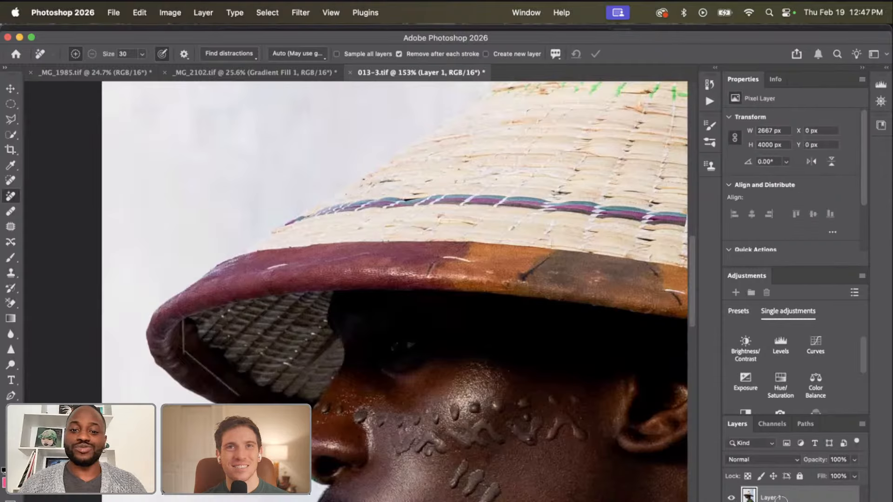
# Add a Curves adjustment layer that strongly brightens the midtones and invert its mask to black.
pyautogui.rightClick(9, 120)
pyautogui.click(59, 144)
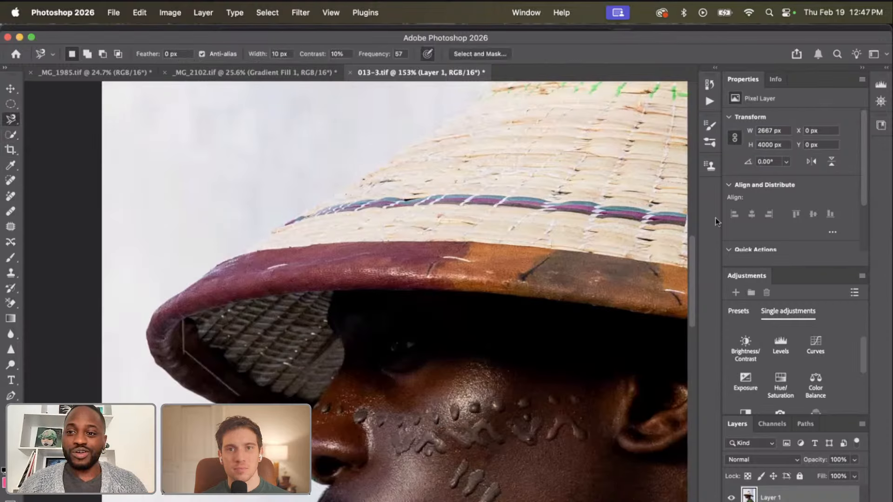
pyautogui.click(815, 358)
pyautogui.moveTo(803, 212); pyautogui.dragTo(794, 184)
pyautogui.press('super+i')
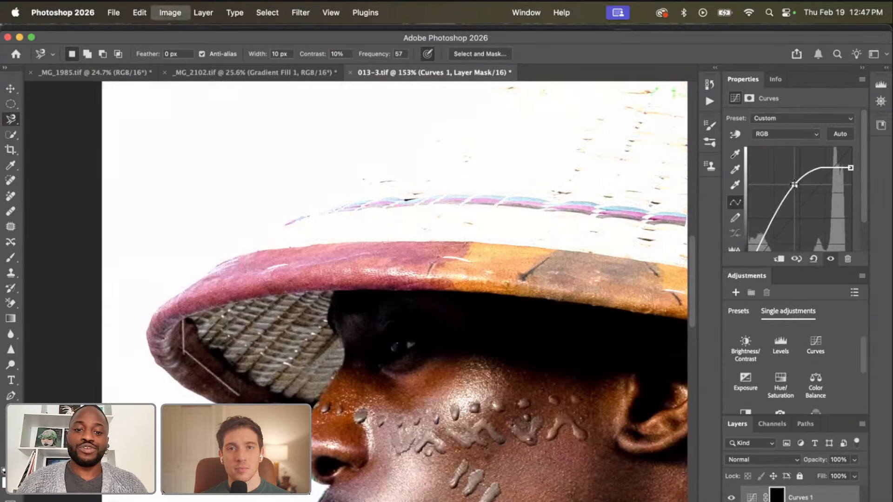
# Set the brush size to 59 and reveal the Curves brightening over the eye on the layer mask.
pyautogui.press('b')
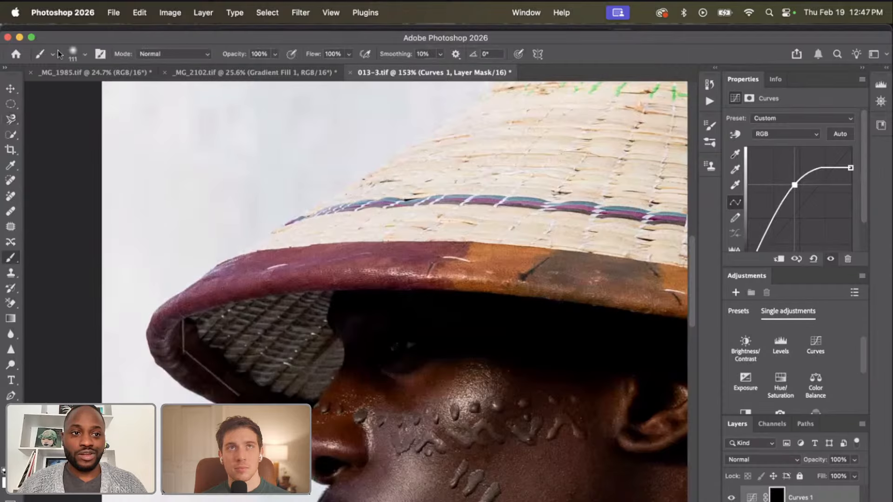
pyautogui.click(85, 54)
pyautogui.moveTo(101, 91); pyautogui.dragTo(87, 91)
pyautogui.press('Return')
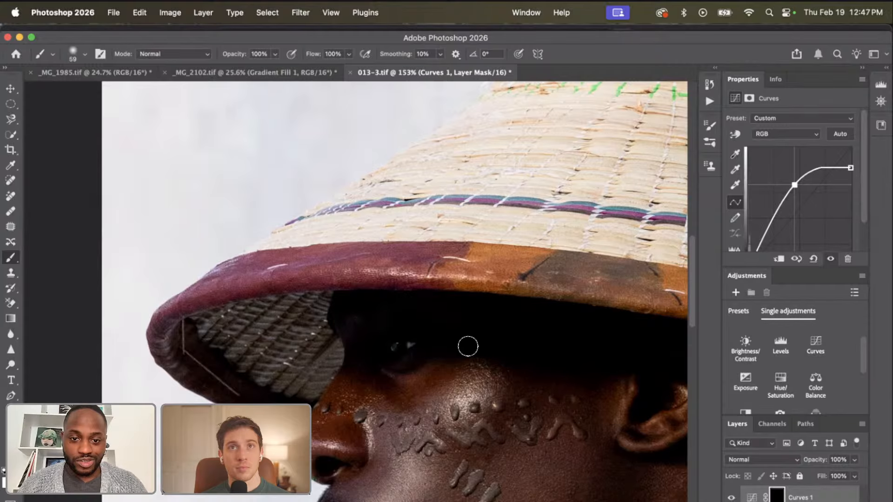
pyautogui.scroll(-2, 614, 375)
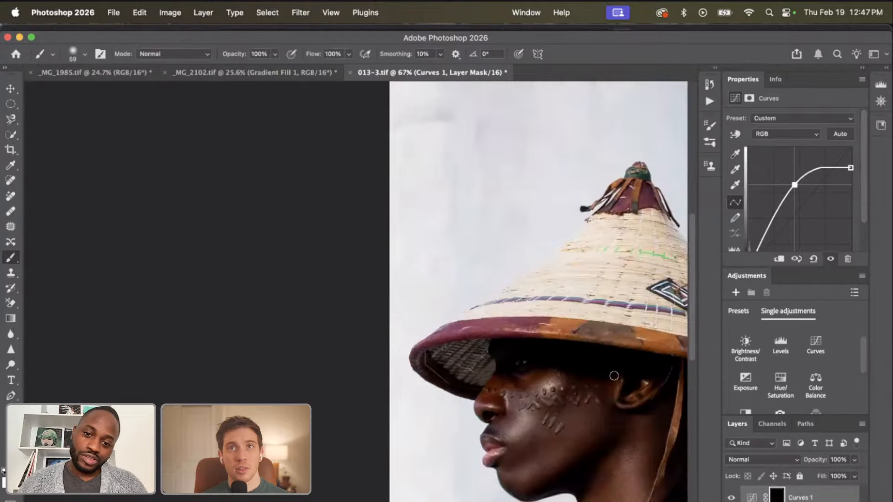
pyautogui.hscroll(5, 614, 375)
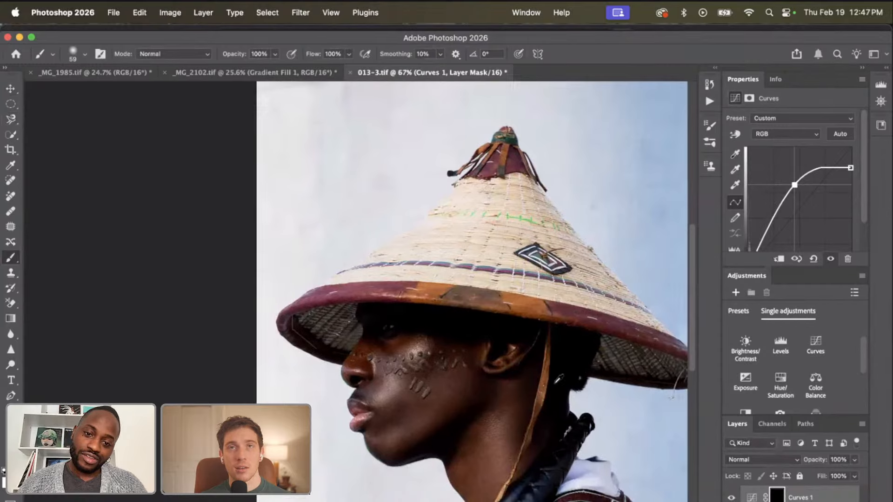
pyautogui.scroll(-3, 558, 379)
pyautogui.scroll(-3, 558, 379)
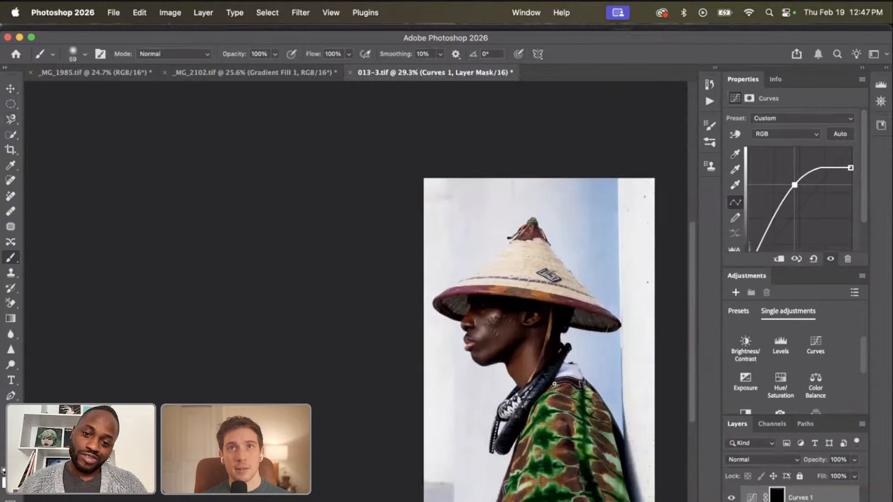
# Open Layer 1 in the Camera Raw Filter and lower the Aquas and Blues saturation in the Color Mixer.
pyautogui.hotkey('alt', '[')
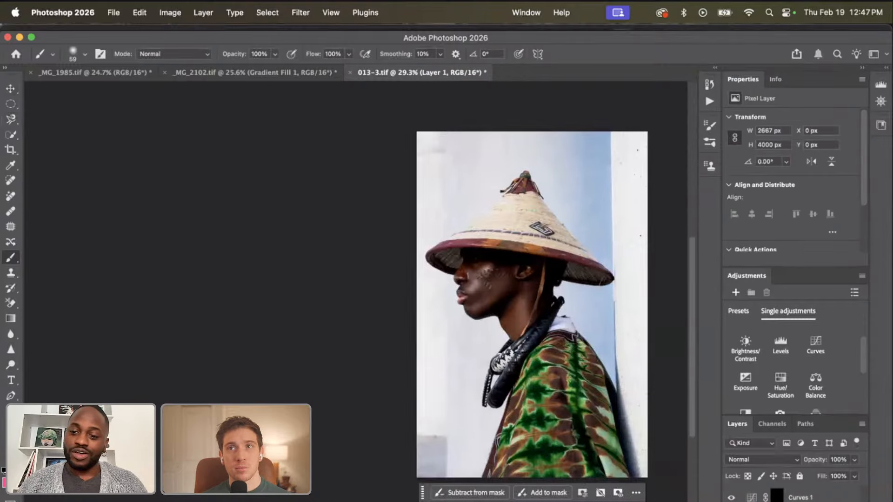
pyautogui.press('super+shift+a')
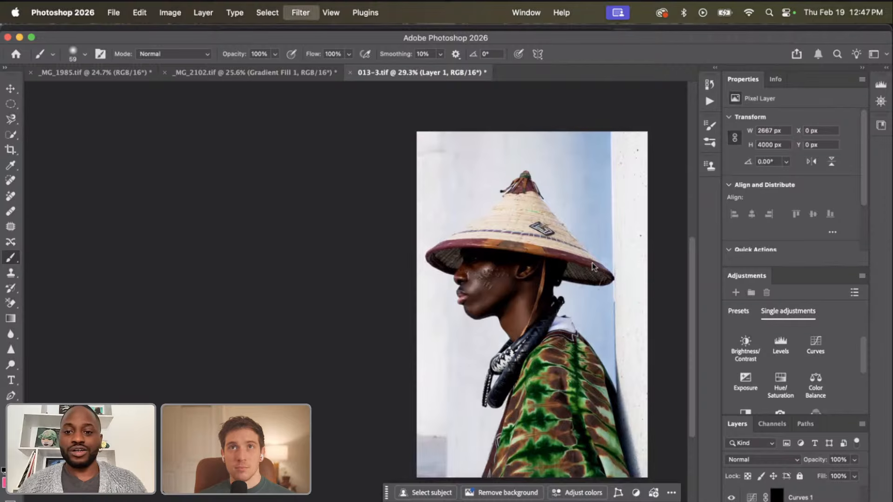
pyautogui.scroll(-1, 819, 475)
pyautogui.scroll(-10, 819, 476)
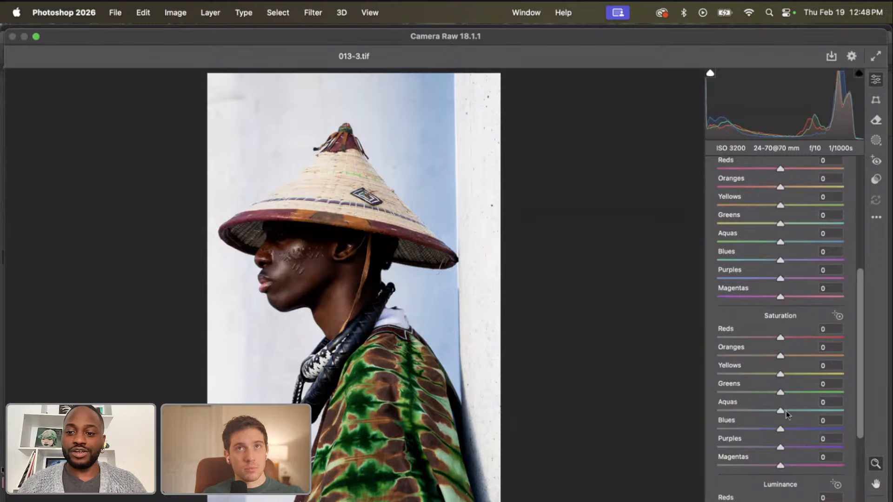
pyautogui.moveTo(780, 412); pyautogui.dragTo(752, 439)
# Test the Contrast under the Light adjustments, return it to 0 and close Camera Raw.
pyautogui.scroll(5, 752, 440)
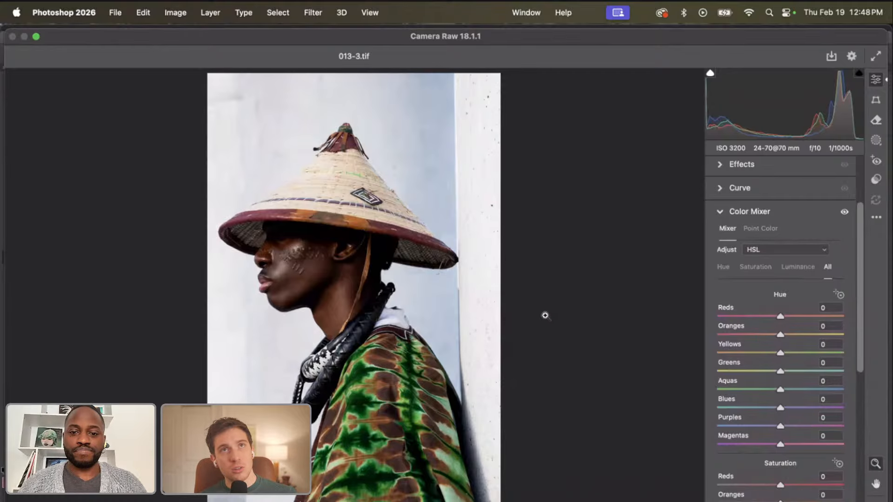
pyautogui.scroll(-2, 501, 345)
pyautogui.scroll(2, 501, 345)
pyautogui.hscroll(-2, 501, 345)
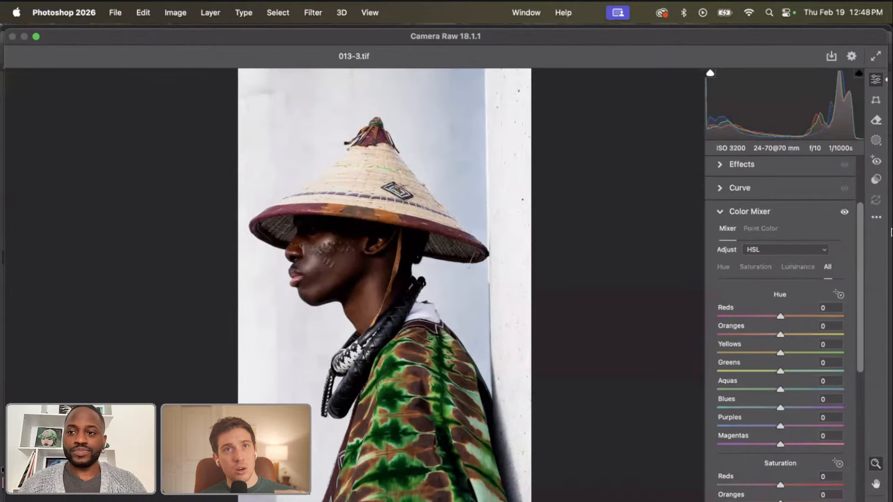
pyautogui.scroll(3, 782, 263)
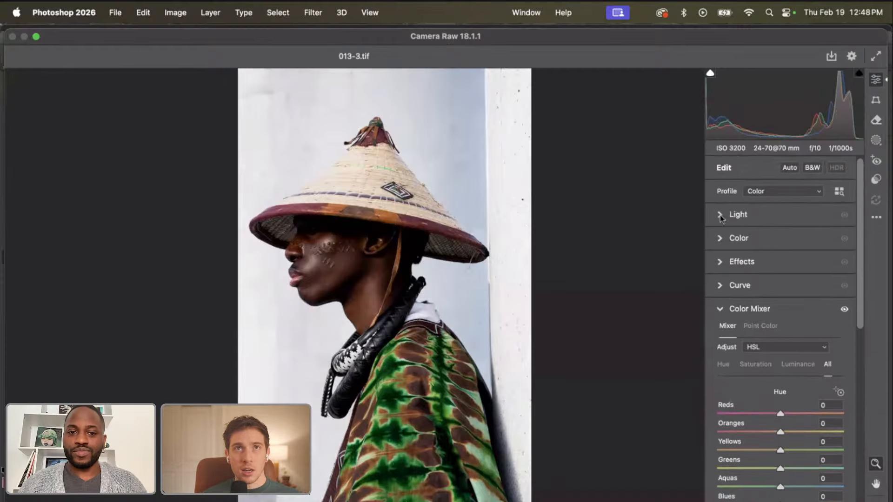
pyautogui.click(722, 216)
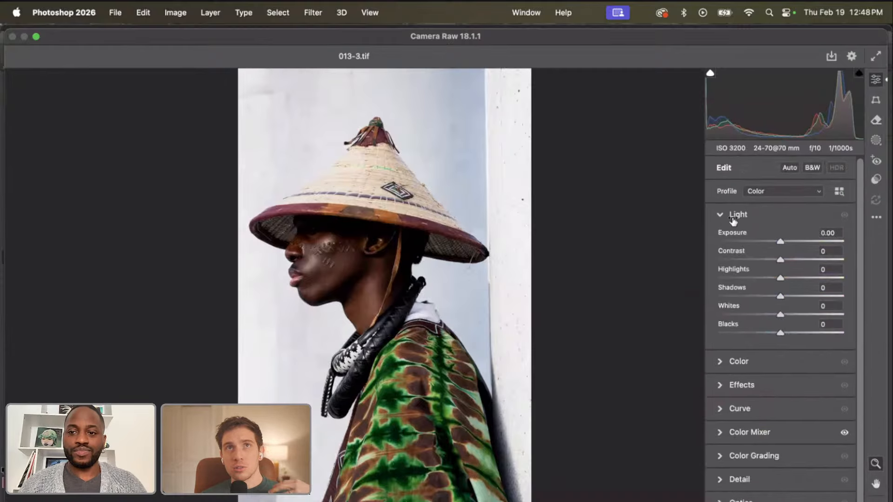
pyautogui.click(791, 260)
pyautogui.moveTo(785, 261); pyautogui.dragTo(781, 261)
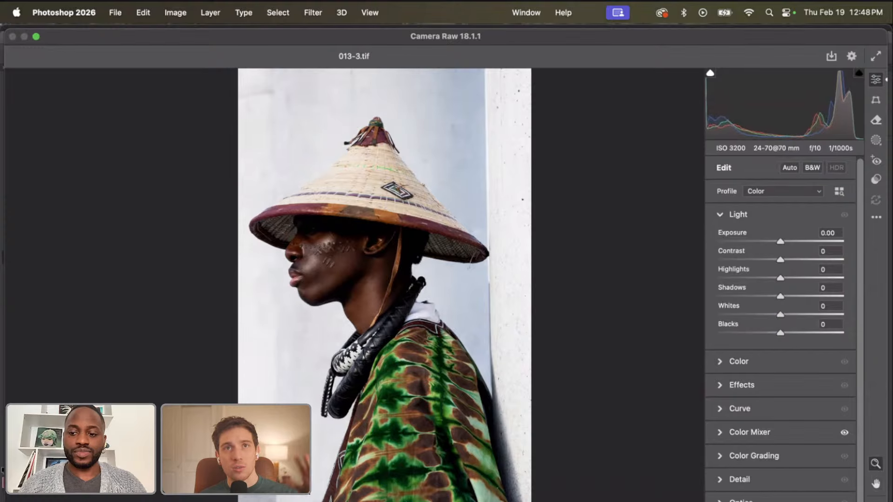
pyautogui.press('Escape')
pyautogui.hscroll(3, 501, 238)
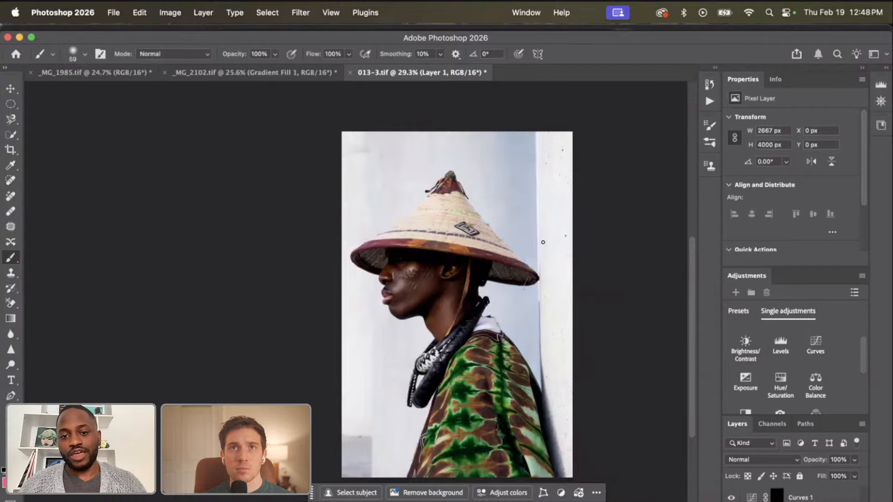
pyautogui.hscroll(2, 469, 282)
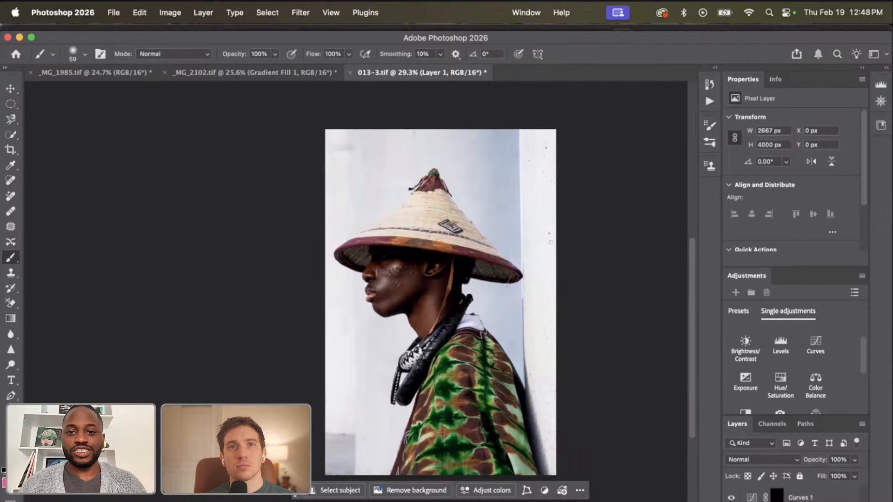
# Set the Remove tool size to 63 and clean up the dark spots on the white wall beside the hat.
pyautogui.click(10, 196)
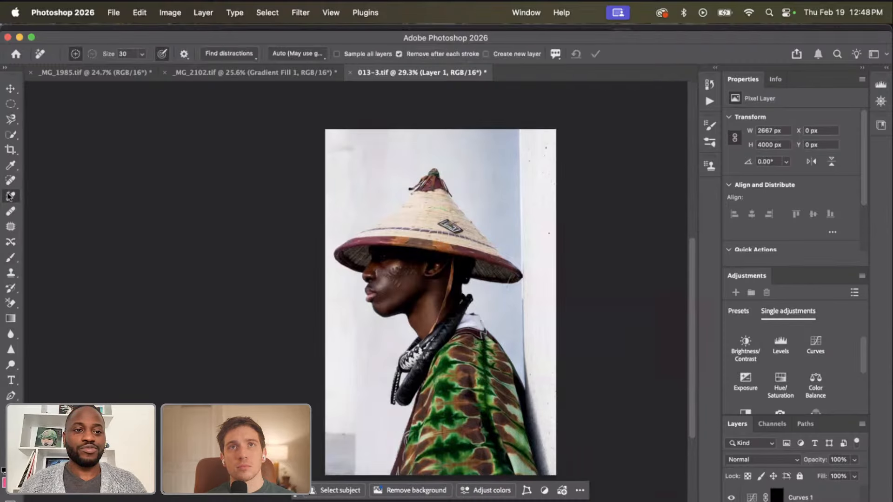
pyautogui.click(142, 54)
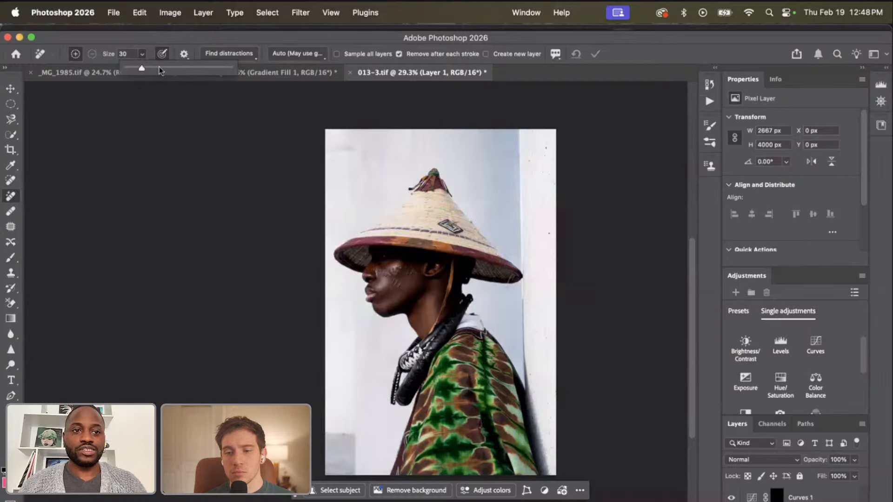
pyautogui.moveTo(153, 68); pyautogui.dragTo(159, 68)
pyautogui.click(548, 234)
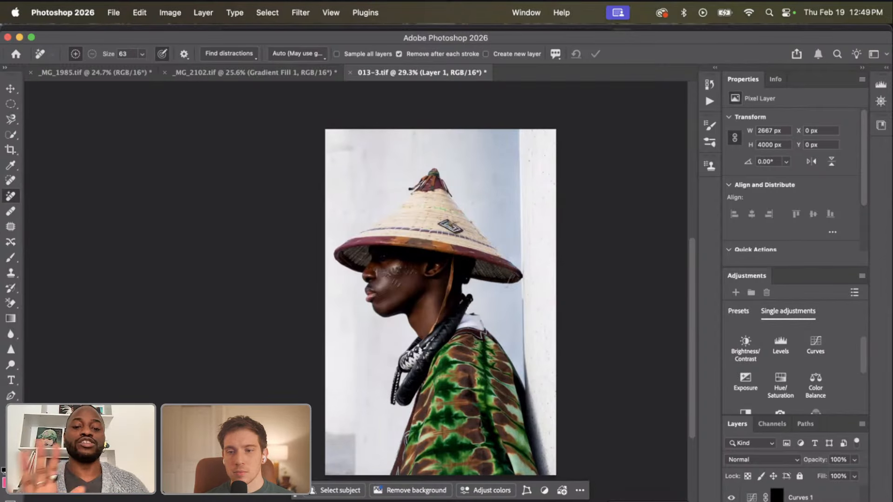
# Switch to Lightroom and open _MG_2232.CR2 from the photo grid in the detail view.
pyautogui.press('super+Tab')
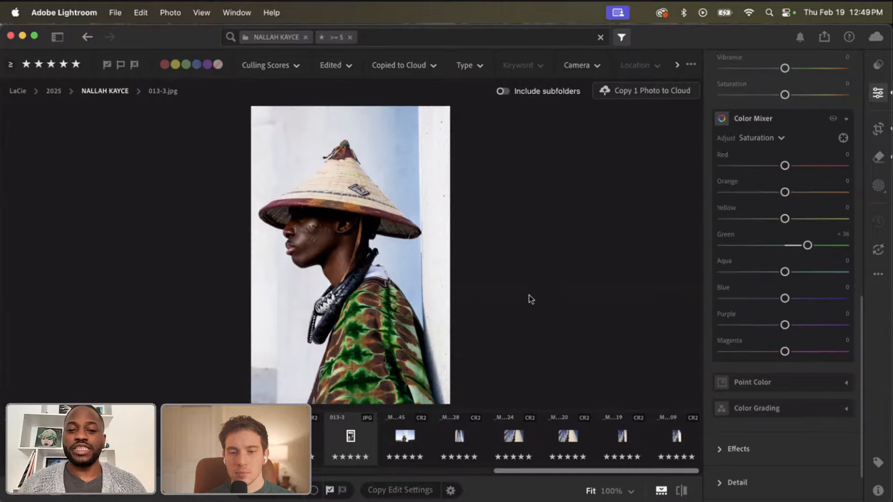
pyautogui.press('g')
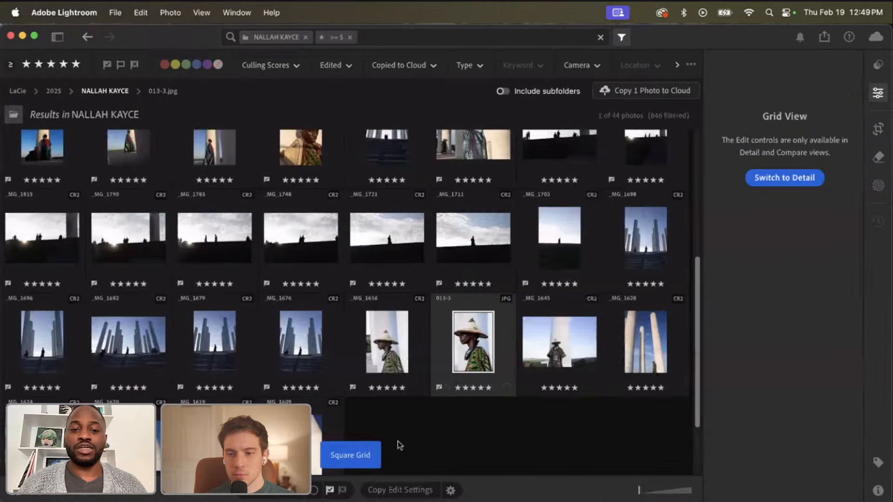
pyautogui.scroll(5, 431, 352)
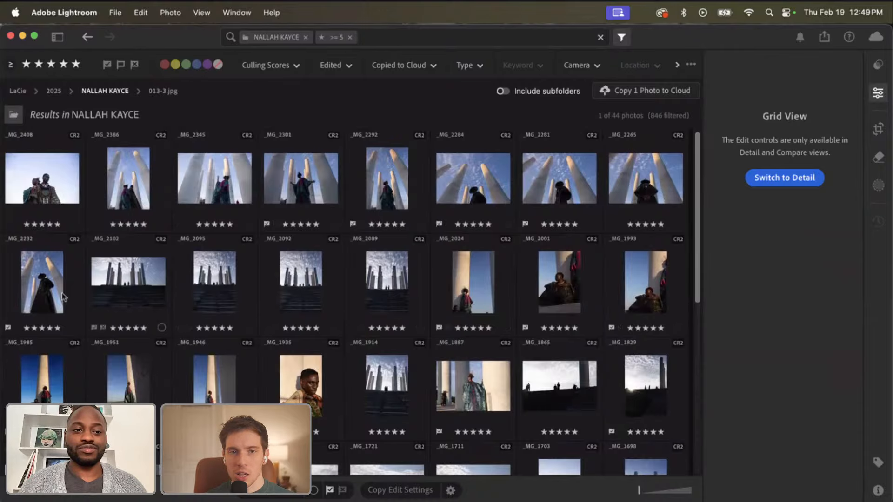
pyautogui.doubleClick(41, 285)
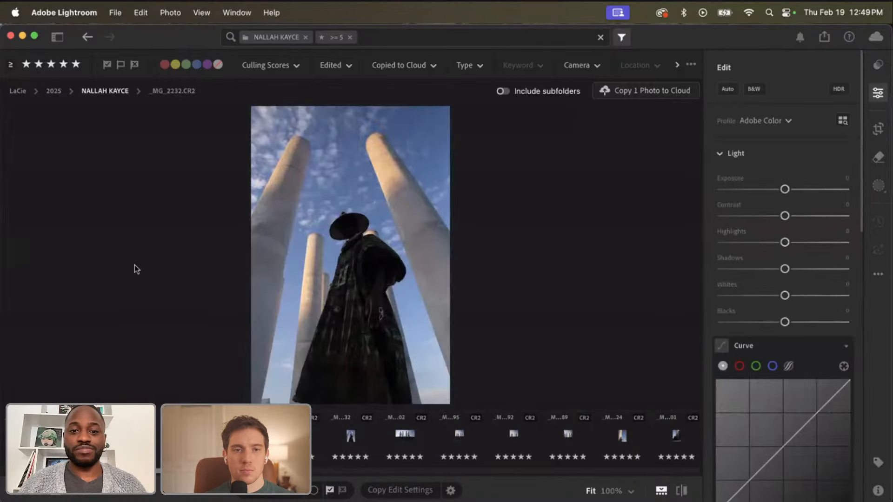
# Compare the neighbouring column photos with _MG_2232.CR2 and return to _MG_2232.CR2.
pyautogui.press('Left')
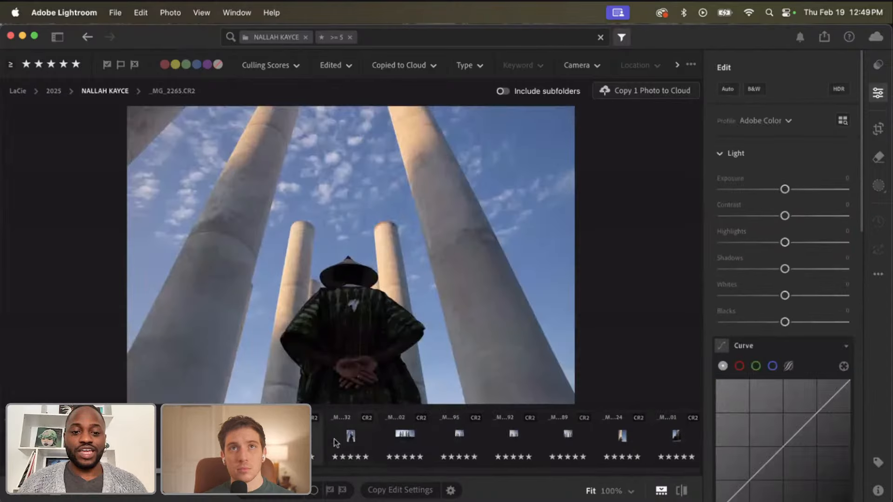
pyautogui.press('Left')
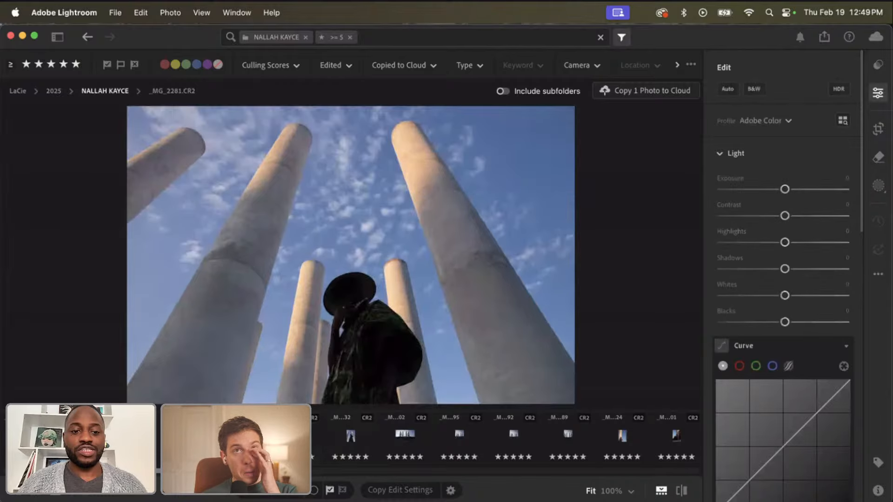
pyautogui.press('Left')
pyautogui.click(350, 436)
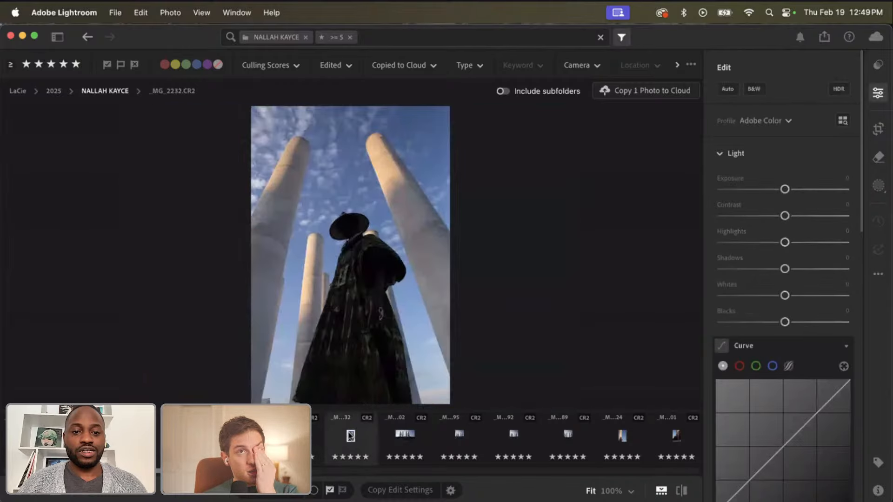
pyautogui.rightClick(351, 435)
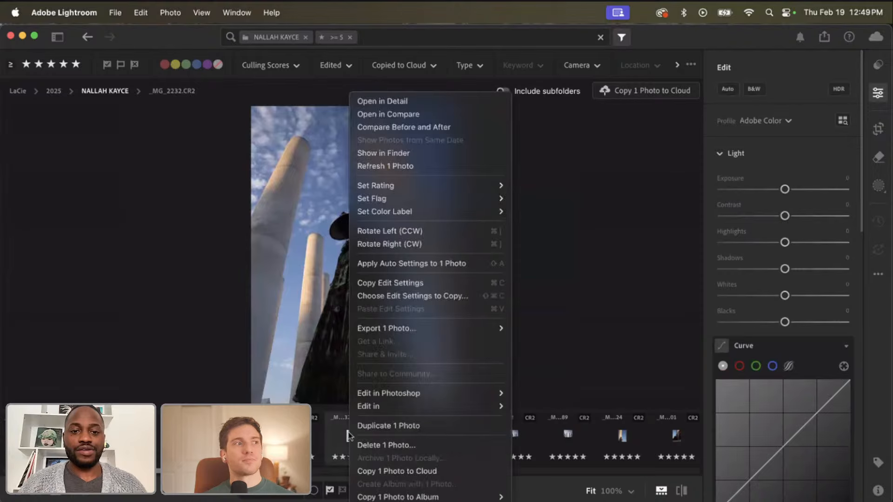
pyautogui.click(566, 310)
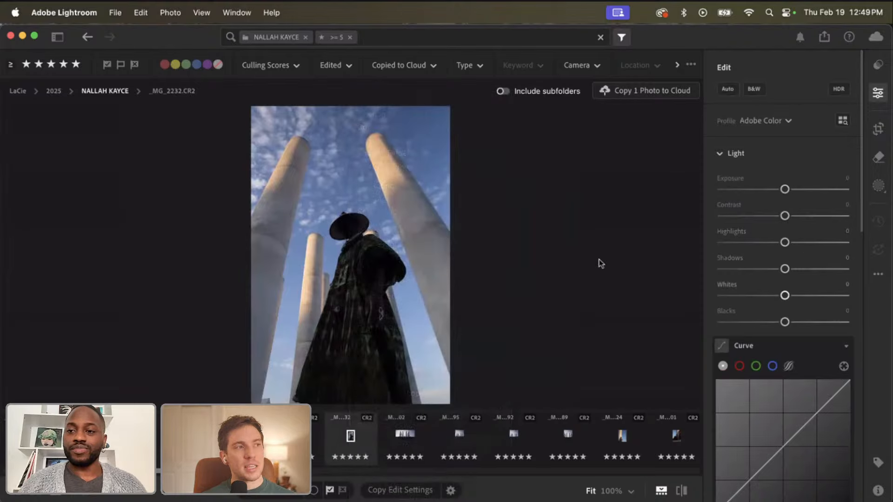
# Set Contrast to +35 and Shadows to +48 for _MG_2232.CR2.
pyautogui.click(802, 216)
pyautogui.moveTo(802, 216); pyautogui.dragTo(807, 217)
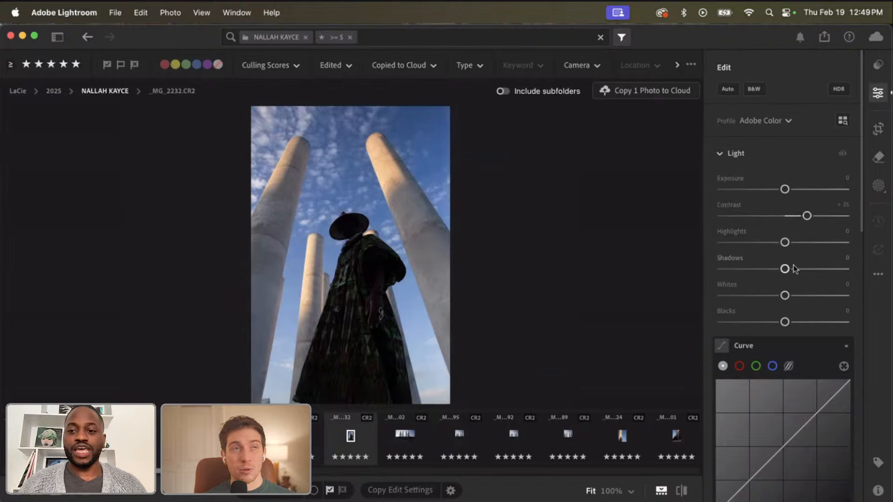
pyautogui.moveTo(786, 268); pyautogui.dragTo(815, 271)
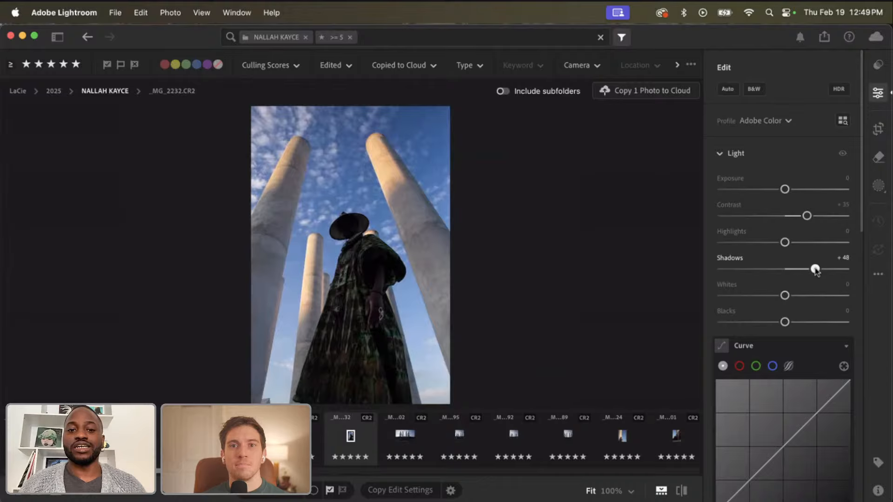
# Set Blacks to -39 and Exposure to +0.53 for _MG_2232.CR2.
pyautogui.moveTo(785, 322); pyautogui.dragTo(760, 322)
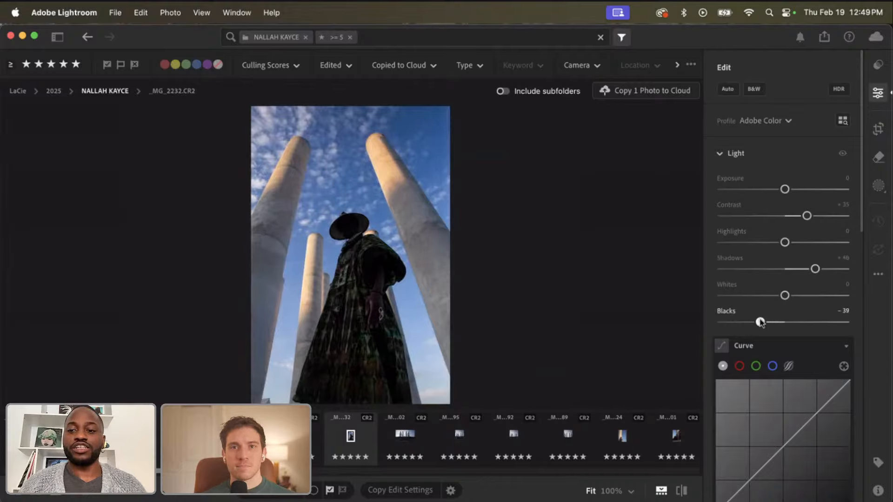
pyautogui.moveTo(785, 189); pyautogui.dragTo(791, 190)
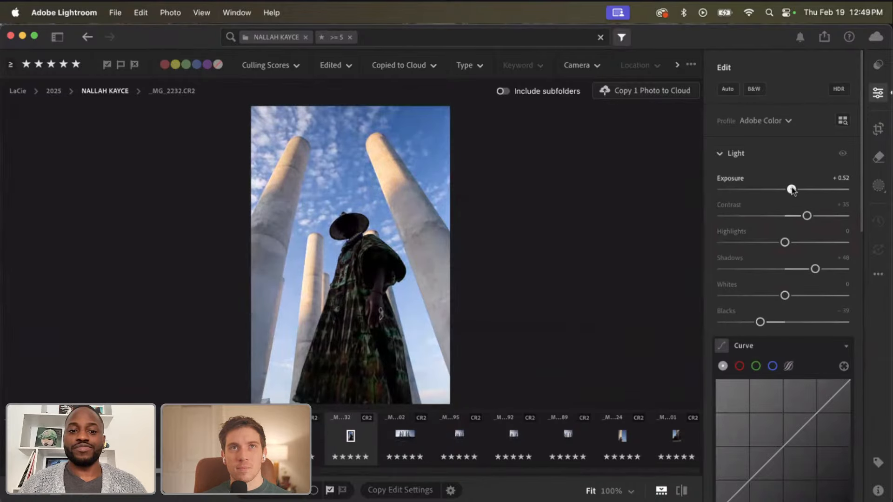
# Raise the Color Mixer saturation of Aqua to +22 and Blue to +23.
pyautogui.scroll(-10, 785, 298)
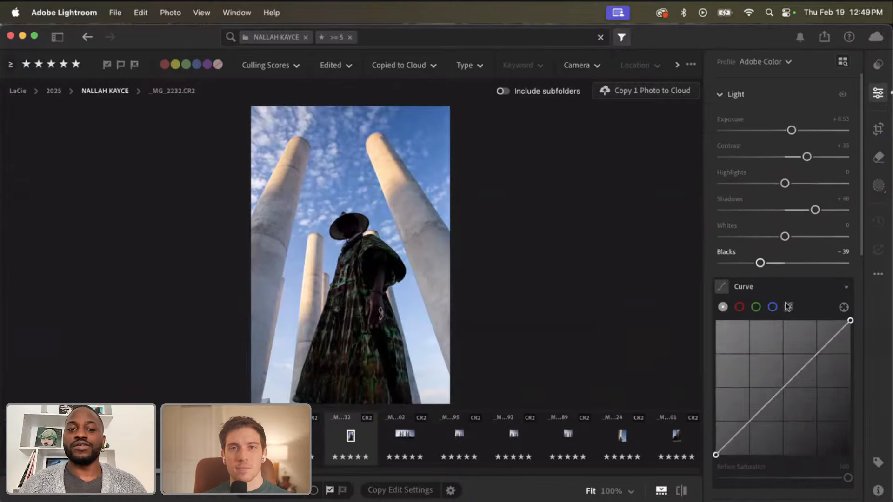
pyautogui.scroll(-4, 786, 307)
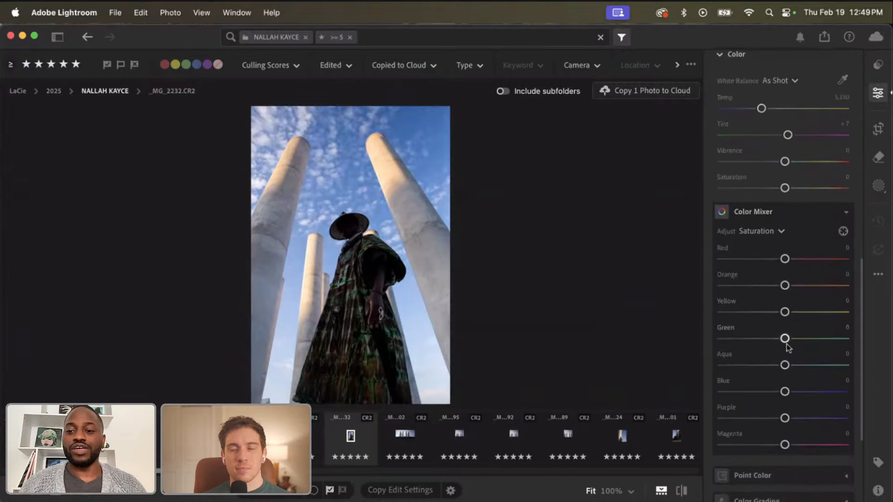
pyautogui.scroll(-1, 785, 337)
pyautogui.moveTo(785, 336); pyautogui.dragTo(799, 369)
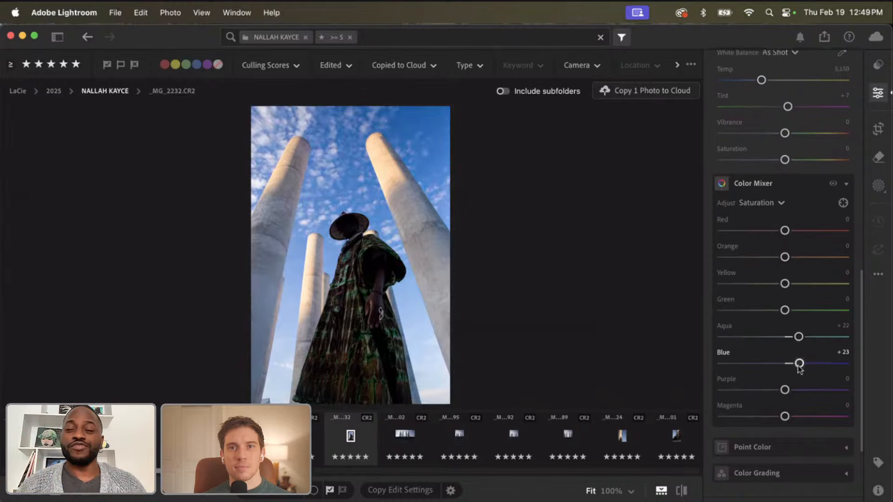
# Refine the light settings with Blacks at -44, Shadows at +49 and Highlights at -54.
pyautogui.scroll(15, 802, 327)
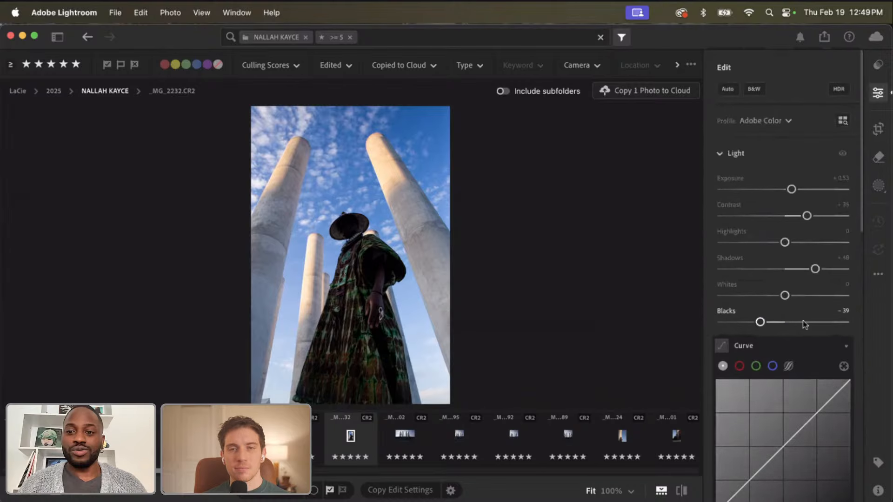
pyautogui.moveTo(759, 323); pyautogui.dragTo(756, 324)
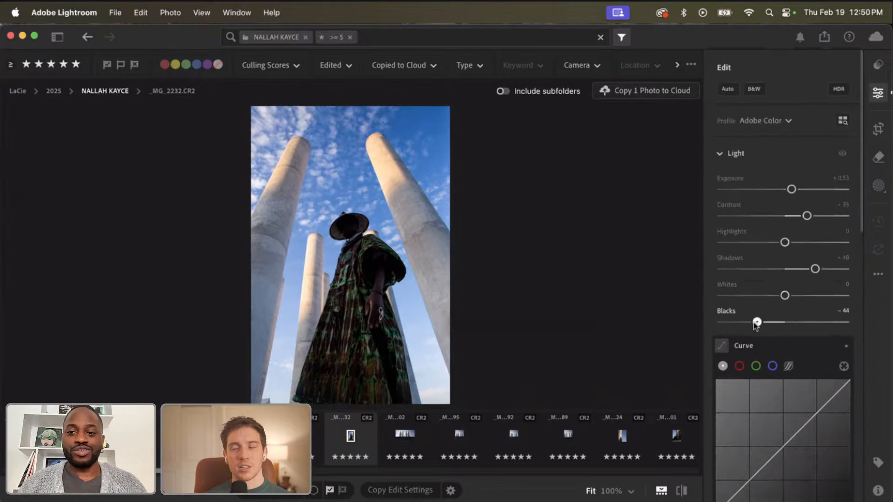
pyautogui.moveTo(815, 269); pyautogui.dragTo(815, 270)
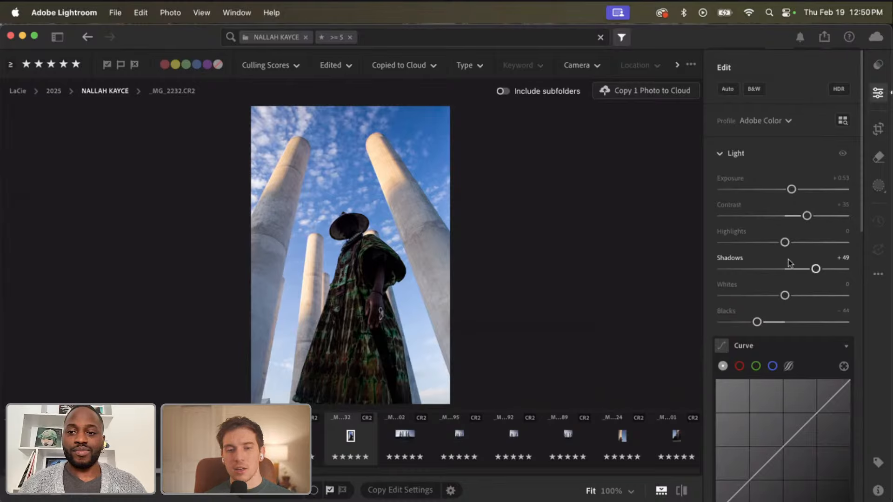
pyautogui.moveTo(785, 242); pyautogui.dragTo(750, 242)
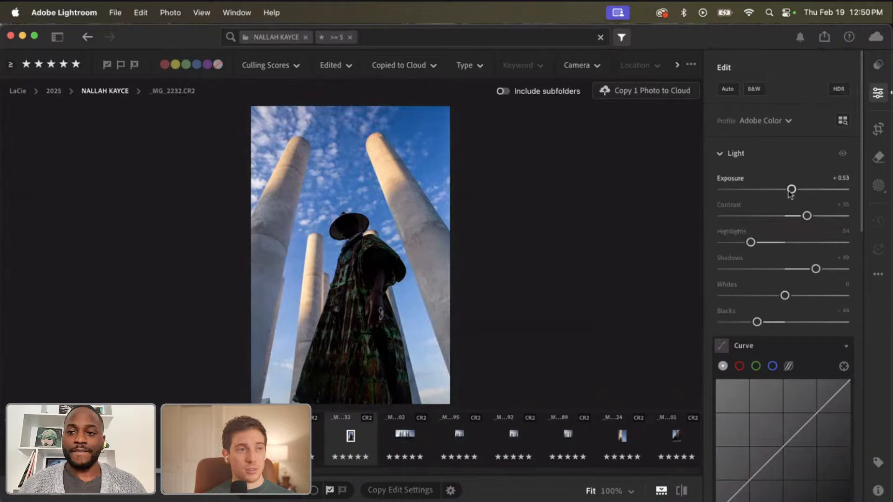
pyautogui.moveTo(792, 192)
pyautogui.mouseDown()
pyautogui.moveTo(781, 191)
pyautogui.moveTo(795, 191)
pyautogui.moveTo(789, 181)
pyautogui.mouseUp()
pyautogui.scroll(-5, 792, 263)
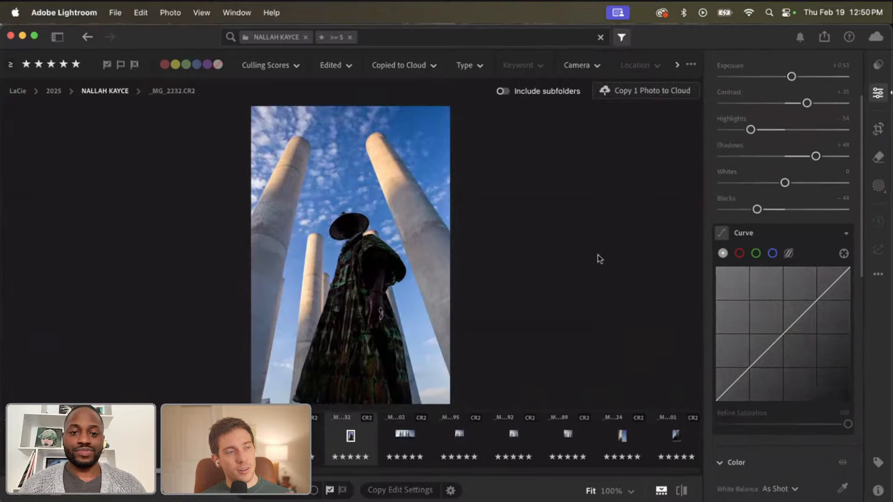
pyautogui.scroll(5, 808, 195)
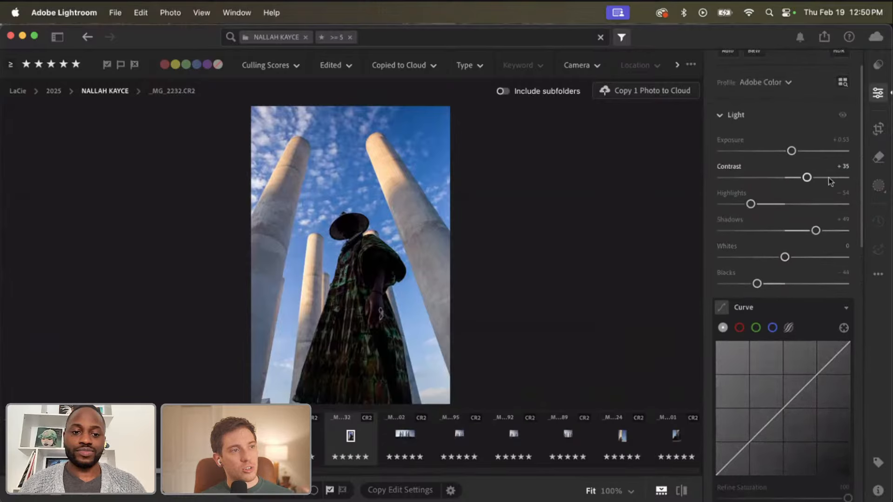
# Remove the small distraction at the base of the left column with generative Remove at size 7.
pyautogui.click(878, 157)
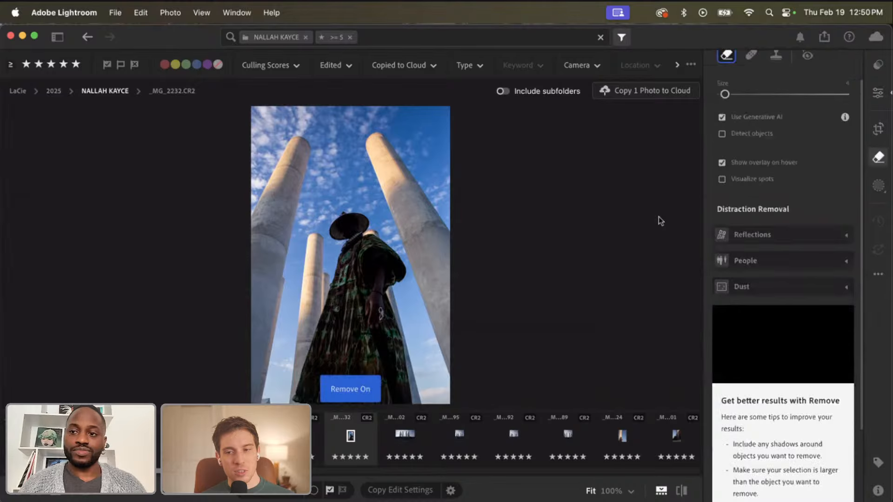
pyautogui.scroll(3, 269, 399)
pyautogui.click(269, 398)
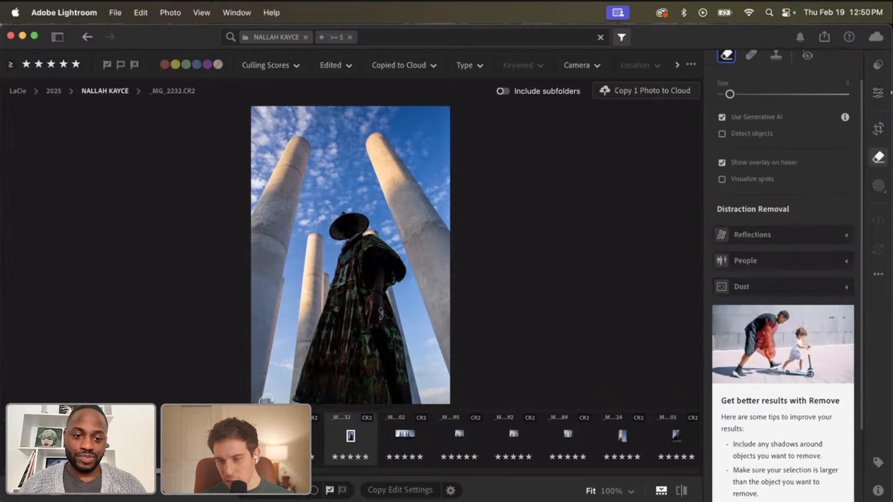
pyautogui.press('Return')
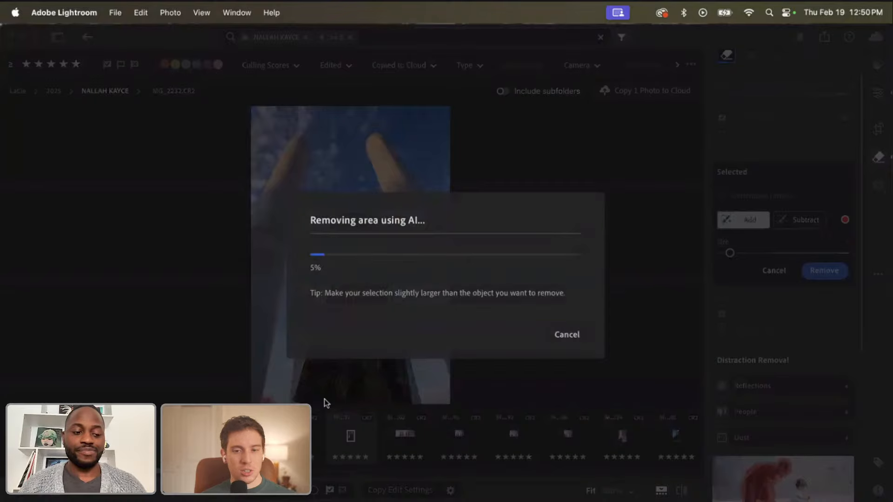
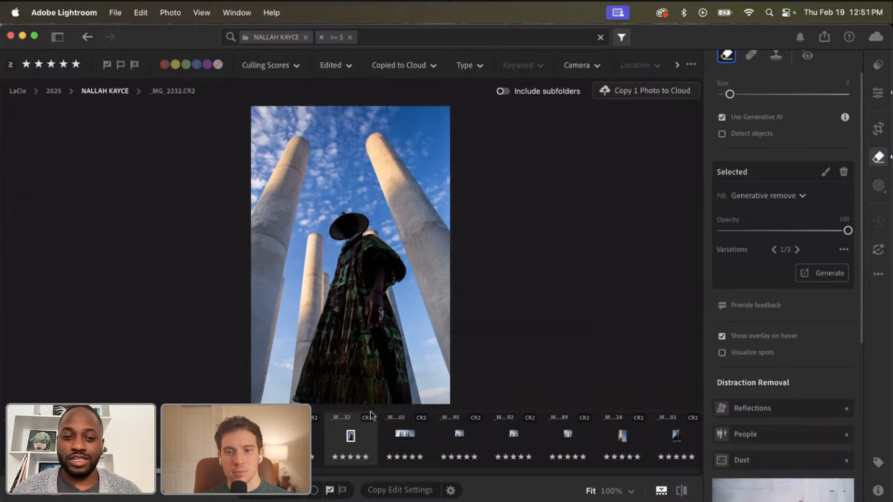
# Crop the column photo slightly tighter at the 2 x 3 aspect, reposition it in the frame and apply the crop.
pyautogui.click(878, 129)
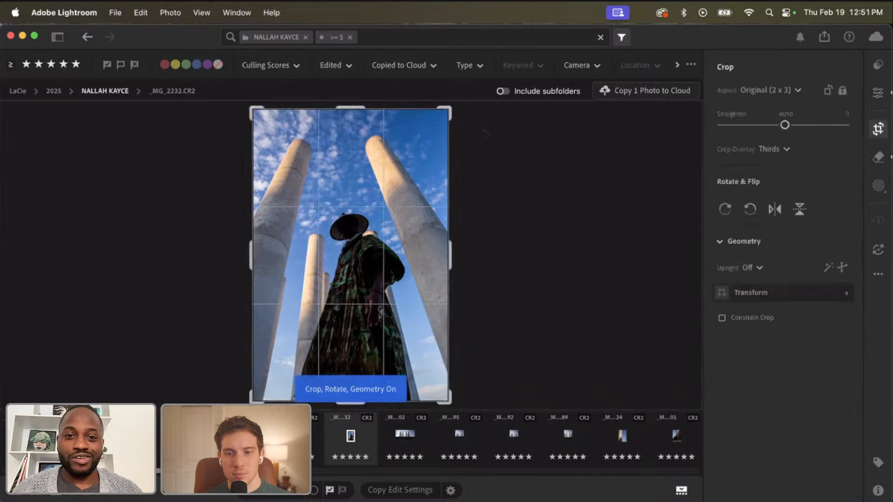
pyautogui.moveTo(449, 112); pyautogui.dragTo(445, 118)
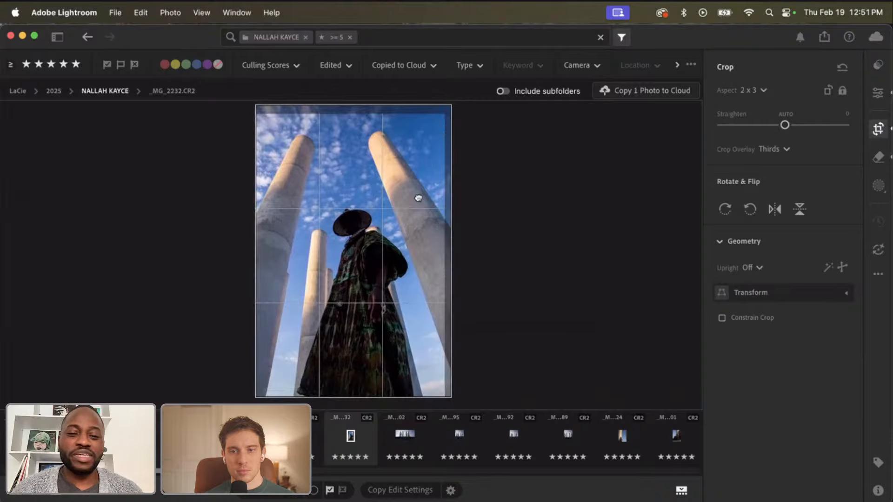
pyautogui.moveTo(418, 198); pyautogui.dragTo(417, 205)
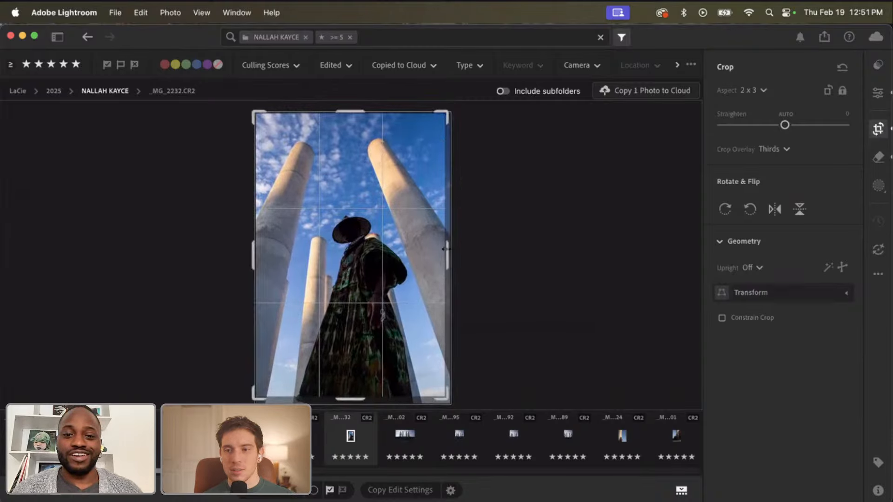
pyautogui.moveTo(445, 249); pyautogui.dragTo(444, 249)
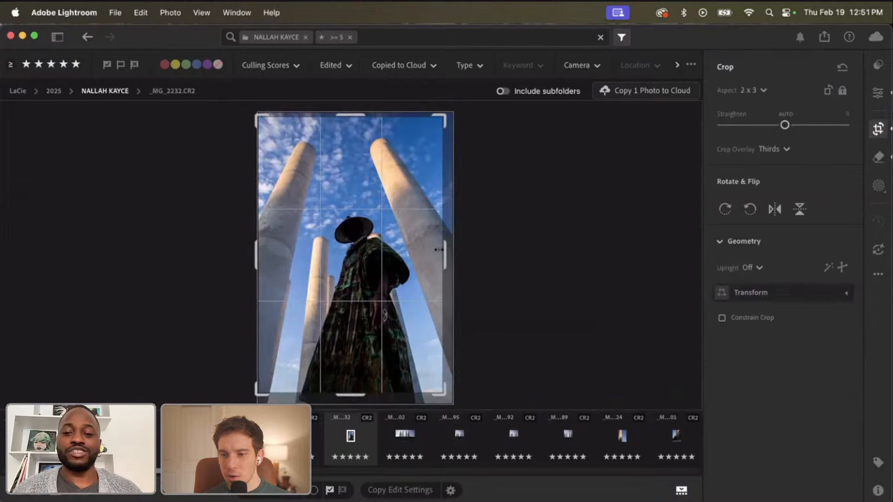
pyautogui.moveTo(505, 256); pyautogui.dragTo(504, 257)
pyautogui.doubleClick(389, 257)
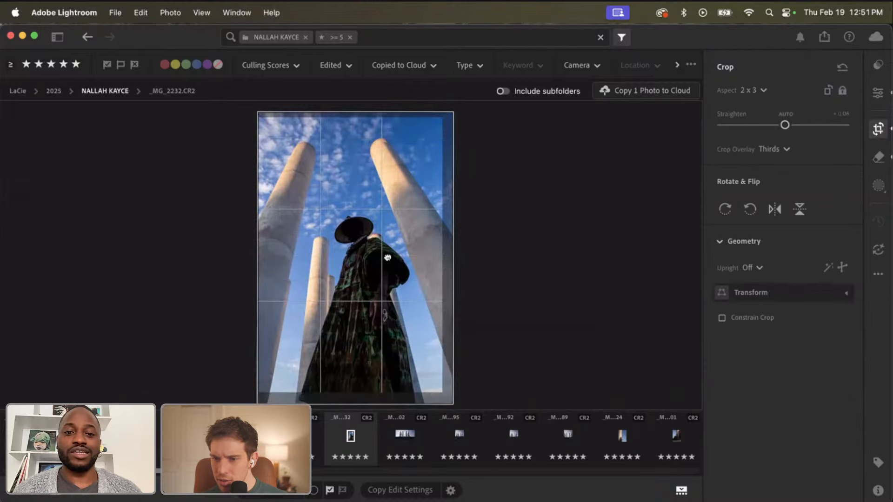
# Open _MG_2232.CR2 in Photoshop for editing.
pyautogui.rightClick(351, 440)
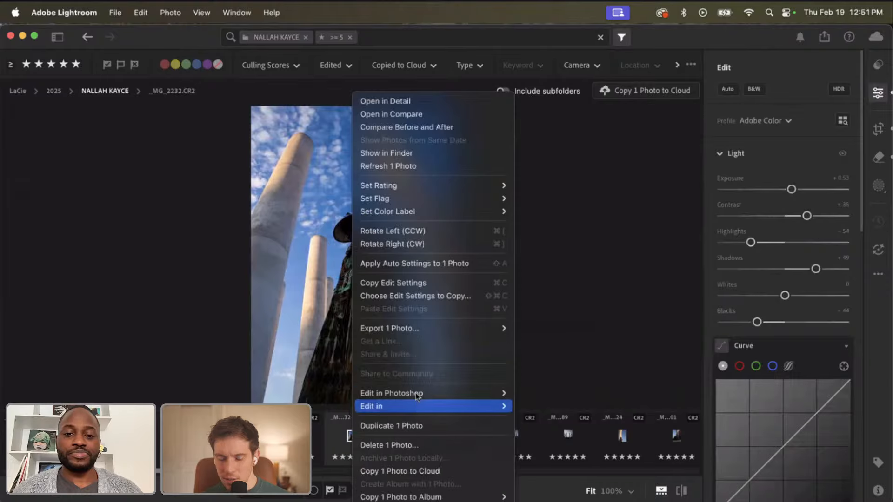
pyautogui.moveTo(418, 394)
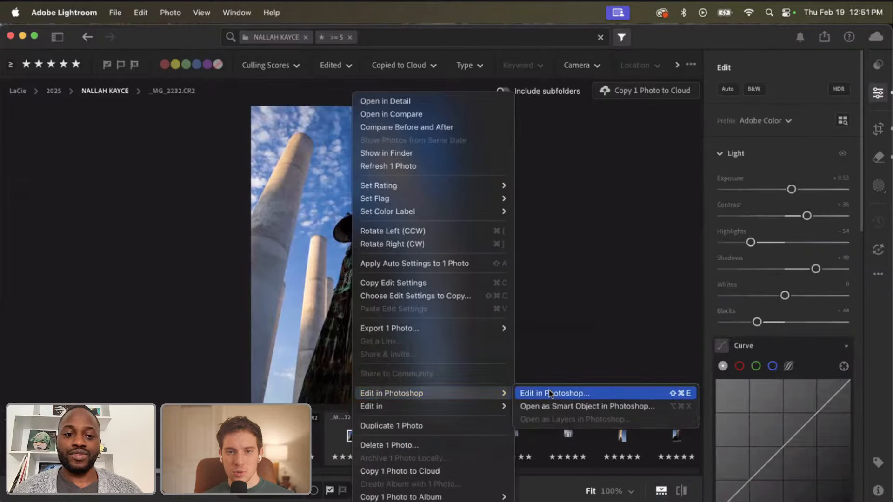
pyautogui.click(549, 393)
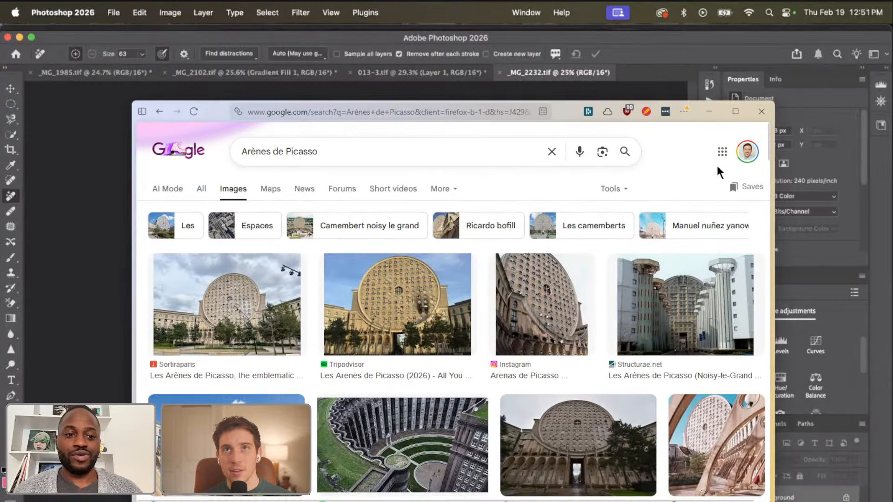
# Browse the Arènes de Picasso image results in the browser, previewing the Sortiraparis, Tripadvisor and Facebook photos.
pyautogui.click(735, 111)
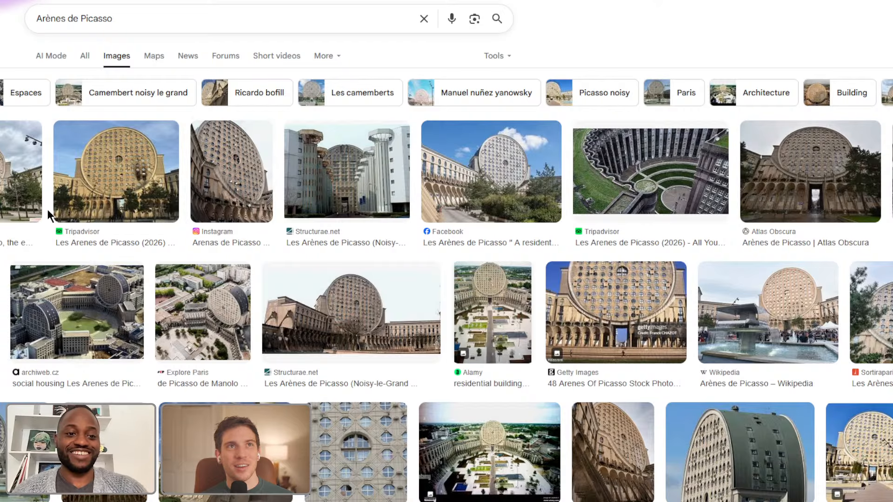
pyautogui.click(14, 205)
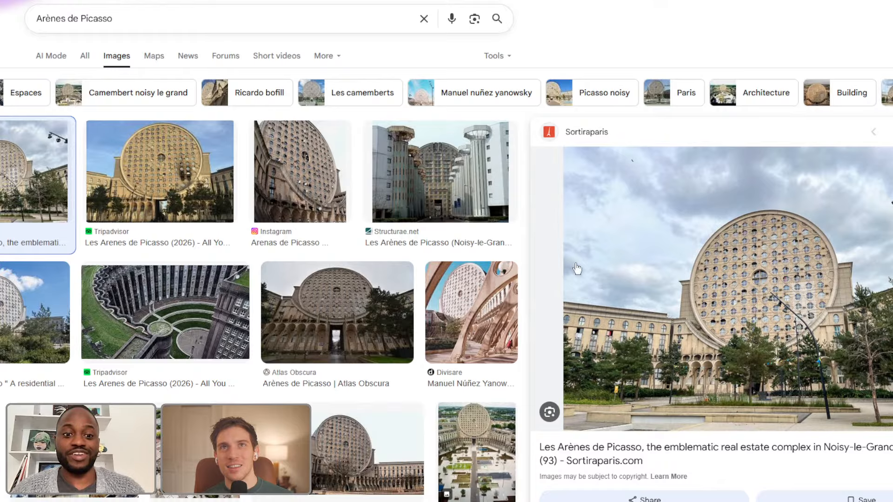
pyautogui.click(149, 186)
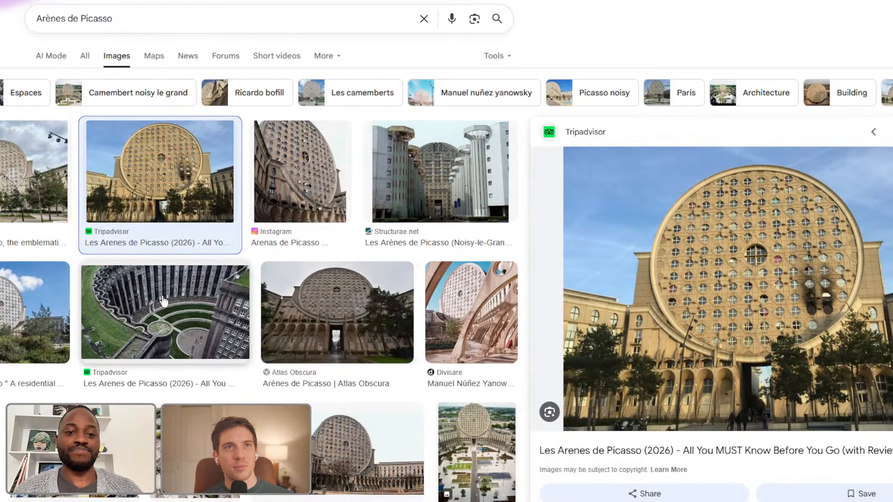
pyautogui.click(35, 312)
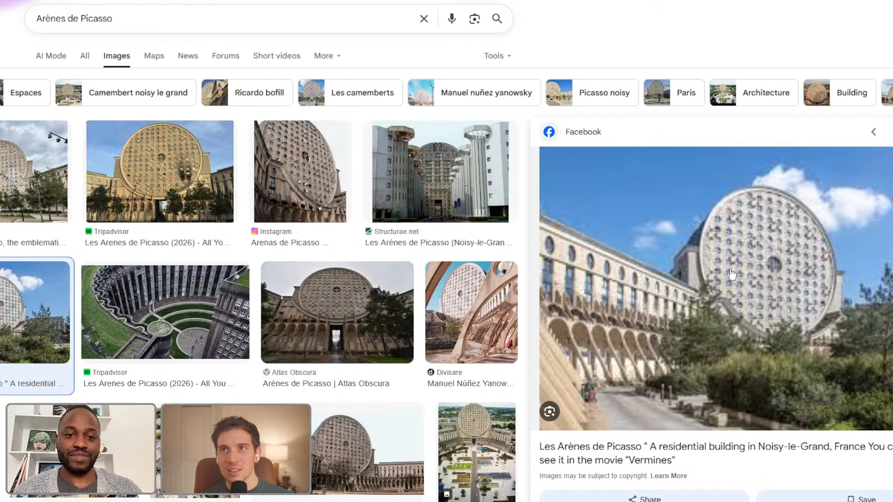
pyautogui.click(886, 3)
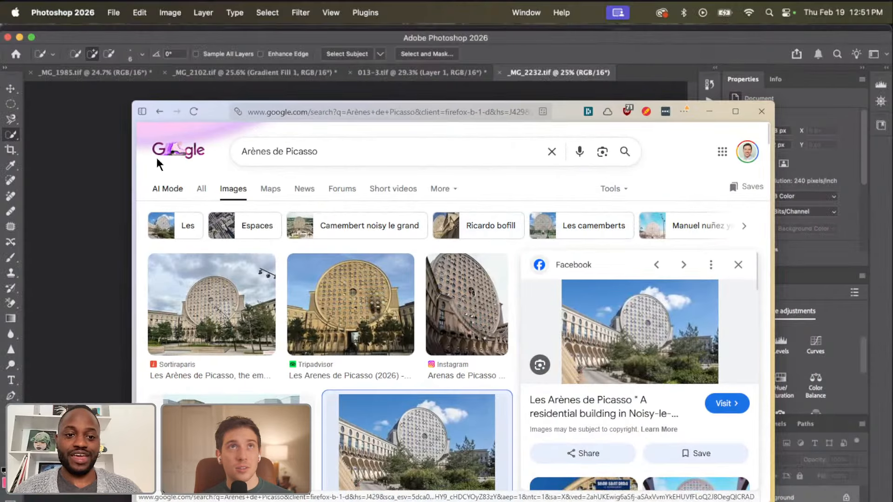
# In Photoshop, select the sky around the left columns and the hat with the Quick Selection tool, refining the edges beside the small column.
pyautogui.moveTo(207, 107); pyautogui.dragTo(512, 500)
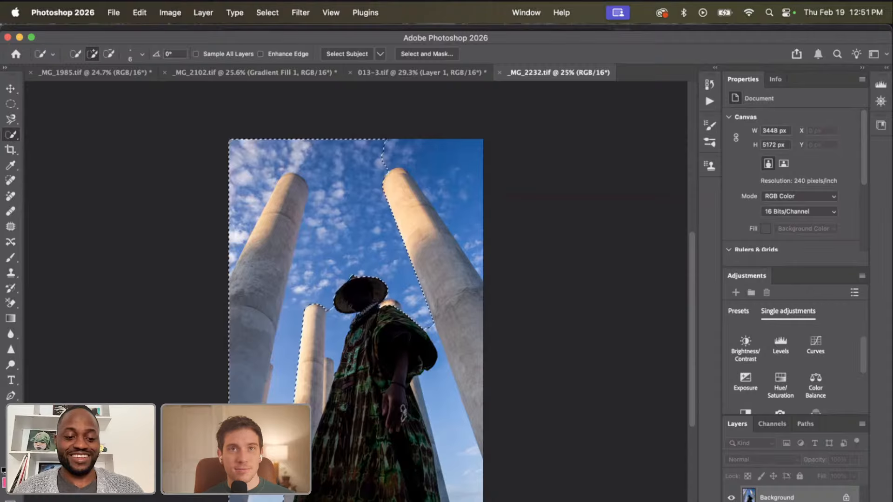
pyautogui.press('alt')
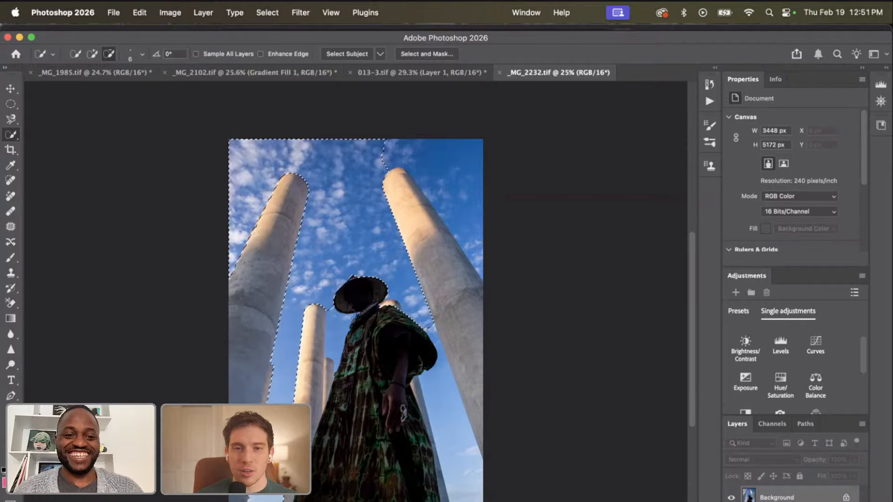
pyautogui.click(329, 318)
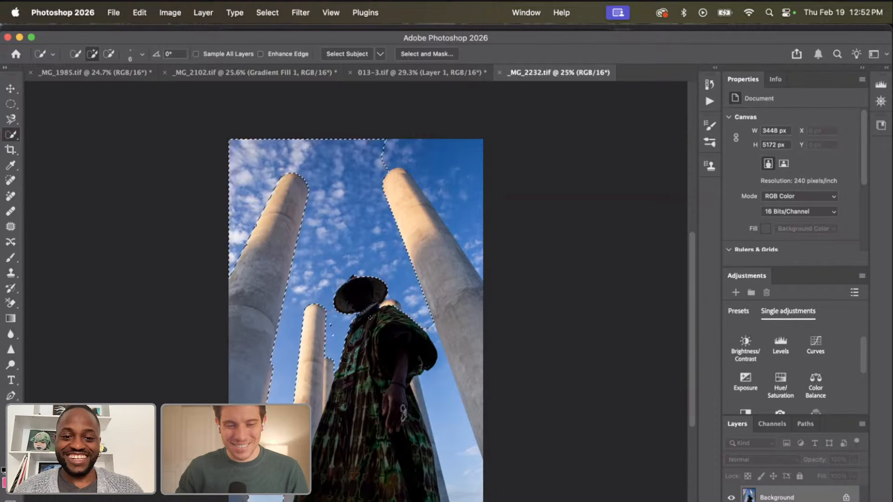
pyautogui.press('alt')
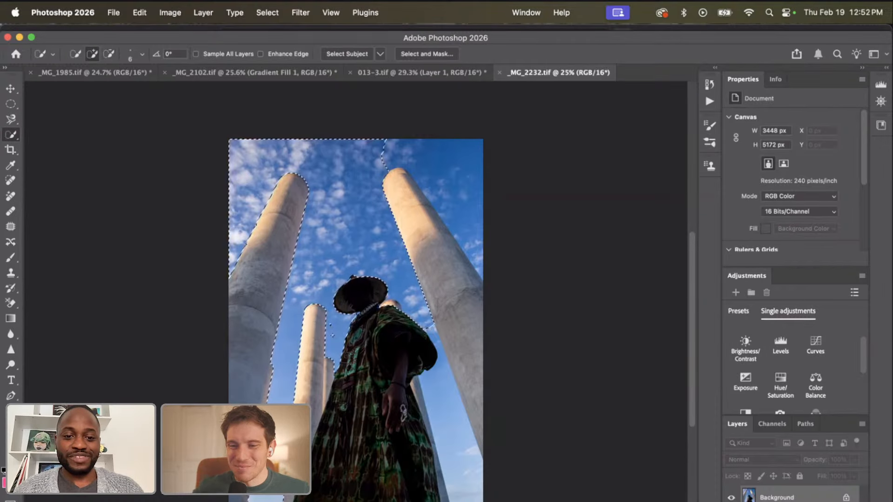
pyautogui.keyDown('alt'); pyautogui.click(332, 328); pyautogui.keyUp('alt')
pyautogui.click(331, 329)
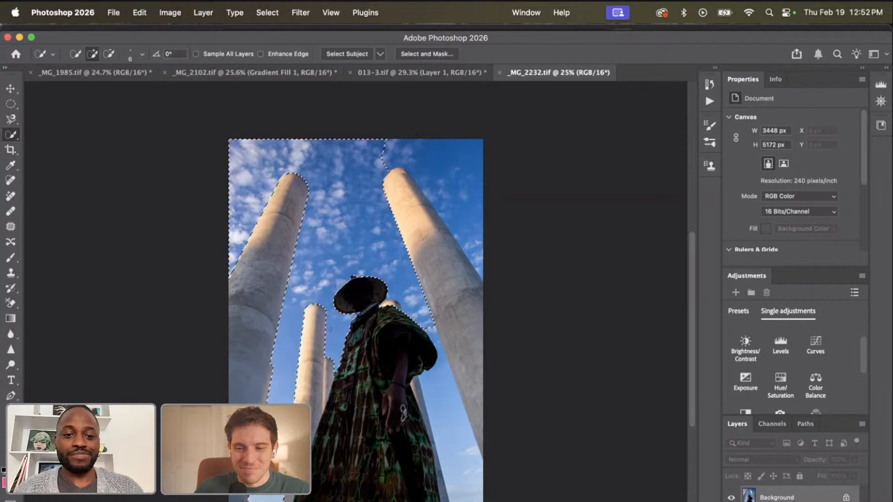
# Add the sky between the figure and the right column to the selection and subtract the spill on the sleeve.
pyautogui.moveTo(430, 333); pyautogui.dragTo(455, 441)
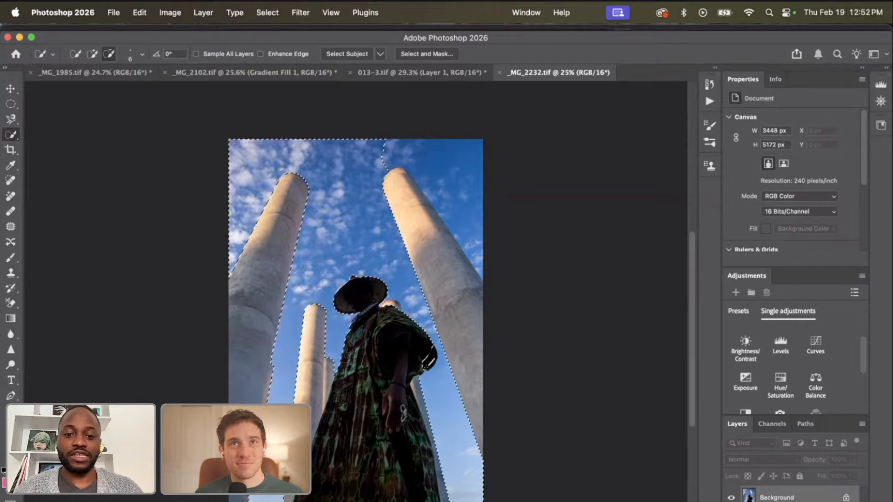
pyautogui.moveTo(427, 368); pyautogui.dragTo(433, 353)
pyautogui.keyDown('alt'); pyautogui.click(430, 359); pyautogui.keyUp('alt')
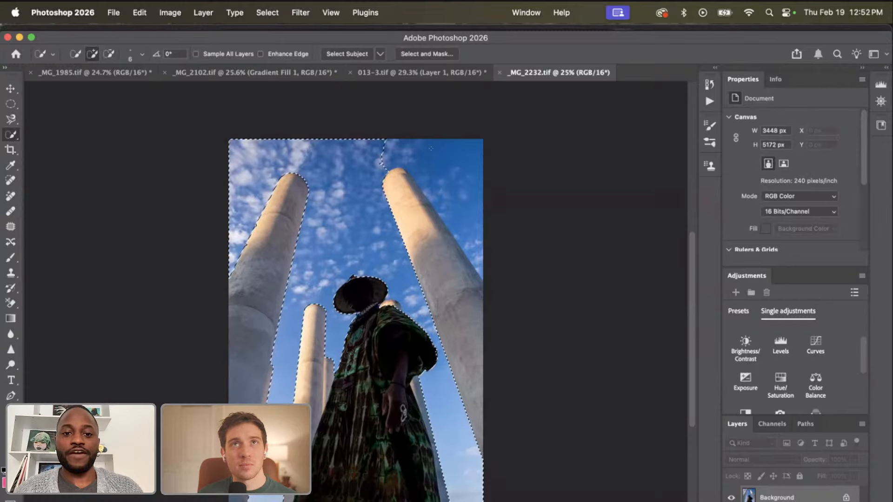
# Add the remaining sky above and beside the right column to the selection.
pyautogui.click(396, 152)
pyautogui.moveTo(448, 158); pyautogui.dragTo(461, 202)
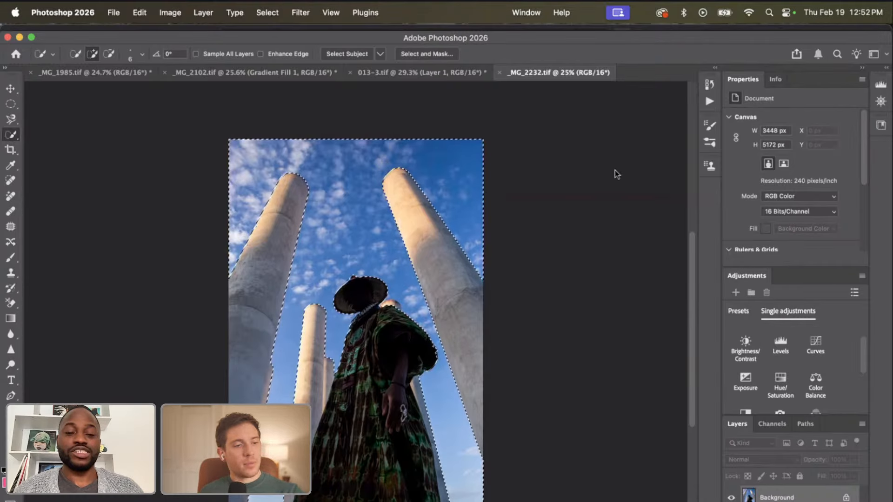
# Choose the Gradient tool with the foreground-to-transparent preset from the Basics group.
pyautogui.click(11, 319)
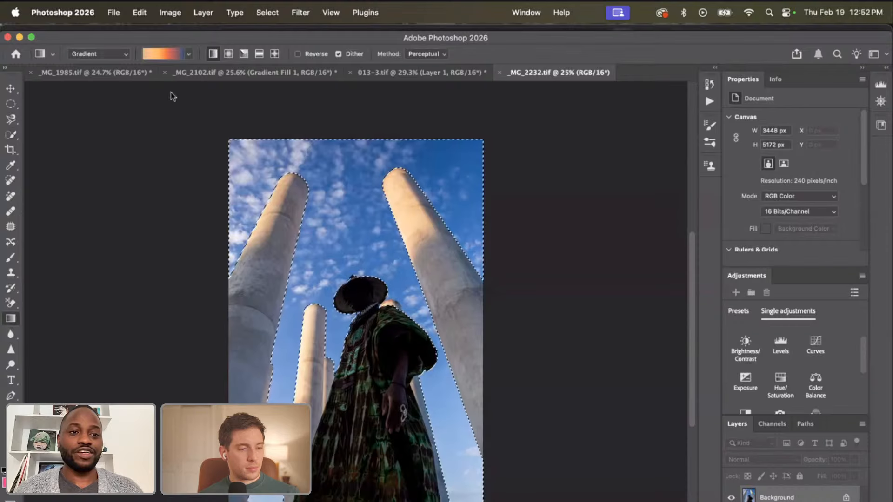
pyautogui.click(150, 54)
pyautogui.click(102, 99)
pyautogui.scroll(10, 103, 103)
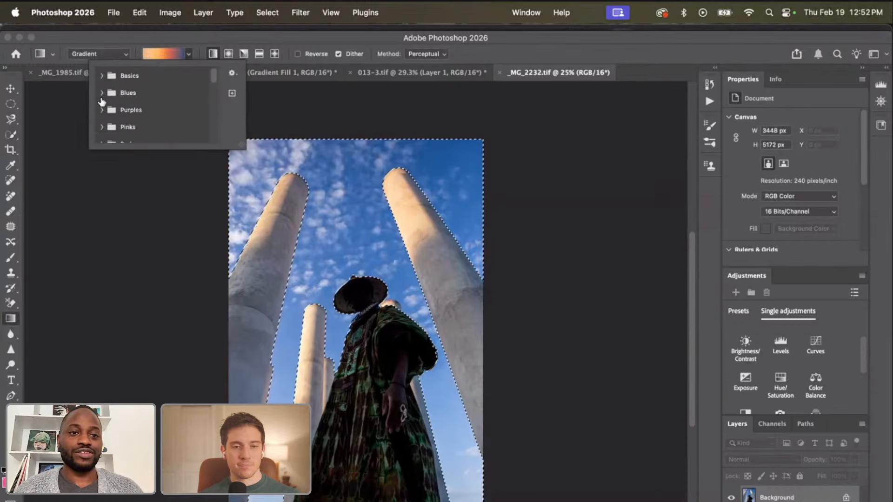
pyautogui.click(102, 76)
pyautogui.click(136, 93)
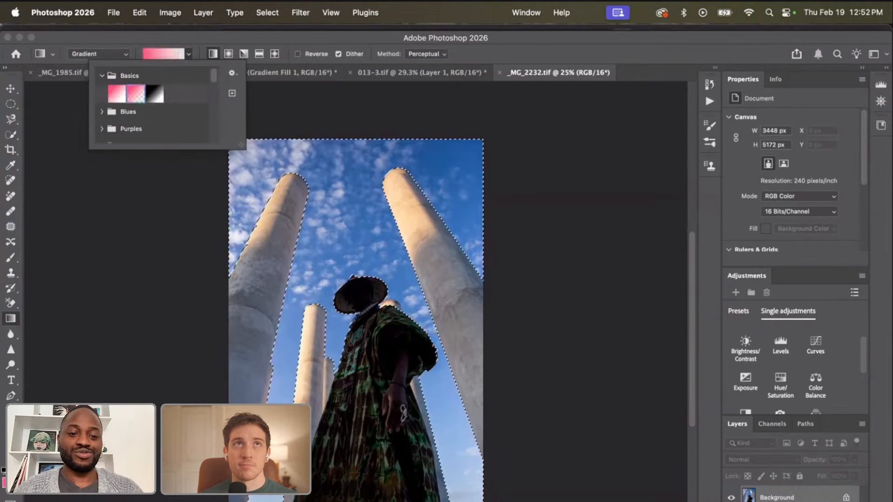
# Draw a linear pink-to-transparent gradient rising from the bottom of the selected sky, adjusted to about 90° and 72% scale.
pyautogui.moveTo(458, 465); pyautogui.dragTo(458, 500)
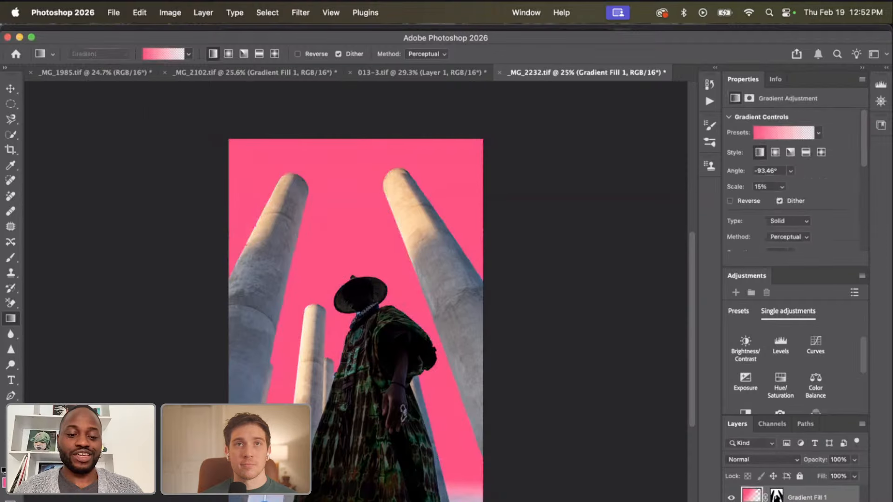
pyautogui.press('super+z')
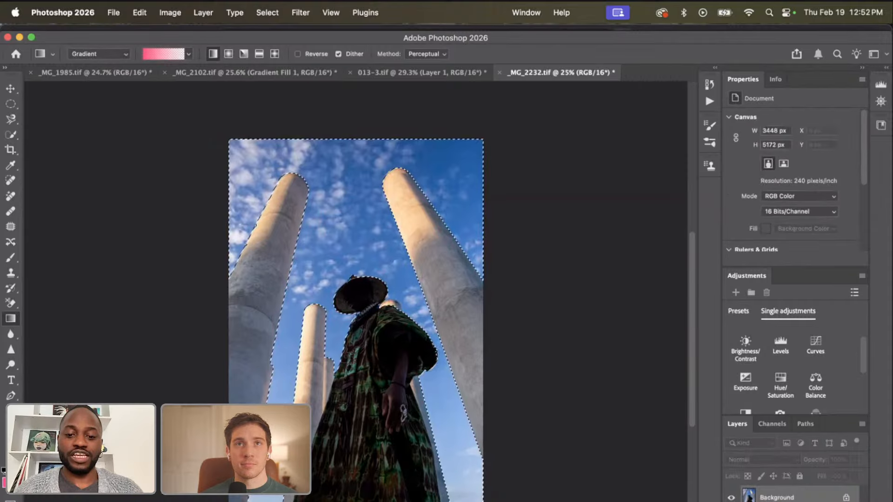
pyautogui.moveTo(486, 501); pyautogui.dragTo(484, 401)
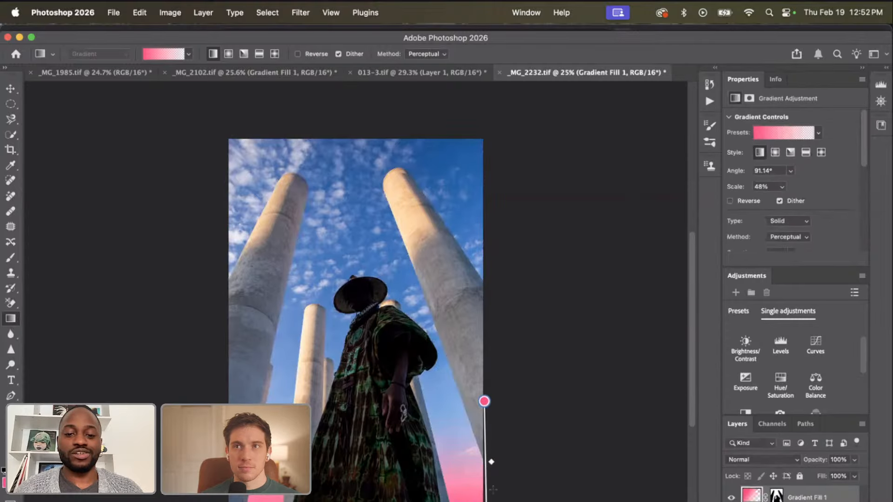
pyautogui.moveTo(486, 492); pyautogui.dragTo(484, 501)
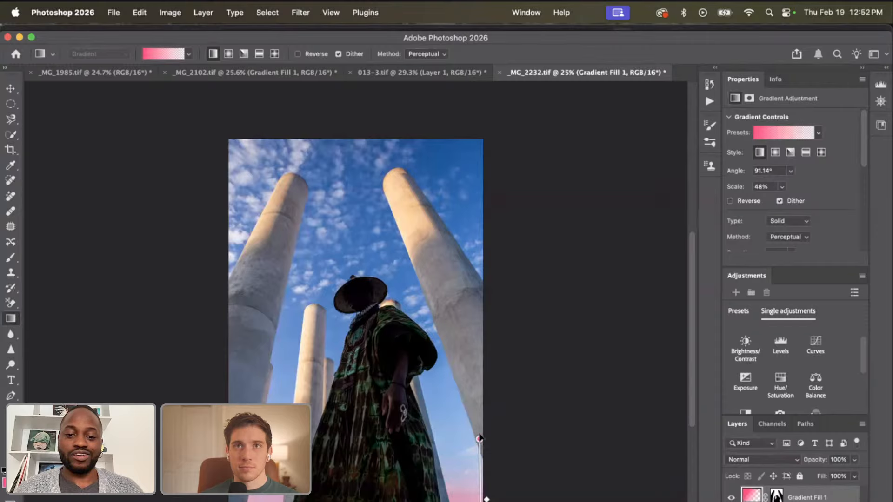
pyautogui.moveTo(480, 438); pyautogui.dragTo(480, 415)
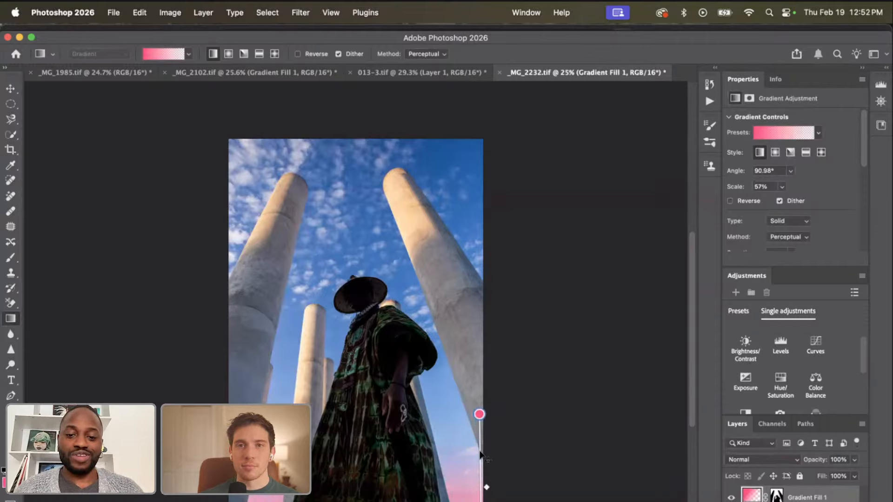
pyautogui.moveTo(481, 471); pyautogui.dragTo(481, 479)
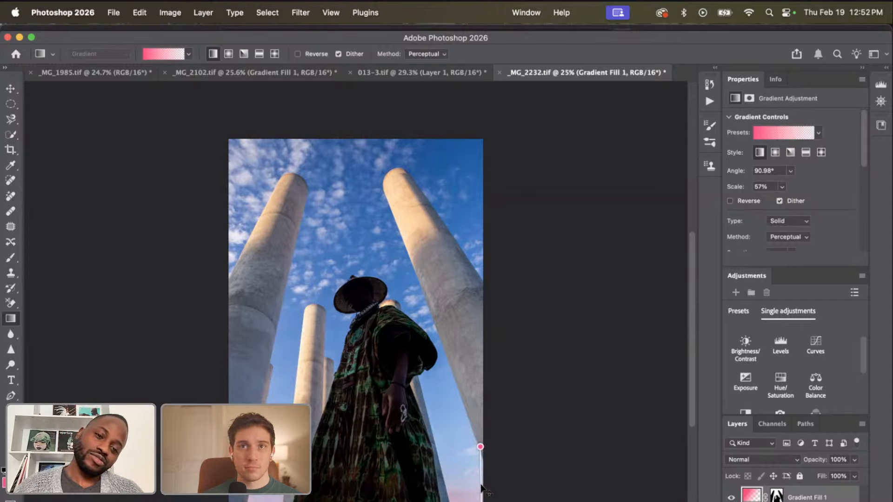
pyautogui.click(731, 498)
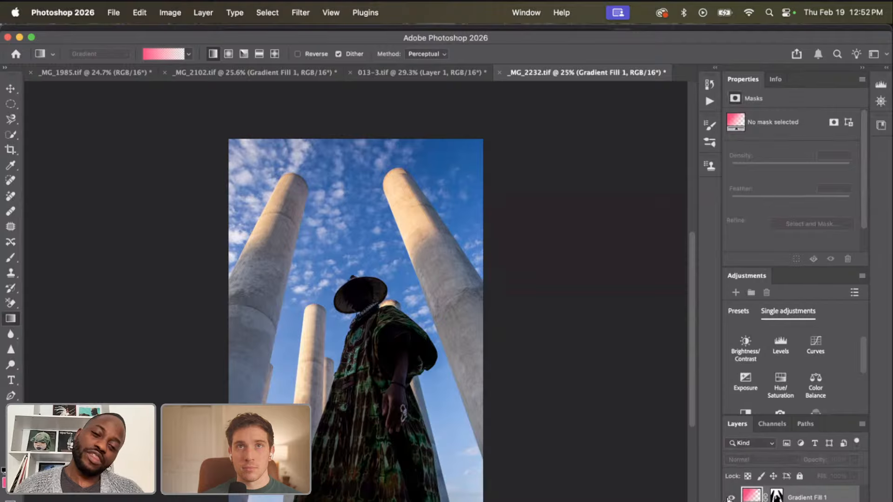
pyautogui.click(730, 498)
pyautogui.moveTo(481, 450); pyautogui.dragTo(484, 413)
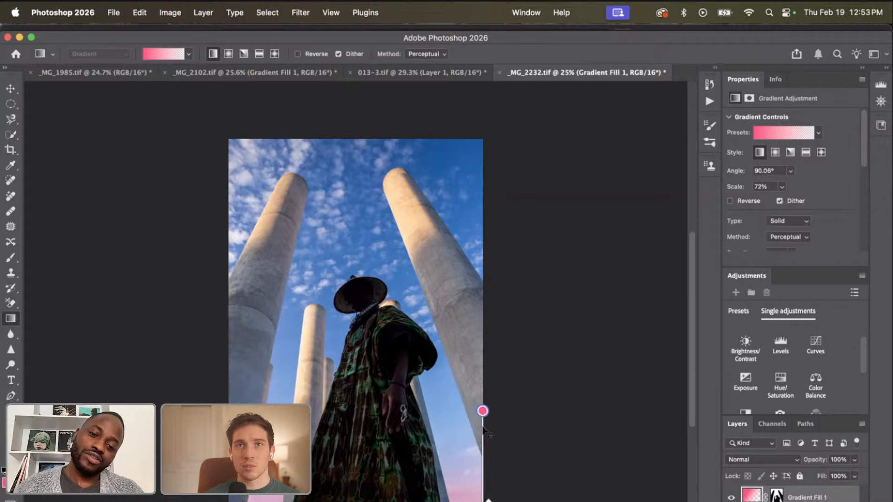
# Change the colour of the gradient's upper stop to yellow, fdd934.
pyautogui.doubleClick(483, 411)
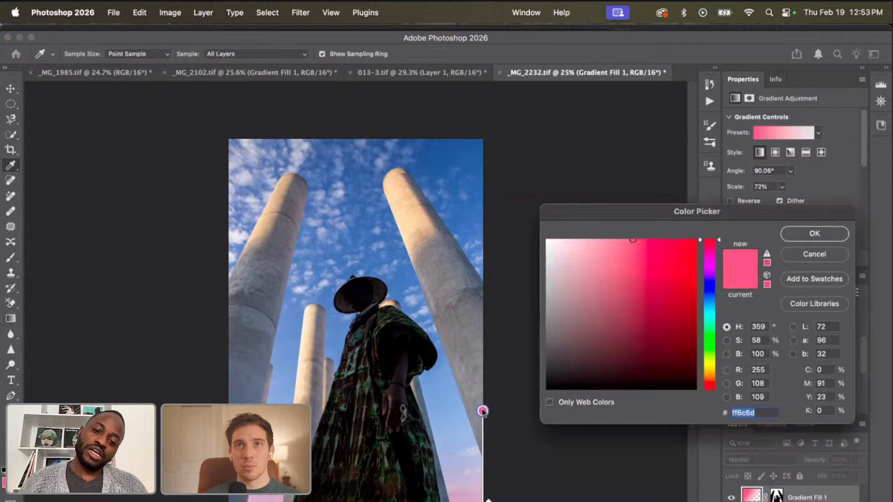
pyautogui.moveTo(718, 238); pyautogui.dragTo(718, 365)
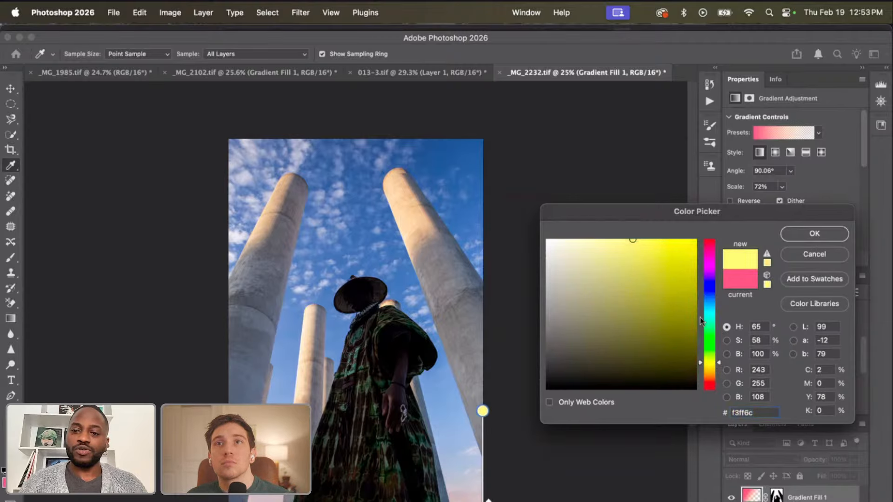
pyautogui.moveTo(719, 368); pyautogui.dragTo(718, 369)
pyautogui.moveTo(648, 244); pyautogui.dragTo(667, 240)
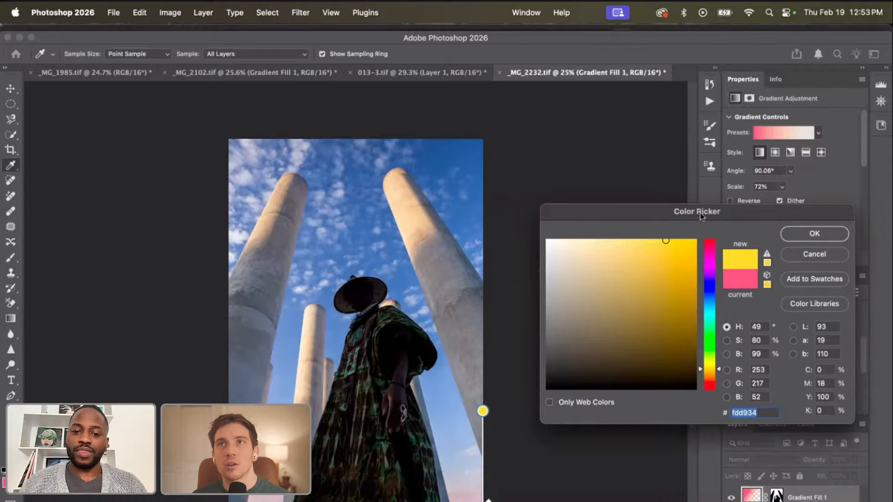
pyautogui.moveTo(701, 216); pyautogui.dragTo(708, 181)
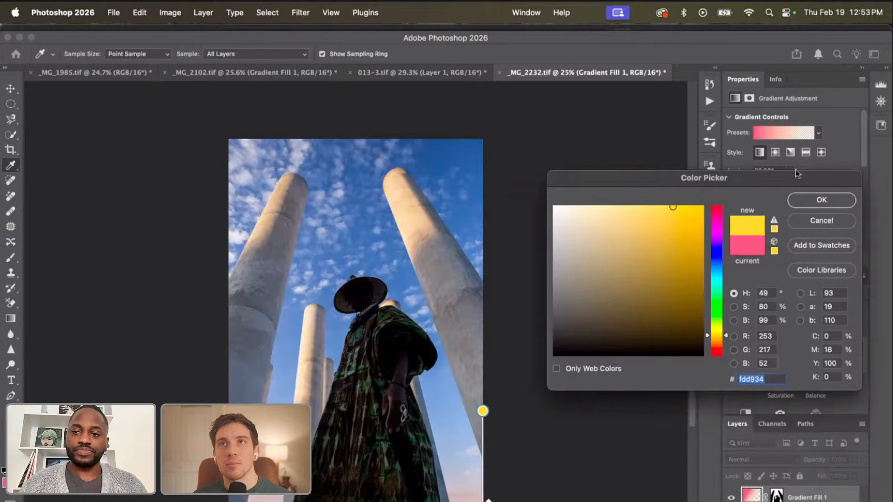
pyautogui.click(807, 197)
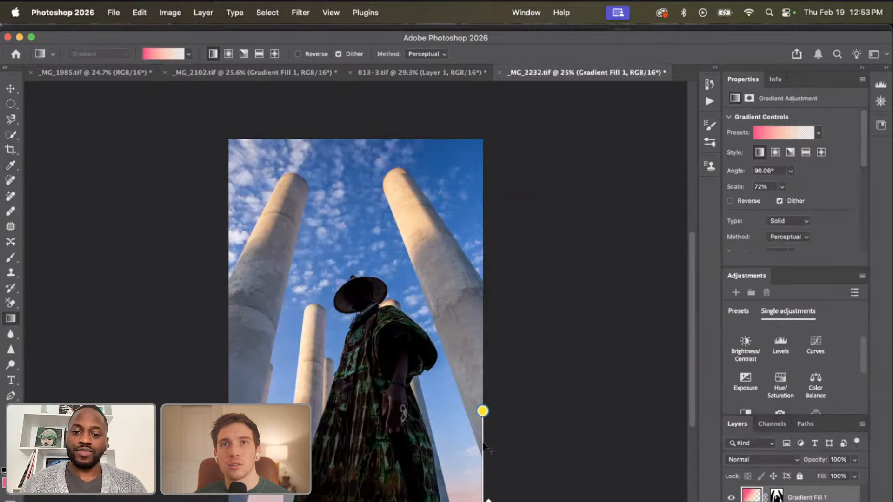
# Shift the gradient higher in the sky and recolour its lower stop to light orange, ffcd6c.
pyautogui.moveTo(484, 445); pyautogui.dragTo(485, 391)
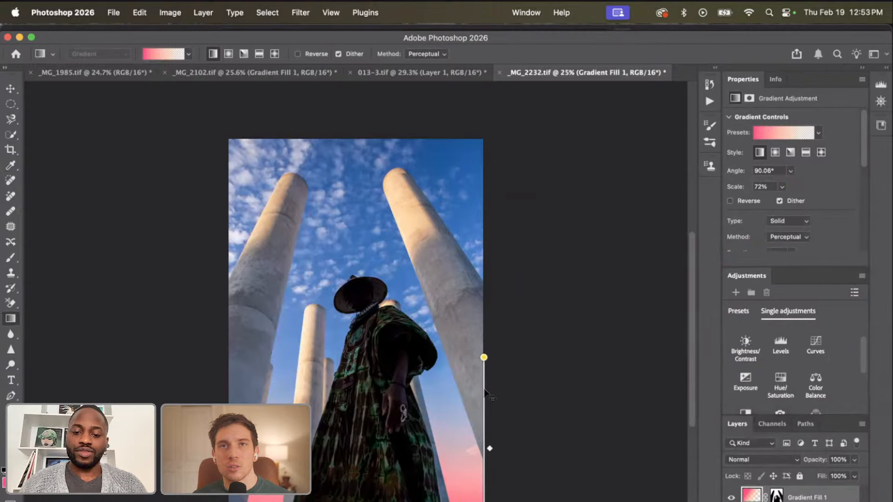
pyautogui.doubleClick(484, 500)
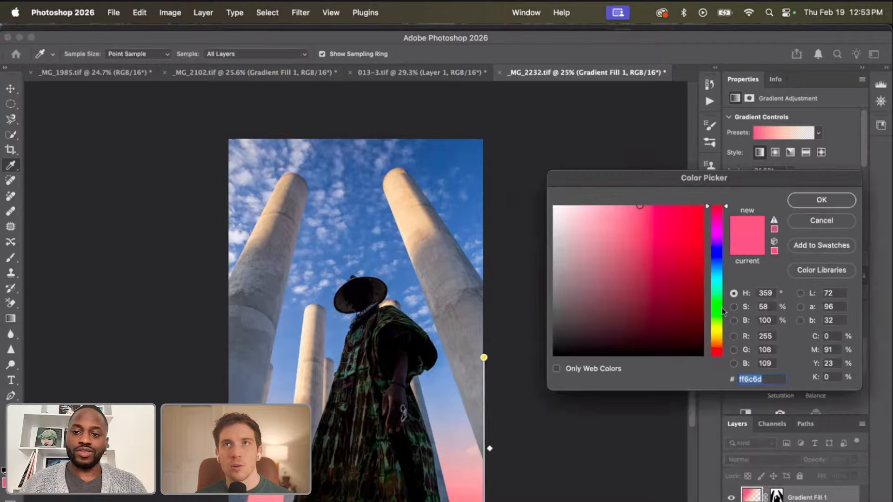
pyautogui.moveTo(719, 344)
pyautogui.mouseDown()
pyautogui.moveTo(714, 351)
pyautogui.moveTo(718, 343)
pyautogui.mouseUp()
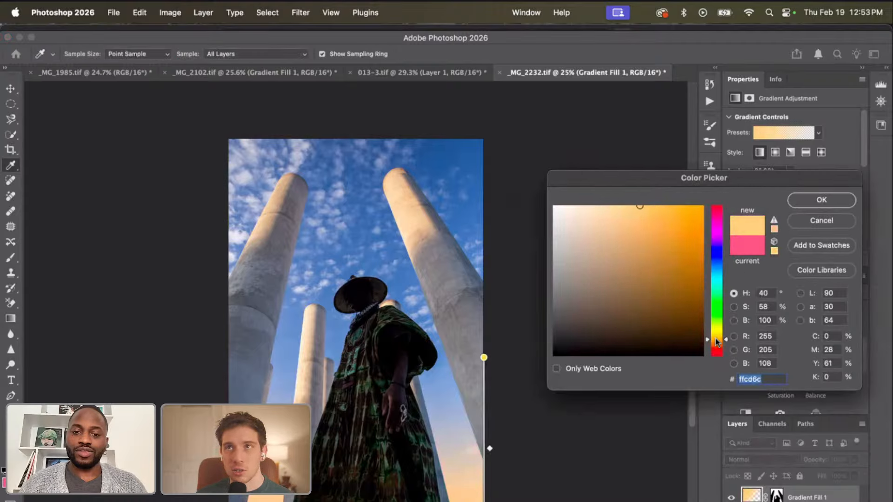
pyautogui.click(814, 202)
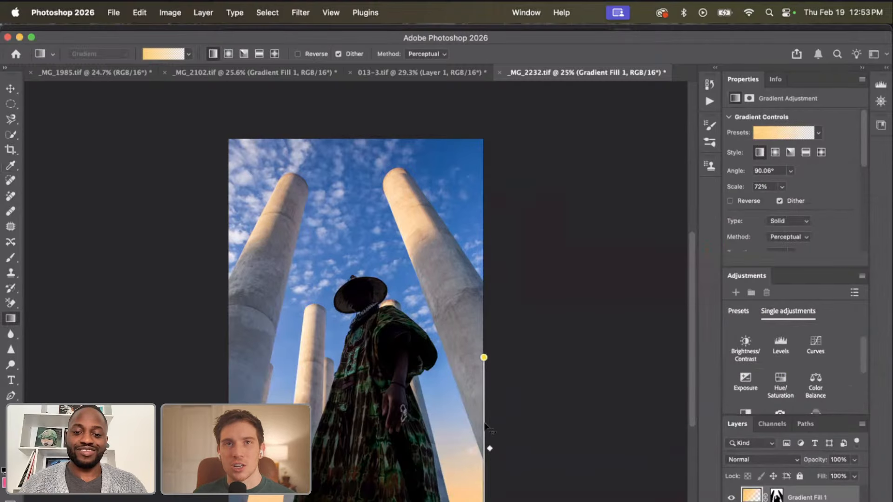
# Reposition the orange gradient and stretch it to about 84% scale at 89°, keeping the glow low in the sky.
pyautogui.moveTo(485, 422); pyautogui.dragTo(487, 454)
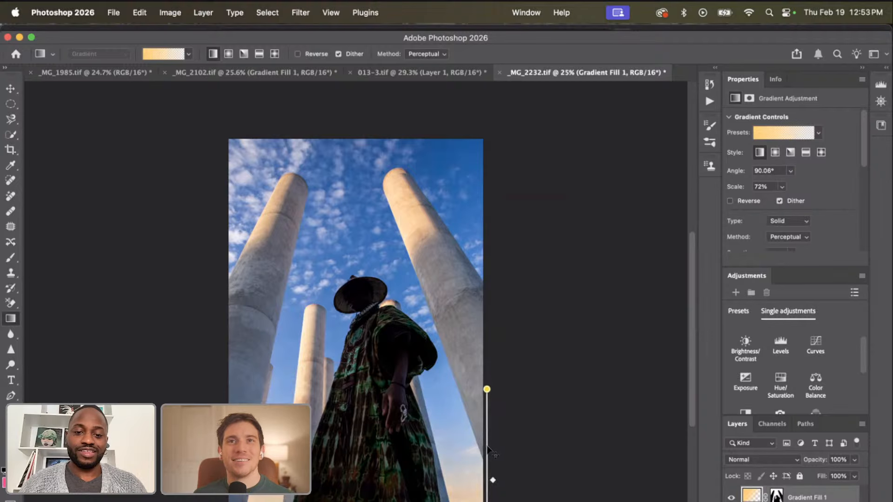
pyautogui.moveTo(487, 390); pyautogui.dragTo(489, 358)
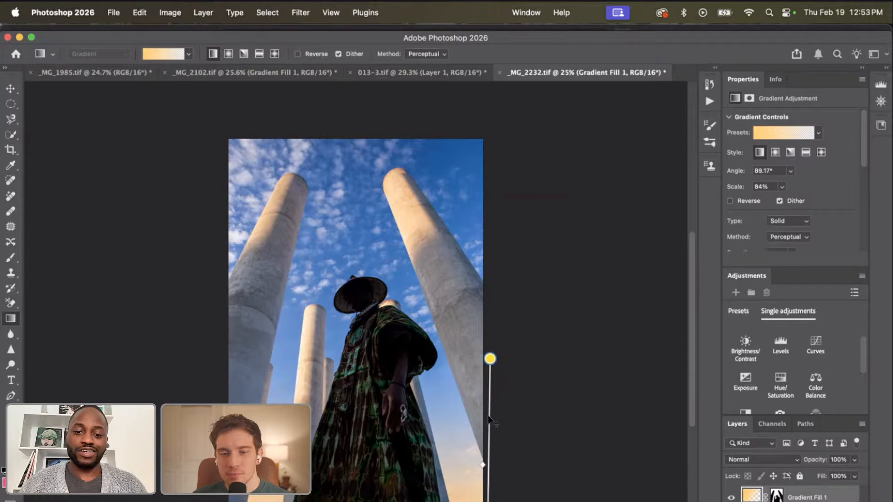
pyautogui.moveTo(489, 420)
pyautogui.mouseDown()
pyautogui.moveTo(488, 435)
pyautogui.moveTo(487, 406)
pyautogui.mouseUp()
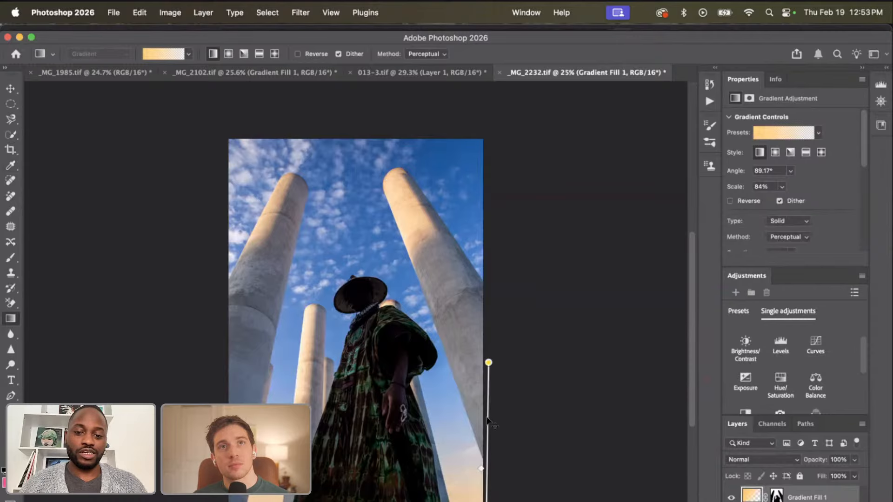
pyautogui.moveTo(488, 420); pyautogui.dragTo(489, 434)
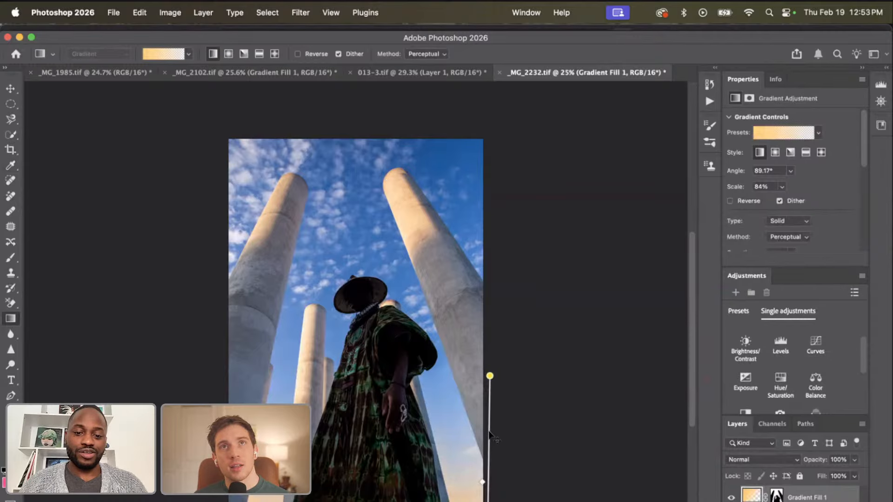
# Add a Brightness/Contrast adjustment layer with contrast set to 33.
pyautogui.click(745, 346)
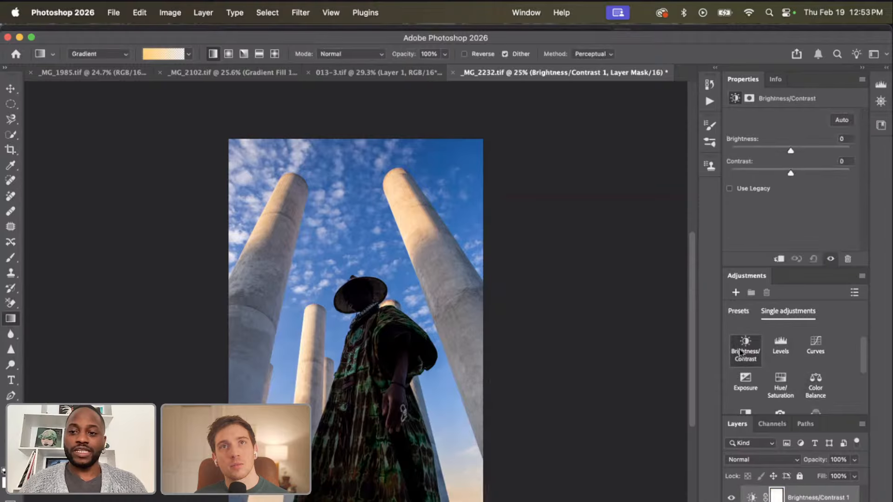
pyautogui.click(805, 171)
pyautogui.moveTo(806, 173); pyautogui.dragTo(810, 173)
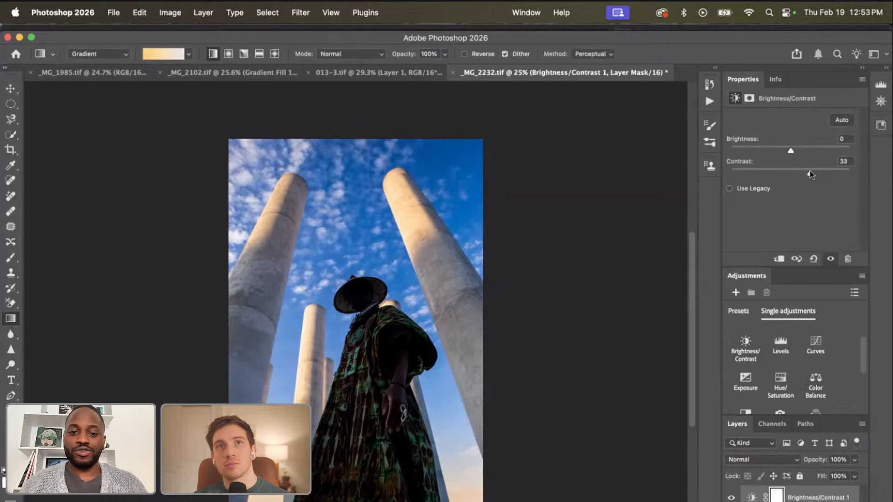
# Add a Curves adjustment layer that strongly lifts the midtones to bring out the face, and invert its mask to black.
pyautogui.scroll(10, 359, 288)
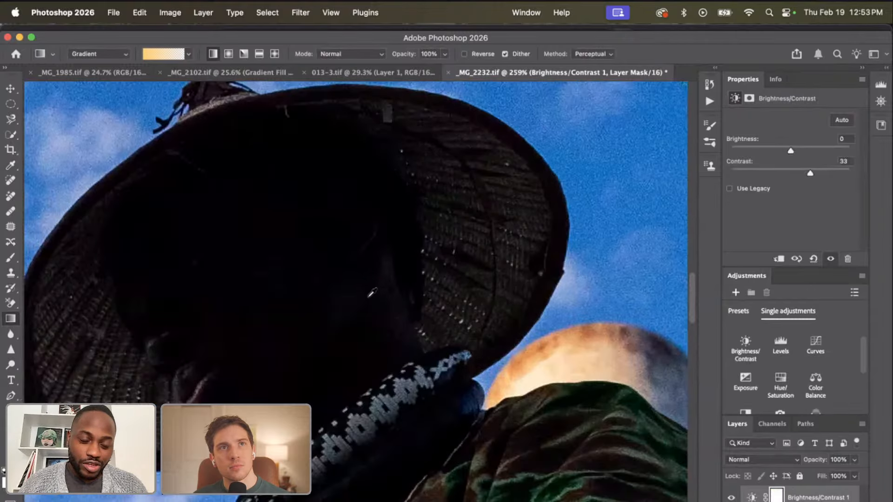
pyautogui.scroll(-2, 371, 294)
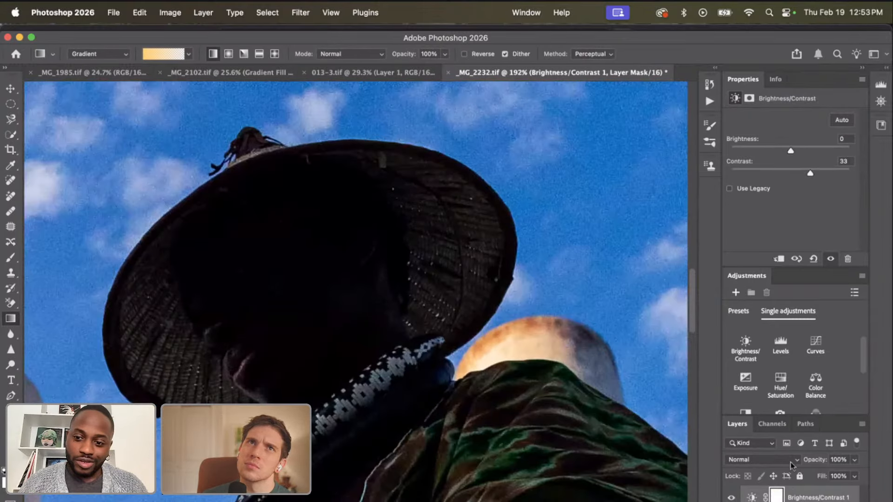
pyautogui.click(815, 344)
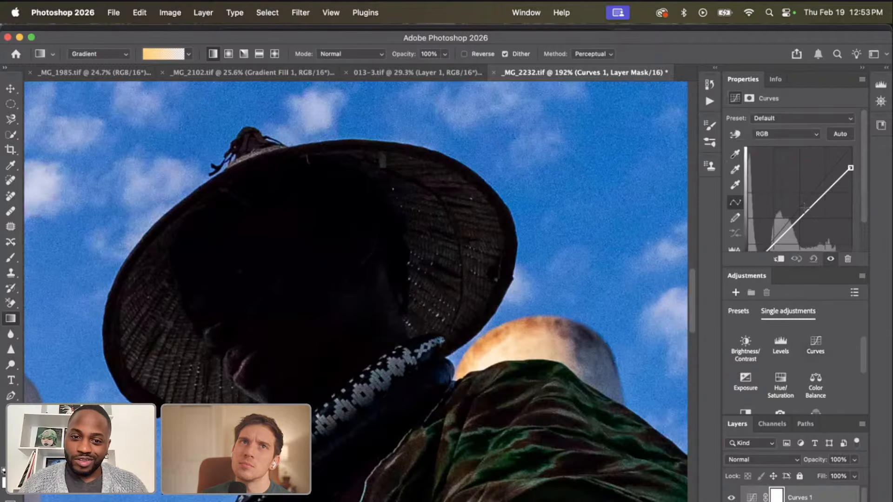
pyautogui.moveTo(804, 207); pyautogui.dragTo(795, 187)
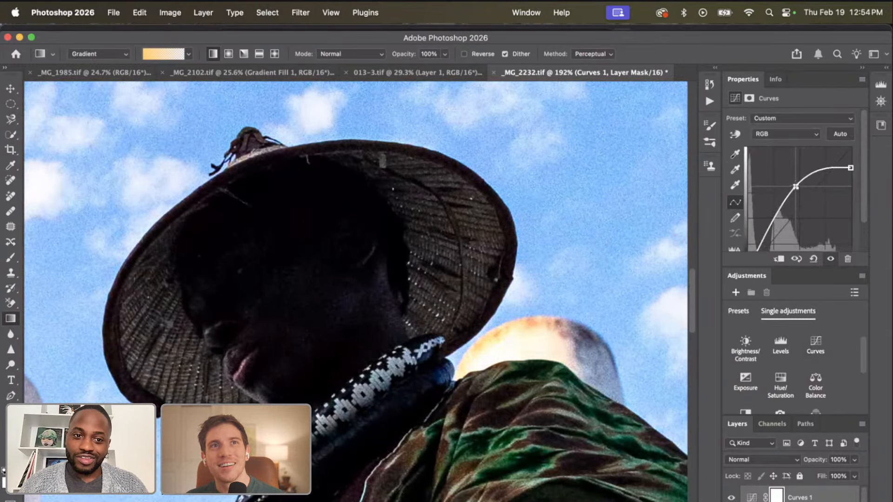
pyautogui.press('super+i')
# Brush white on the Curves mask to brighten the face under the hat and the patterned scarf.
pyautogui.press('b')
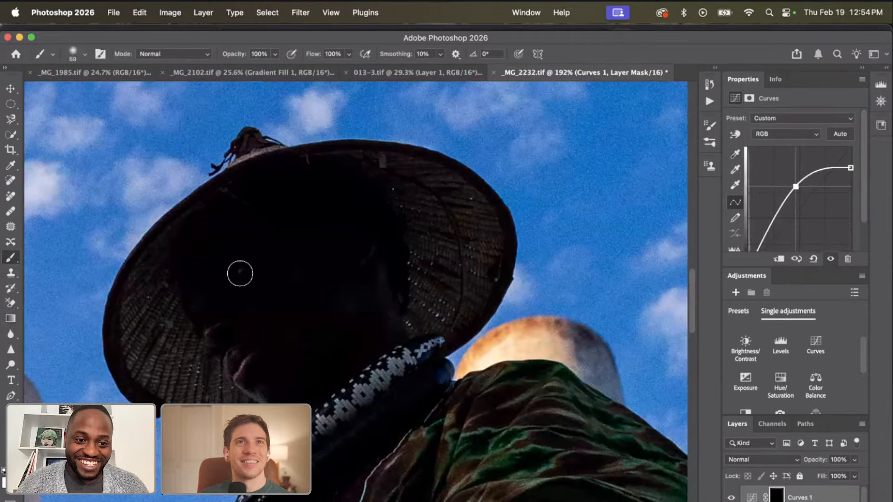
pyautogui.scroll(-10, 391, 316)
pyautogui.moveTo(473, 332)
pyautogui.mouseDown()
pyautogui.moveTo(482, 331)
pyautogui.moveTo(460, 348)
pyautogui.moveTo(450, 305)
pyautogui.moveTo(458, 286)
pyautogui.moveTo(467, 286)
pyautogui.moveTo(484, 359)
pyautogui.moveTo(474, 389)
pyautogui.moveTo(458, 382)
pyautogui.moveTo(453, 349)
pyautogui.moveTo(480, 347)
pyautogui.moveTo(481, 311)
pyautogui.mouseUp()
pyautogui.scroll(-5, 481, 311)
pyautogui.scroll(-2, 481, 311)
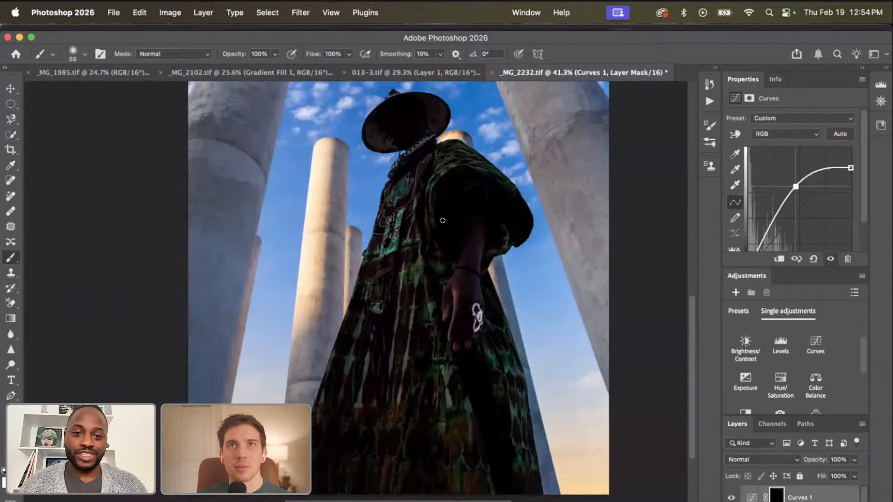
pyautogui.scroll(1, 435, 198)
pyautogui.scroll(3, 405, 195)
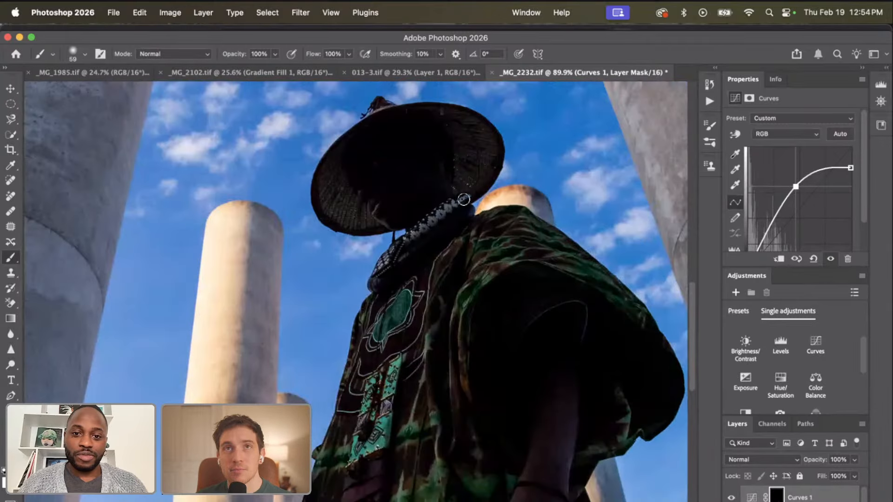
pyautogui.moveTo(464, 200)
pyautogui.mouseDown()
pyautogui.moveTo(433, 220)
pyautogui.moveTo(452, 198)
pyautogui.moveTo(383, 265)
pyautogui.mouseUp()
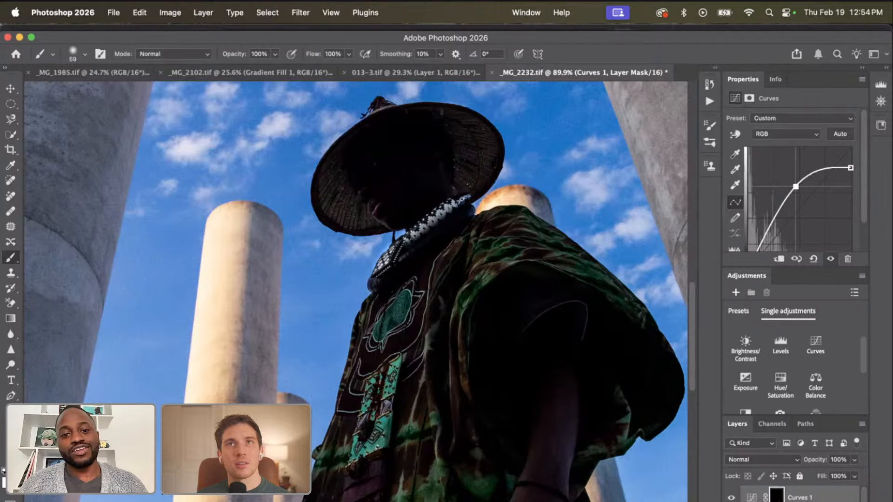
# Brush white over the scarf below the chin on the Curves mask and check the brightening against the whole photo.
pyautogui.moveTo(415, 235); pyautogui.dragTo(387, 237)
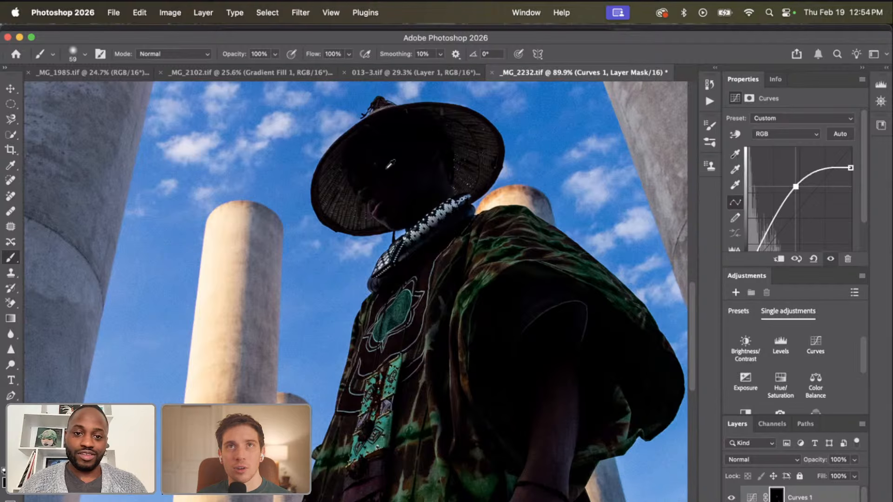
pyautogui.scroll(5, 390, 164)
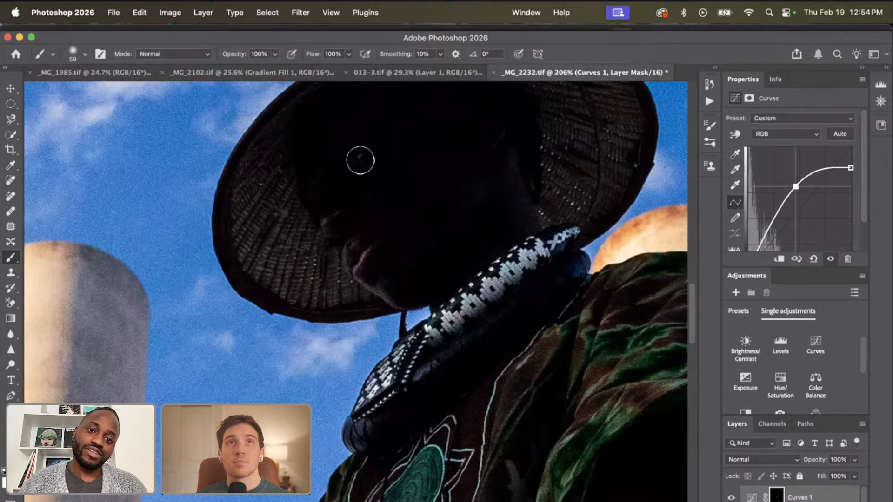
pyautogui.scroll(-5, 412, 163)
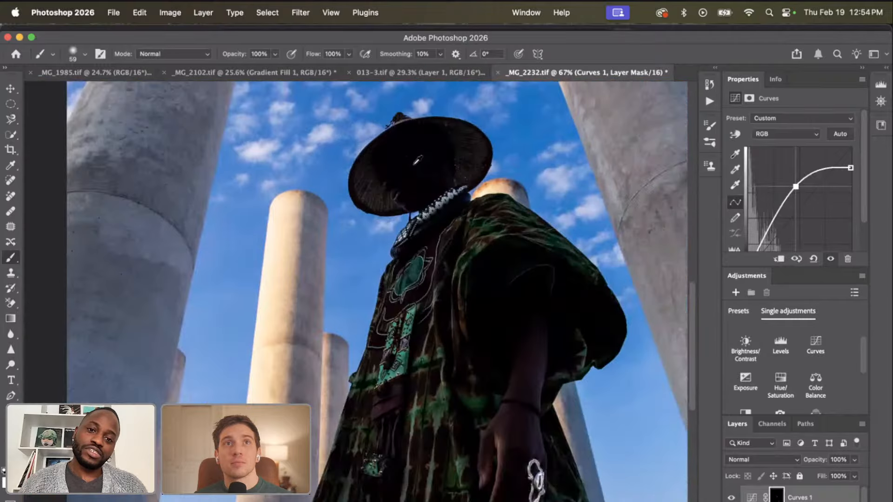
pyautogui.scroll(-2, 416, 160)
pyautogui.scroll(-2, 468, 203)
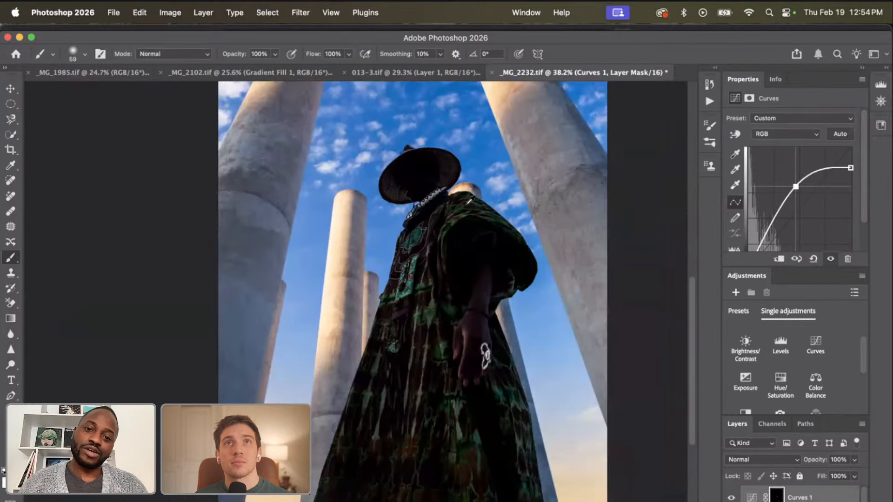
pyautogui.scroll(-3, 468, 202)
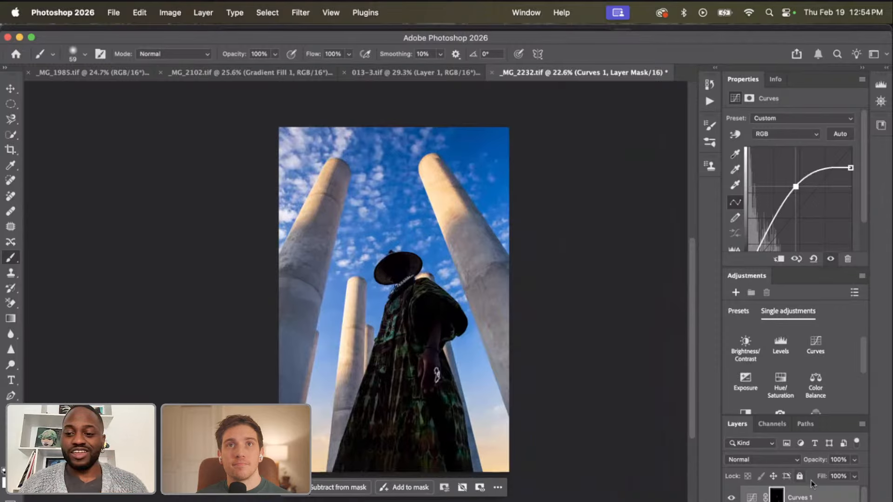
# Try a second Curves adjustment layer that lifts the upper midtones, compare the photo with and without it, and delete it.
pyautogui.click(816, 348)
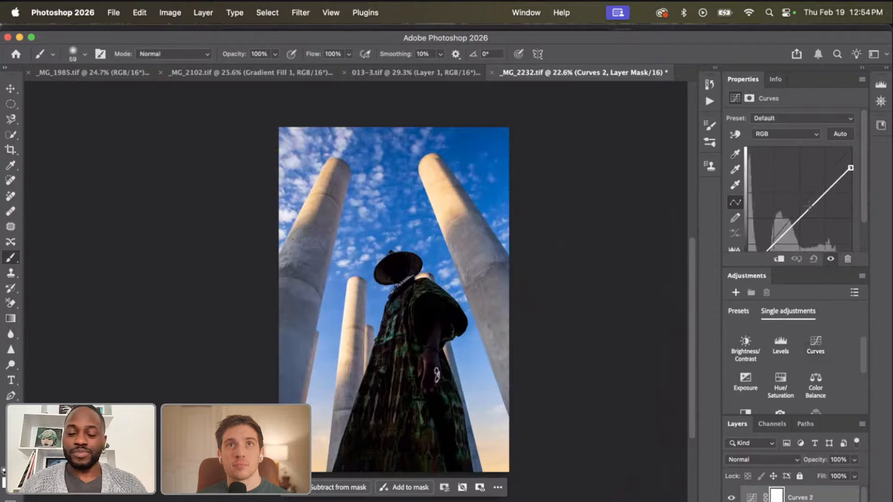
pyautogui.moveTo(809, 206)
pyautogui.mouseDown()
pyautogui.moveTo(814, 197)
pyautogui.moveTo(797, 219)
pyautogui.mouseUp()
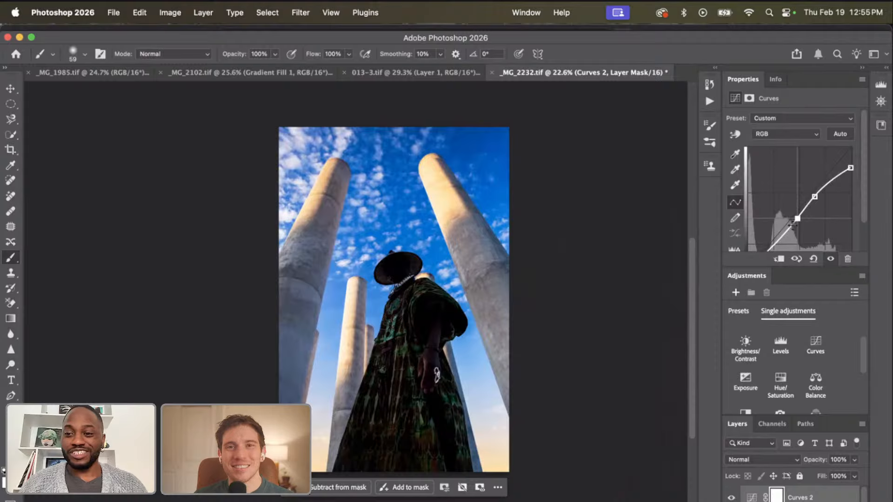
pyautogui.moveTo(798, 219); pyautogui.dragTo(797, 217)
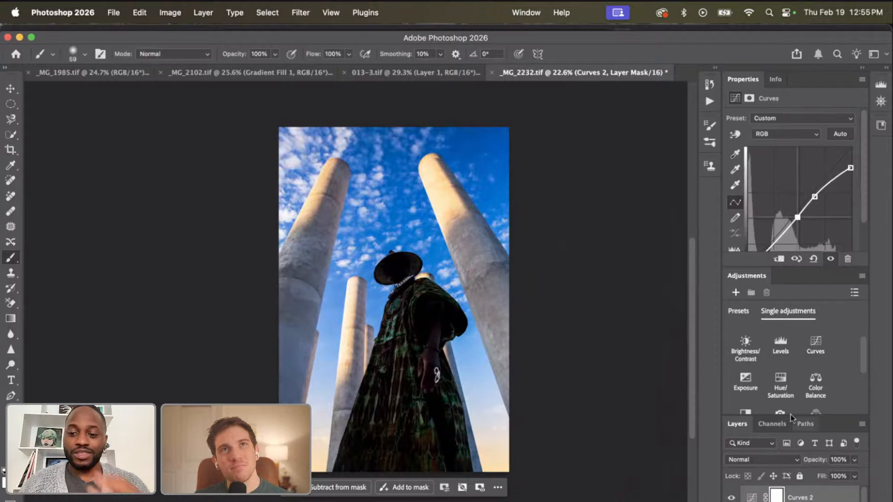
pyautogui.click(732, 498)
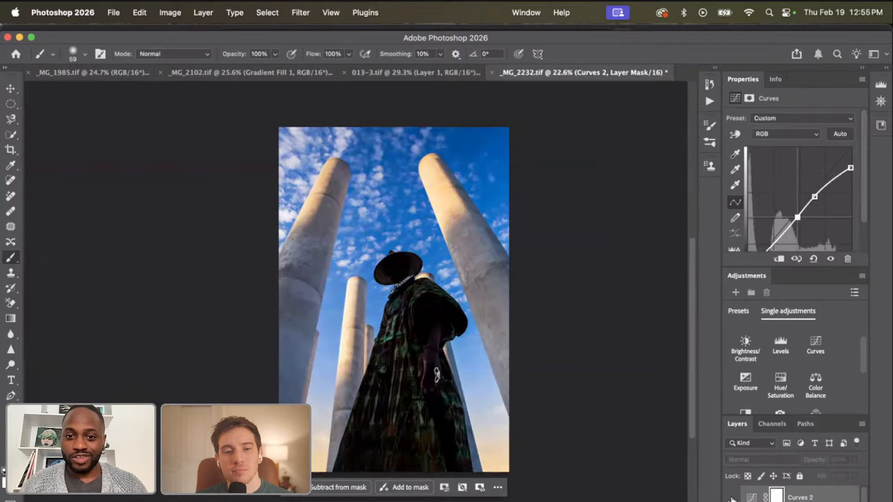
pyautogui.click(731, 497)
pyautogui.press('BackSpace')
pyautogui.press('BackSpace')
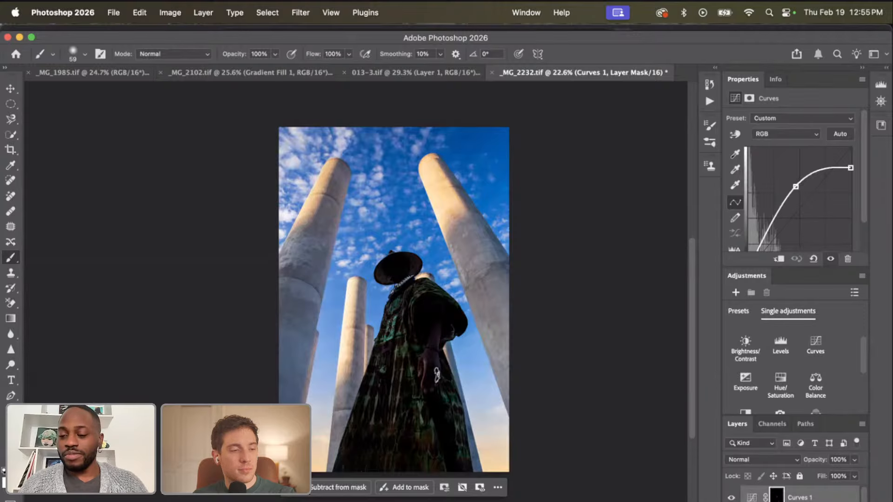
# Apply Camera Raw to the Background layer with highlights at -41 and whites at -10.
pyautogui.scroll(-1, 800, 494)
pyautogui.scroll(1, 800, 494)
pyautogui.scroll(-1, 800, 494)
pyautogui.click(799, 501)
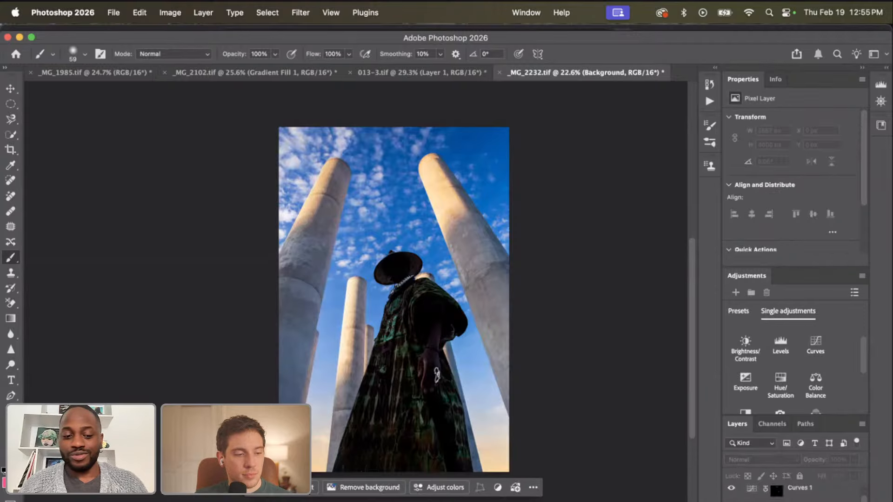
pyautogui.press('super+shift+a')
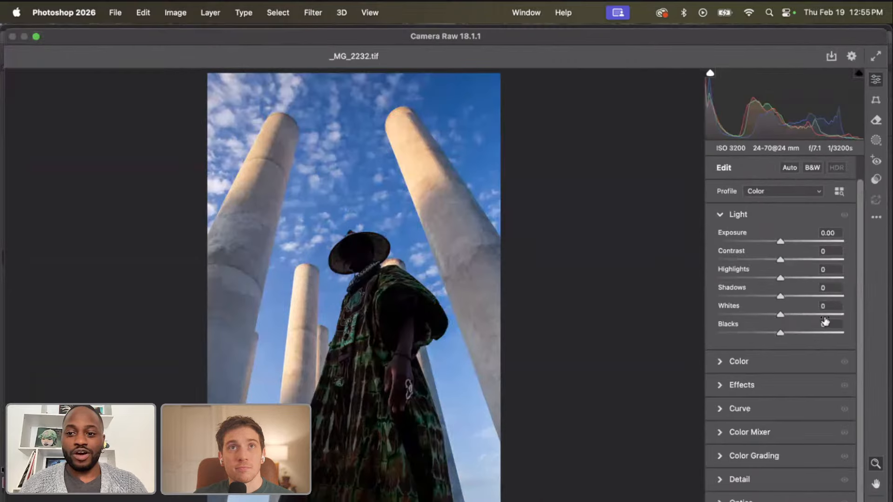
pyautogui.moveTo(763, 281); pyautogui.dragTo(748, 281)
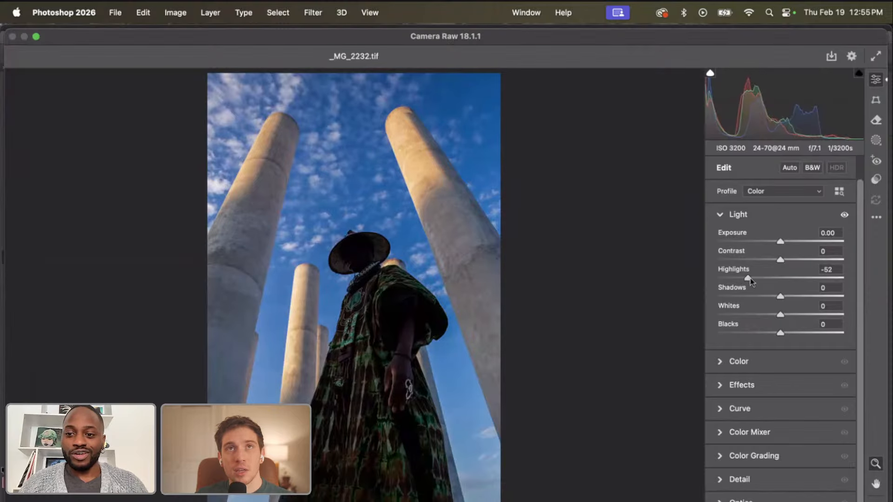
pyautogui.moveTo(750, 281); pyautogui.dragTo(755, 279)
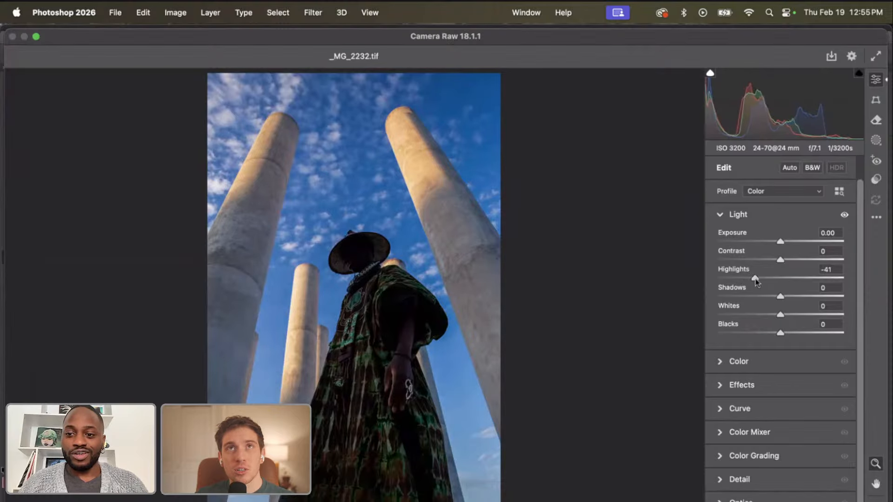
pyautogui.click(773, 315)
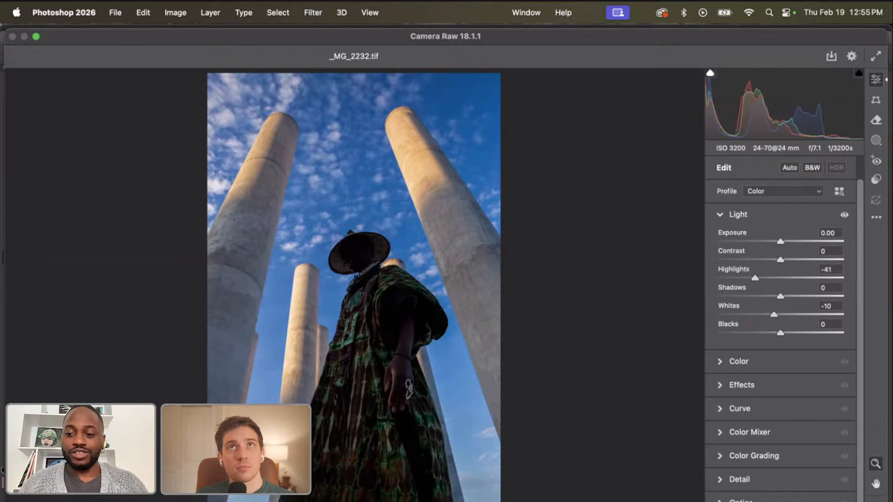
pyautogui.press('Return')
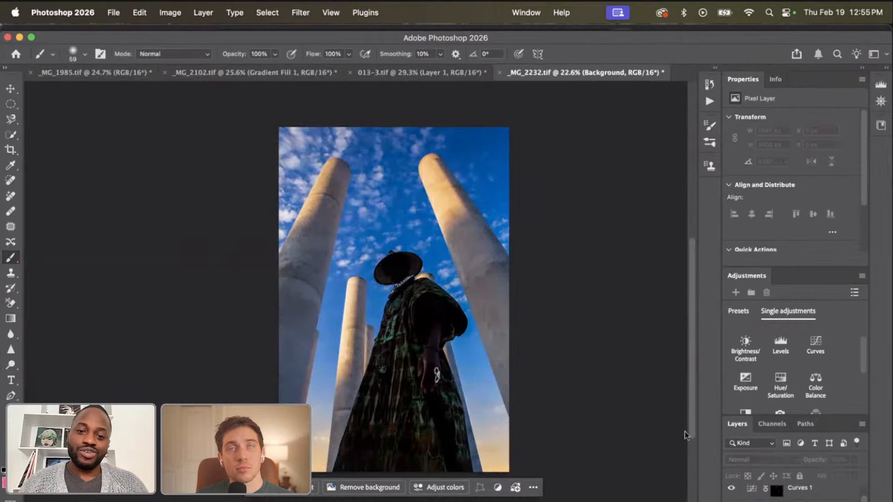
# Try a slight midtone lift with a new Curves adjustment layer, and undo it.
pyautogui.click(816, 345)
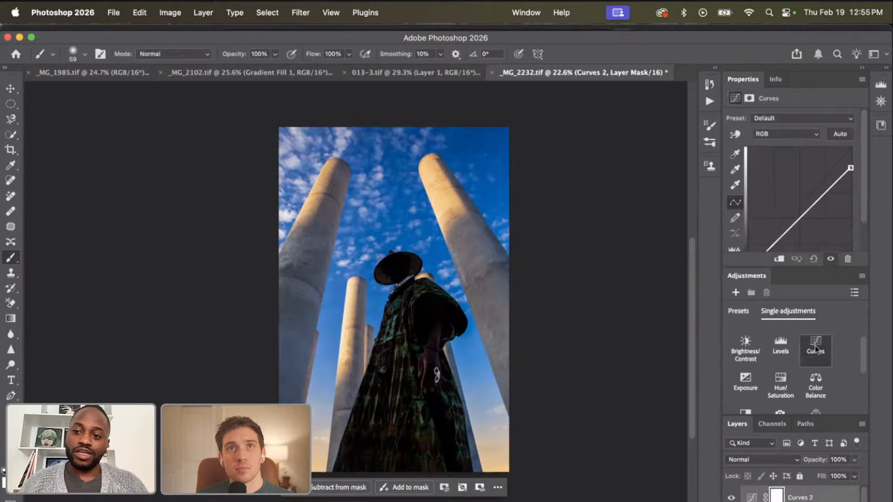
pyautogui.moveTo(808, 206); pyautogui.dragTo(812, 200)
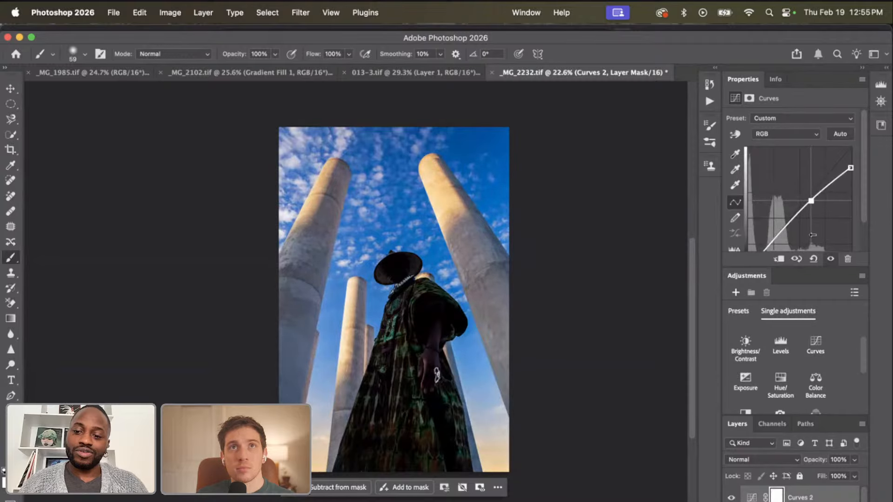
pyautogui.press('super+z')
pyautogui.press('super+z')
pyautogui.press('super+z')
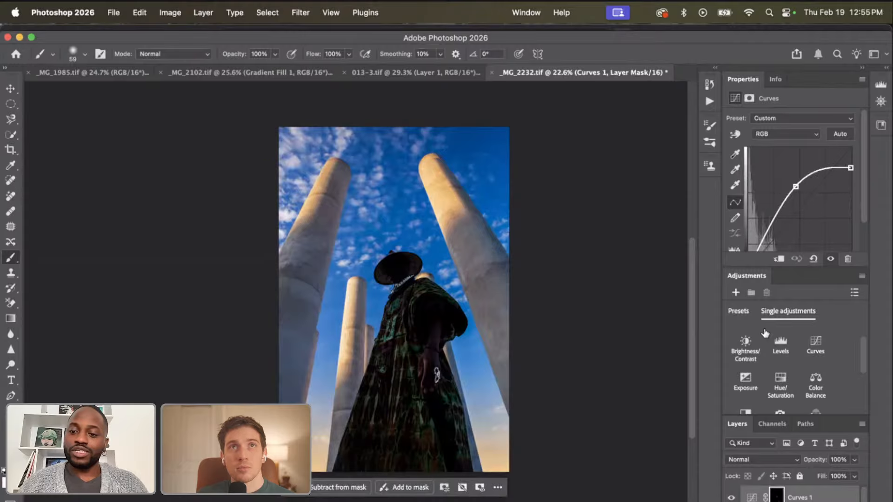
# Add a second Brightness/Contrast adjustment layer with brightness set to 13, and deselect the layers.
pyautogui.click(745, 347)
pyautogui.moveTo(791, 150); pyautogui.dragTo(797, 152)
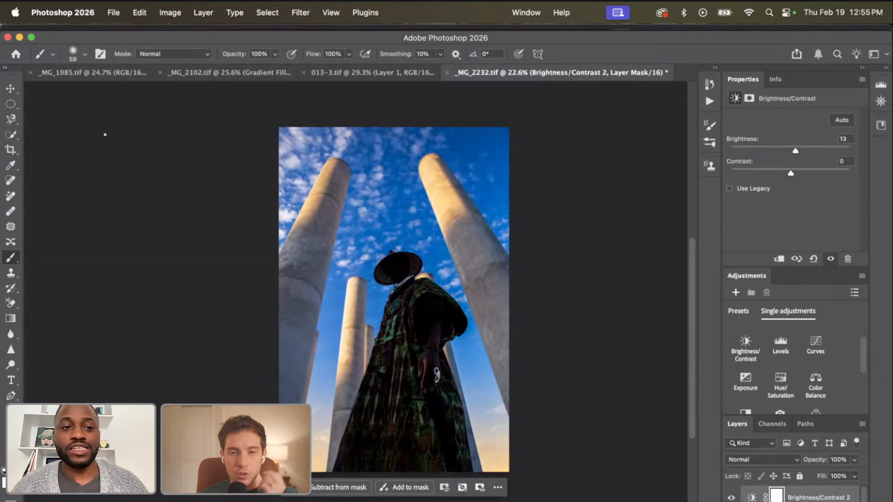
pyautogui.click(11, 89)
pyautogui.click(159, 205)
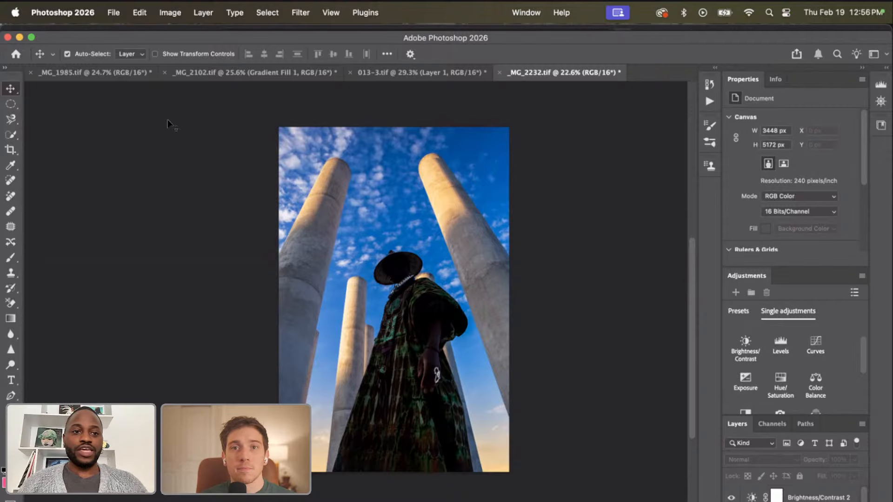
# Switch to _MG_1985.tif and review its Brightness/Contrast and pink gradient fill layers.
pyautogui.click(95, 73)
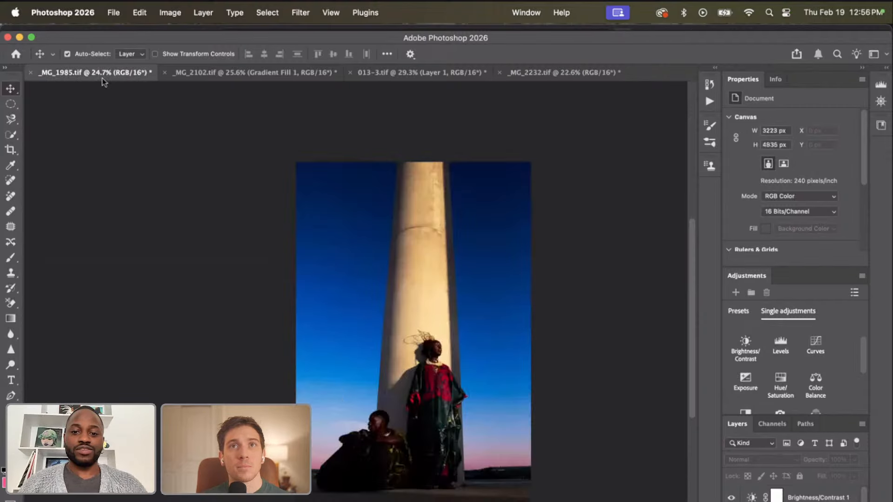
pyautogui.click(819, 494)
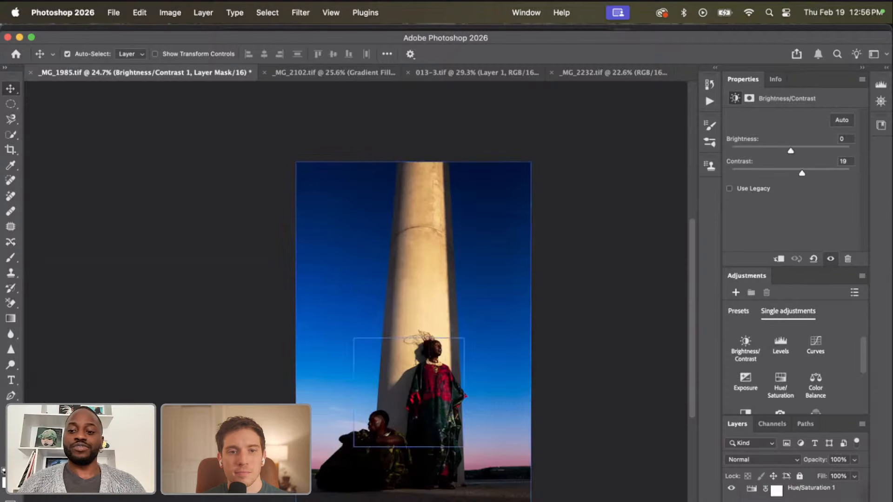
pyautogui.click(393, 459)
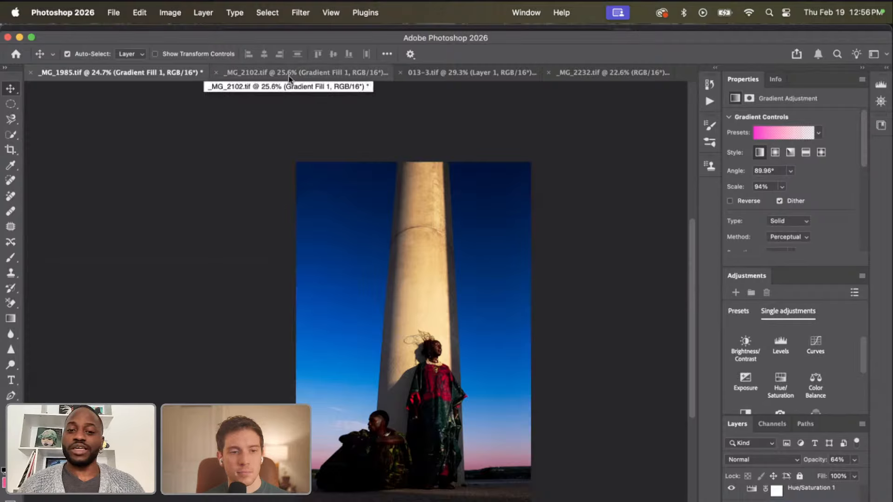
pyautogui.scroll(3, 824, 491)
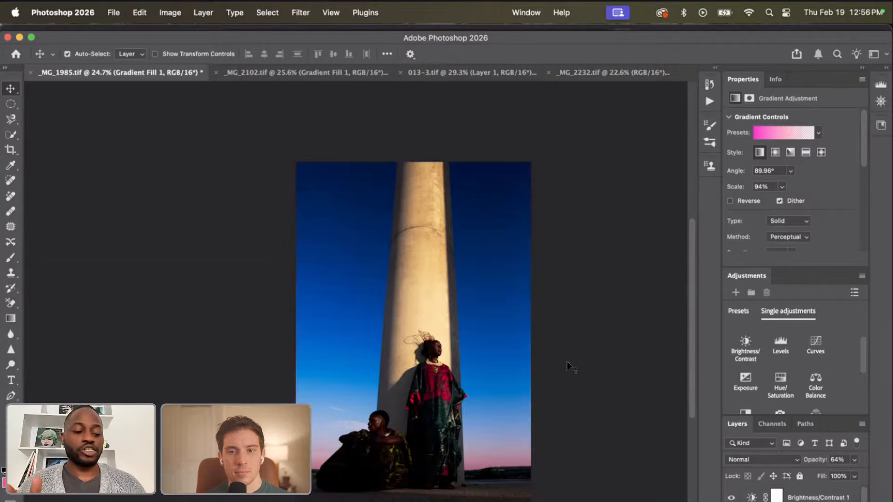
# Switch to _MG_2102.tif and compare the photo with and without its orange Linear Burn gradient fill.
pyautogui.click(309, 71)
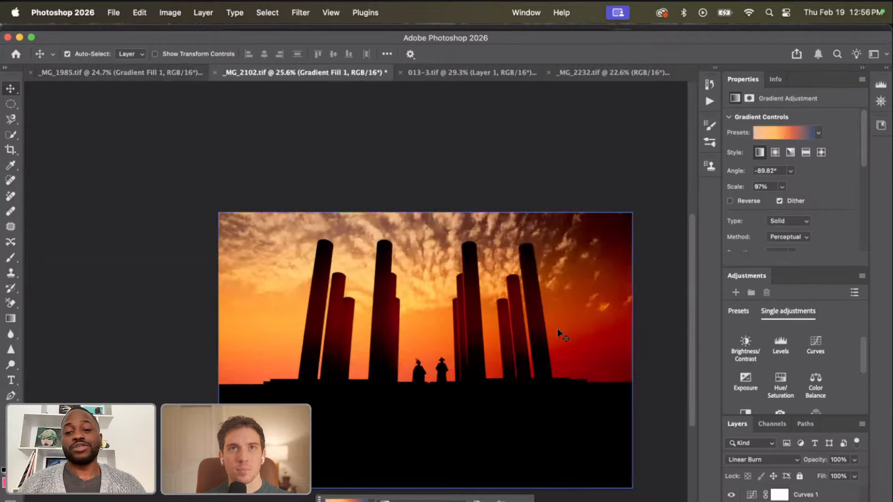
pyautogui.hscroll(2, 557, 328)
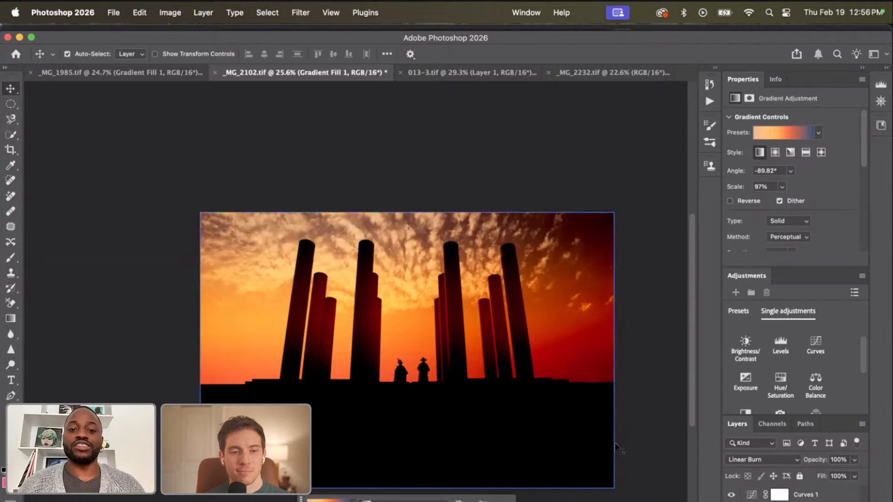
pyautogui.click(731, 501)
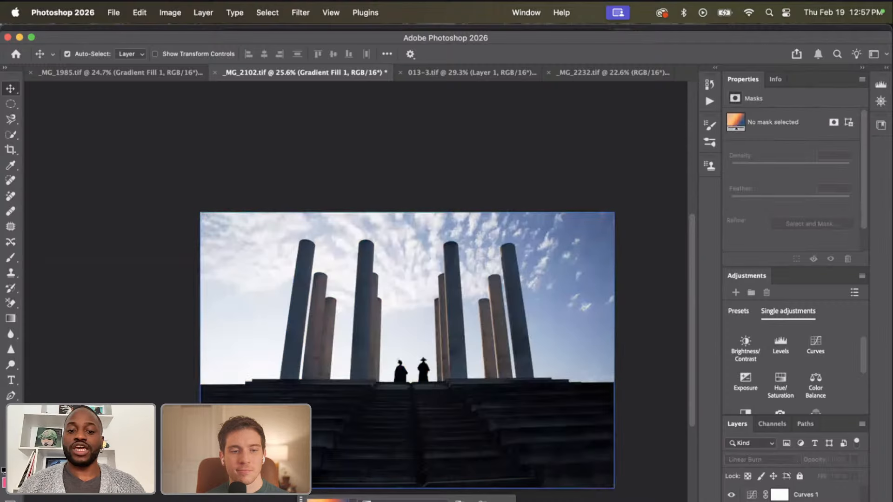
pyautogui.press('super+')
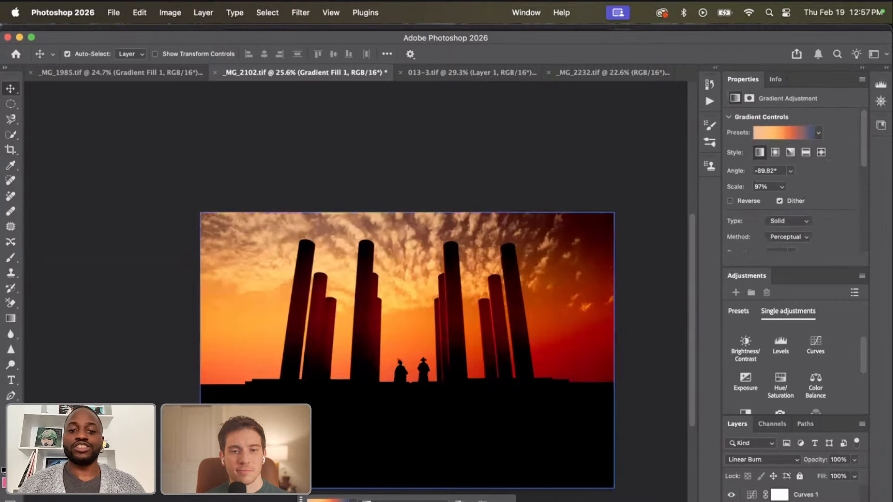
pyautogui.press('super+')
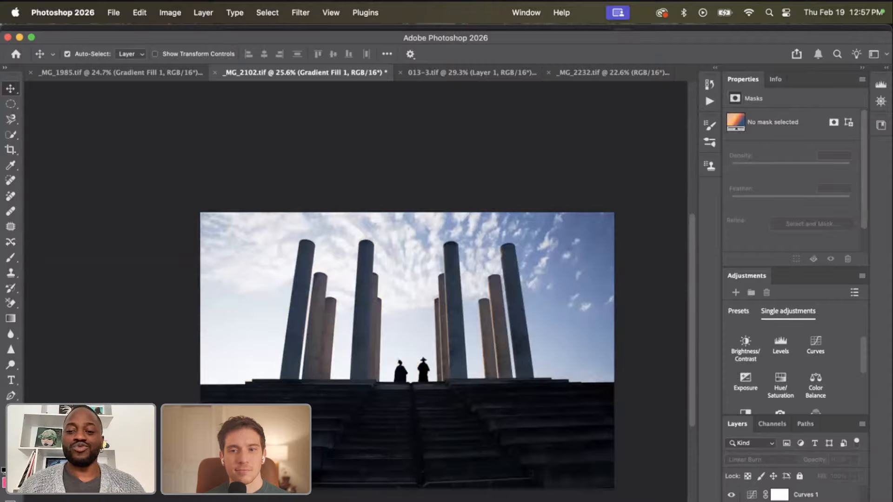
pyautogui.press('super+')
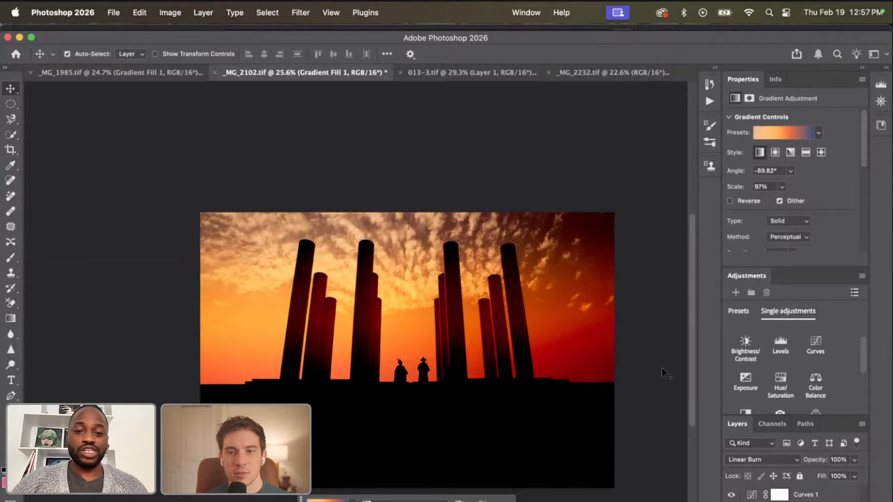
# Compare _MG_2102 with and without its Brightness/Contrast layer, and look briefly at the portrait 013-3.tif.
pyautogui.click(766, 501)
pyautogui.click(731, 501)
pyautogui.click(732, 501)
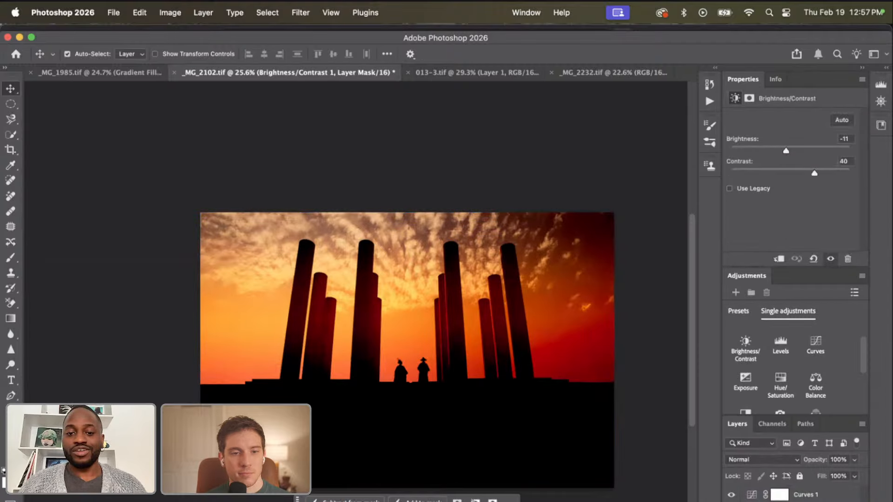
pyautogui.click(730, 496)
pyautogui.click(731, 496)
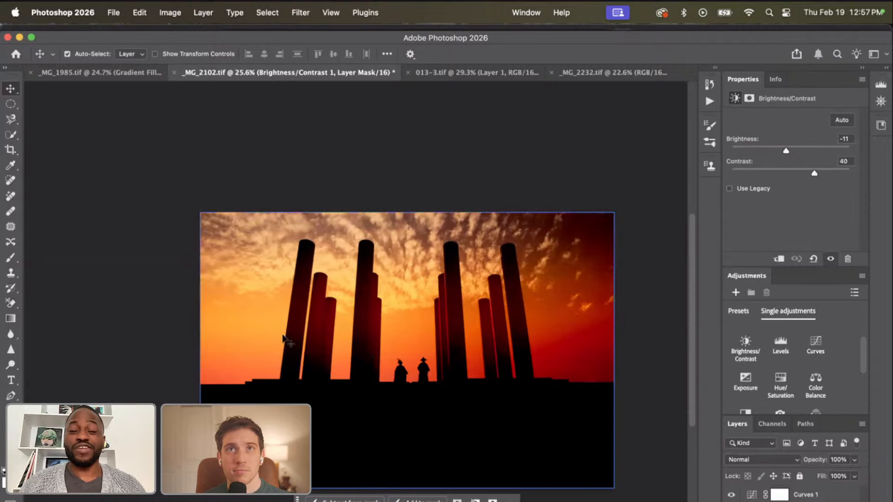
pyautogui.click(458, 73)
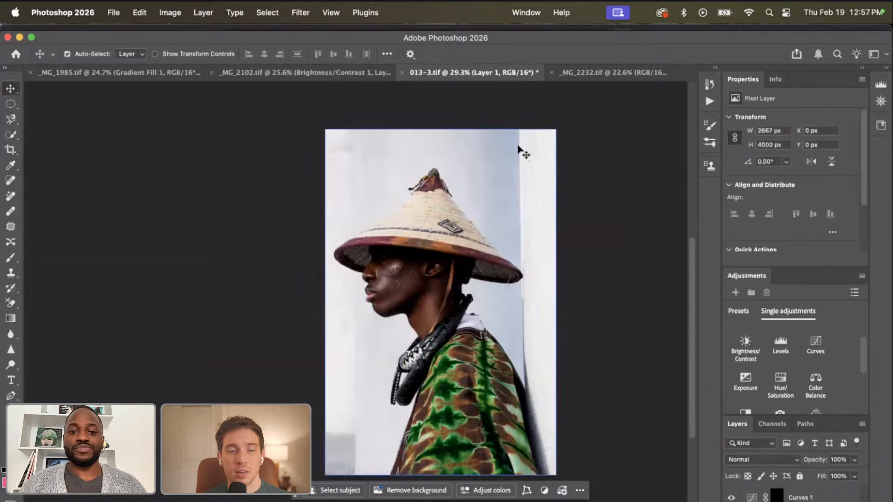
pyautogui.click(346, 75)
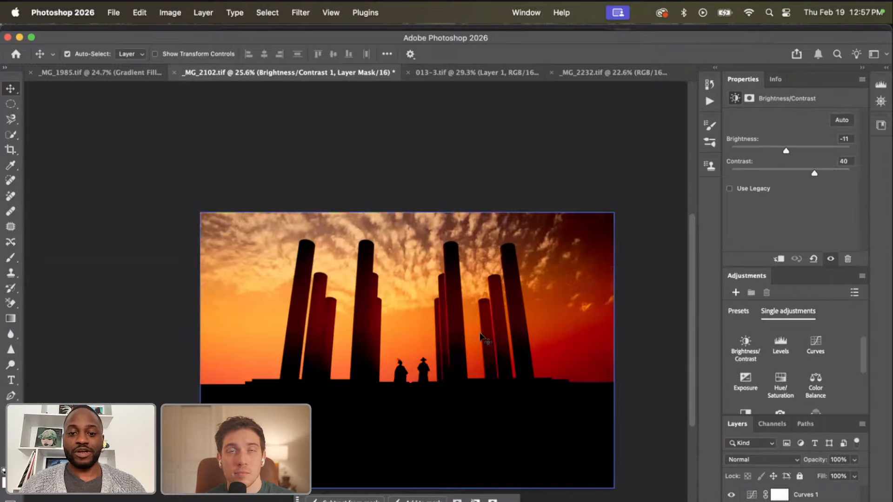
# Deselect the layers in _MG_2102.tif, and look over the column photo _MG_2232.tif and the portrait 013-3.tif.
pyautogui.click(470, 177)
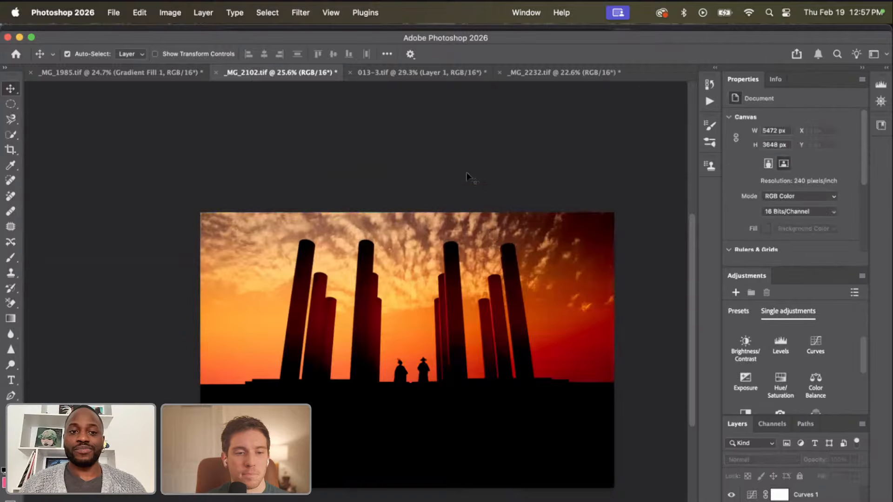
pyautogui.click(526, 74)
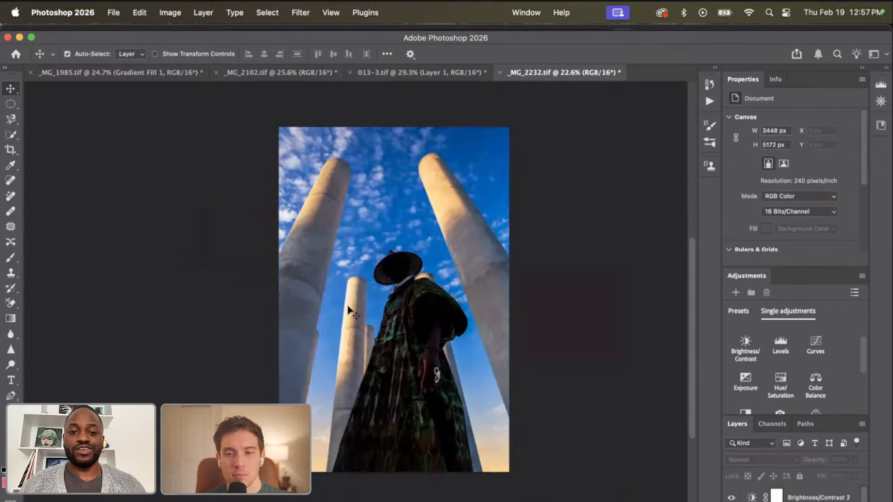
pyautogui.click(436, 73)
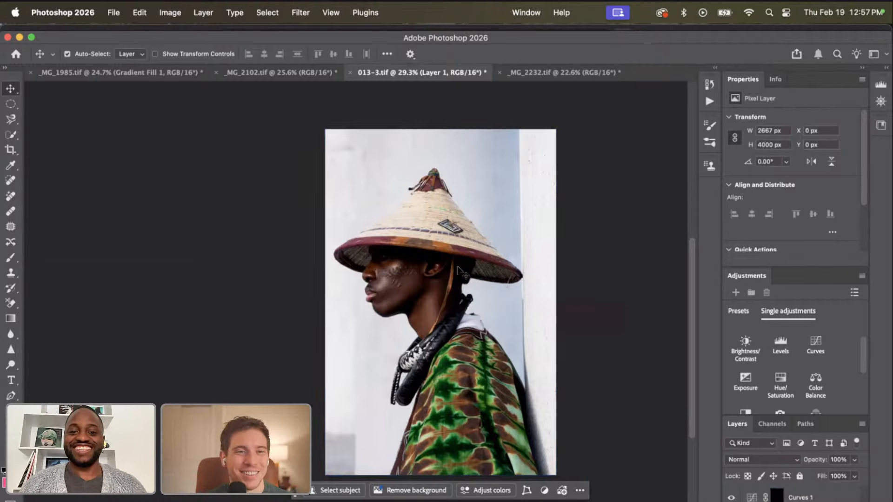
# Return to _MG_2232.tif and compare the photo with and without its orange gradient fill.
pyautogui.click(532, 74)
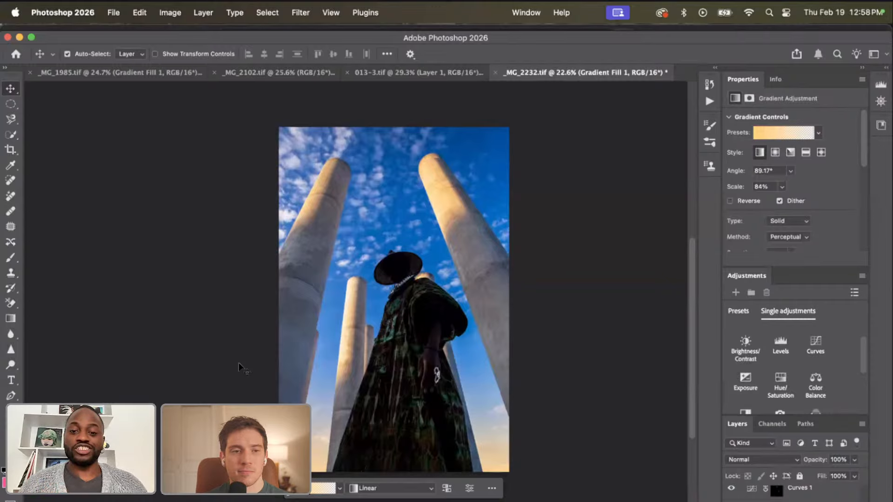
pyautogui.press('super+comma')
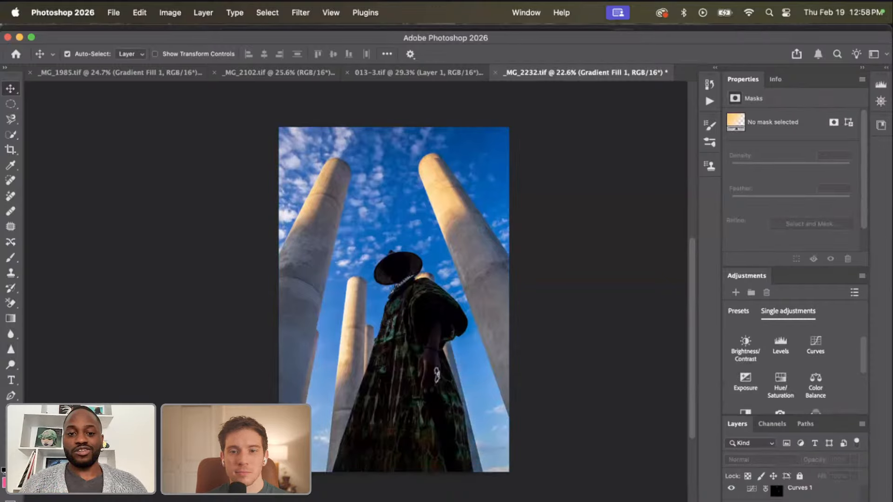
pyautogui.press('super+comma')
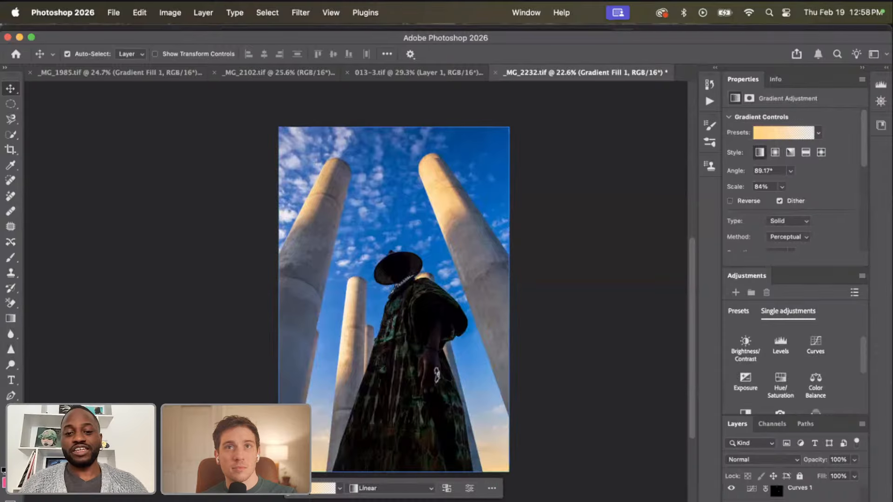